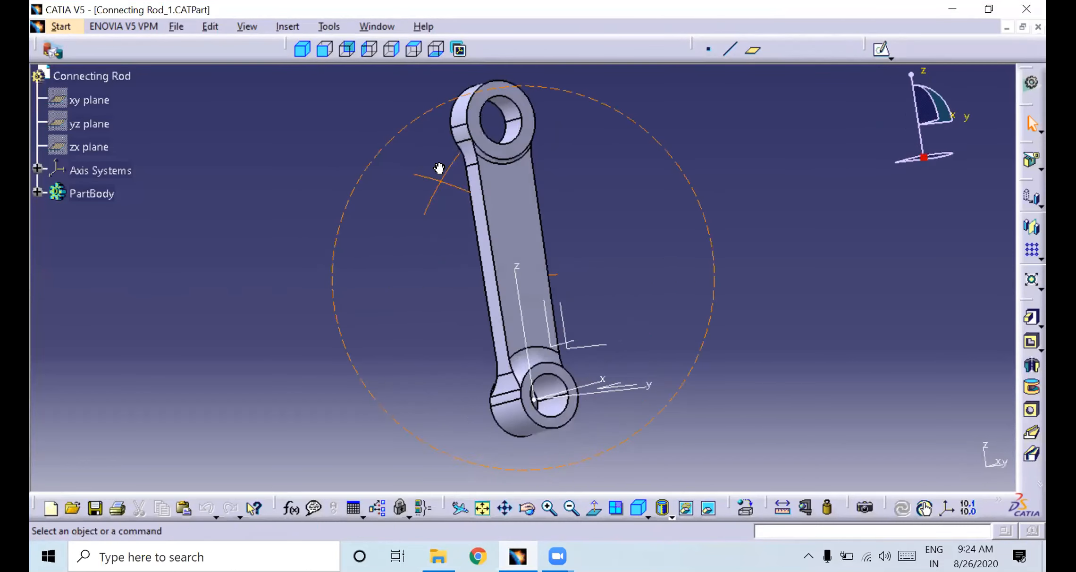
Examine the connecting rod from several views, highlighting the bore faces at its upper and lower ends
middle_drag(464, 288, 466, 308)
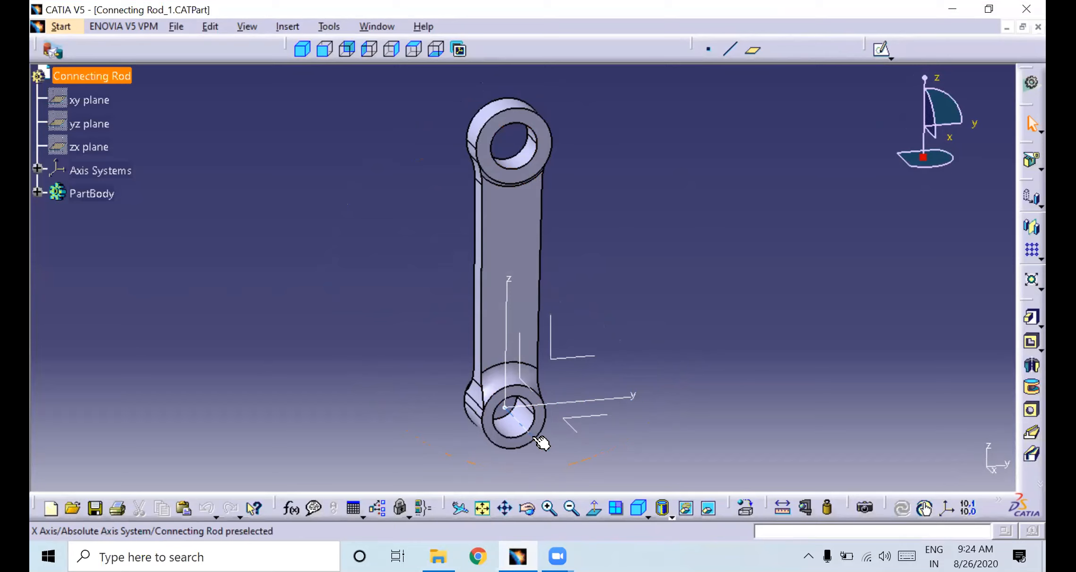
middle_drag(593, 430, 560, 334)
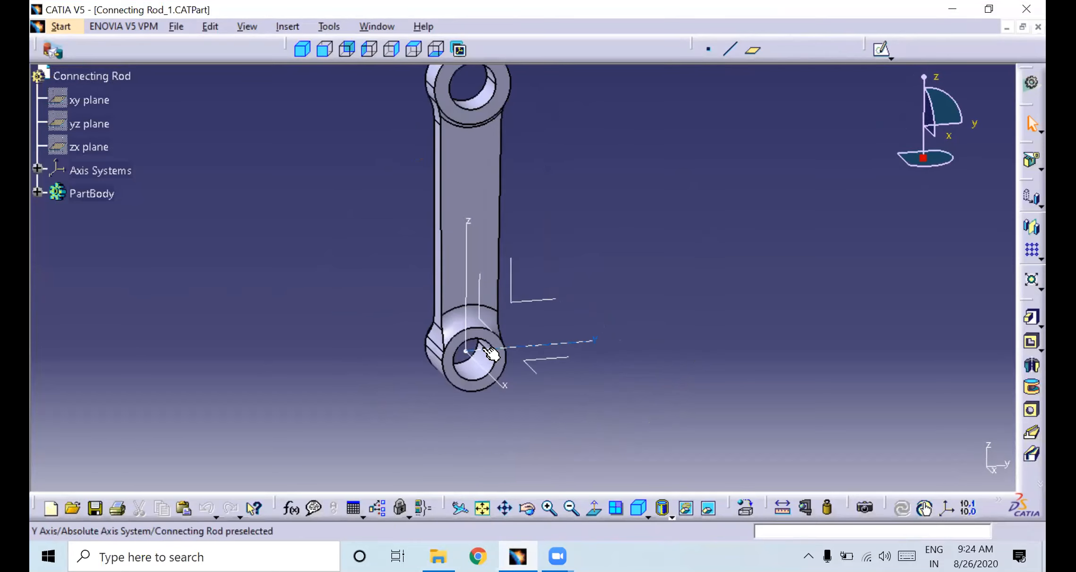
middle_drag(518, 139, 538, 225)
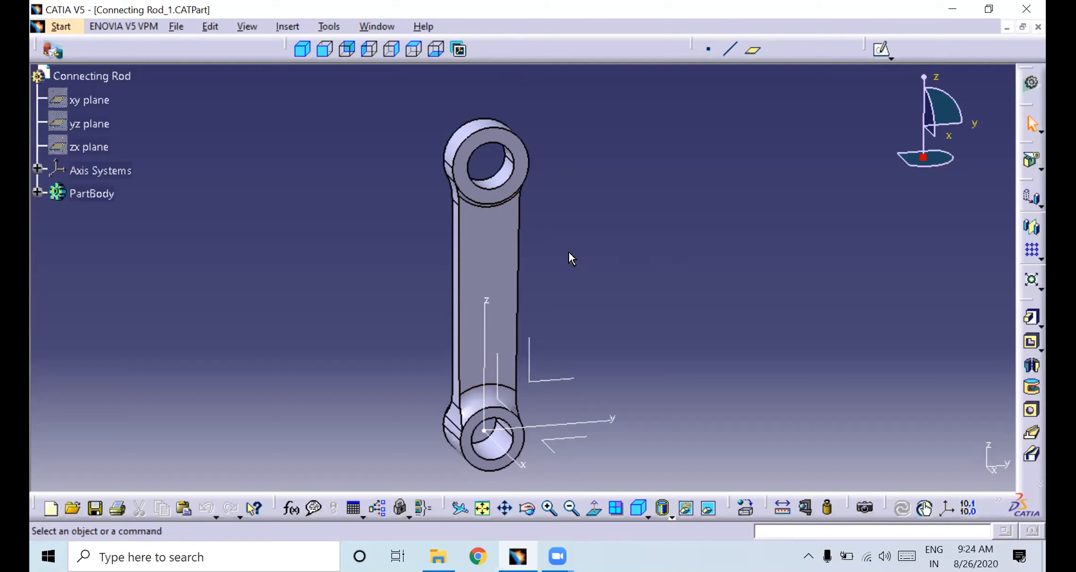
middle_drag(591, 355, 485, 286)
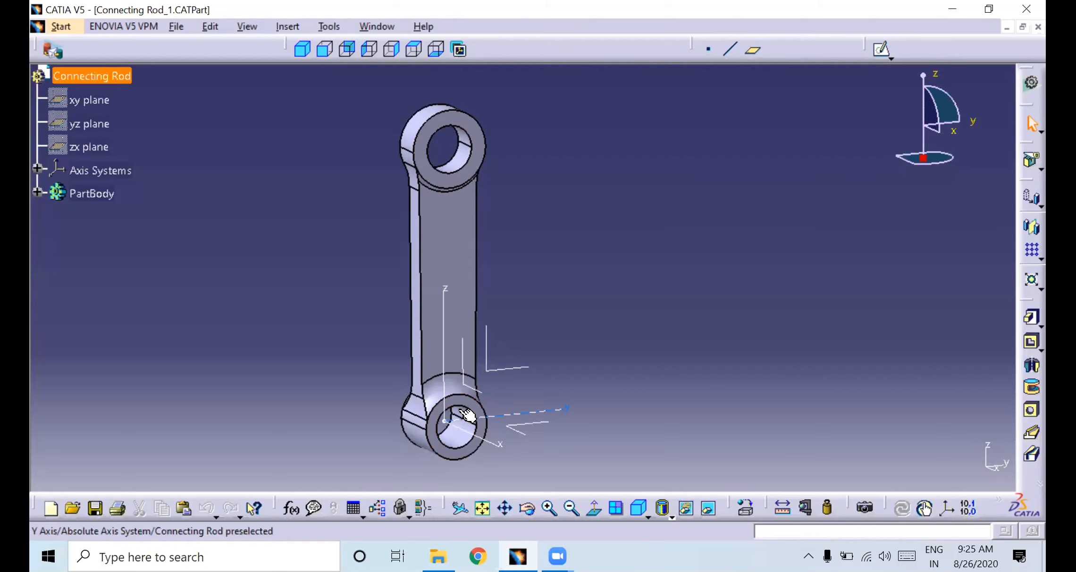
ctrl+middle_drag(454, 418, 463, 289)
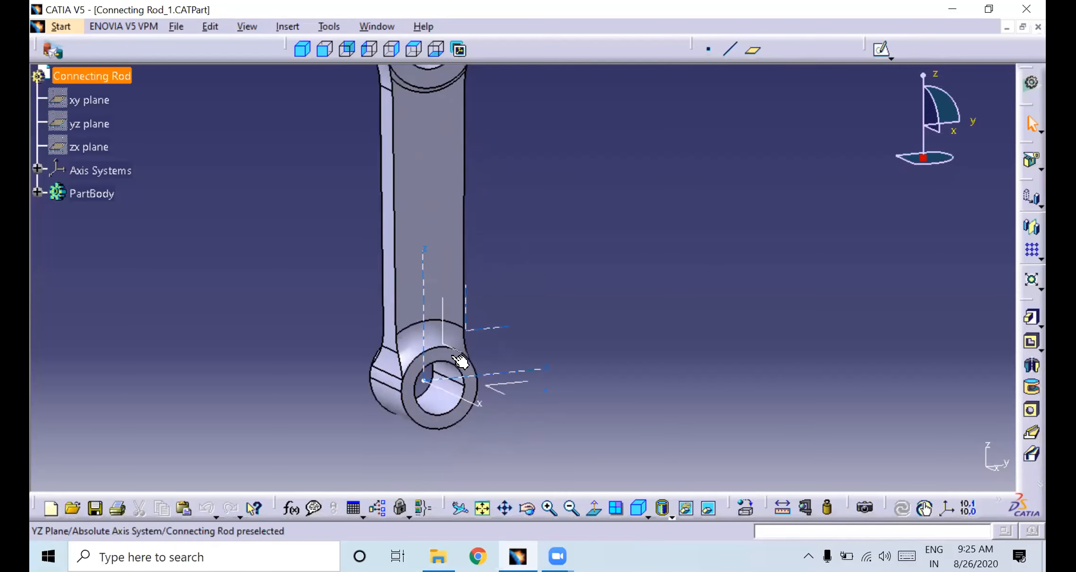
double_click(454, 375)
middle_drag(501, 414, 508, 505)
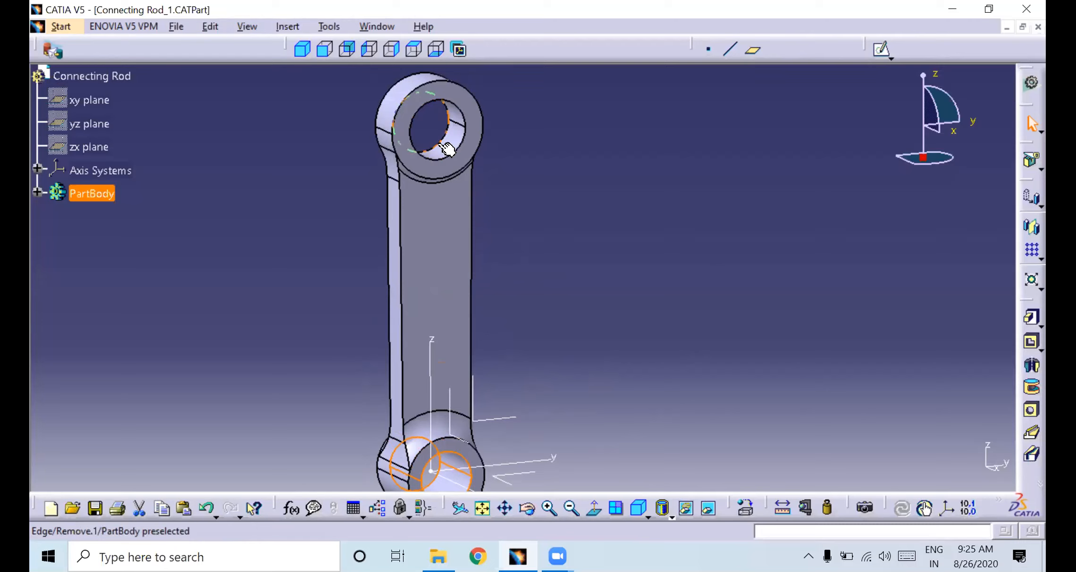
click(539, 184)
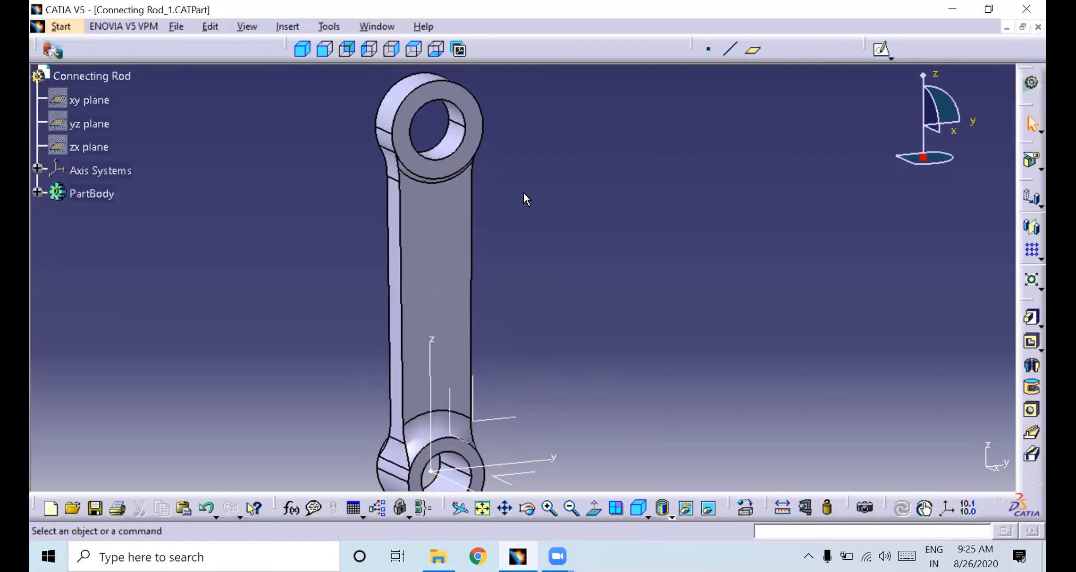
middle_drag(523, 203, 522, 214)
click(461, 130)
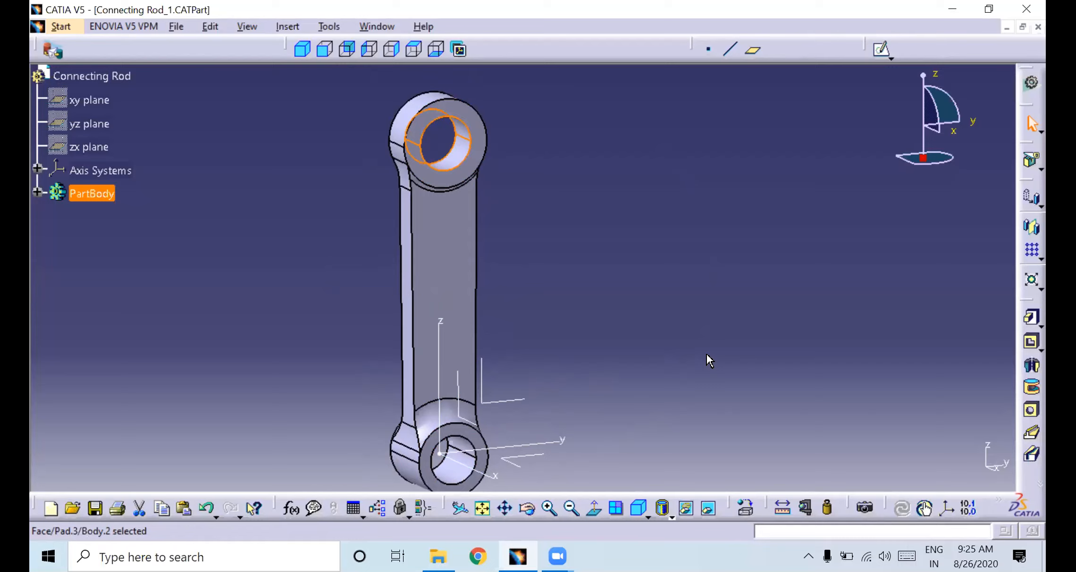
click(652, 227)
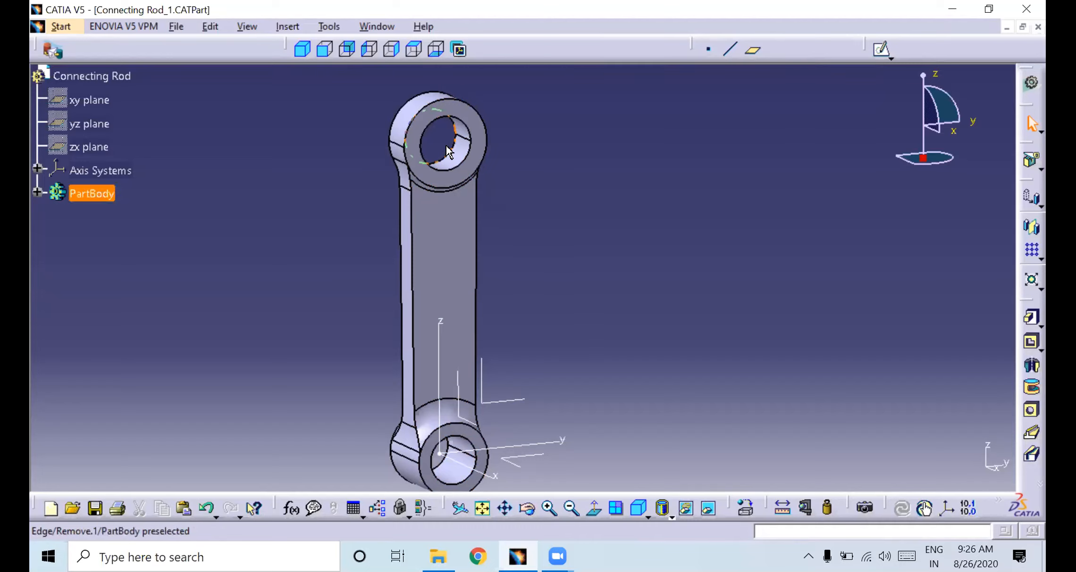
click(457, 151)
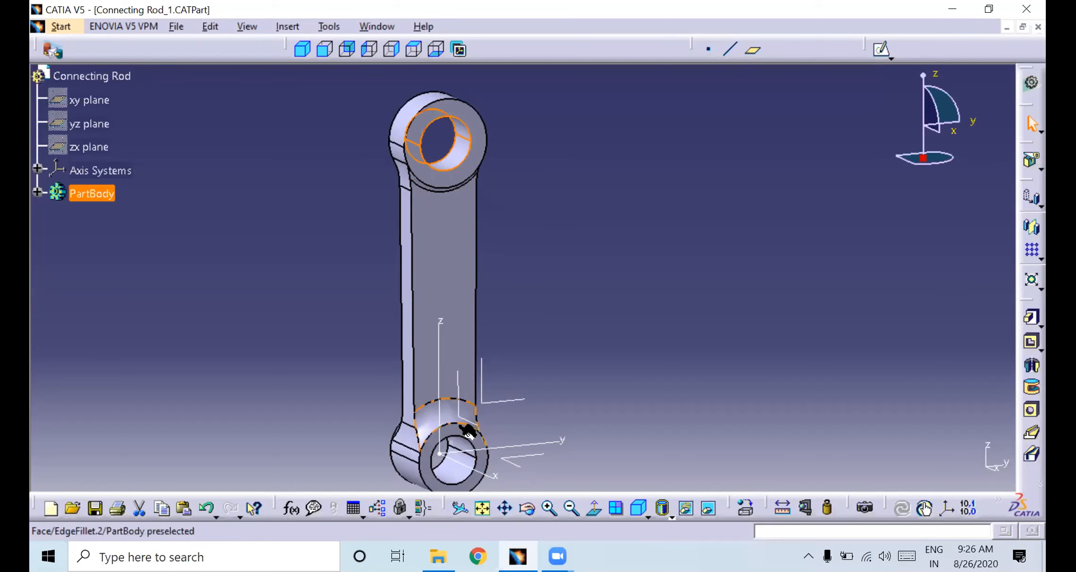
click(643, 334)
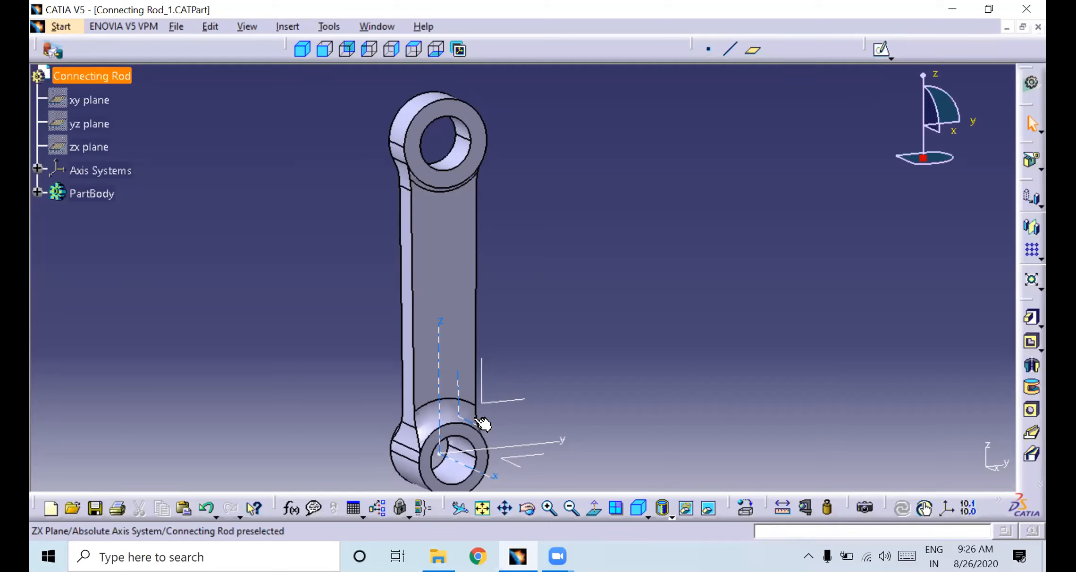
click(508, 350)
middle_drag(528, 268, 525, 285)
middle_click(525, 285)
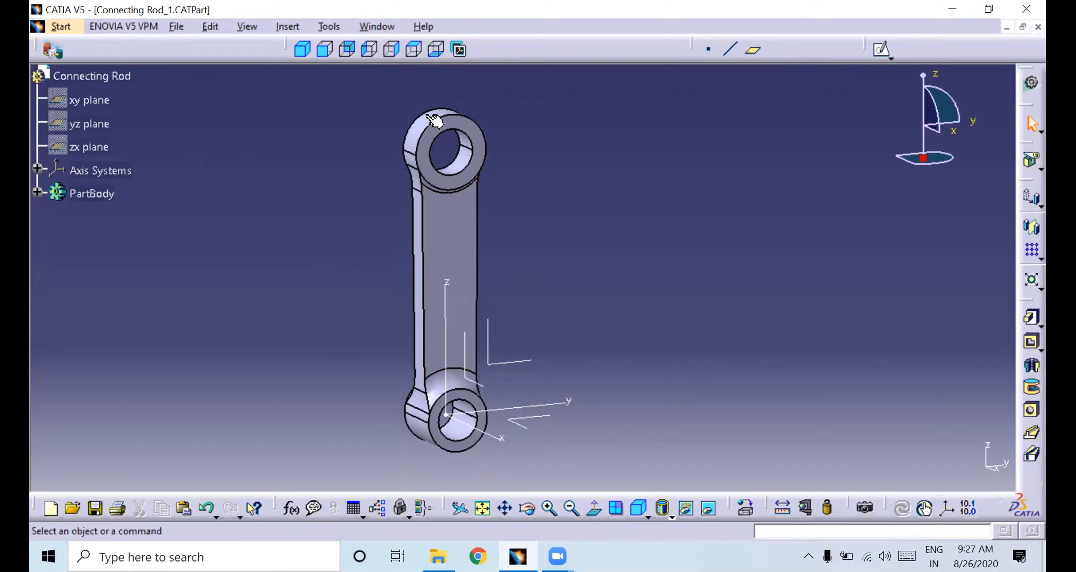
click(176, 27)
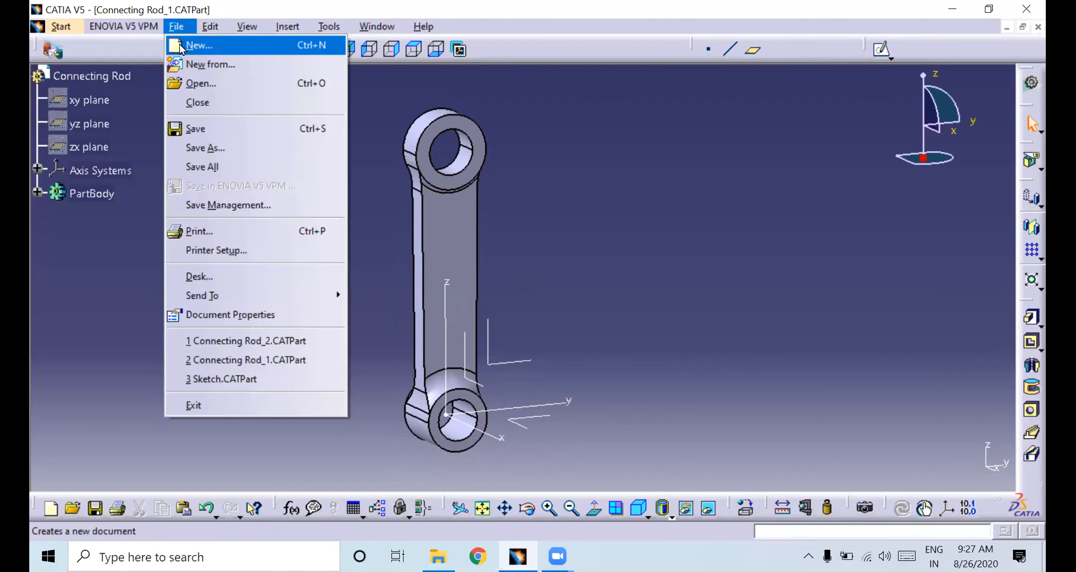
click(194, 137)
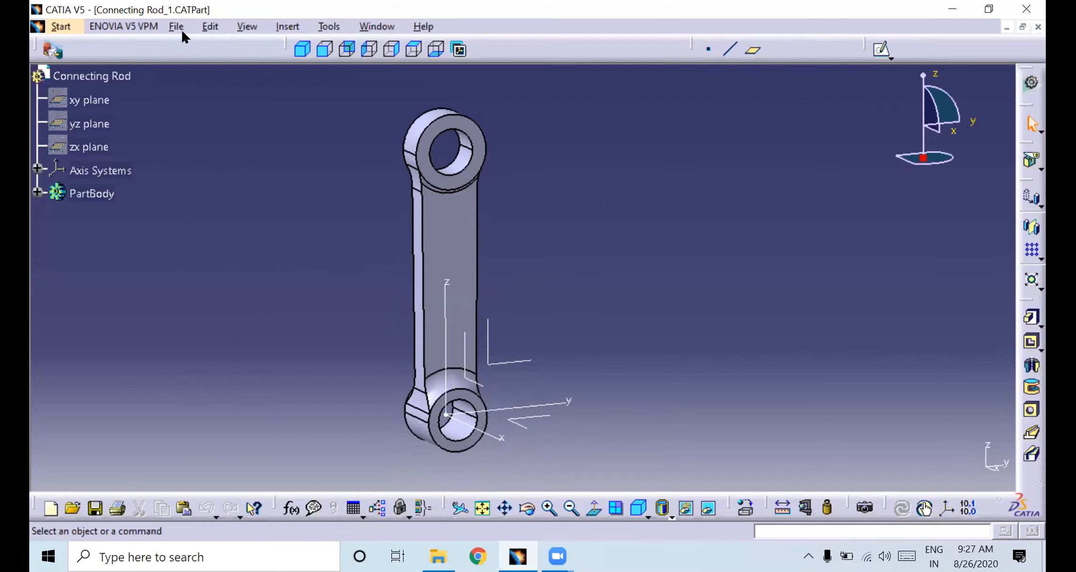
click(176, 27)
click(180, 146)
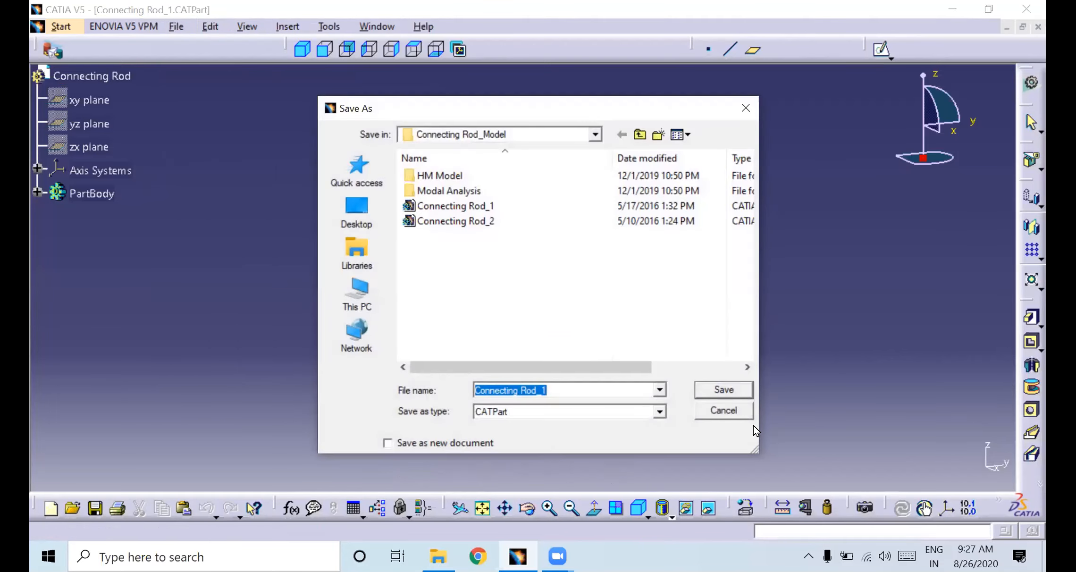
click(712, 408)
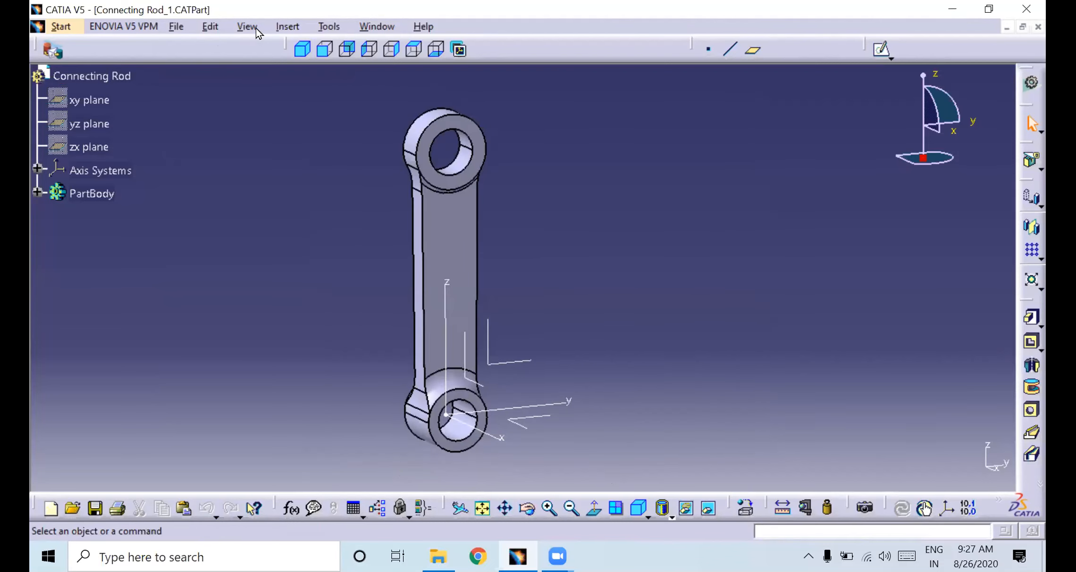
Save the part as Connecting Rod_1 in igs format in the Online Internship folder on the desktop
click(175, 27)
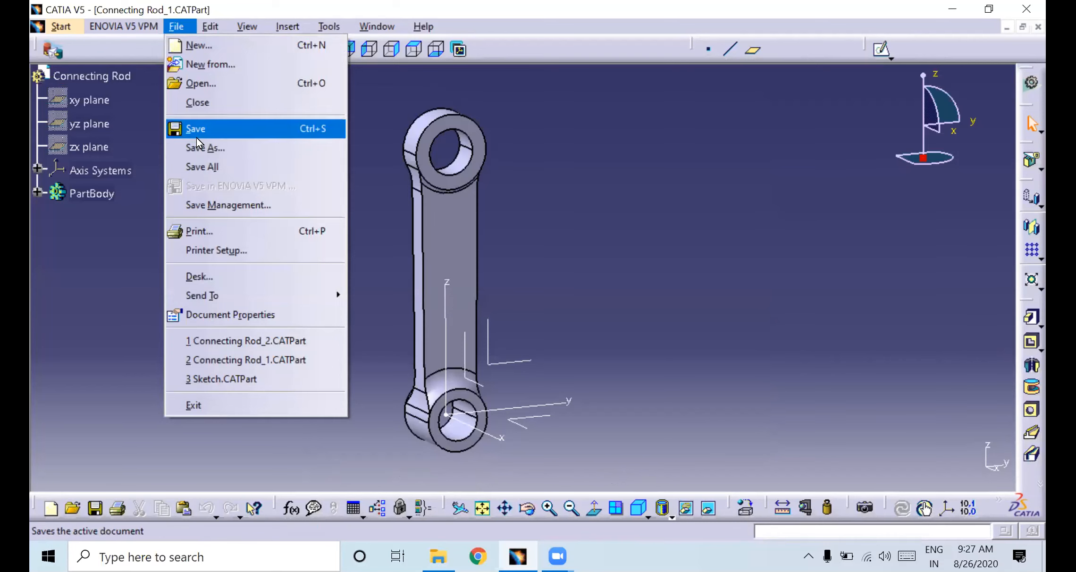
click(204, 147)
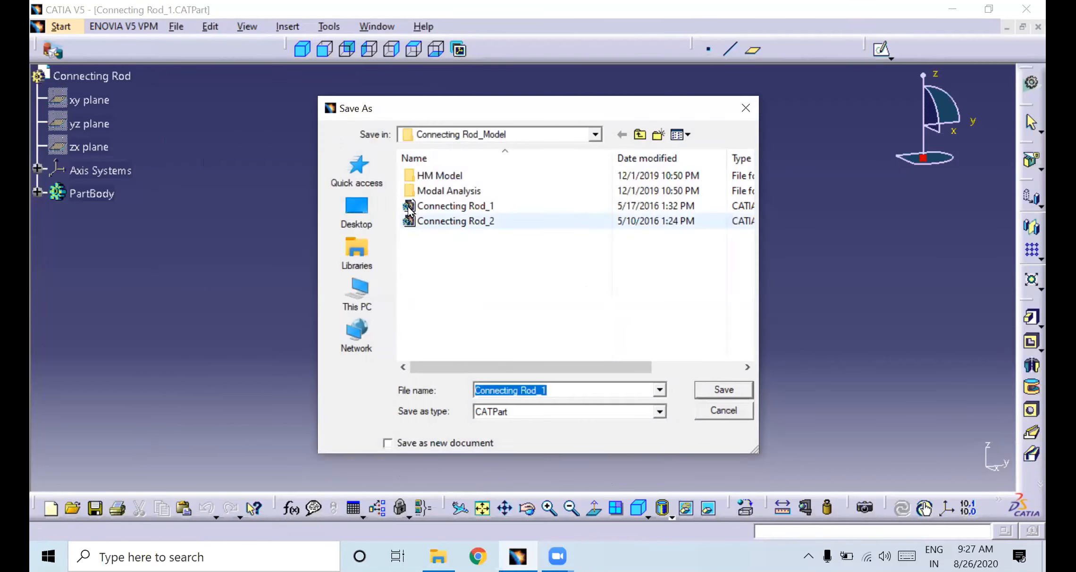
click(358, 210)
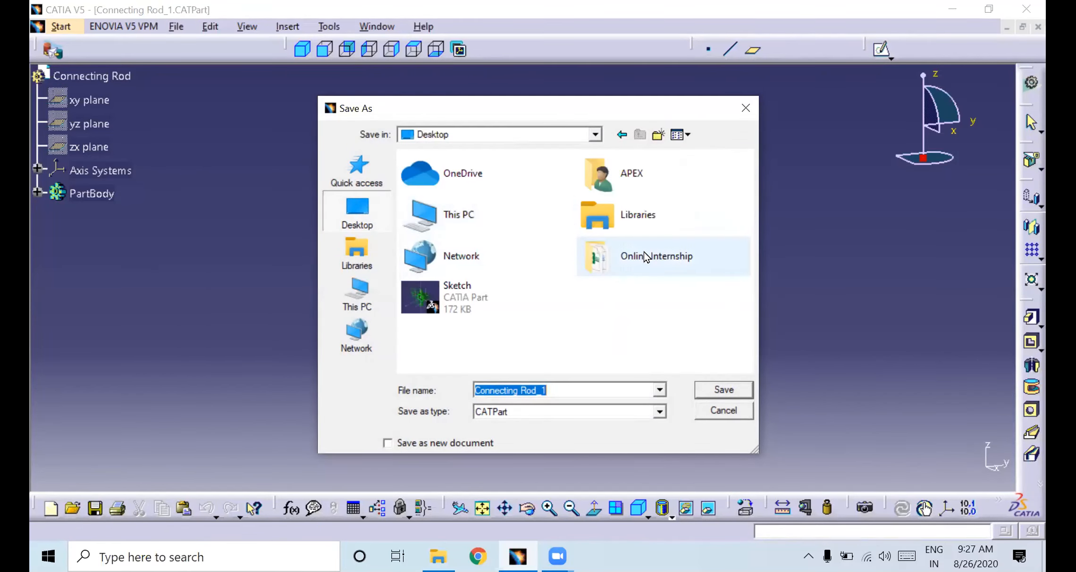
double_click(644, 255)
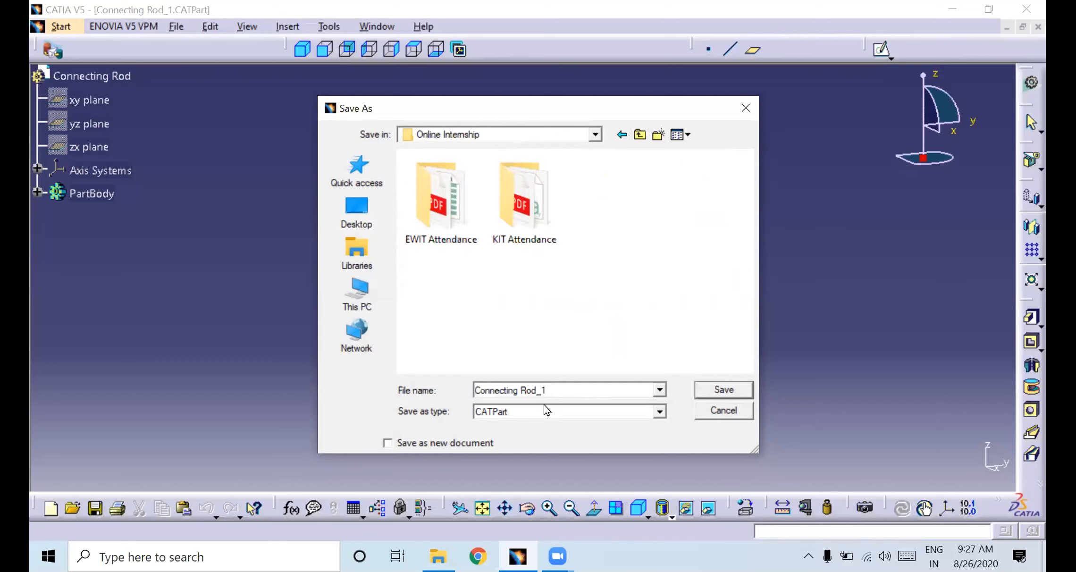
triple_click(562, 384)
click(562, 384)
click(551, 412)
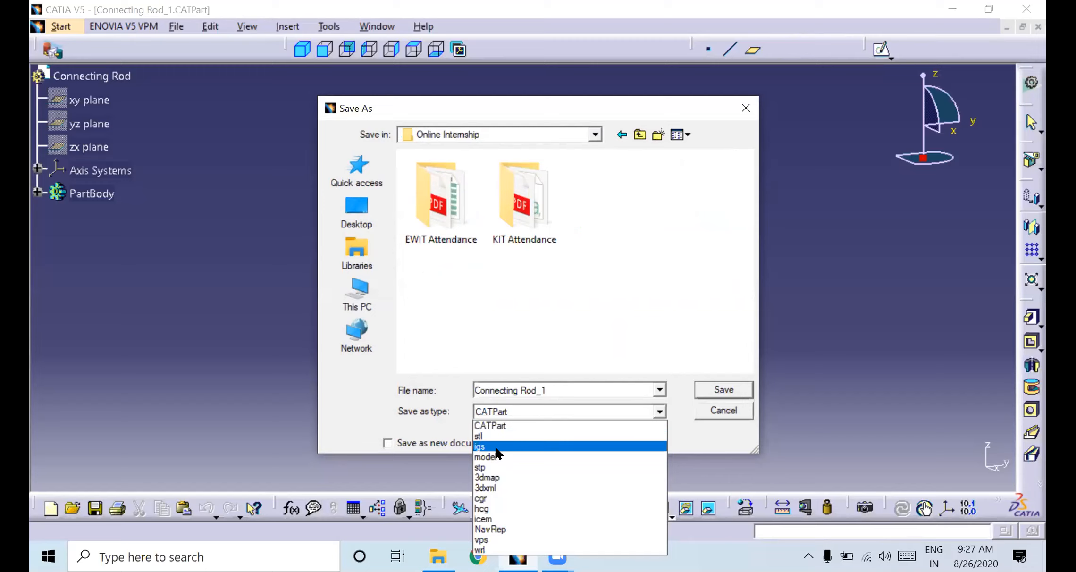
click(497, 453)
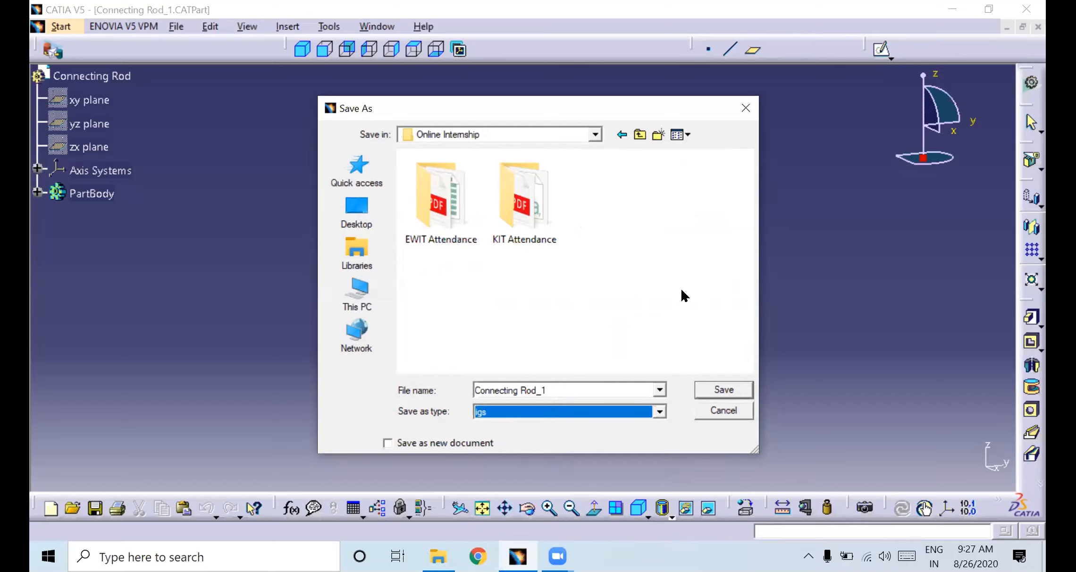
click(704, 390)
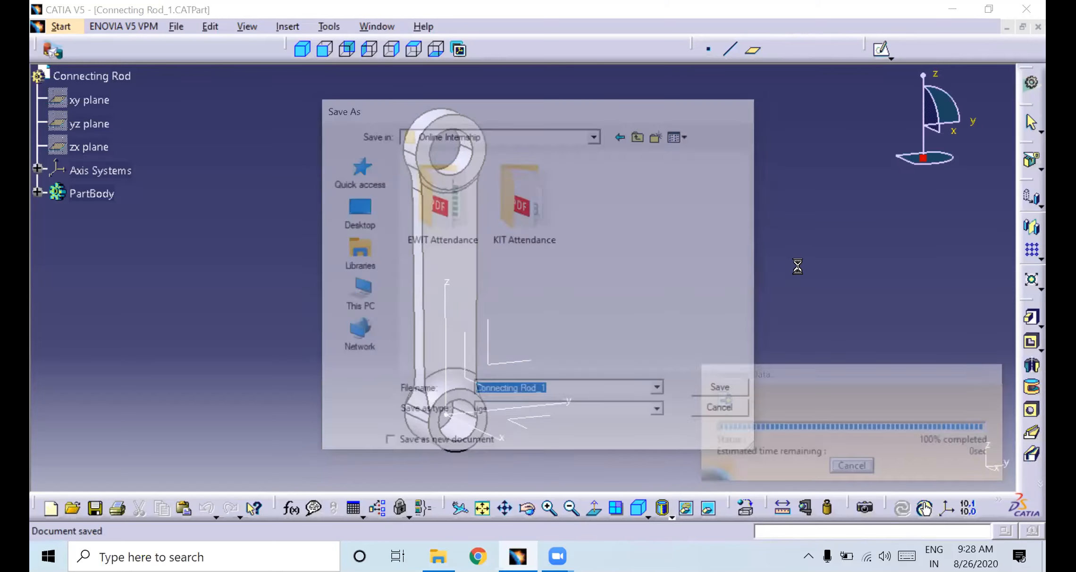
Show the desktop, open the Online Internship folder and check for the exported Connecting Rod_1.igs file
right_click(703, 555)
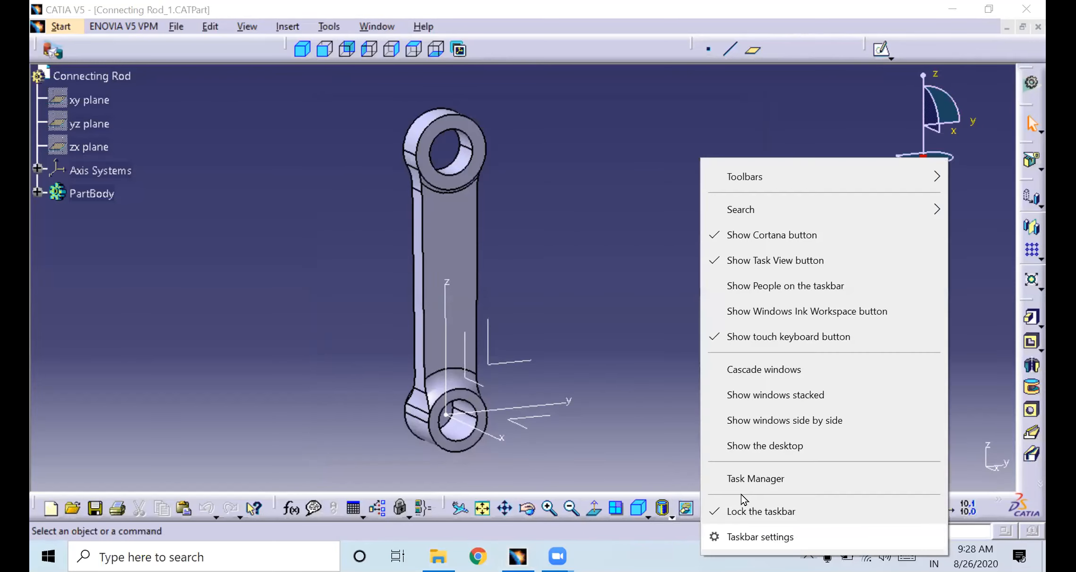
click(764, 446)
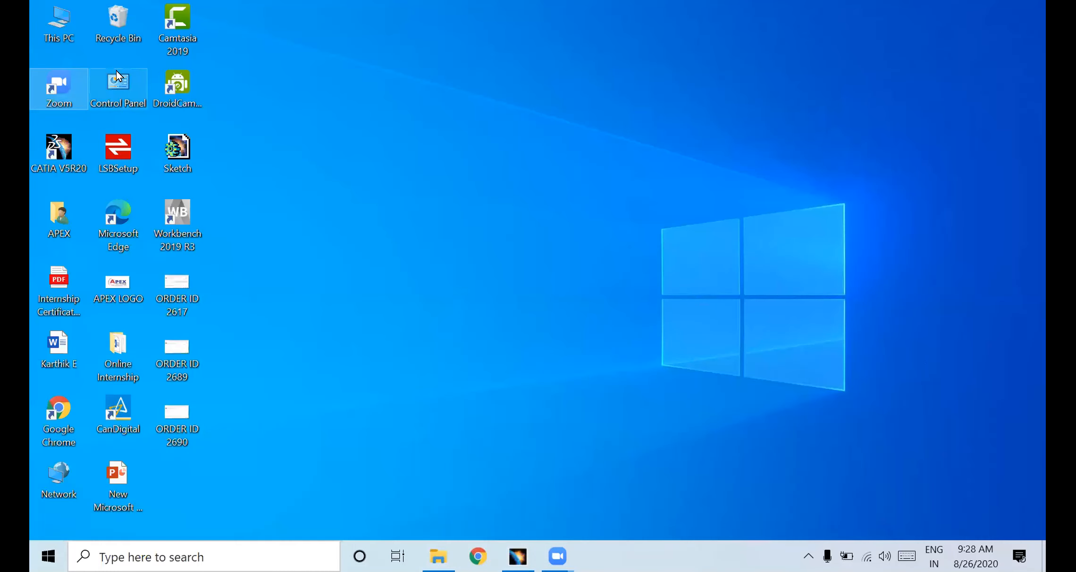
click(124, 361)
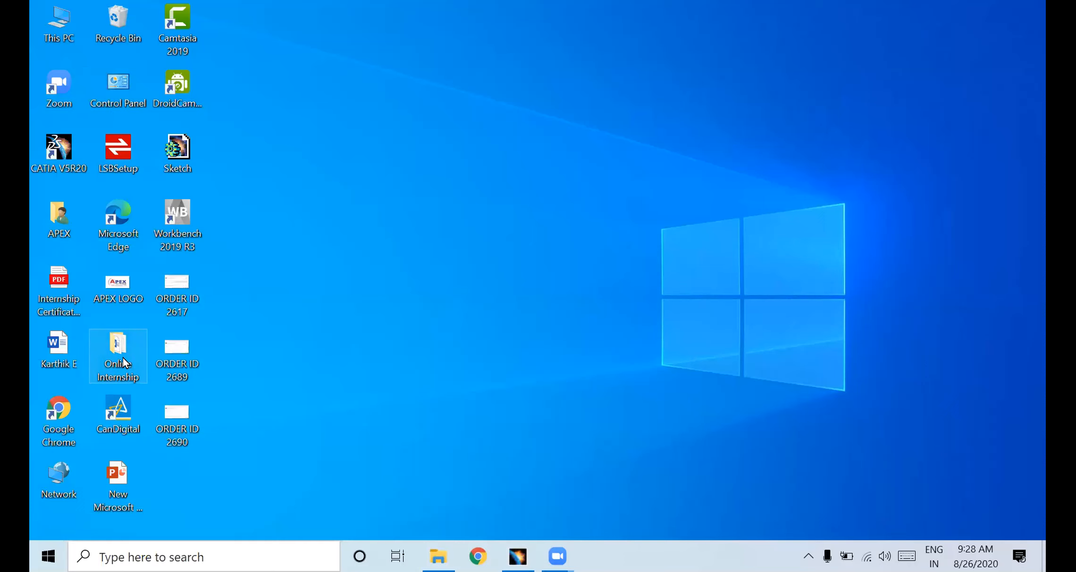
double_click(124, 361)
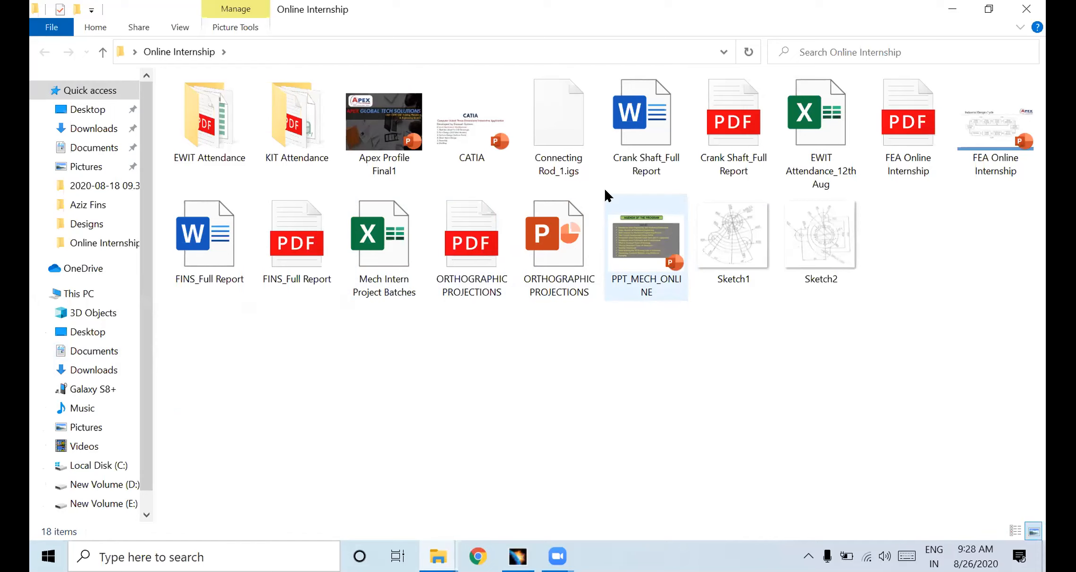
click(577, 158)
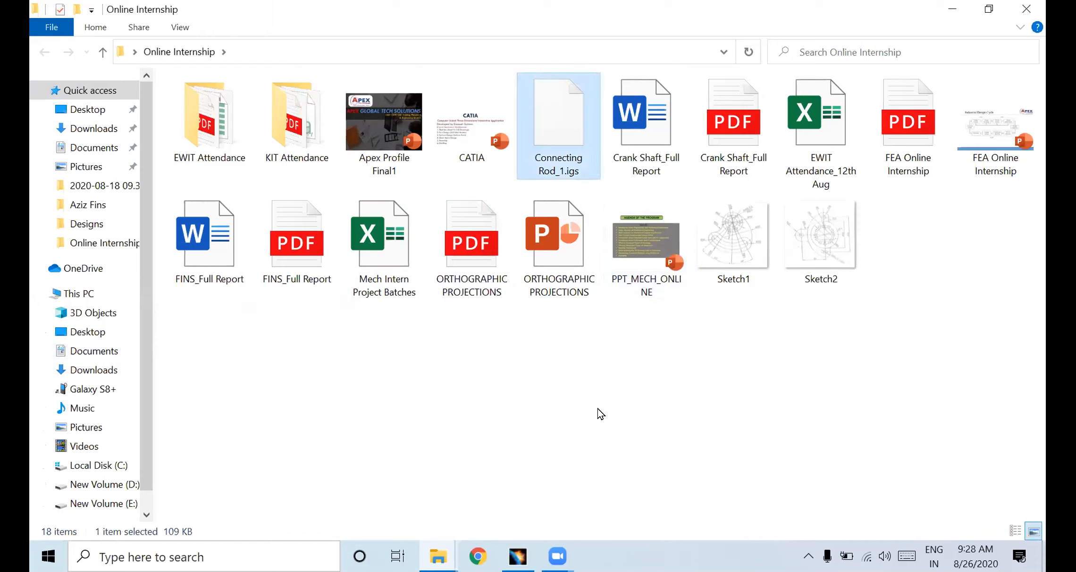
click(600, 414)
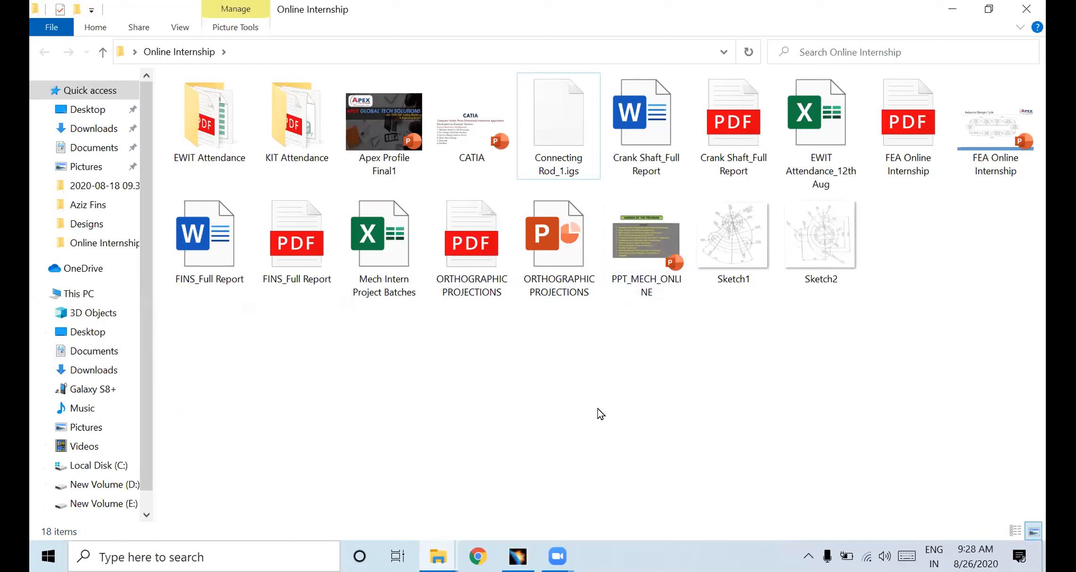
Return to the desktop and launch ANSYS Workbench 2019 R3
right_click(663, 545)
click(689, 450)
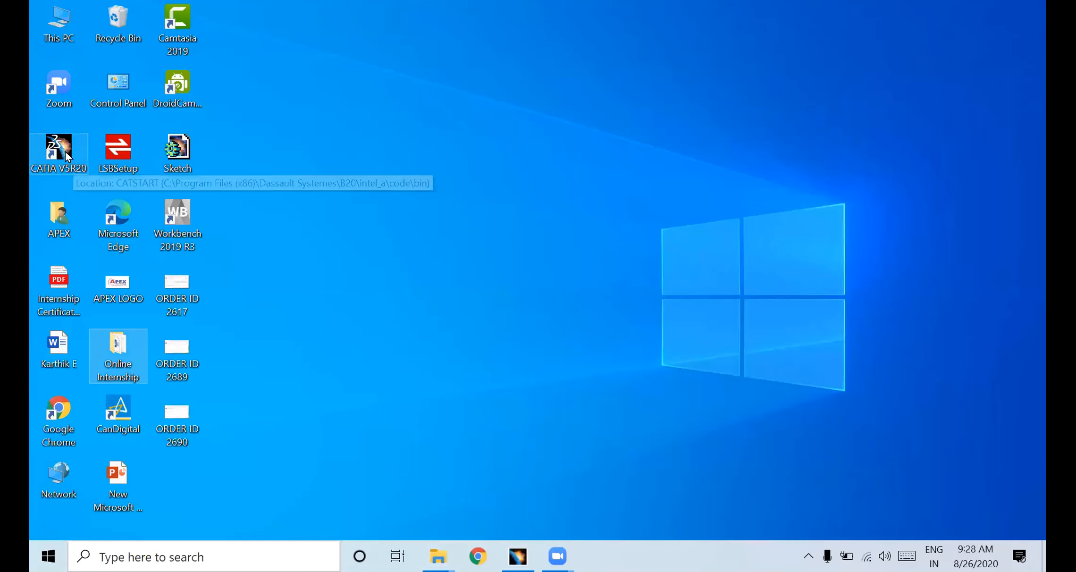
click(252, 230)
click(180, 217)
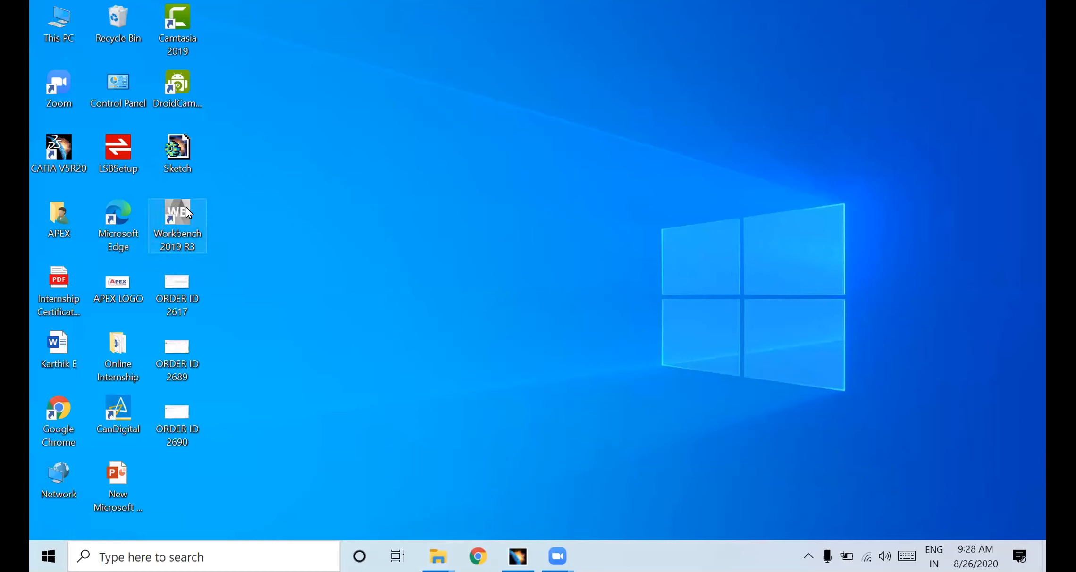
double_click(190, 228)
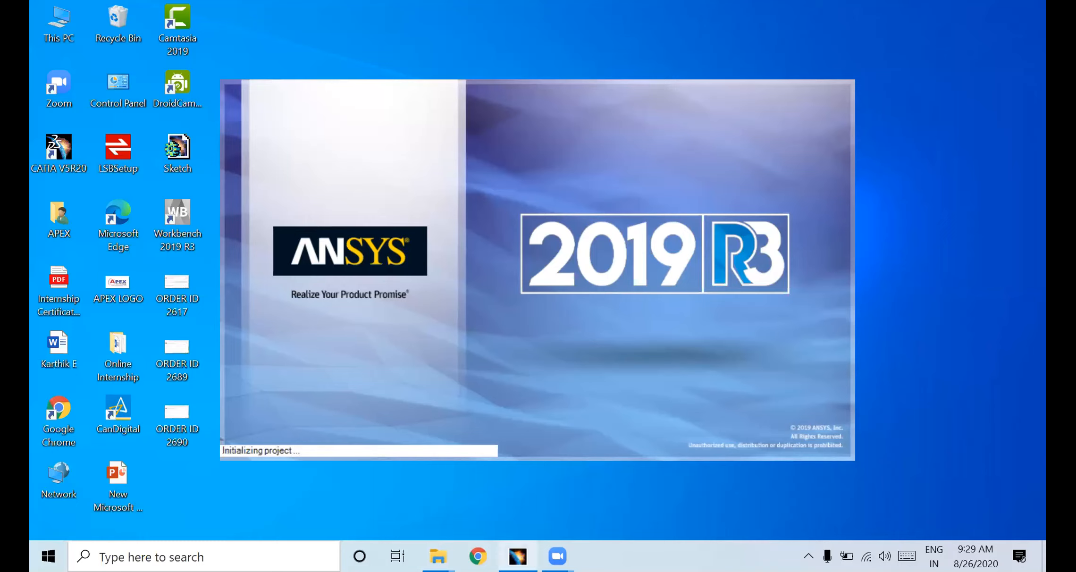
Switch back to CATIA V5 and review the connecting rod model
mouse_move(518, 556)
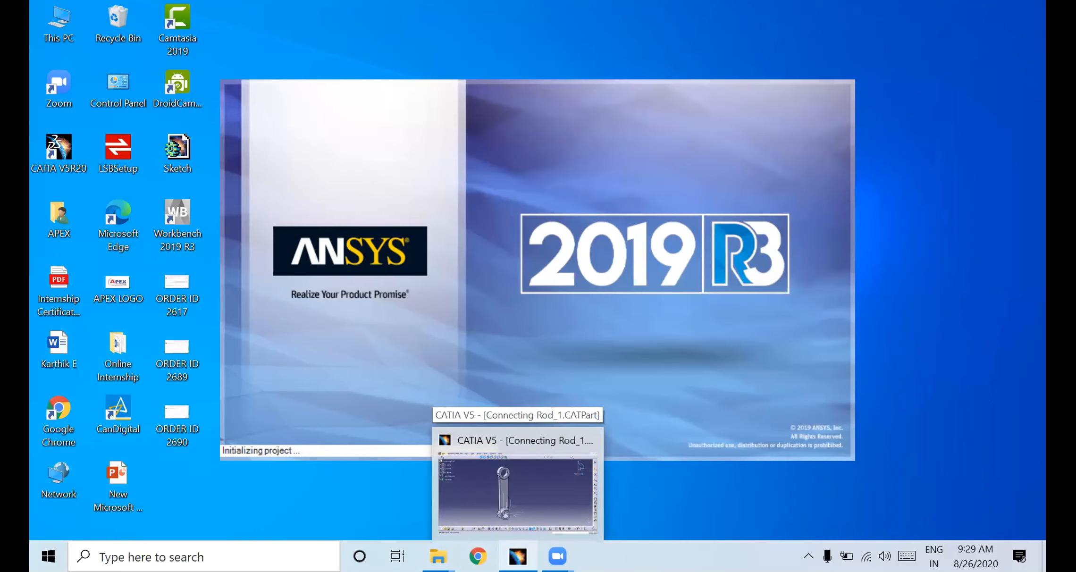
click(482, 469)
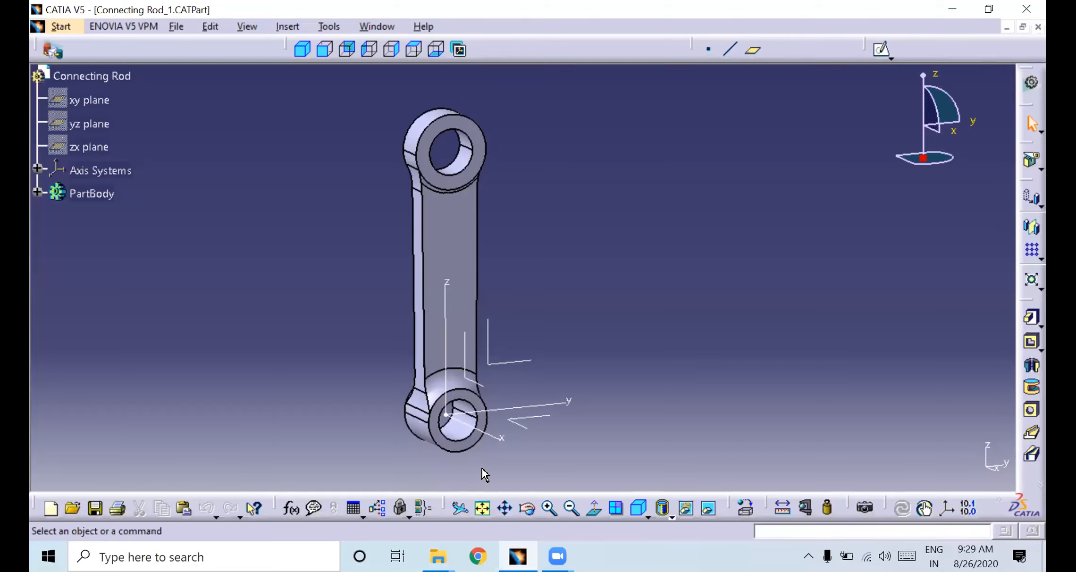
middle_drag(528, 334, 495, 337)
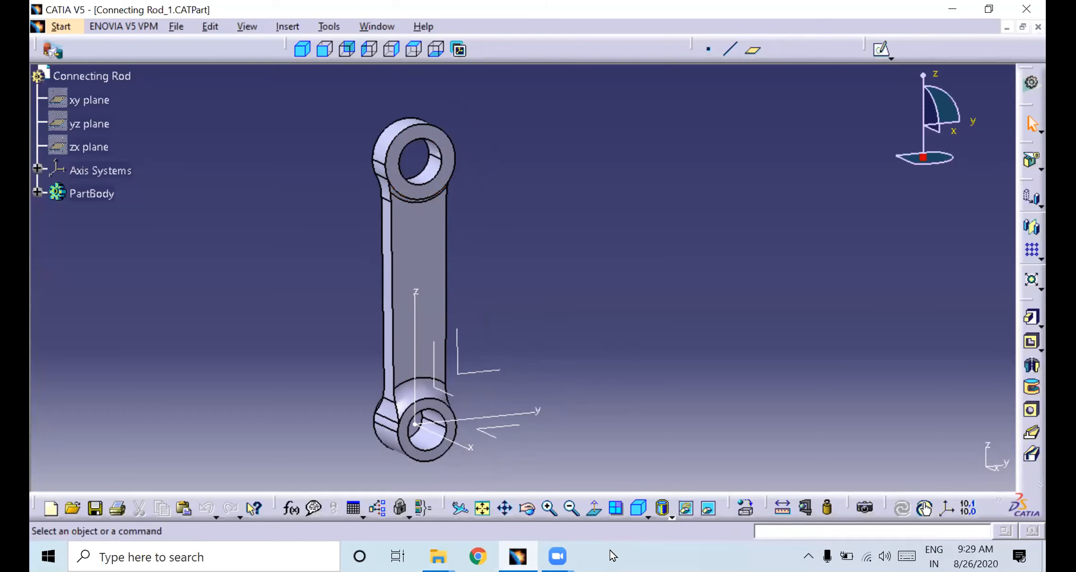
Show the desktop and maximise the ANSYS Workbench window once it has started
right_click(663, 555)
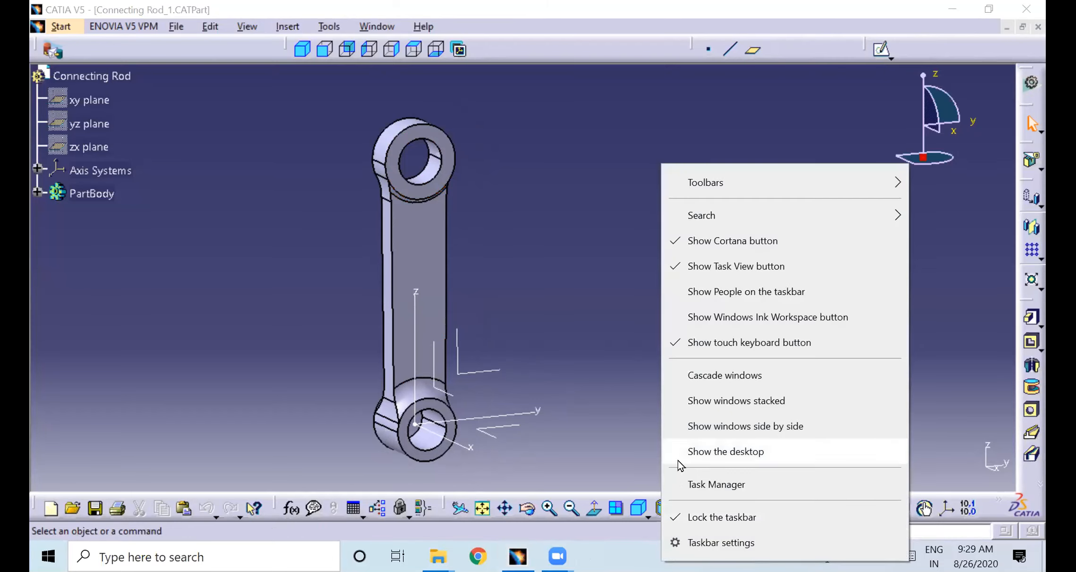
click(678, 458)
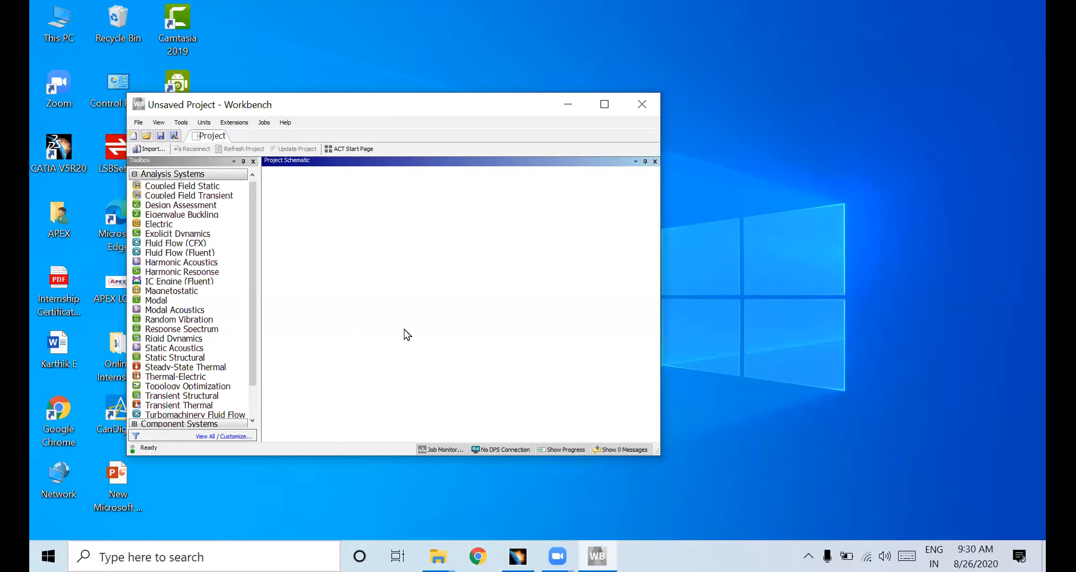
click(604, 104)
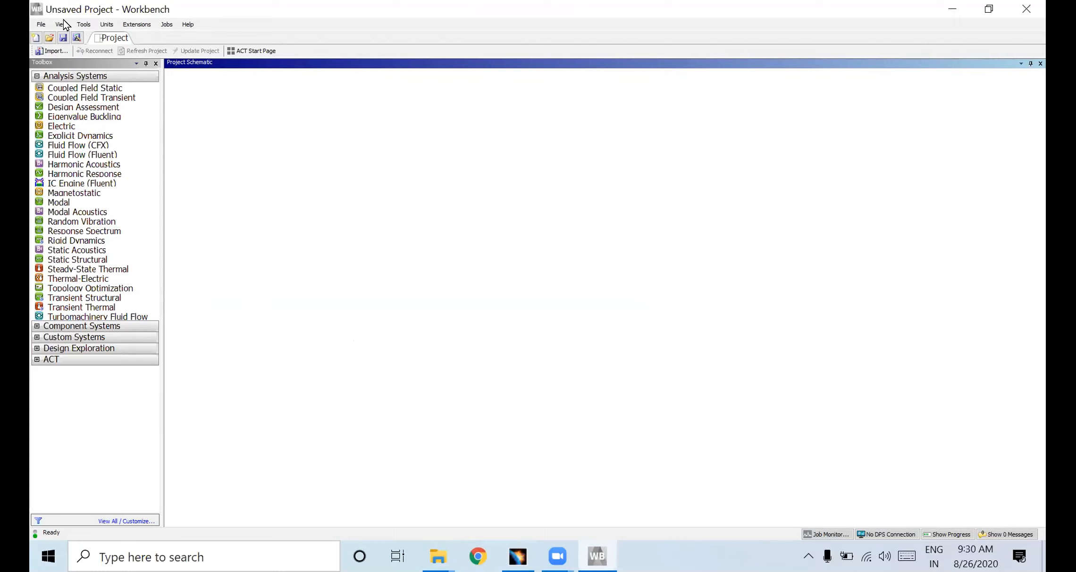
Open the unit systems list and examine the quantities and units of the Metric (tonne,mm,s,°C,mA,N,mV) system, including its mass unit
click(35, 26)
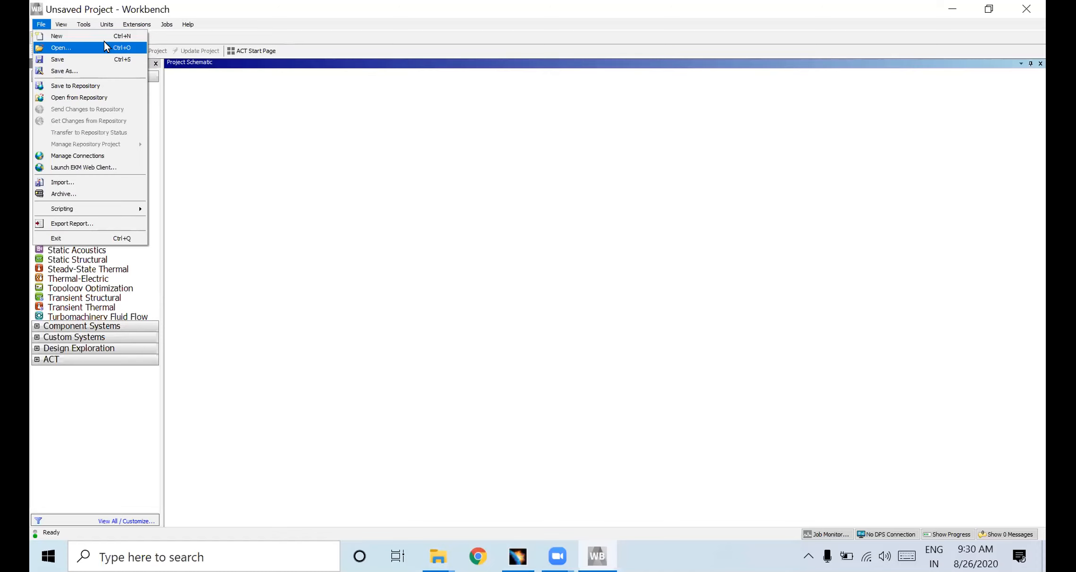
mouse_move(77, 27)
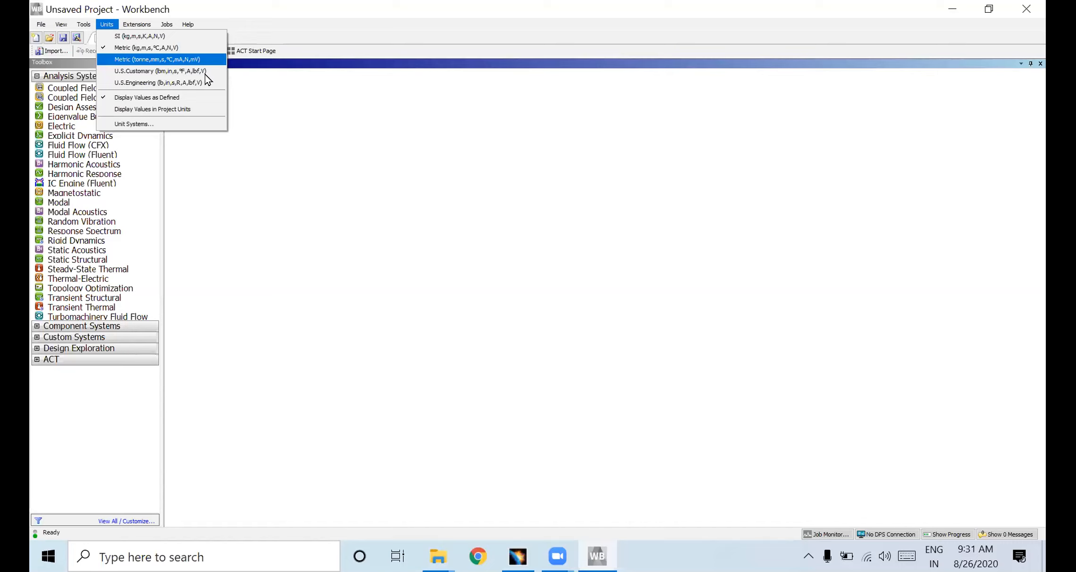
click(137, 123)
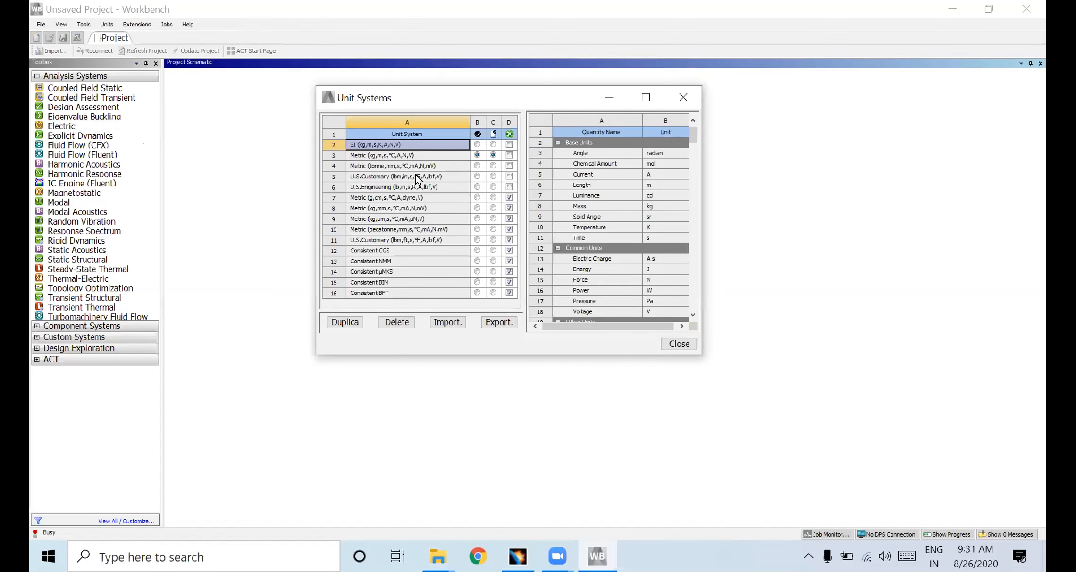
click(390, 165)
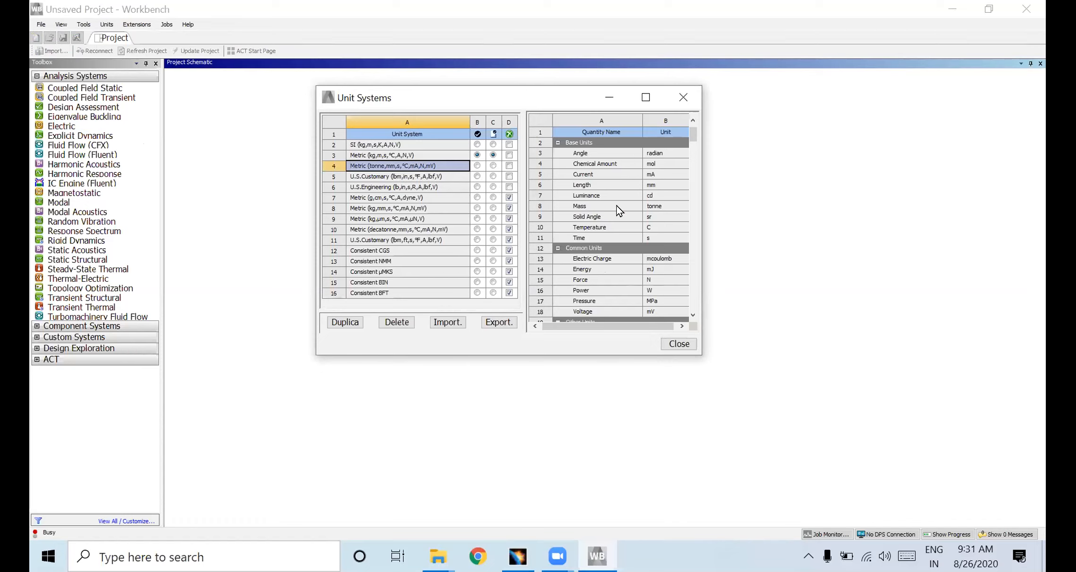
scroll(618, 207, down, 4)
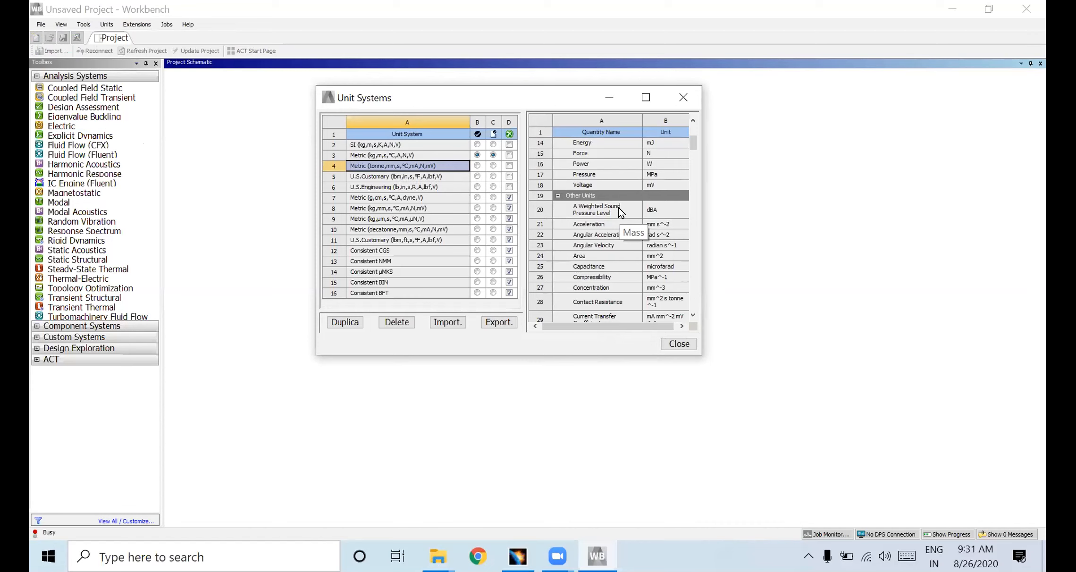
scroll(619, 211, down, 6)
scroll(619, 210, down, 10)
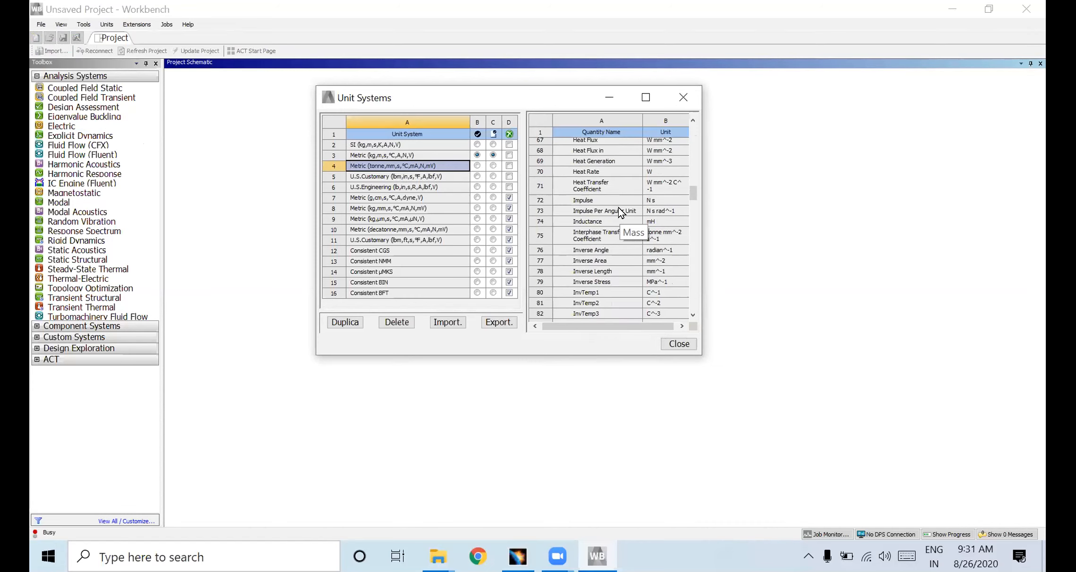
drag(692, 197, 688, 121)
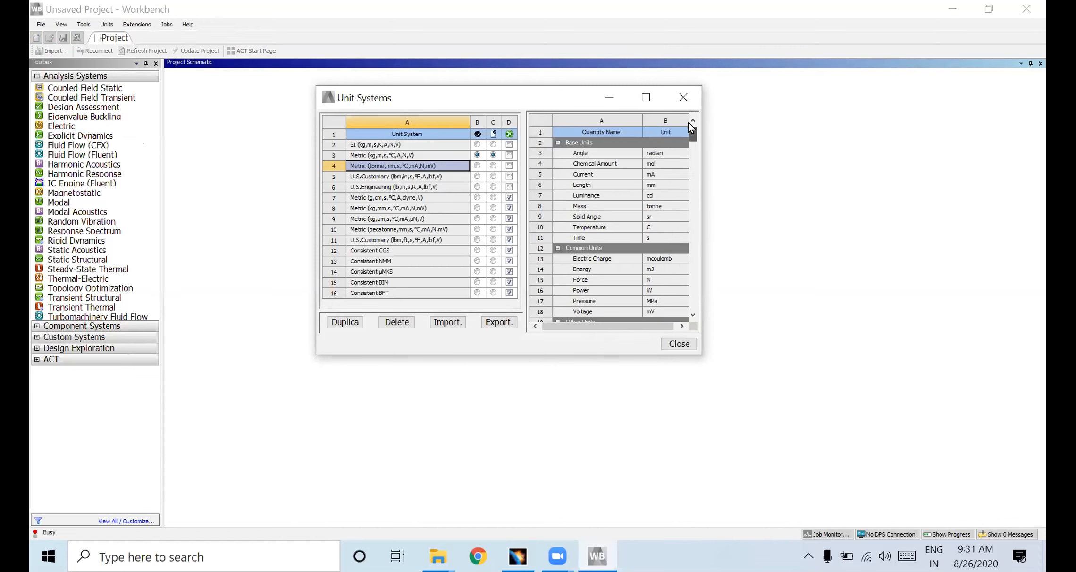
click(660, 206)
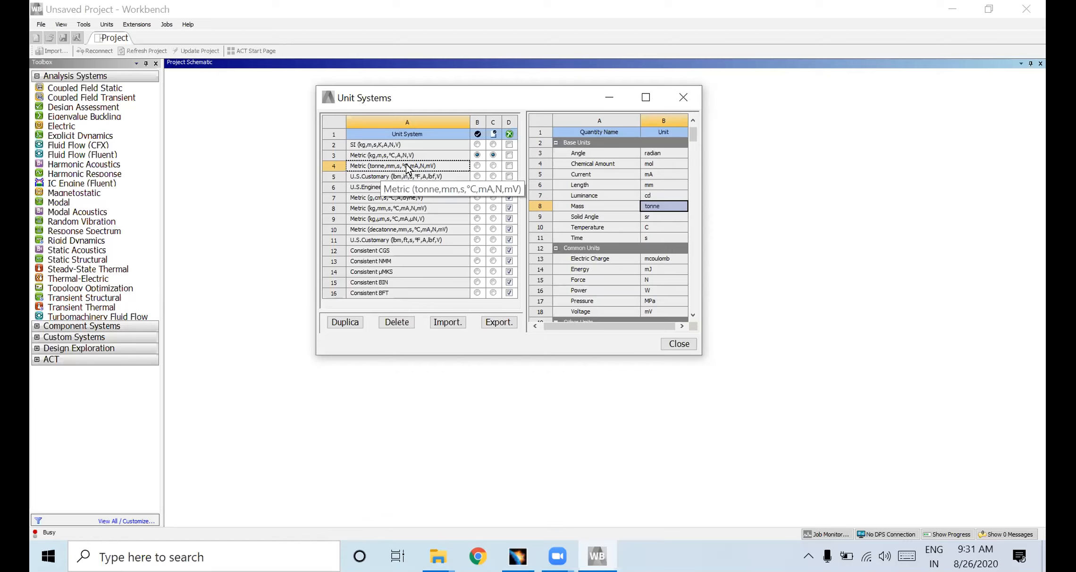
Duplicate the Metric (tonne,mm,s,°C,mA,N,mV) unit system and set the copy's mass unit to kg
click(408, 169)
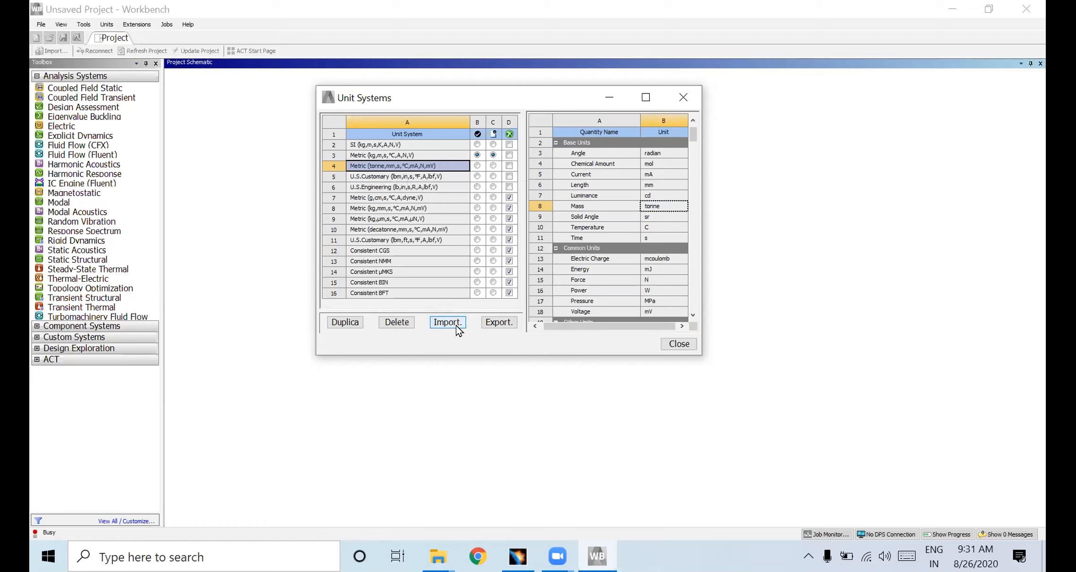
click(345, 321)
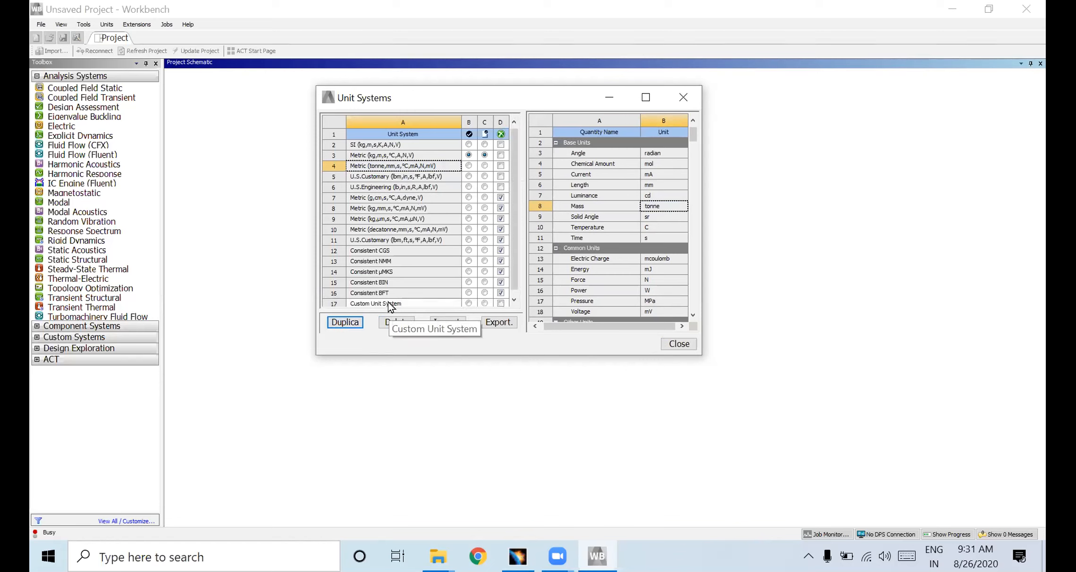
click(682, 206)
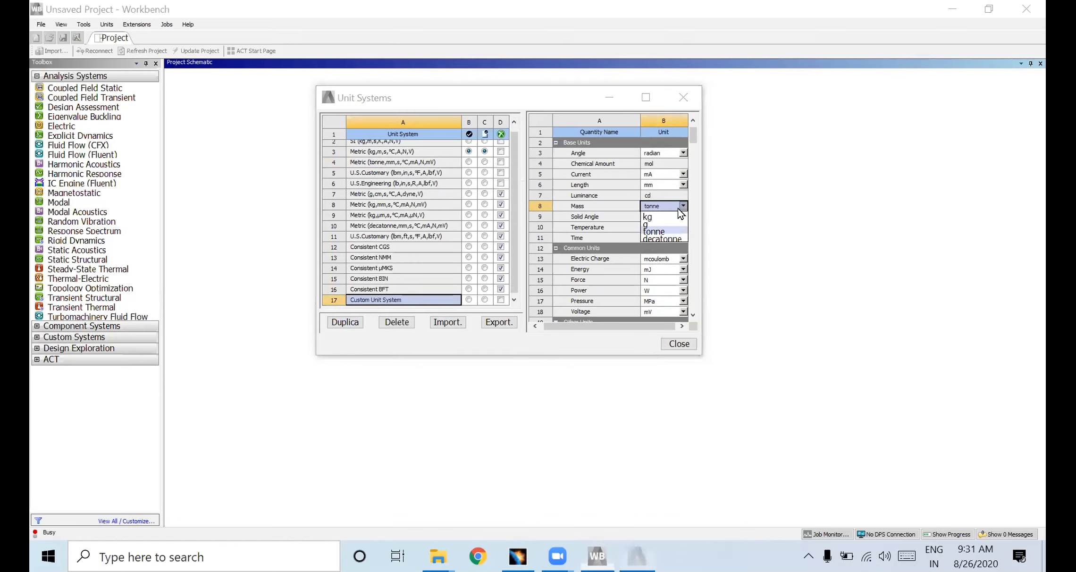
click(667, 215)
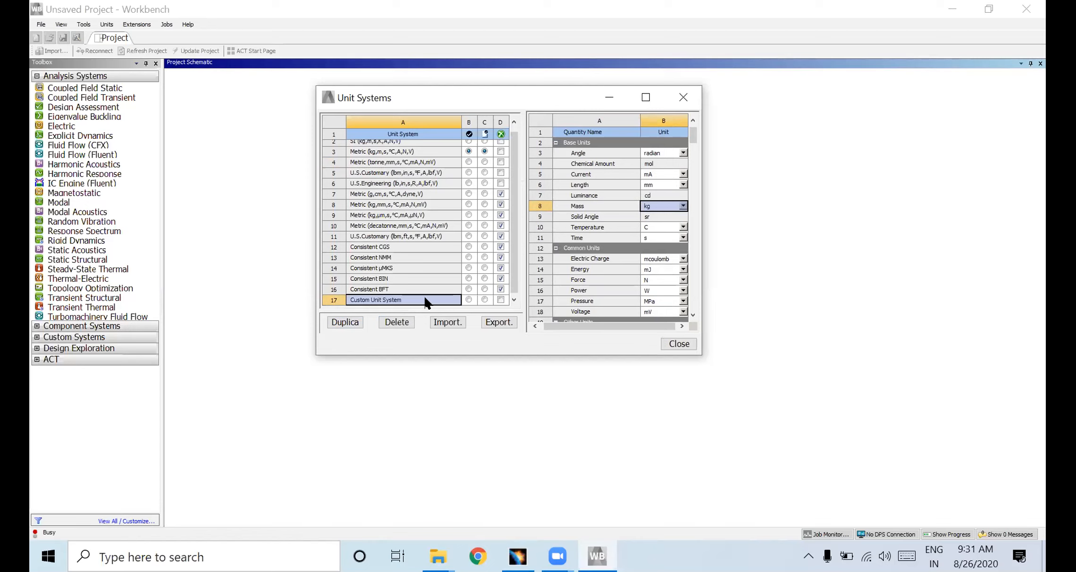
Rename the custom unit system as Apex and close the unit systems window
double_click(409, 297)
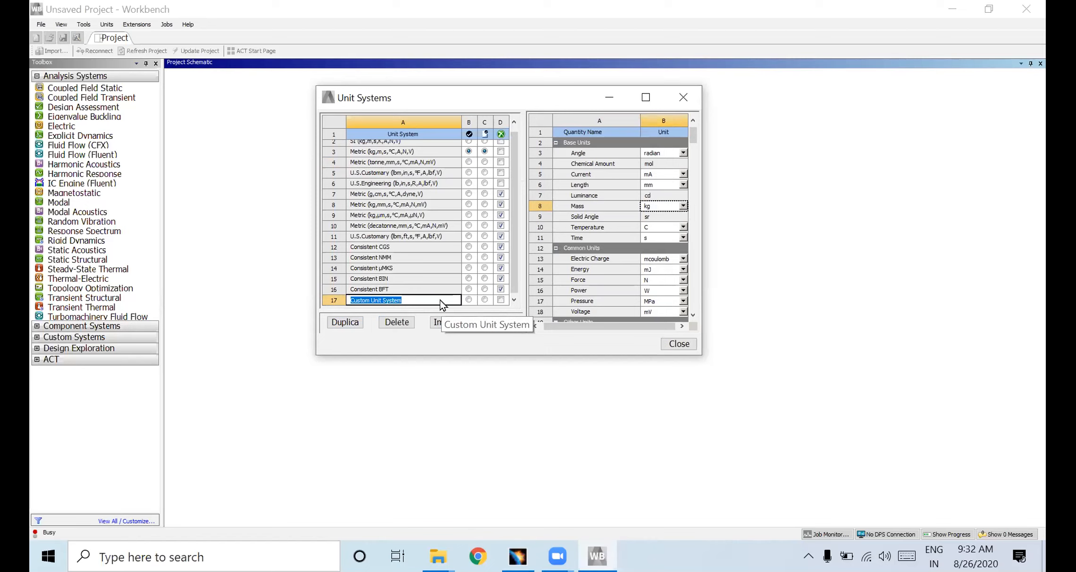
text(Apex)
key(Return)
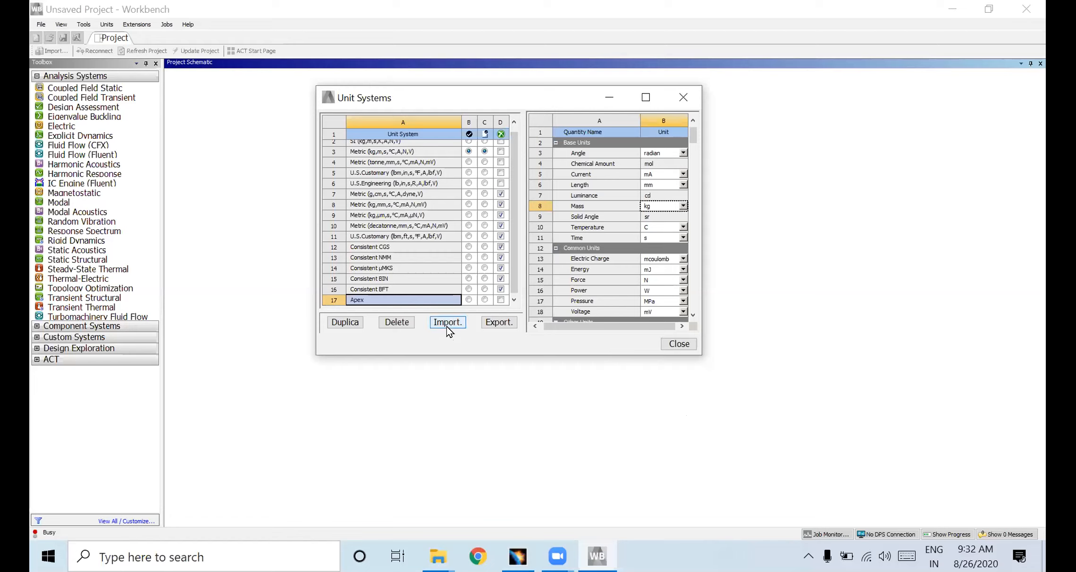
click(686, 345)
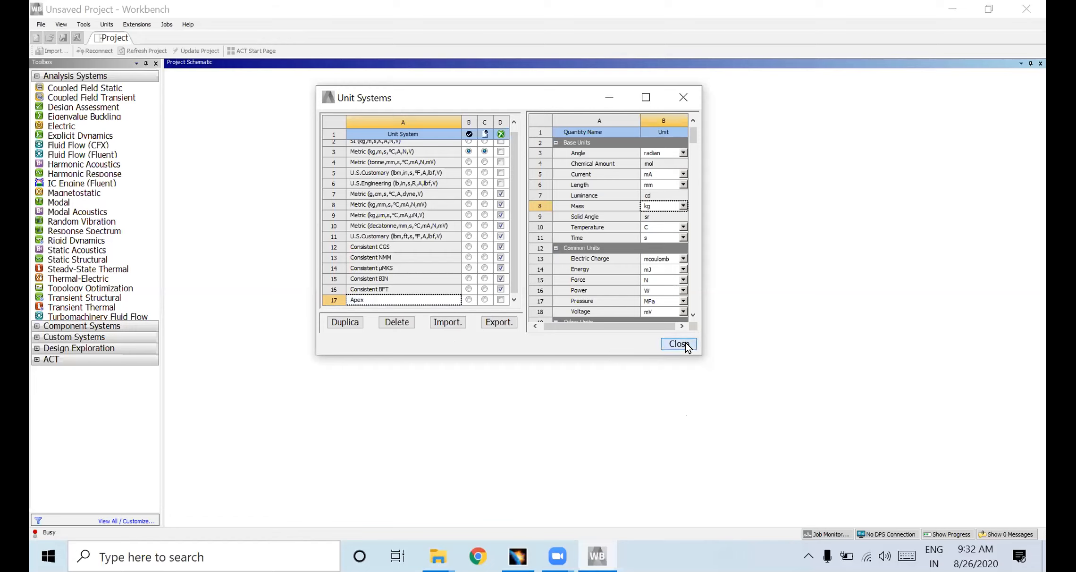
Make Apex the active unit system of the project
click(136, 24)
mouse_move(107, 24)
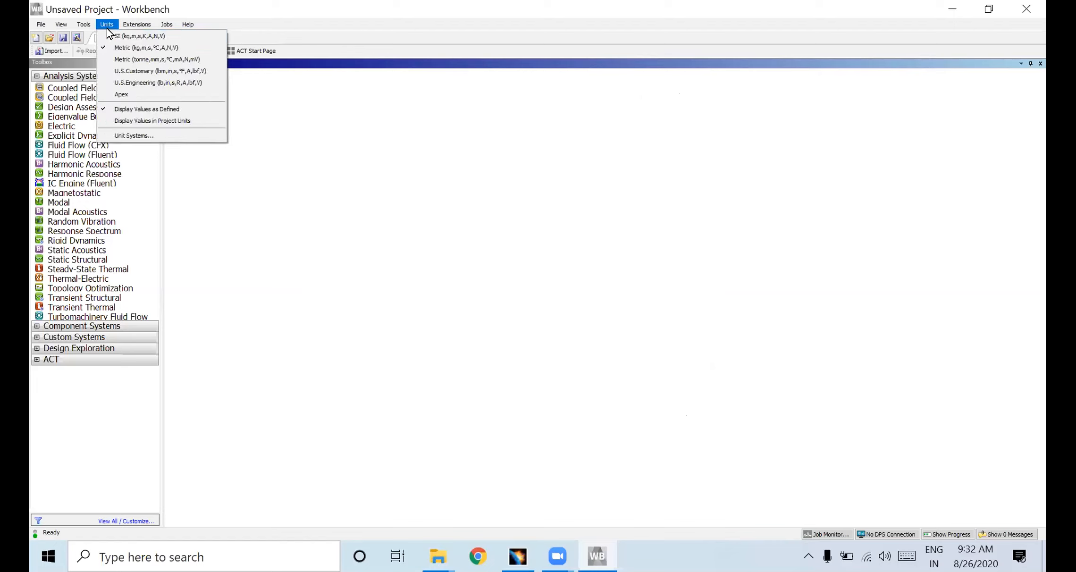
click(120, 96)
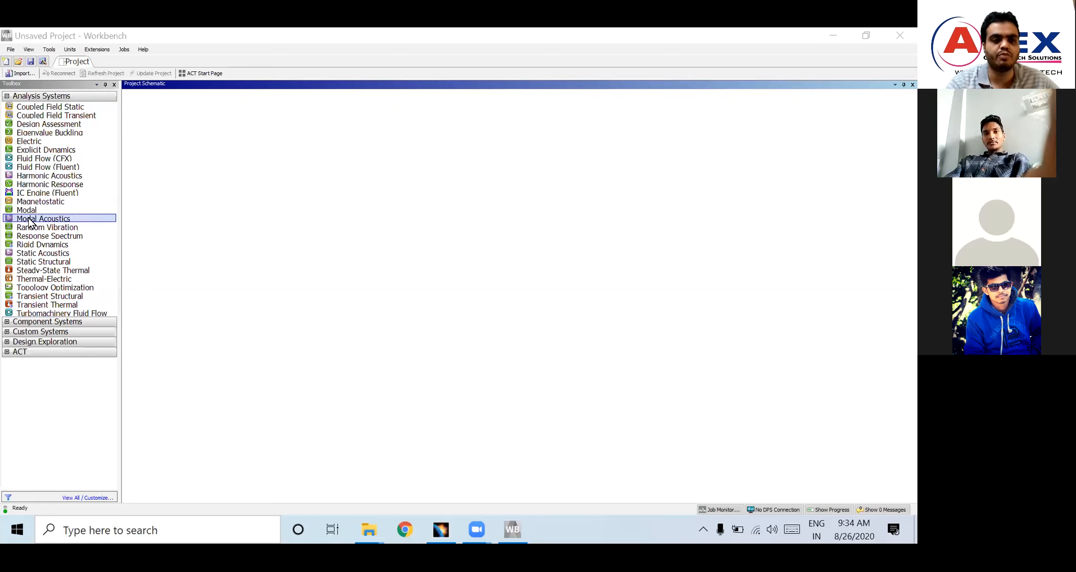
Add a Static Structural analysis system to the empty project schematic
click(47, 272)
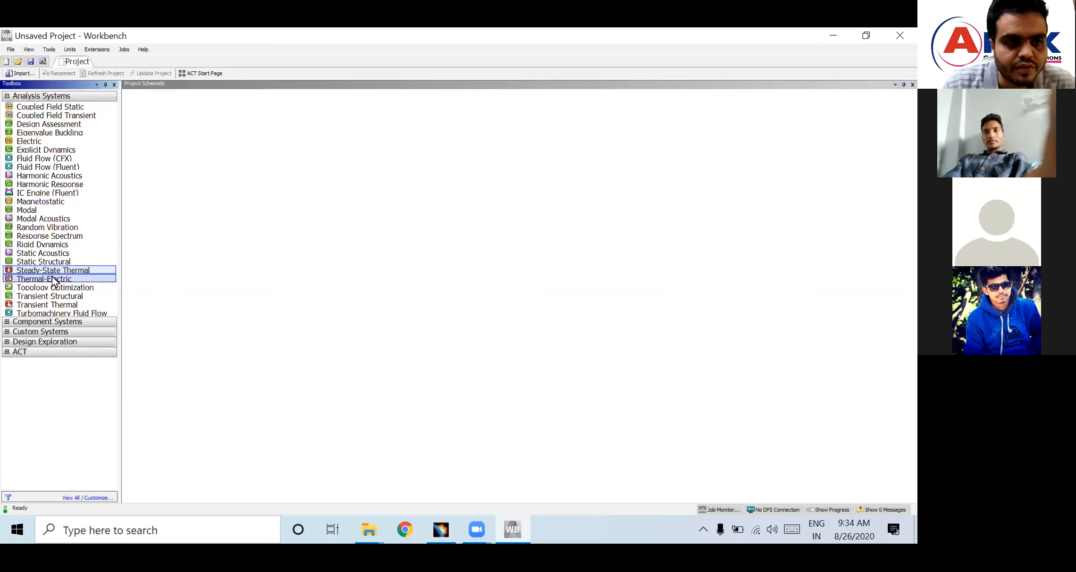
click(177, 187)
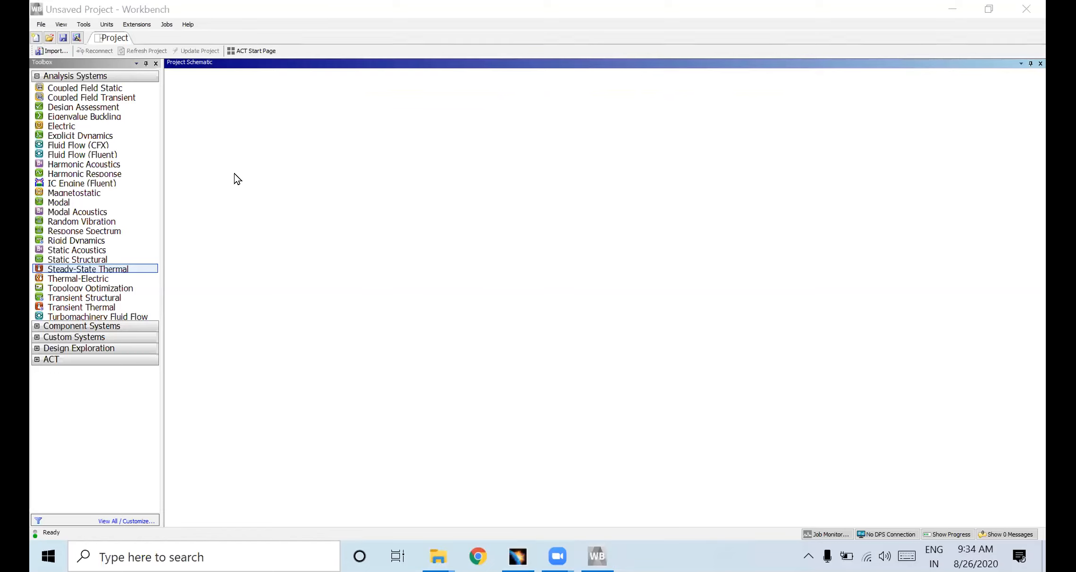
click(81, 261)
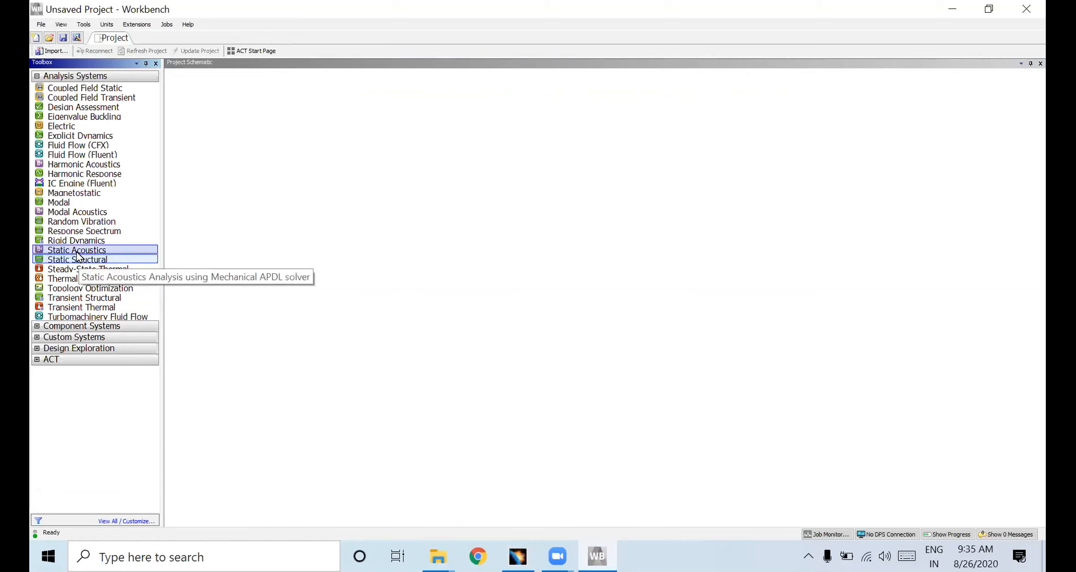
drag(74, 257, 221, 132)
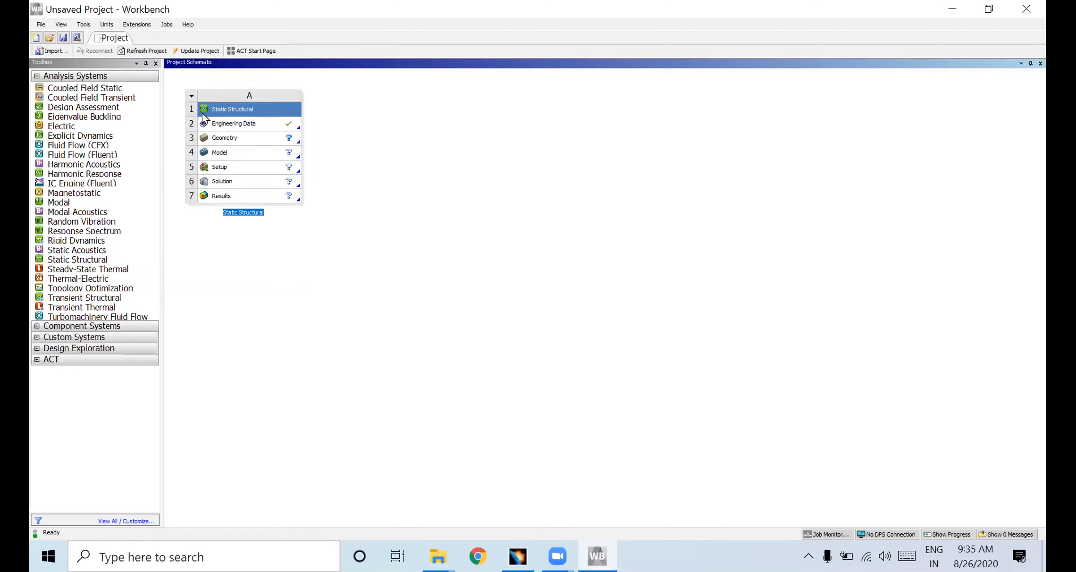
Rename the Static Structural system in the schematic after the connecting rod
click(257, 216)
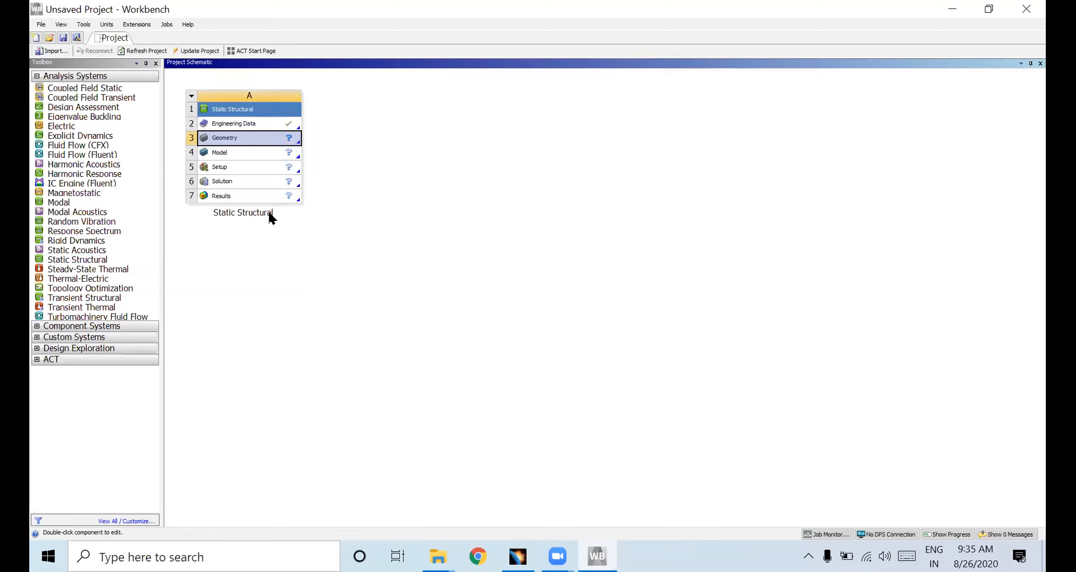
click(269, 215)
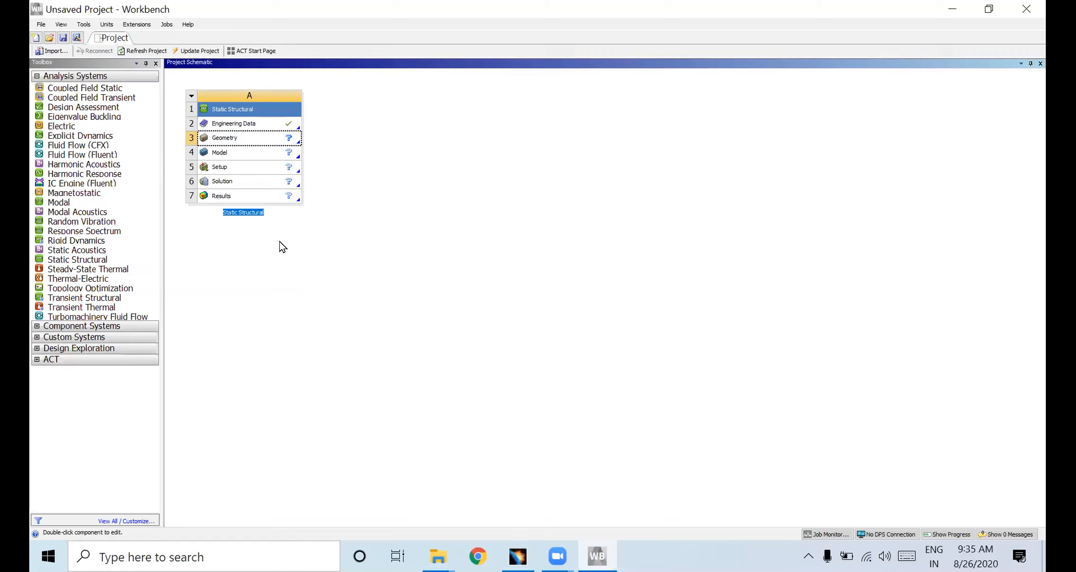
text(Connectin)
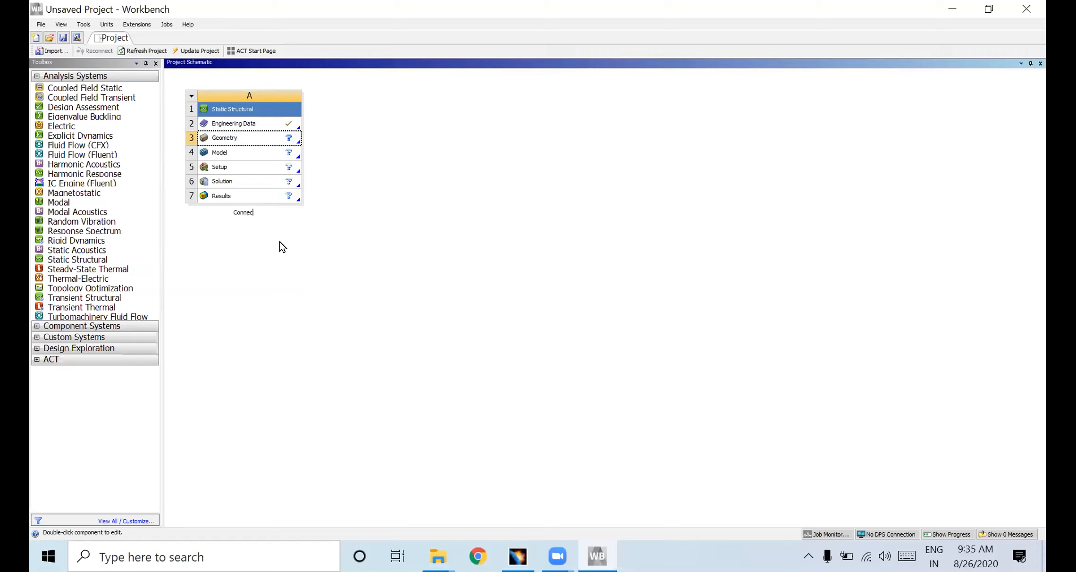
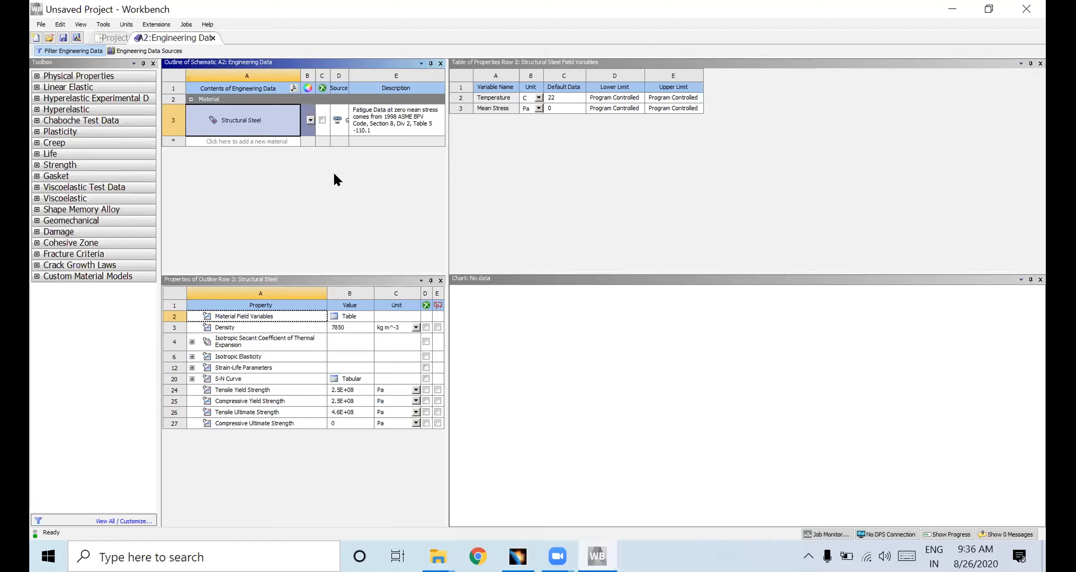
Widen the material property tables in Engineering Data and set Structural Steel's density unit to kg mm^-3
key(F2)
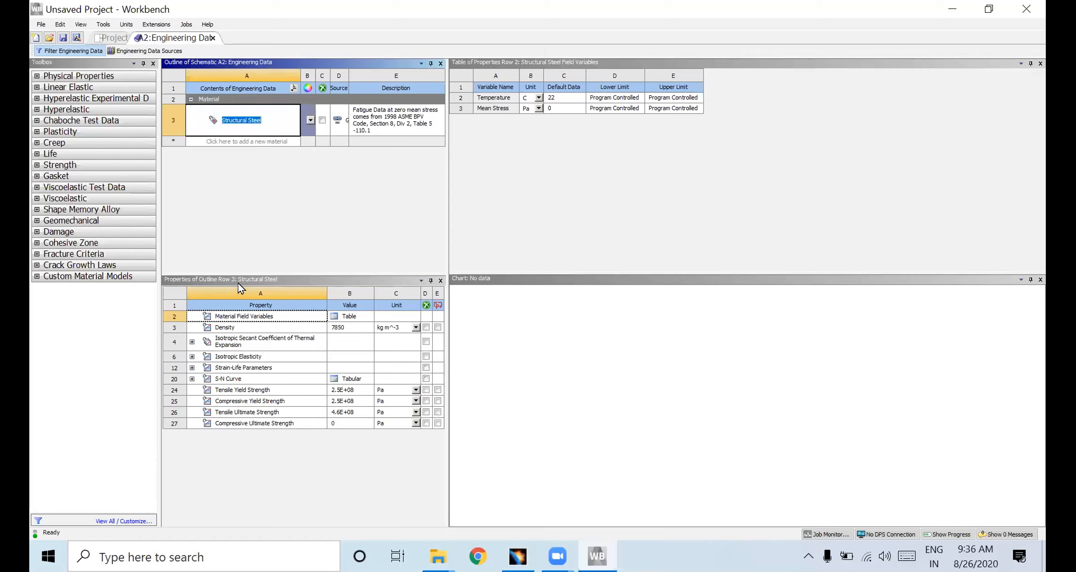
drag(446, 203, 682, 214)
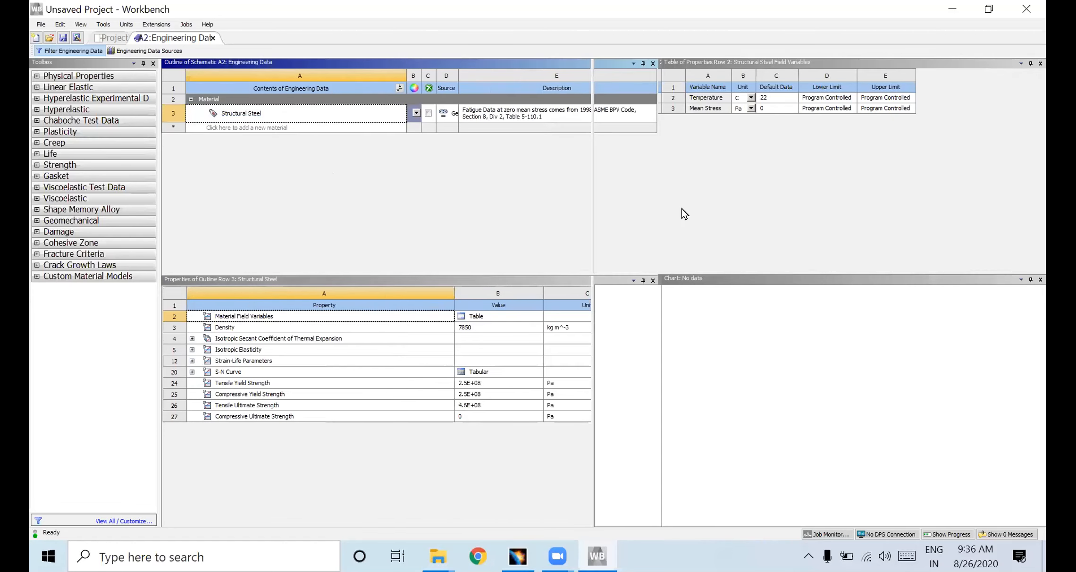
click(262, 316)
click(247, 327)
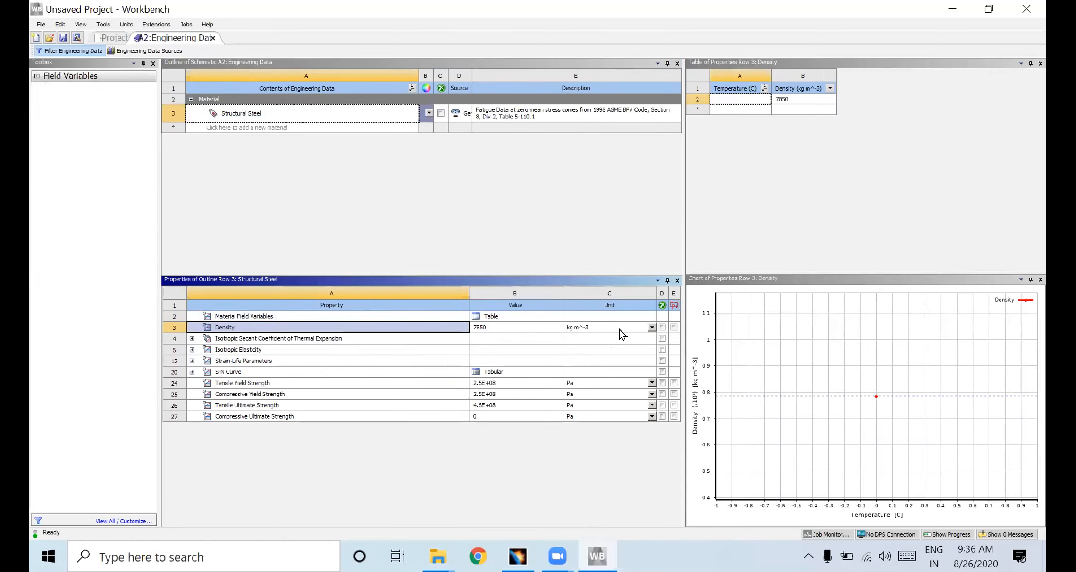
click(651, 327)
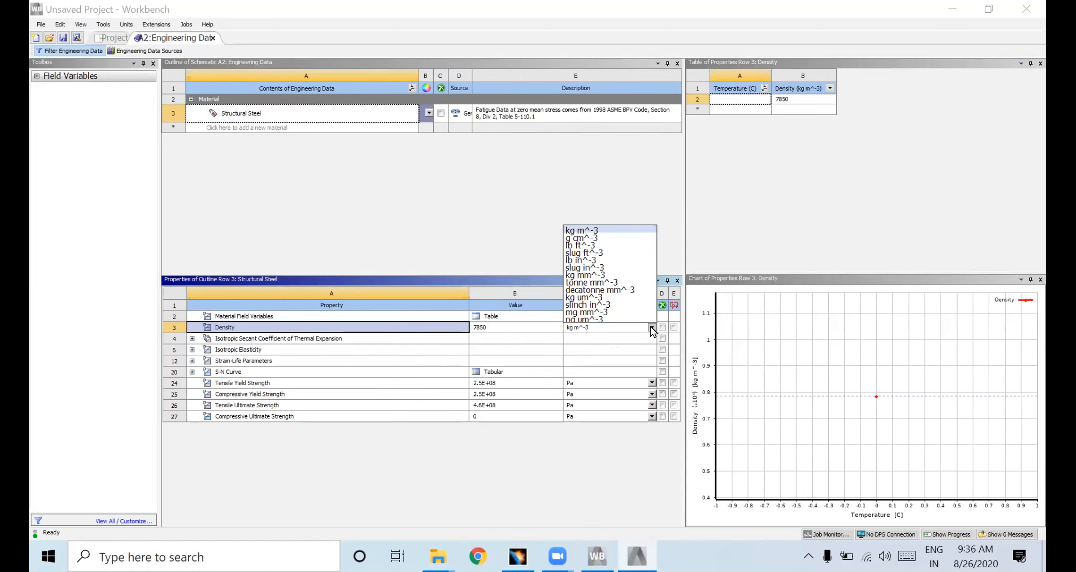
click(625, 273)
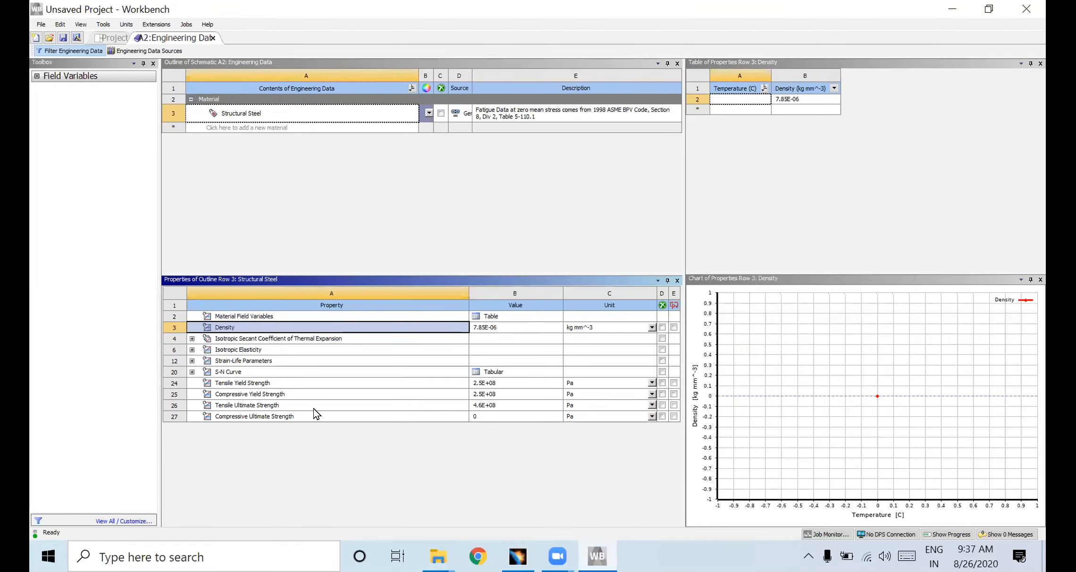
Expand Structural Steel's Isotropic Elasticity properties and set the Young's modulus unit to MPa
click(259, 384)
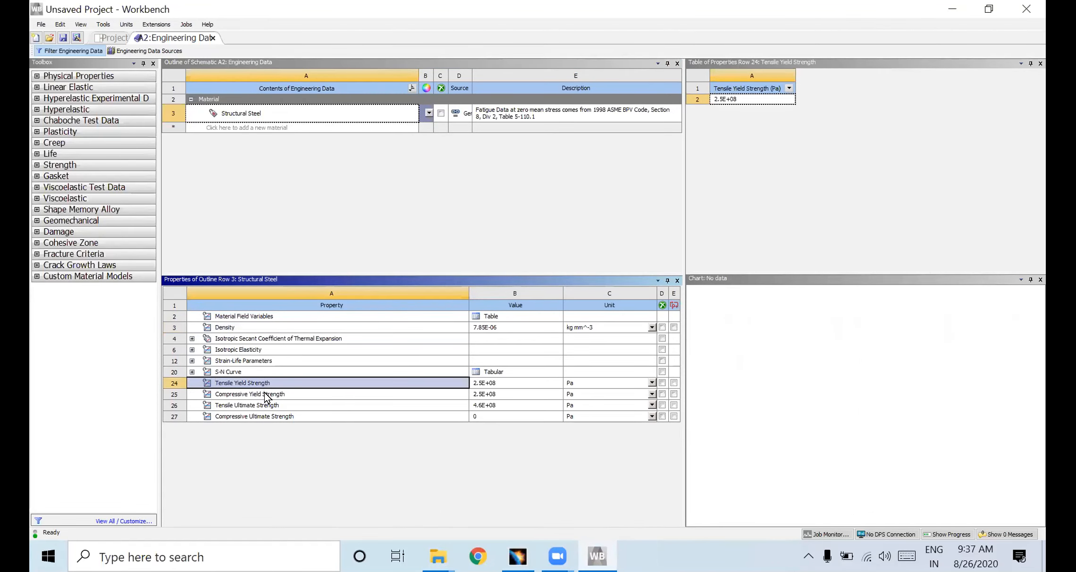
click(265, 395)
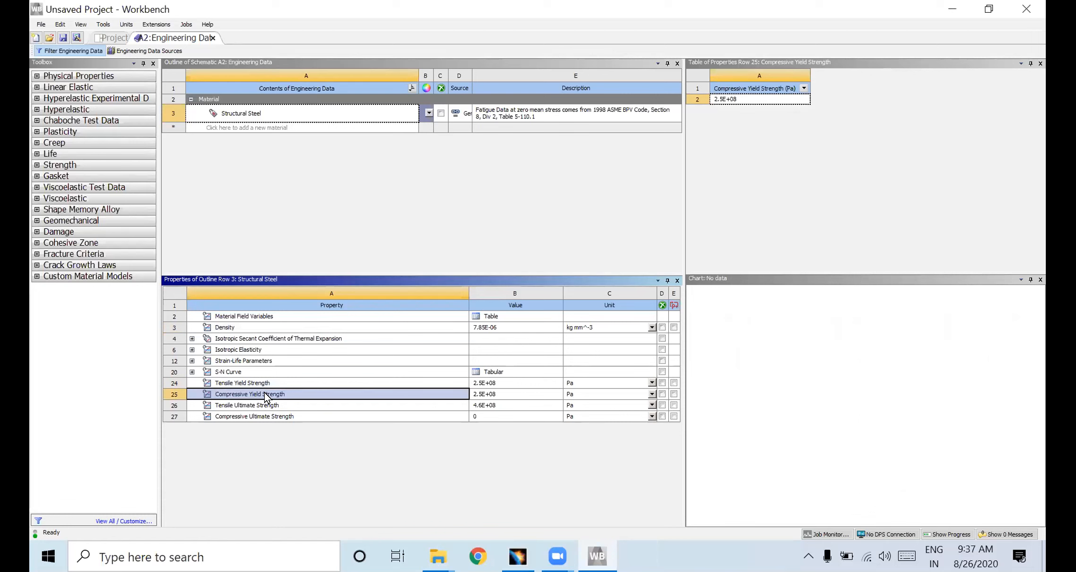
click(192, 349)
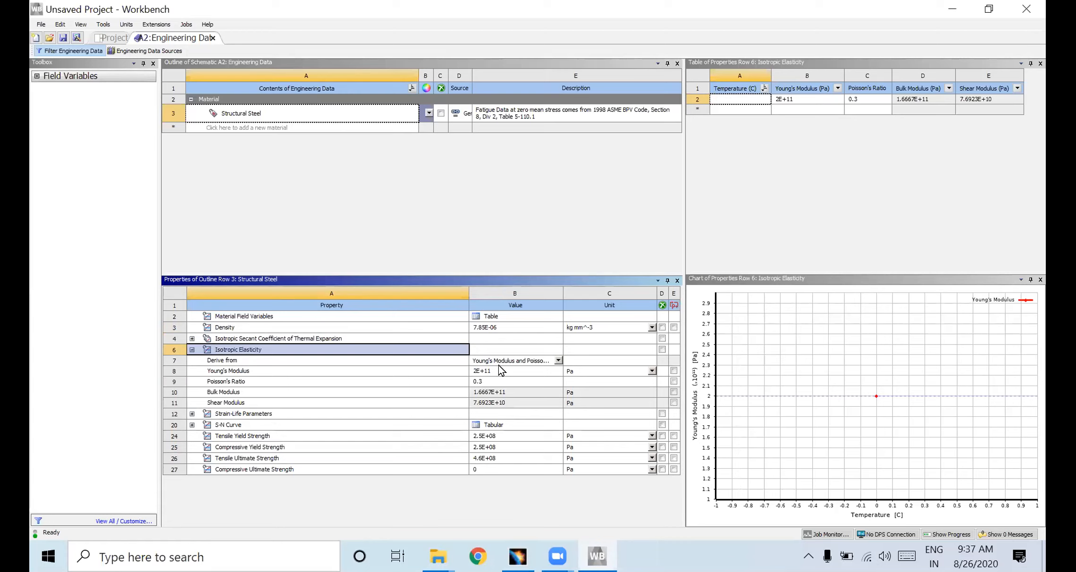
click(230, 371)
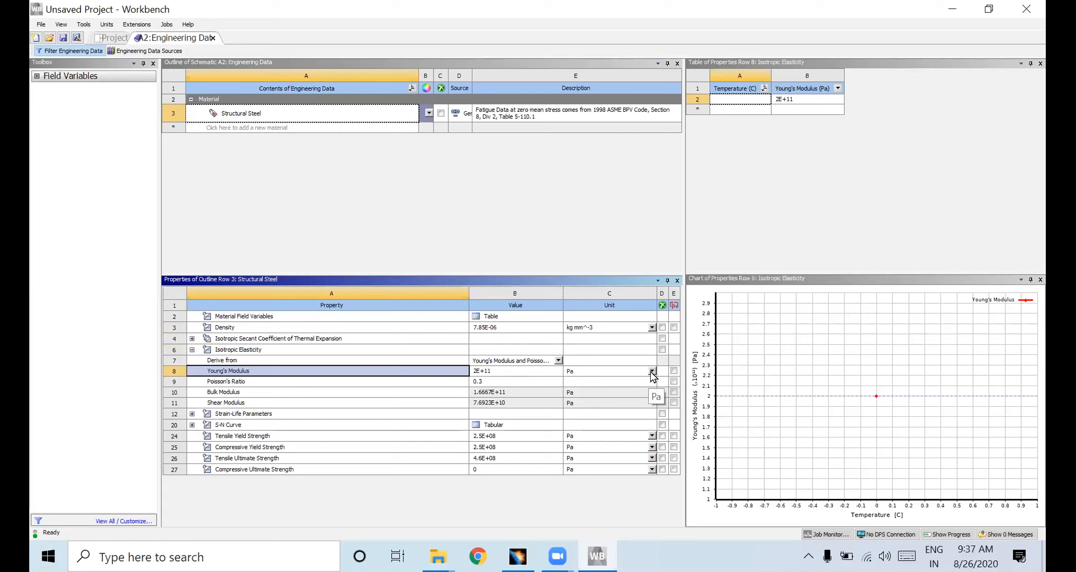
click(652, 371)
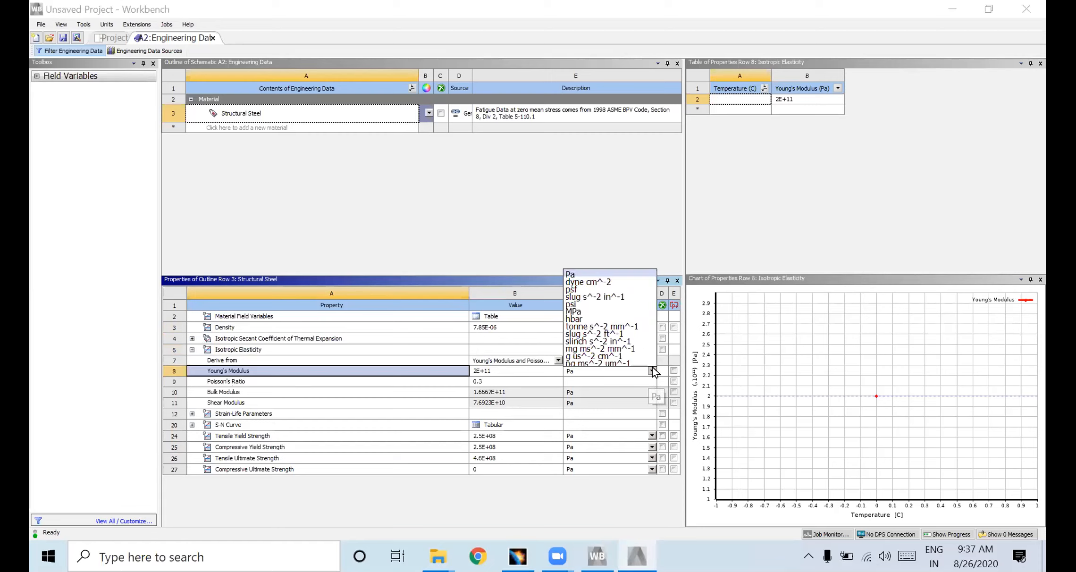
click(585, 313)
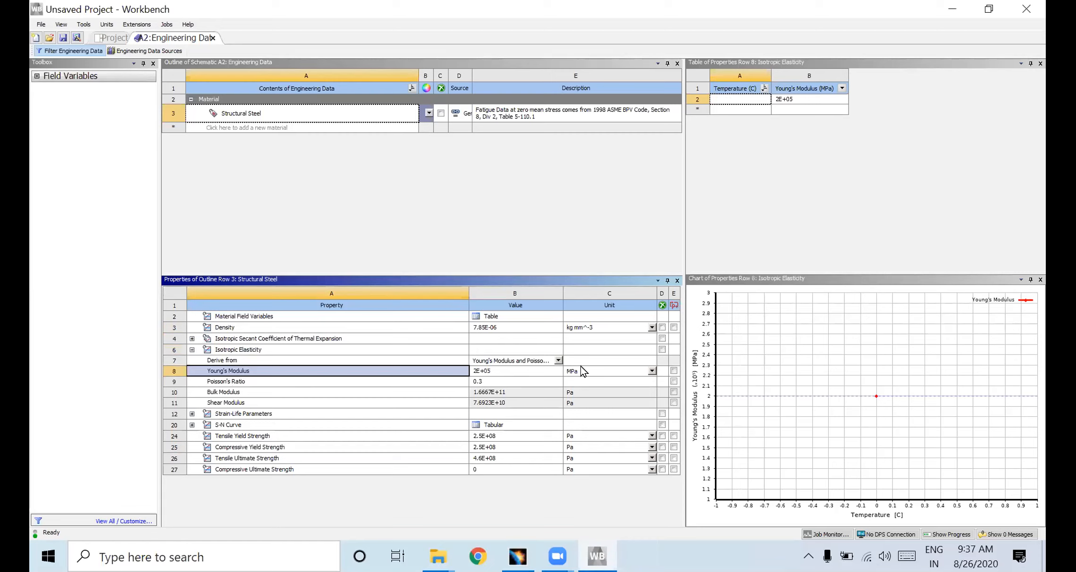
click(495, 380)
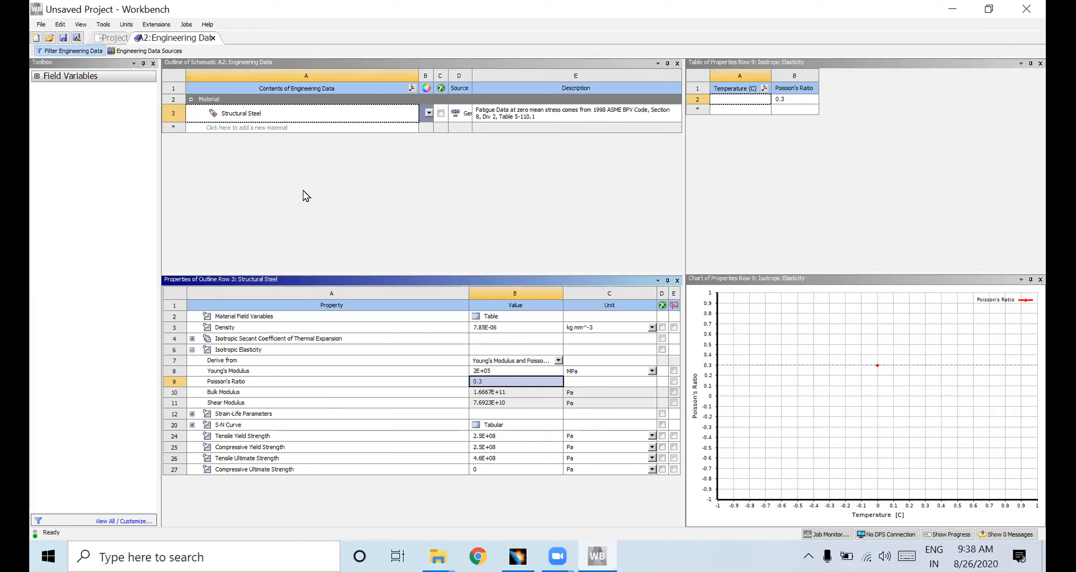
Open the General Materials data source and examine its samples from Gray Cast Iron through Titanium Alloy
click(221, 113)
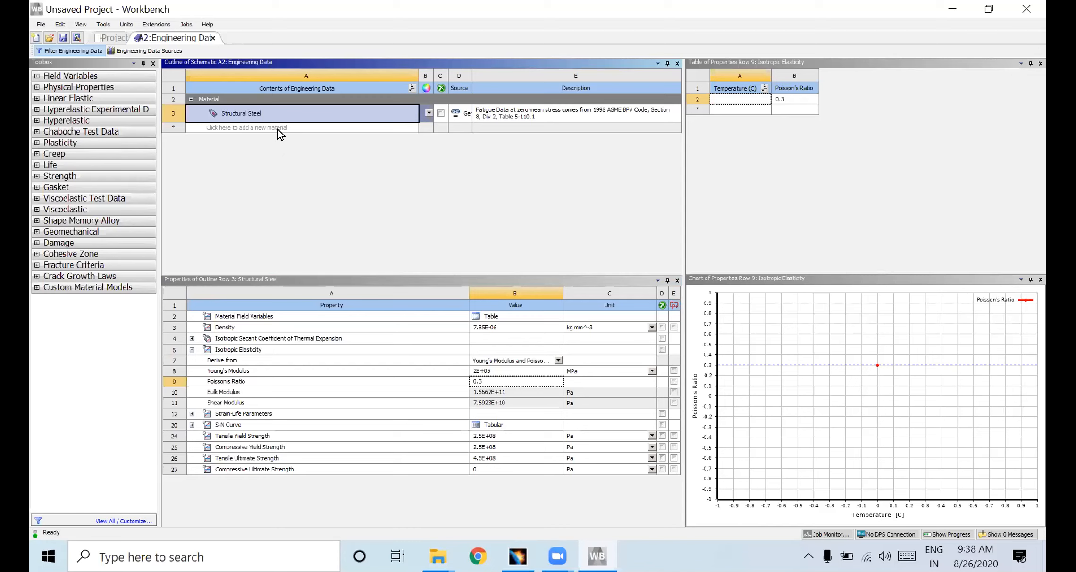
click(136, 51)
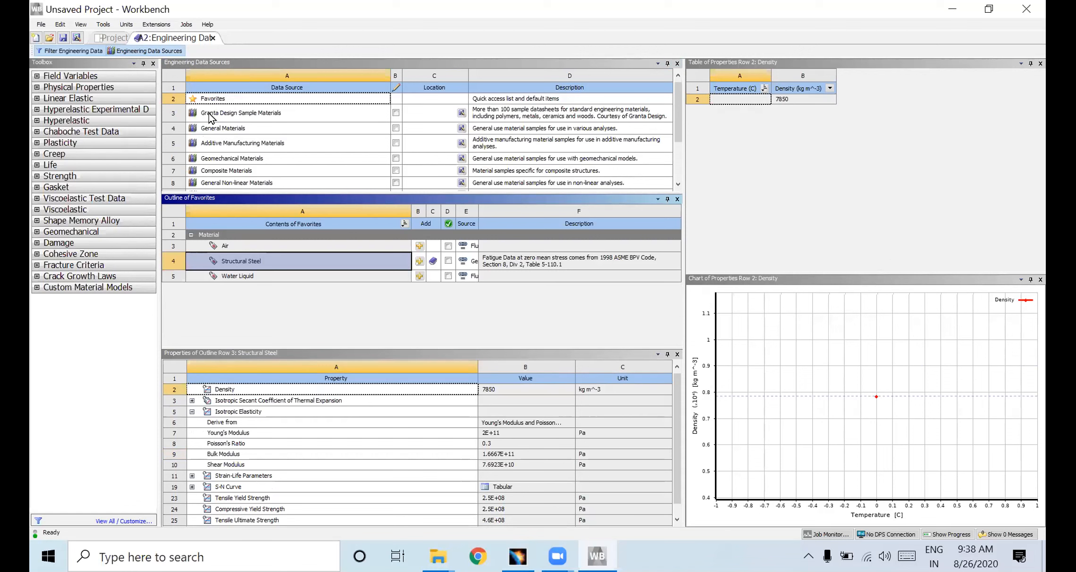
click(205, 134)
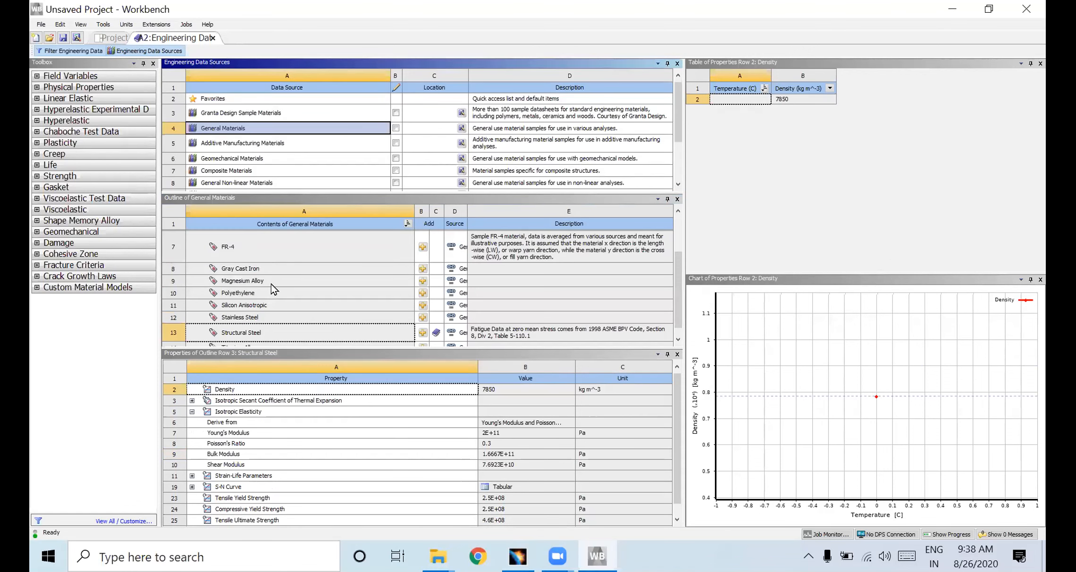
click(244, 271)
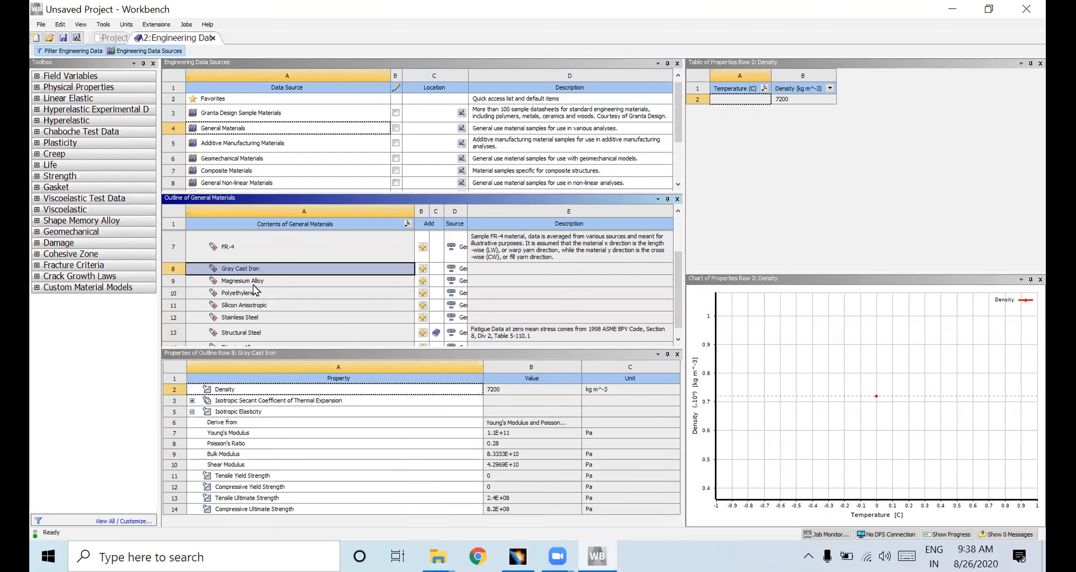
click(254, 283)
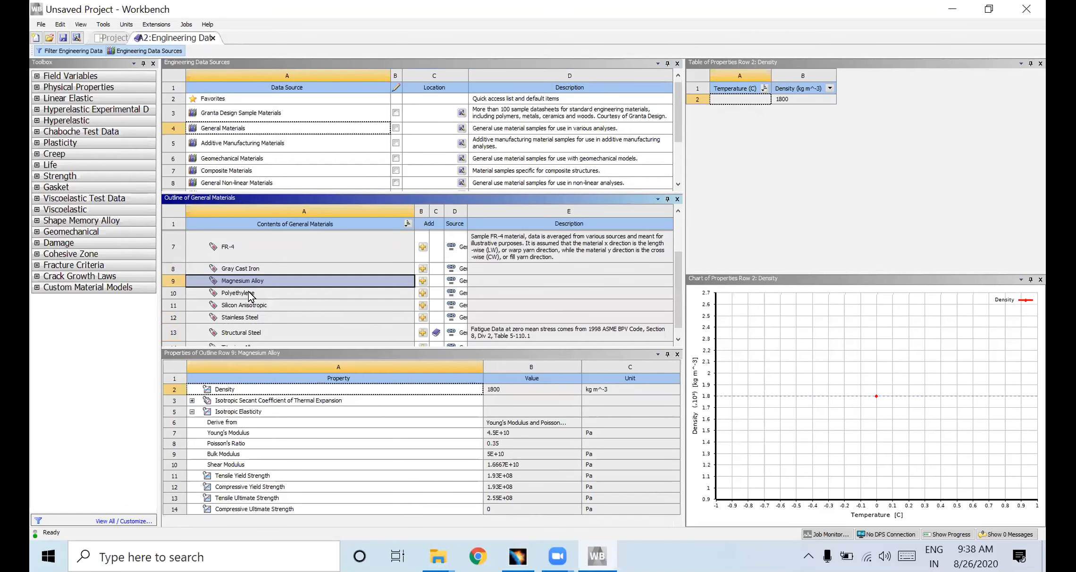
click(249, 294)
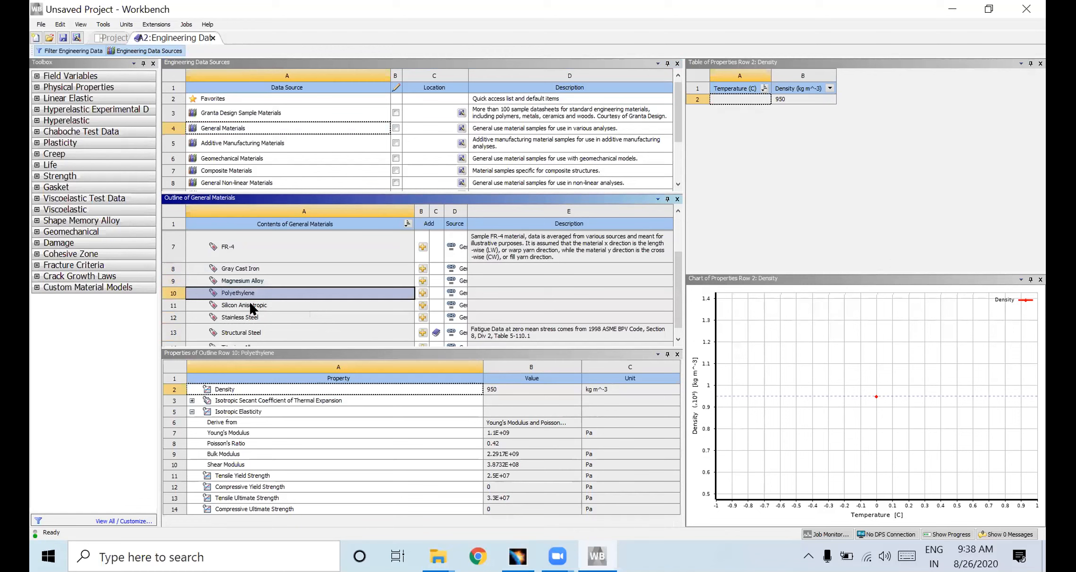
click(249, 306)
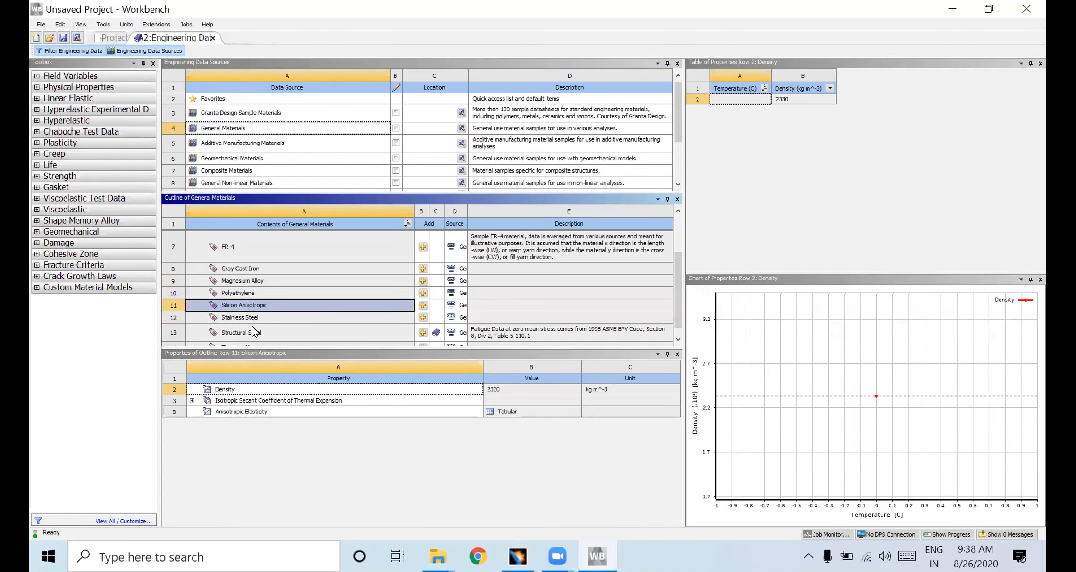
click(277, 332)
click(248, 338)
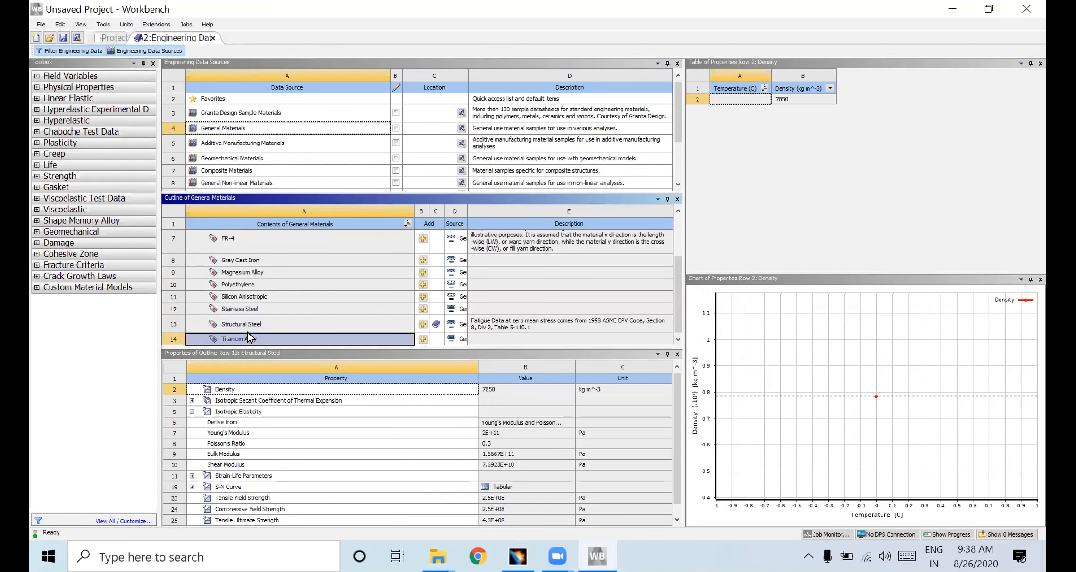
Examine the Aluminum Alloy, Copper Alloy and Concrete entries in the General Materials library
scroll(279, 310, up, 3)
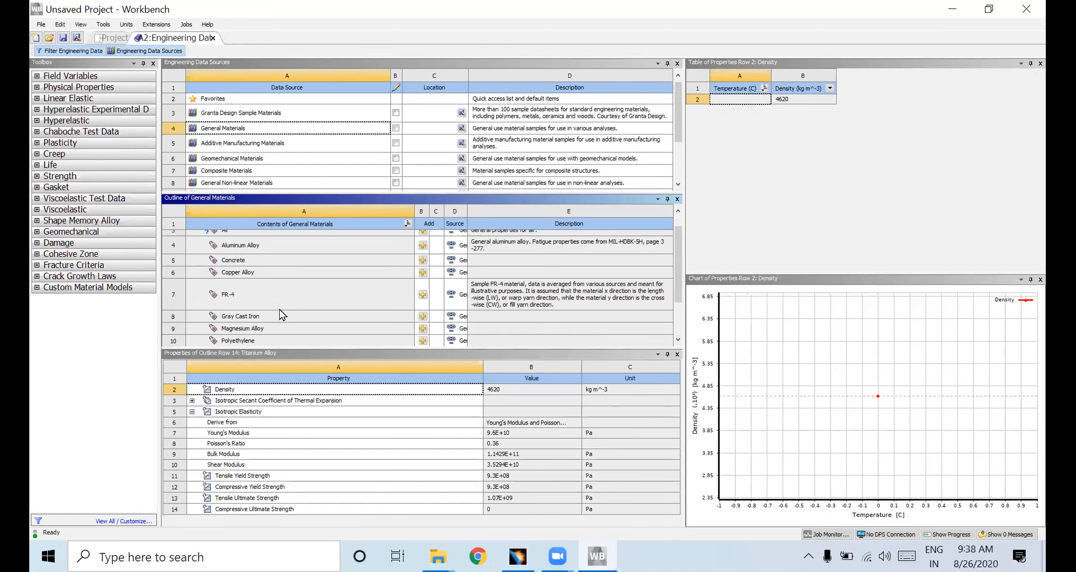
click(253, 260)
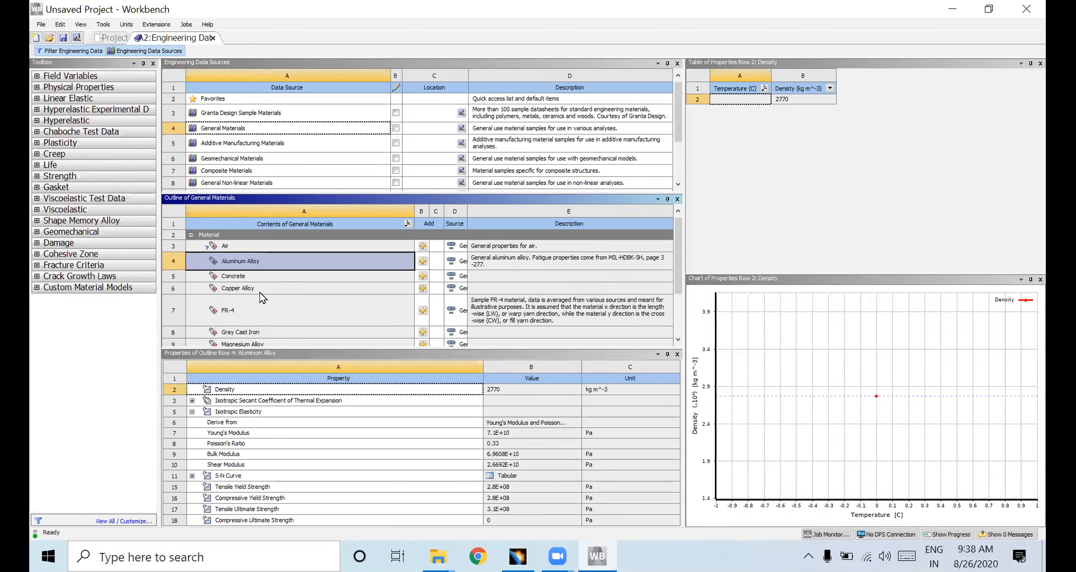
click(260, 290)
click(252, 278)
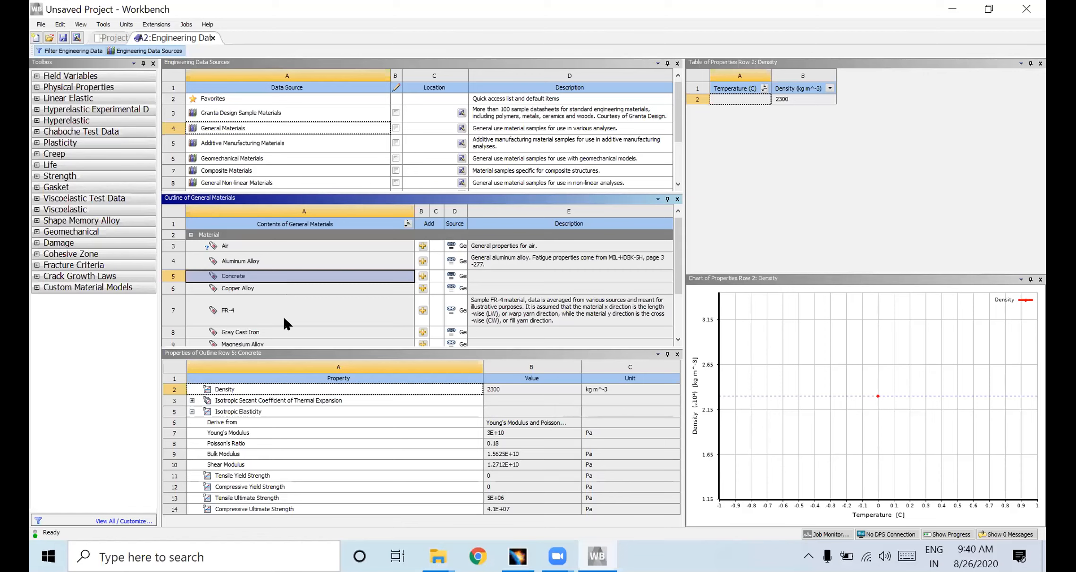
scroll(256, 295, down, 2)
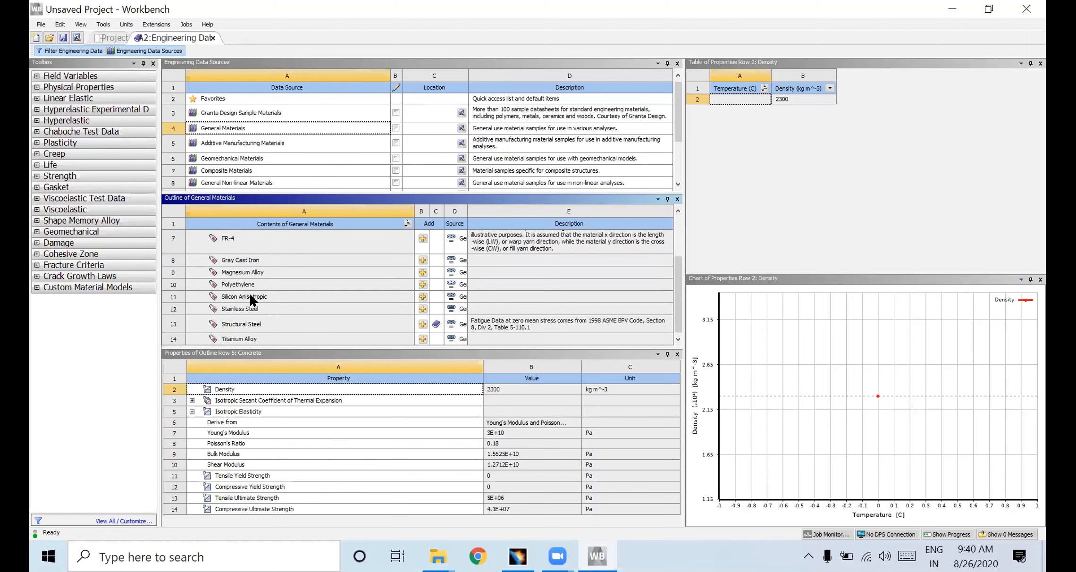
scroll(250, 300, up, 1)
scroll(251, 298, up, 2)
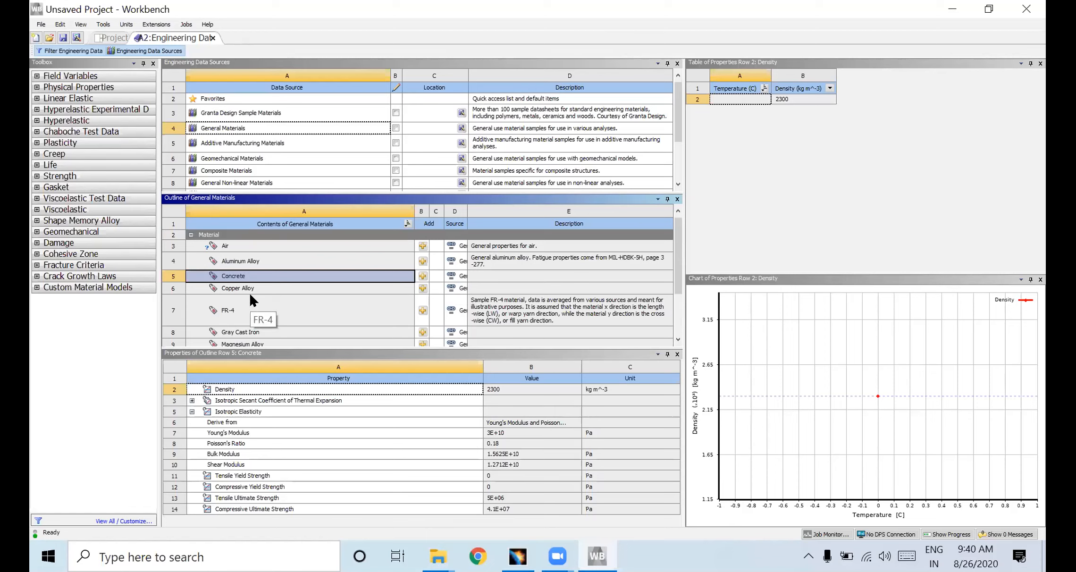
click(225, 263)
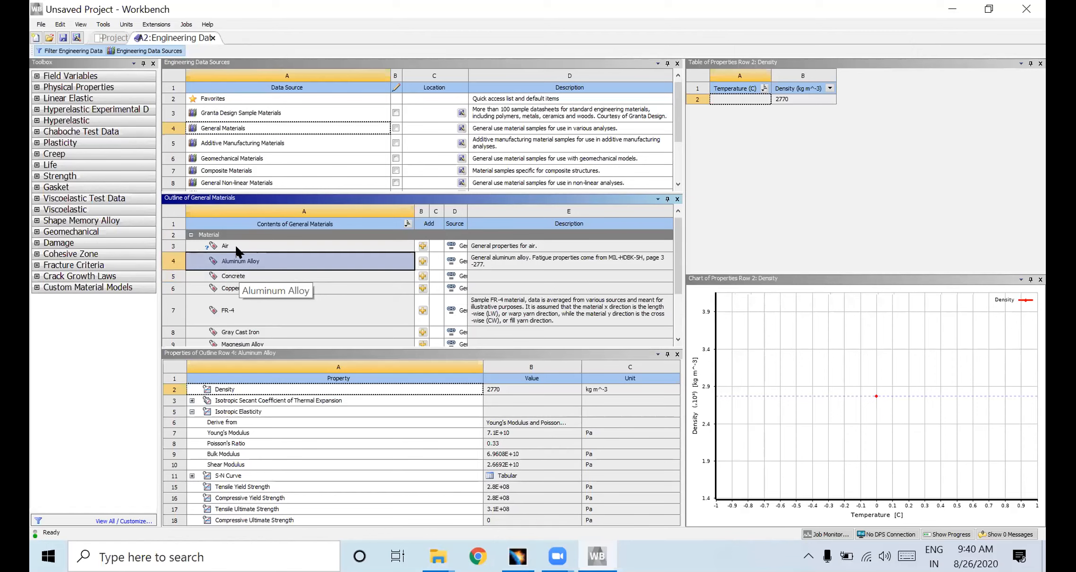
Browse the Composite Materials library, examining the carbon fiber, E-Glass and Epoxy Carbon UD entries
click(247, 171)
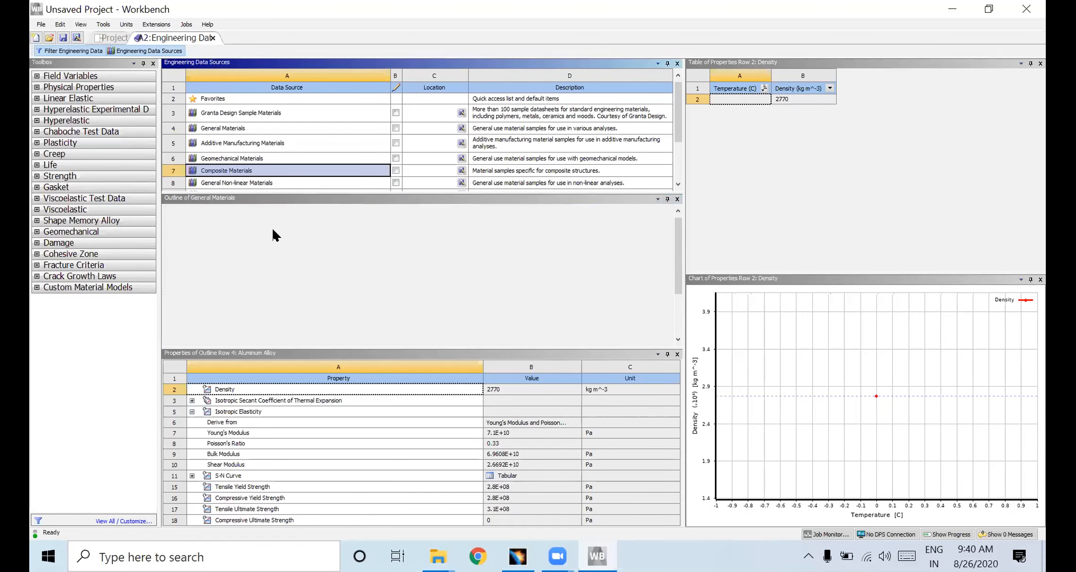
click(240, 275)
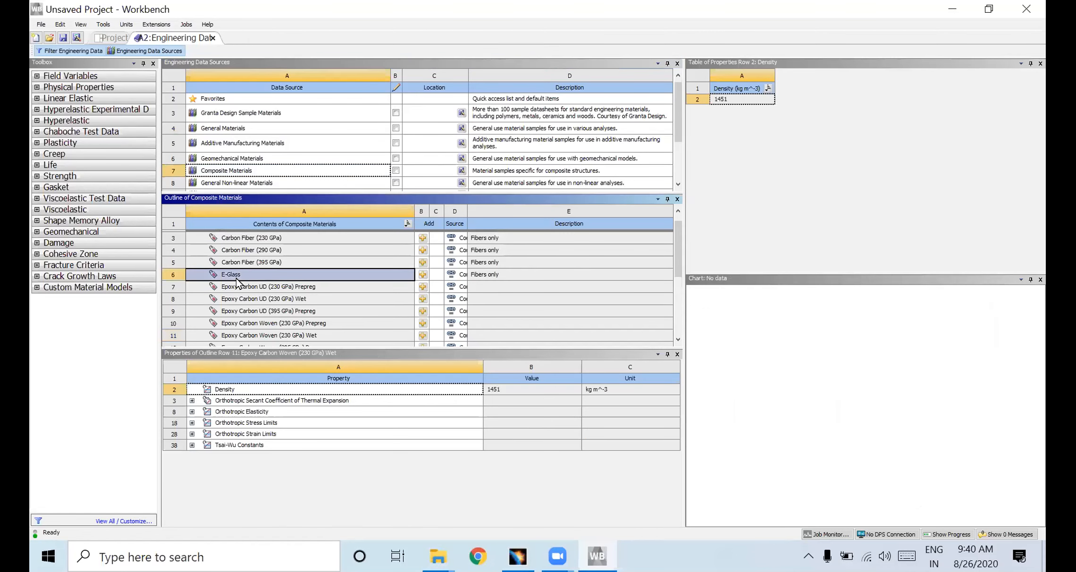
click(240, 261)
click(243, 288)
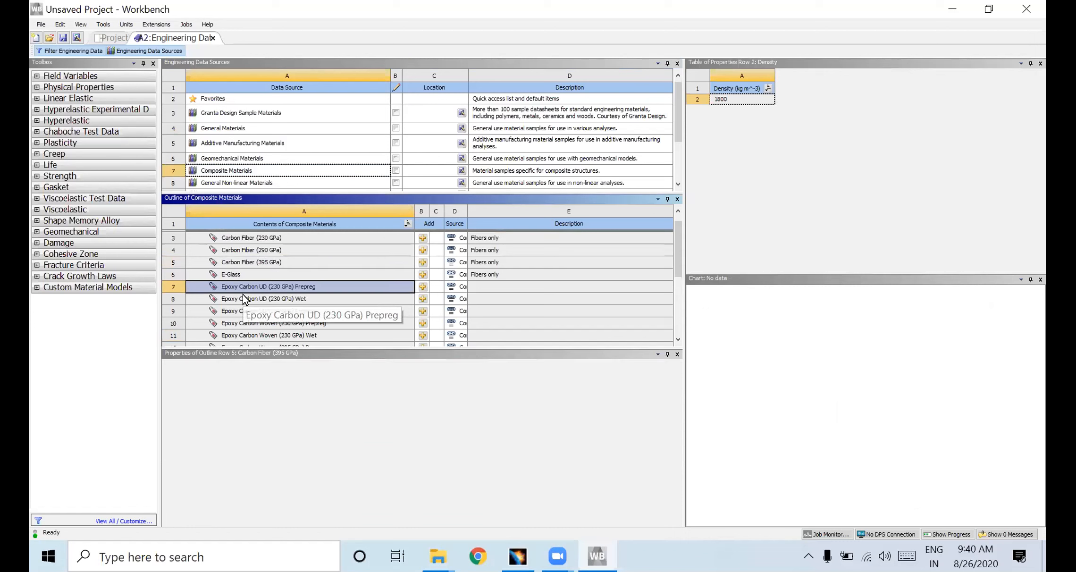
scroll(244, 340, down, 1)
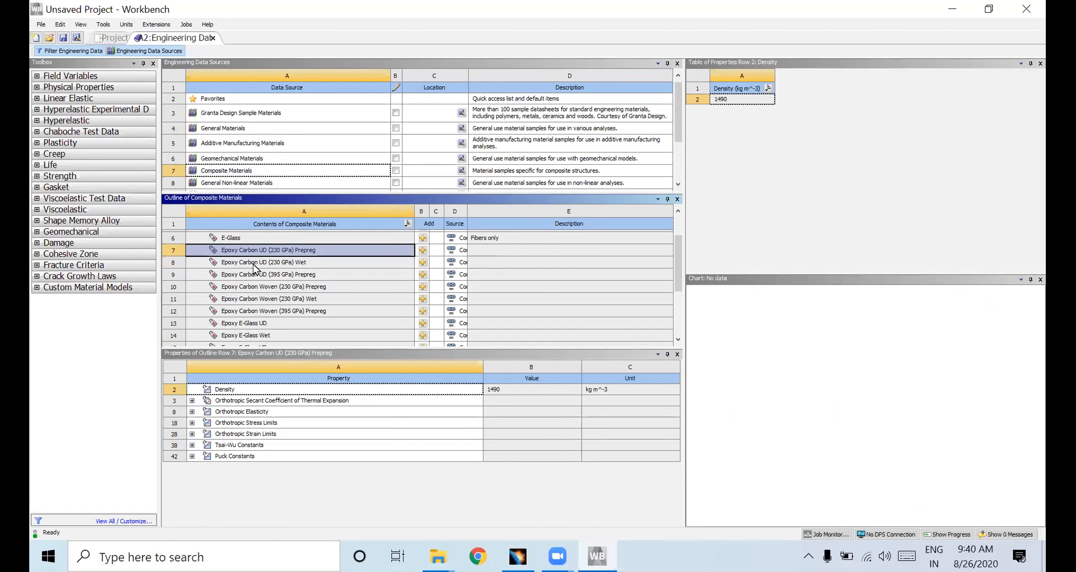
click(318, 262)
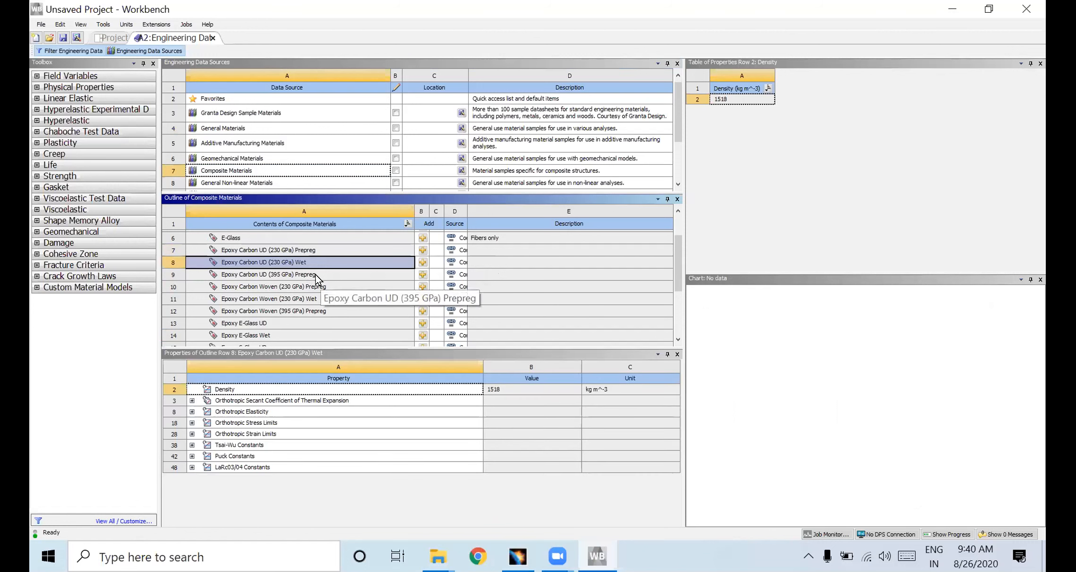
scroll(315, 274, up, 2)
click(273, 246)
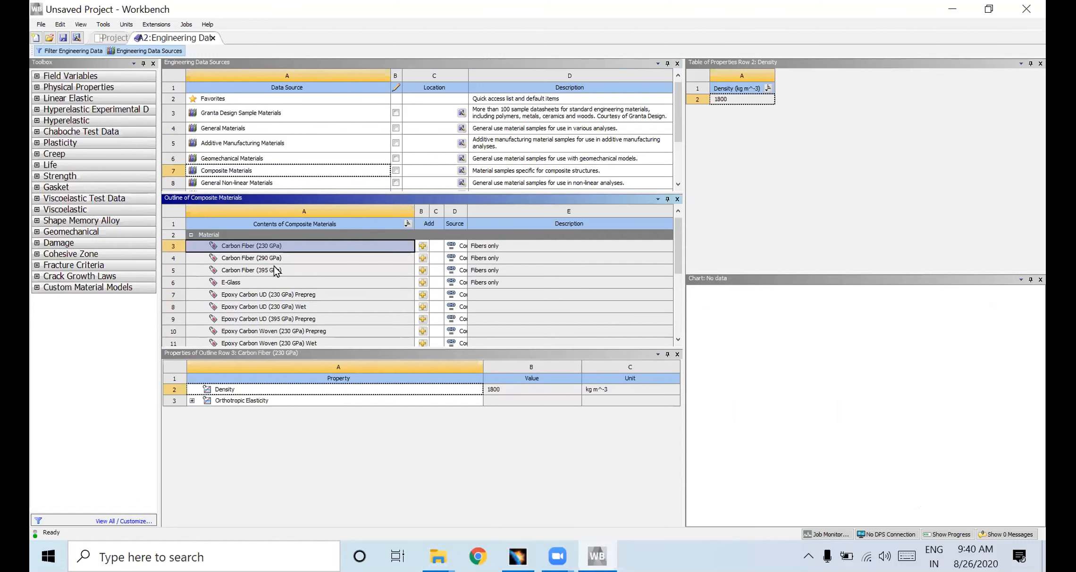
Add Aluminum Alloy from General Materials to the engineering data and return to the analysis system's material list
click(205, 128)
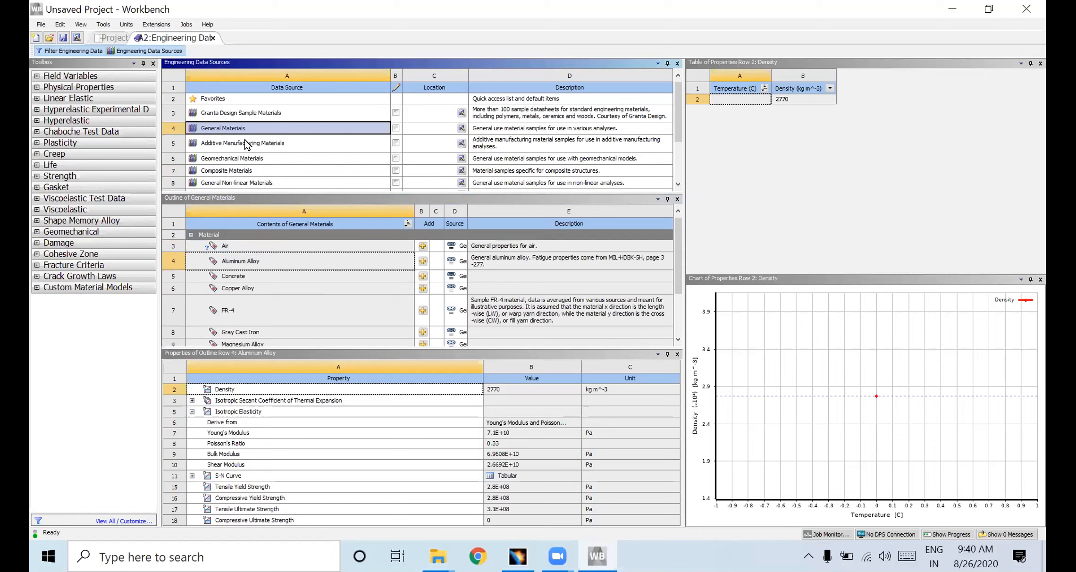
click(250, 261)
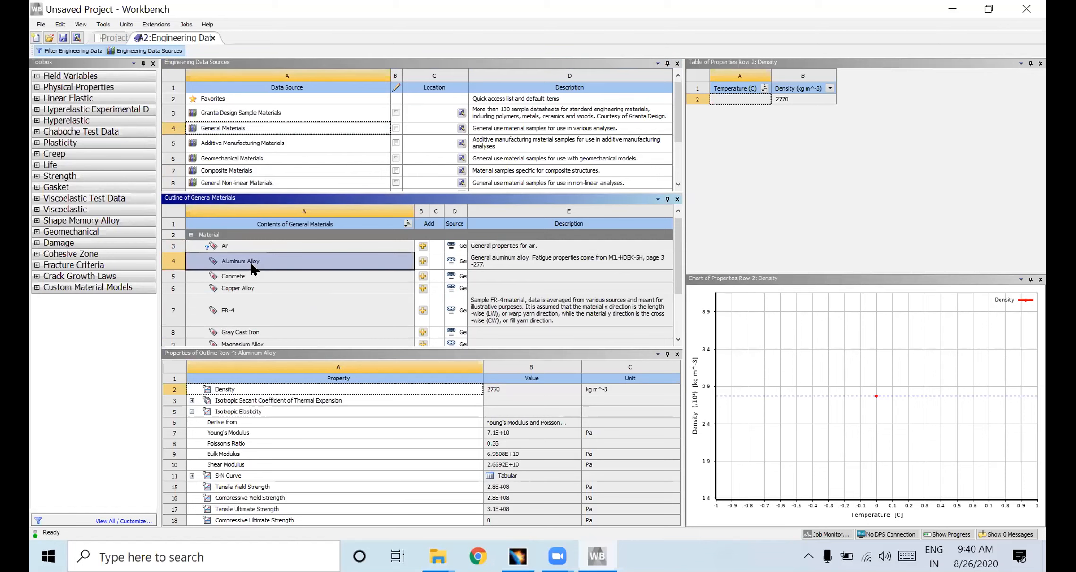
click(422, 263)
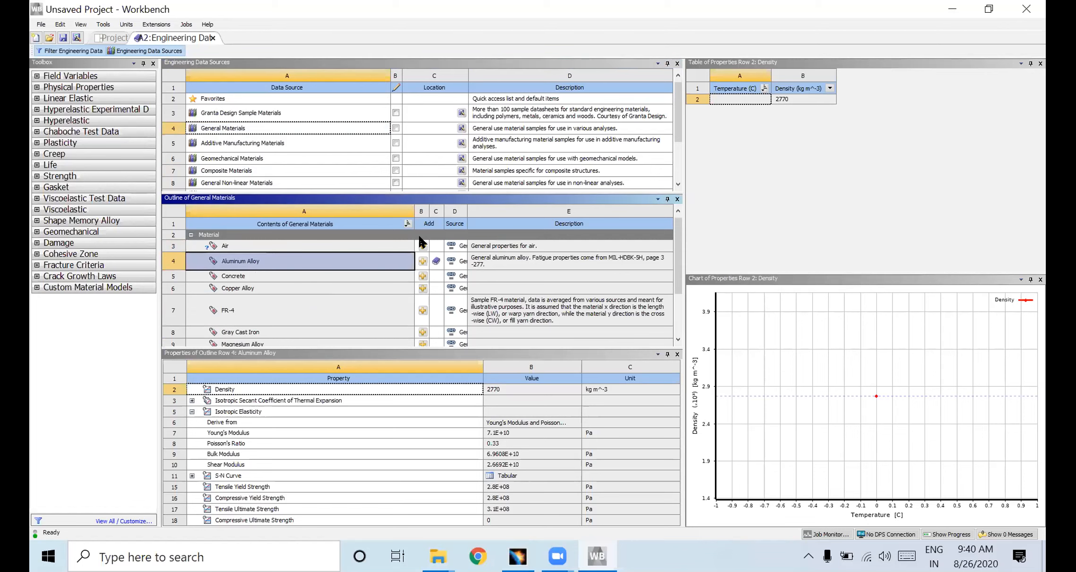
click(129, 52)
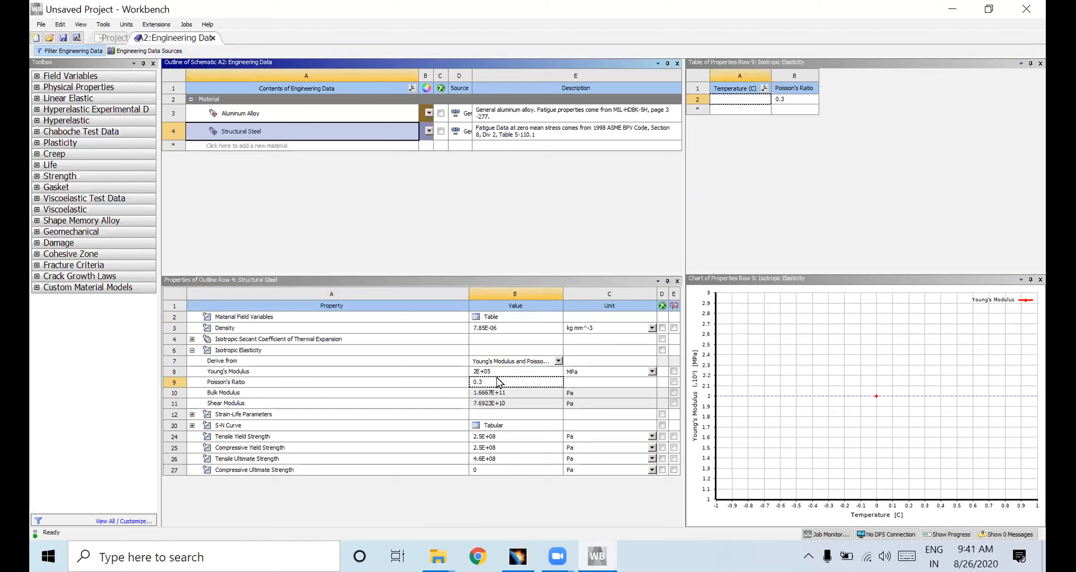
Set Aluminum Alloy's Young's Modulus unit to MPa and its Density unit to kg mm^-3
click(240, 371)
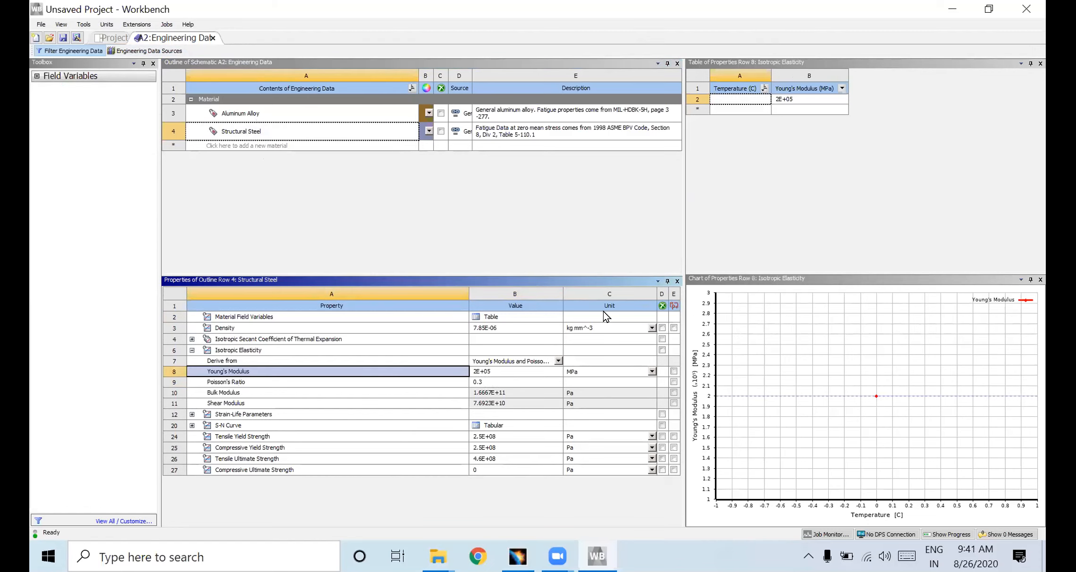
click(570, 227)
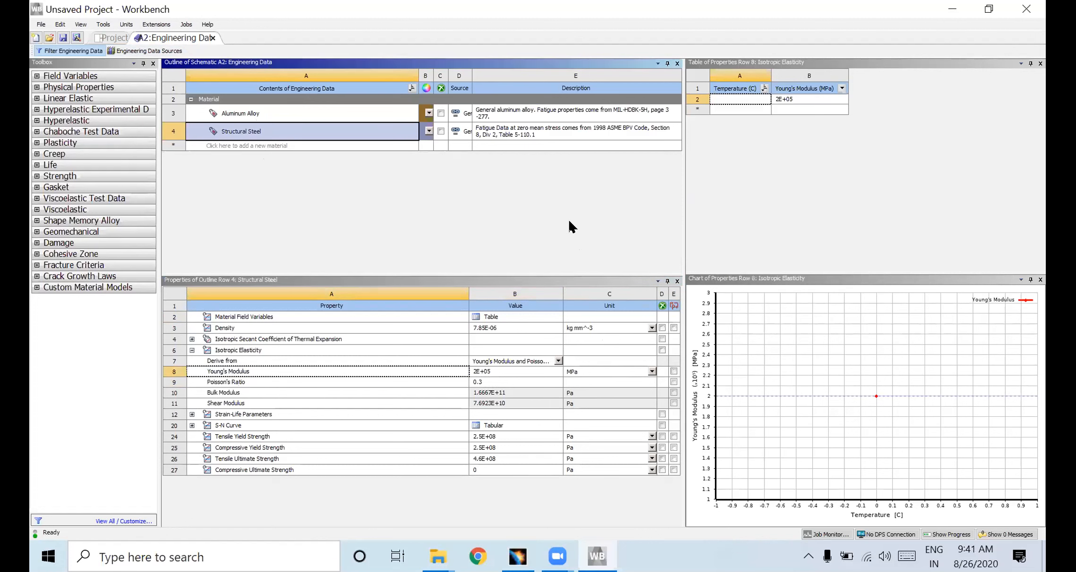
click(306, 115)
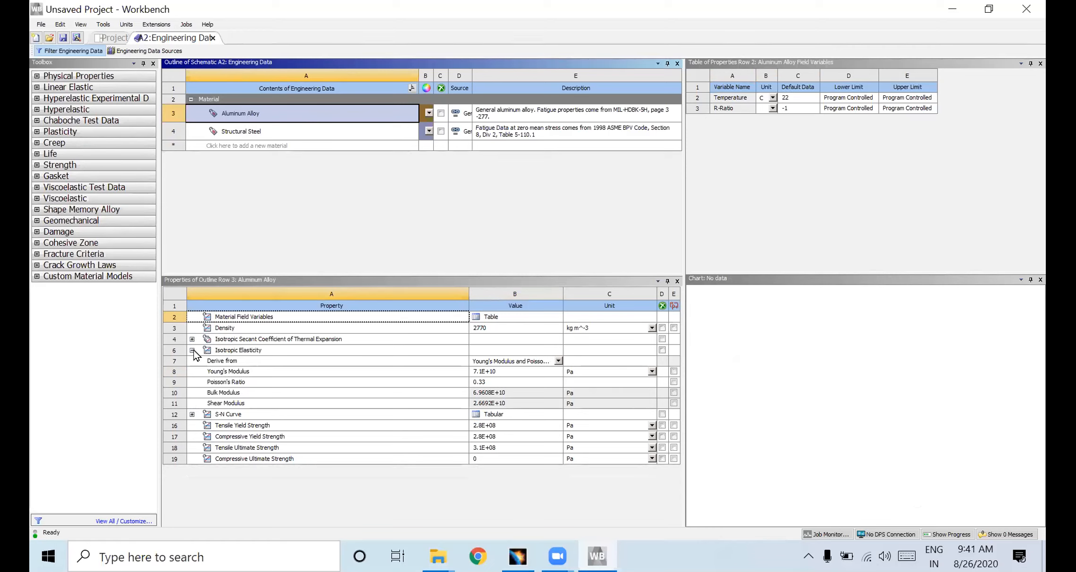
click(652, 371)
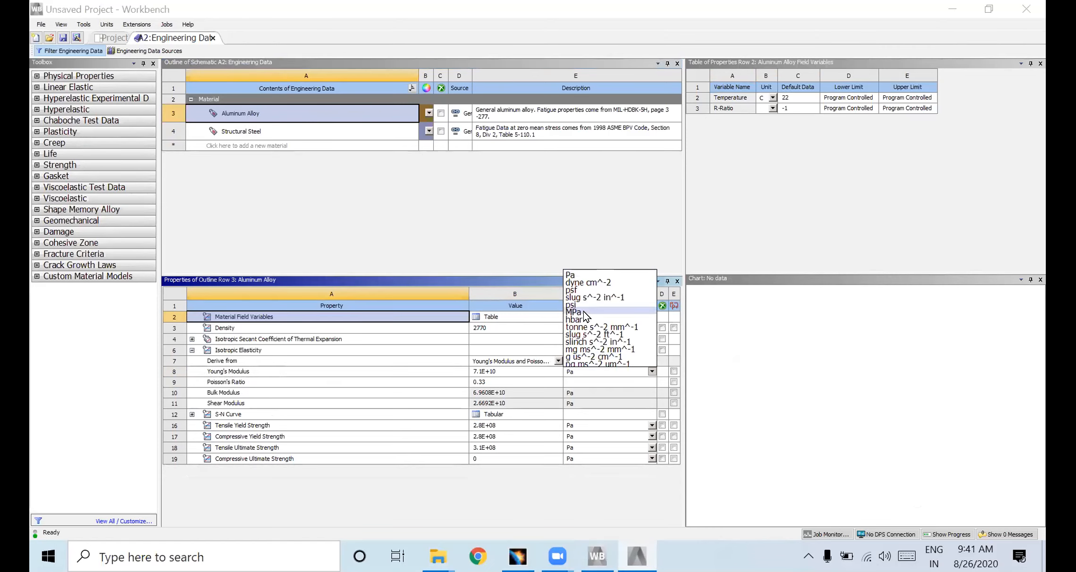
click(584, 312)
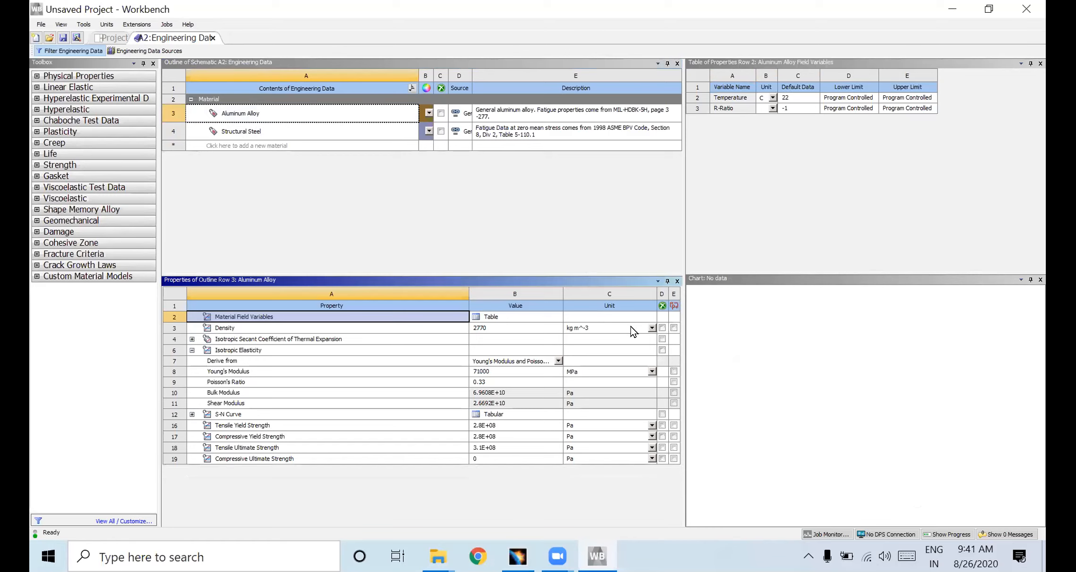
click(652, 328)
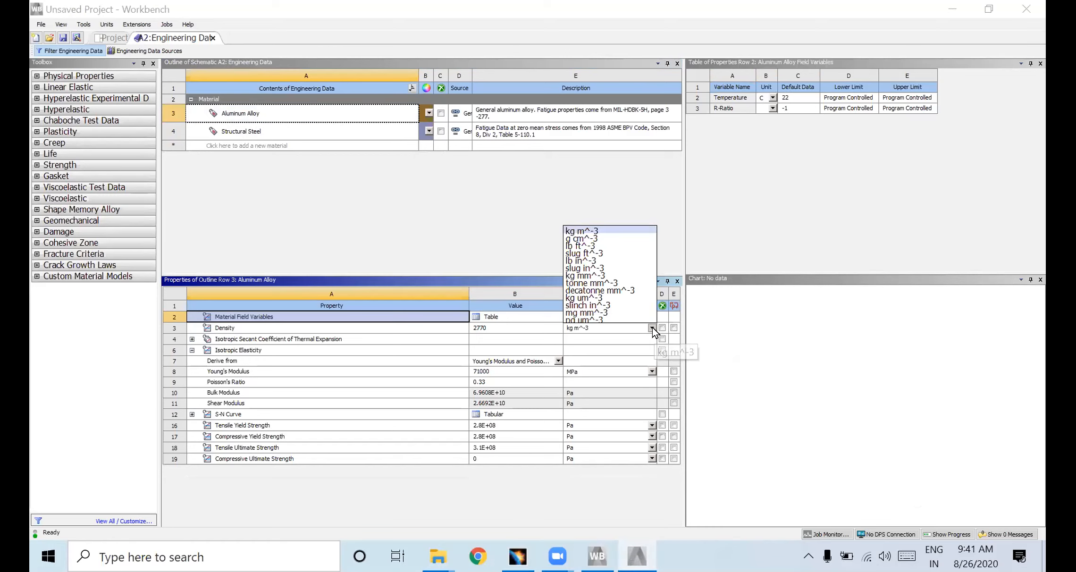
click(610, 276)
click(578, 205)
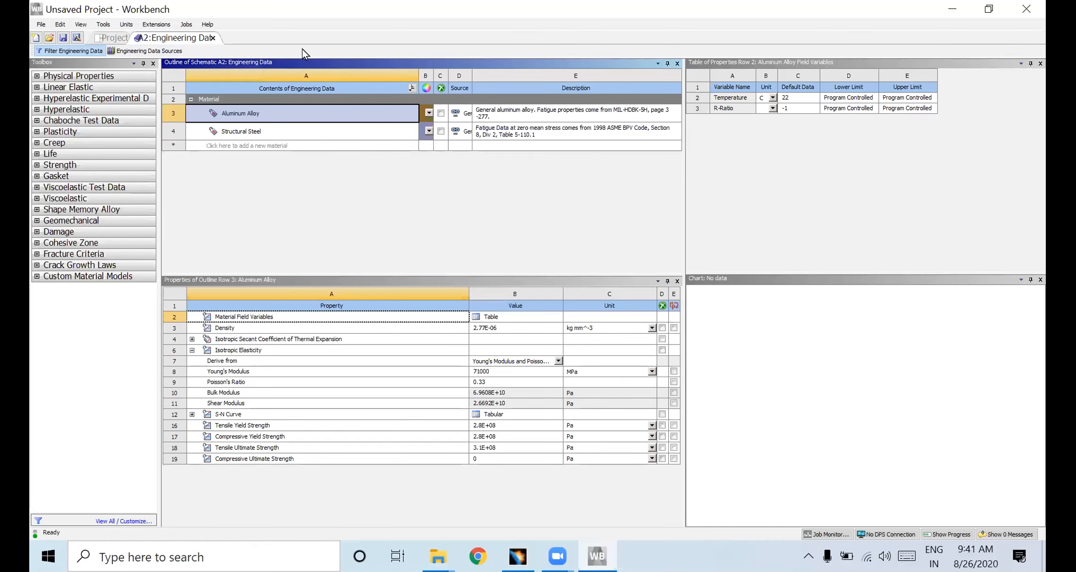
Reopen Engineering Data from the project schematic and review Structural Steel and the Aluminum Alloy entry in the General Materials source
click(111, 38)
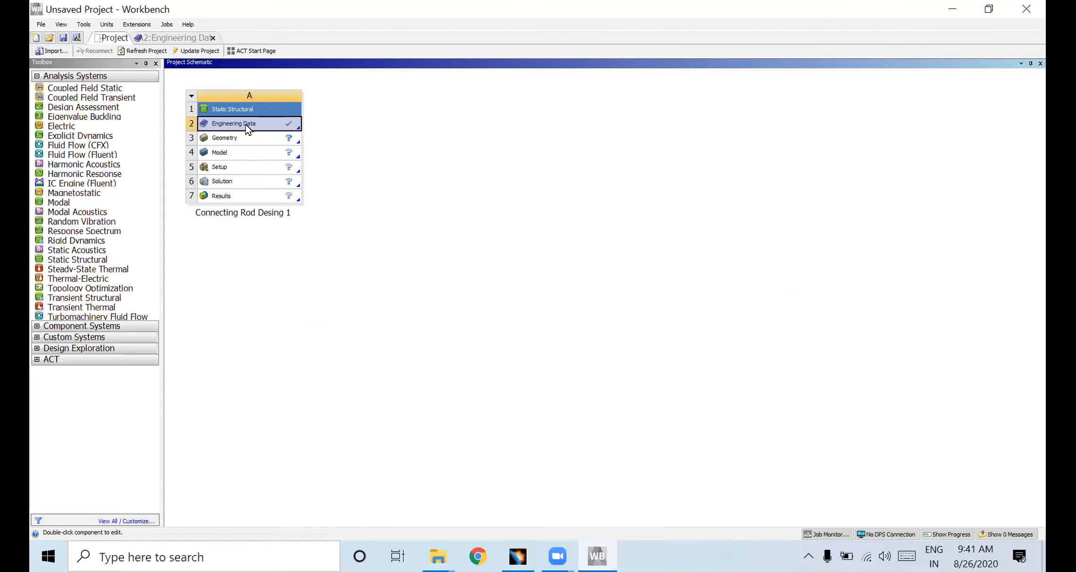
double_click(245, 125)
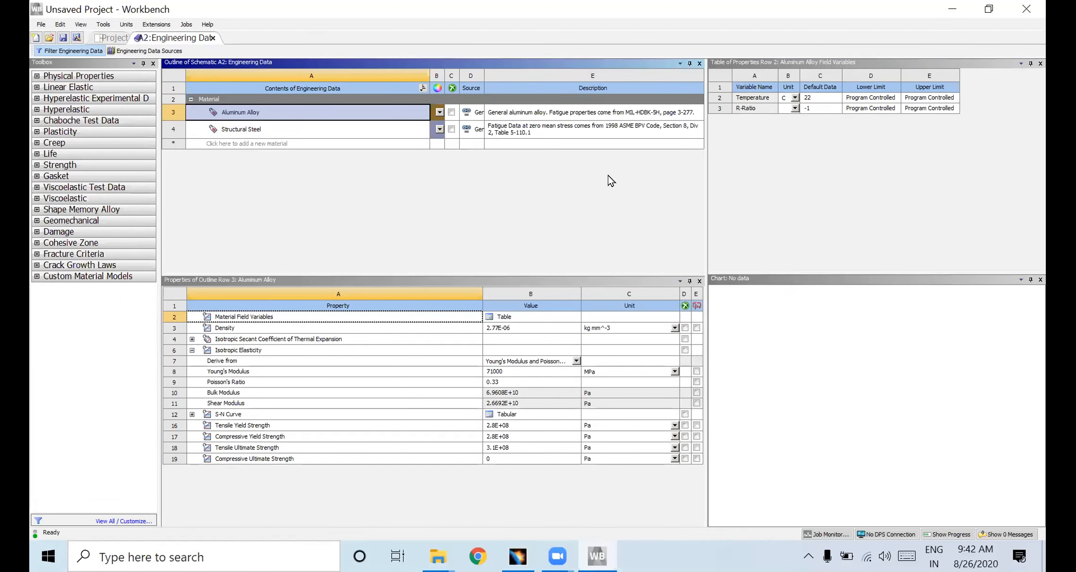
click(230, 130)
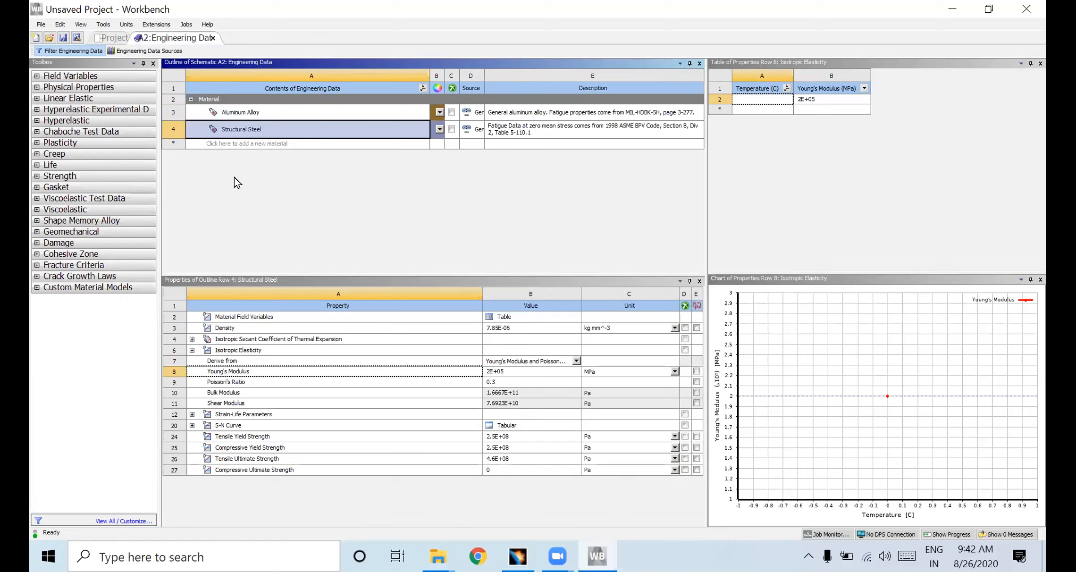
click(146, 52)
click(230, 128)
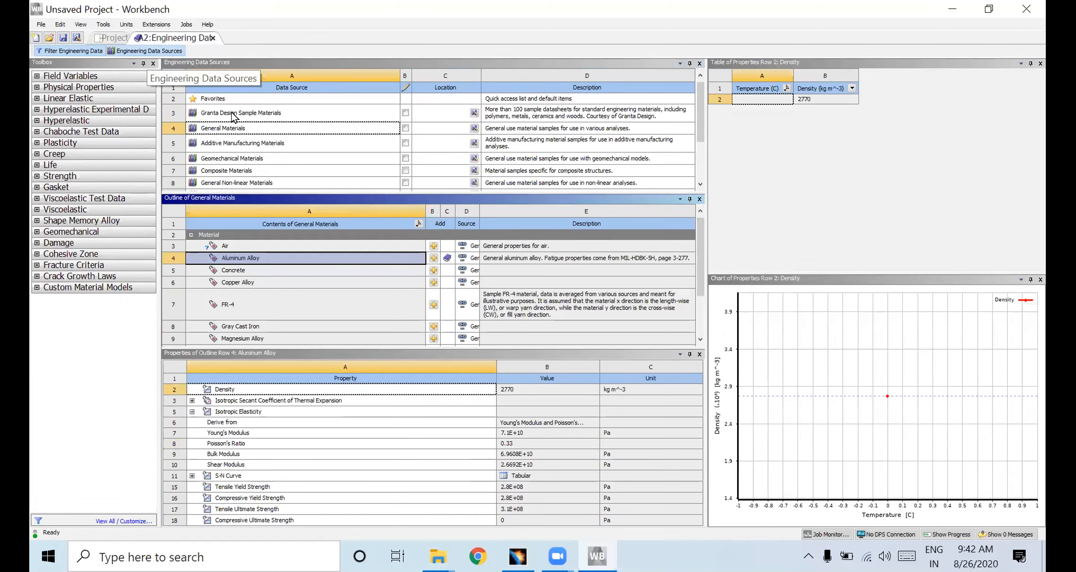
click(232, 129)
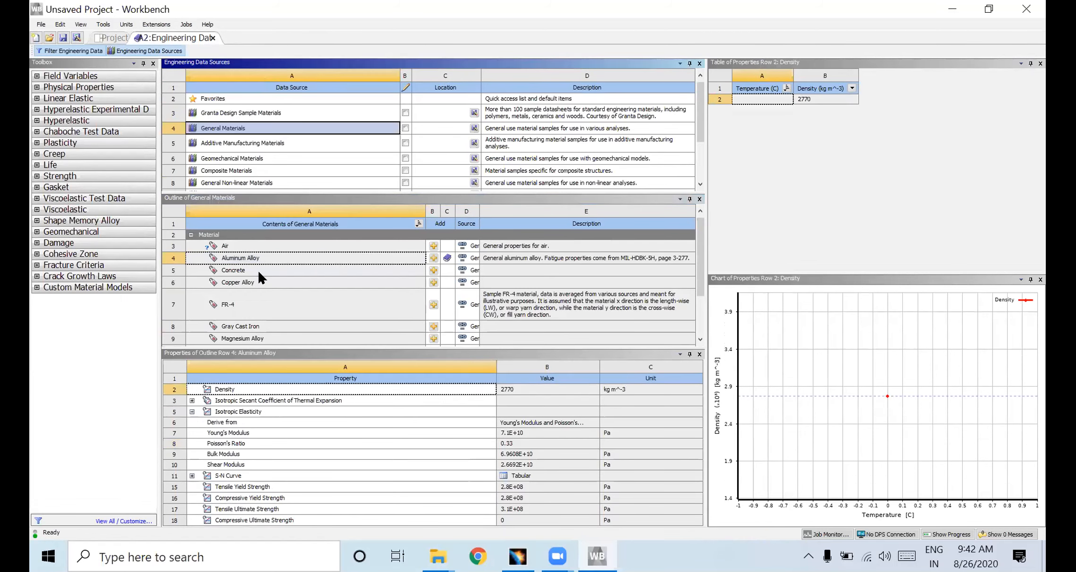
click(241, 260)
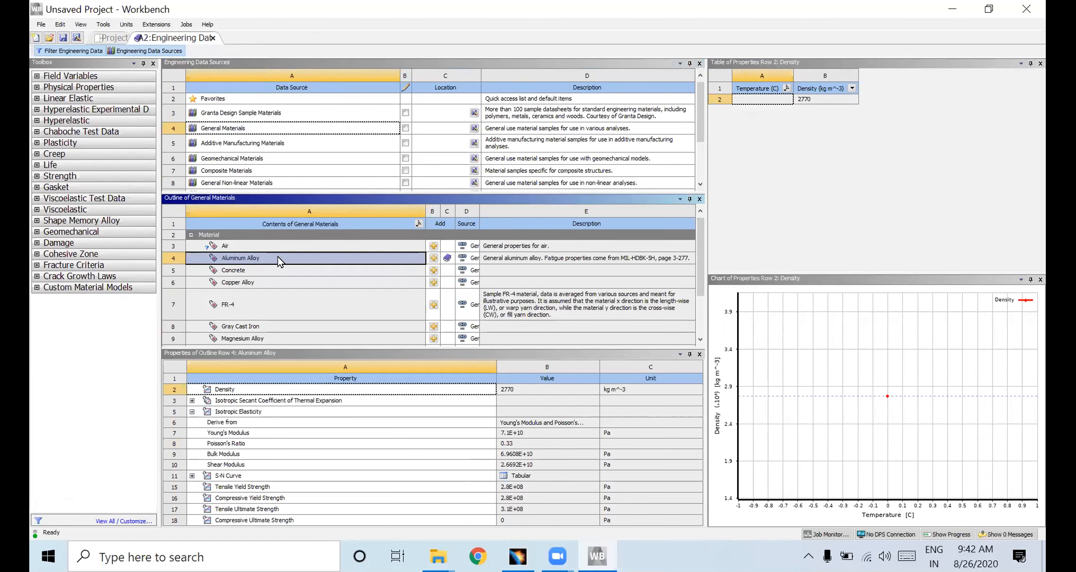
click(128, 51)
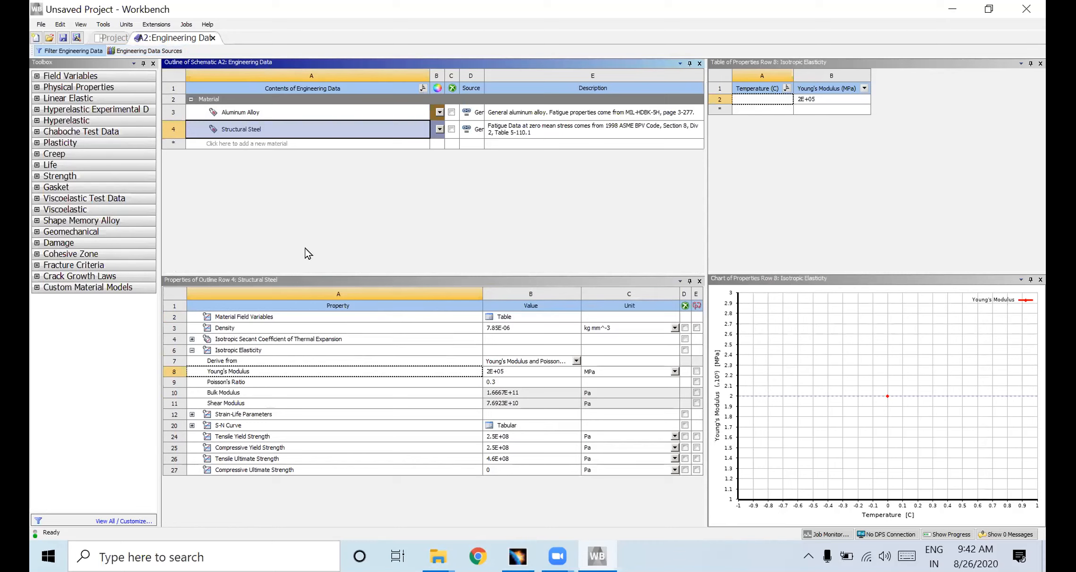
Add a new material named Aluminum Silicon Carbide to the engineering data
click(248, 142)
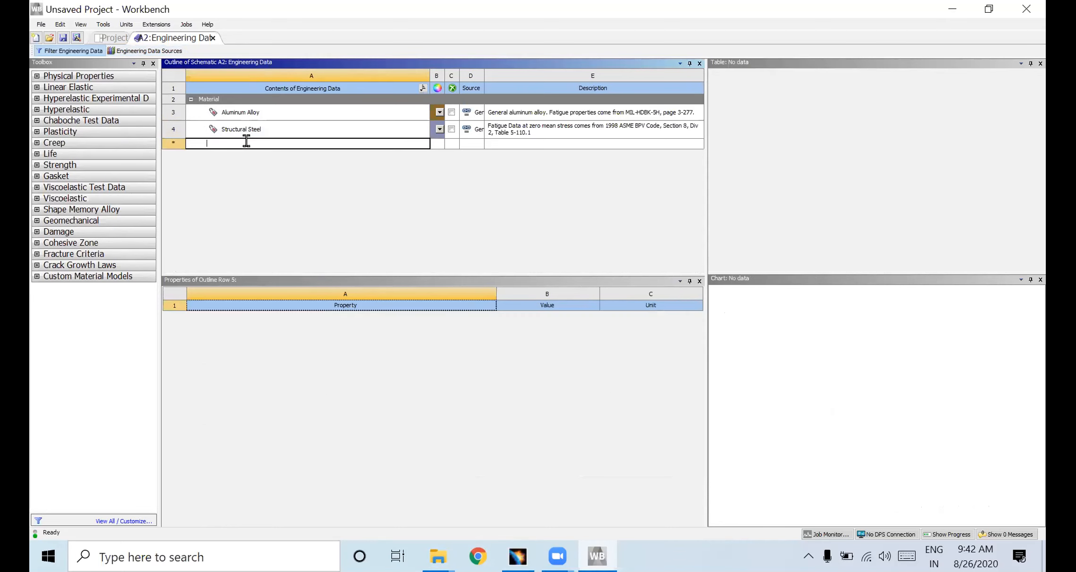
text(Aluminum)
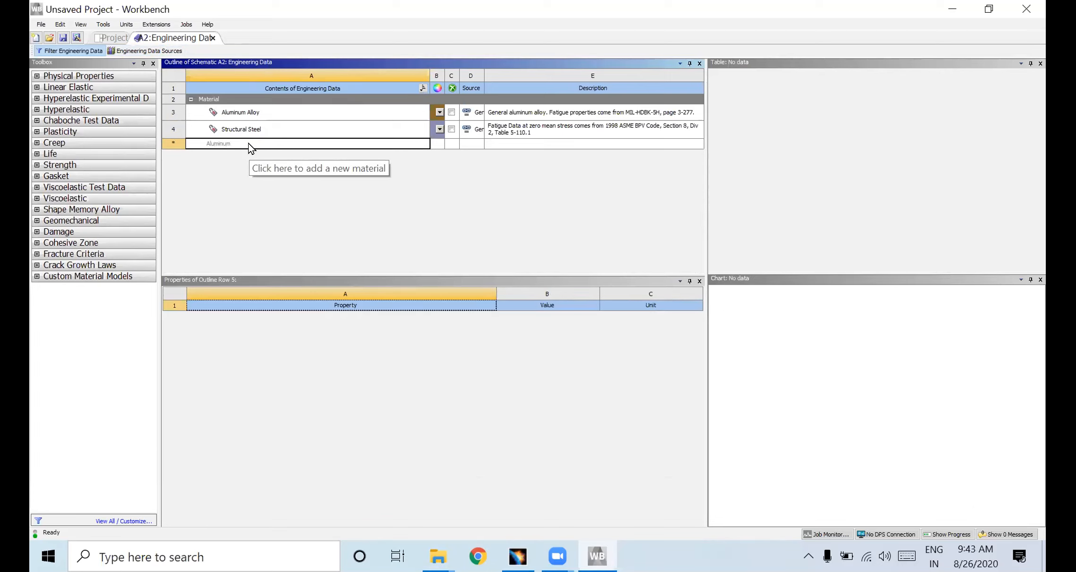
text(Silico)
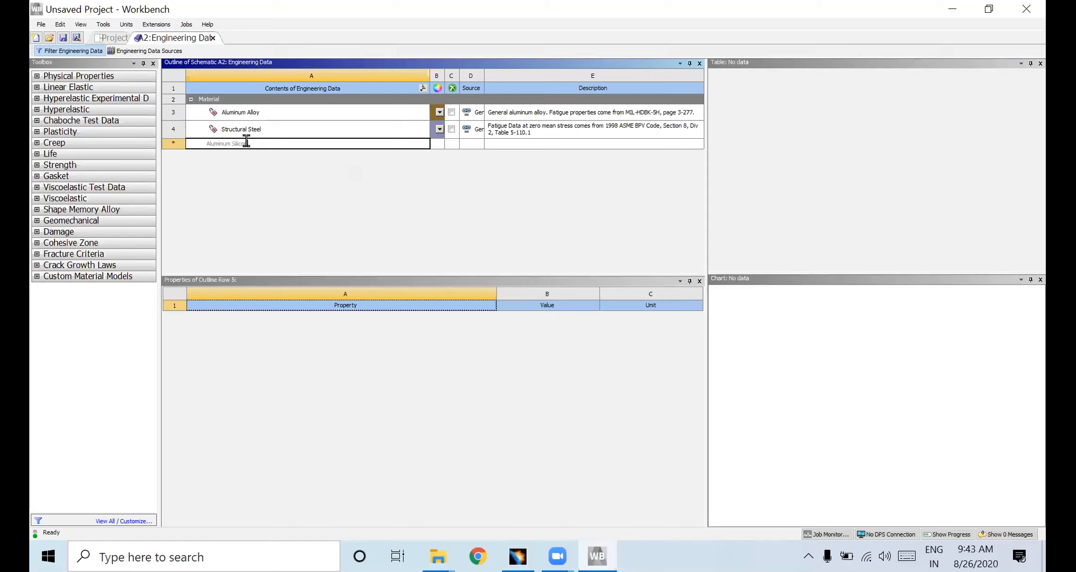
text(n Carbide)
key(Return)
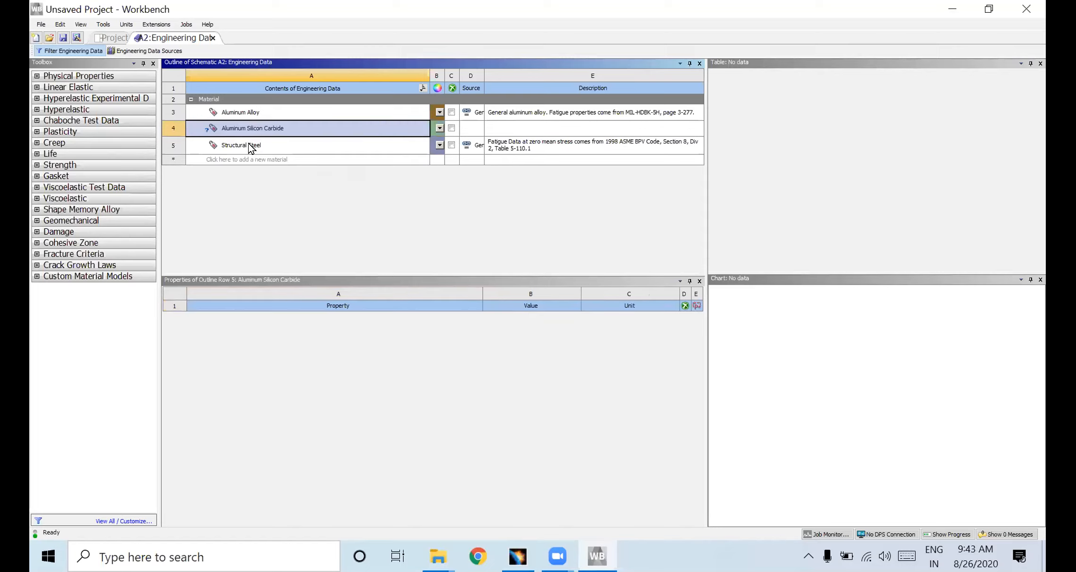
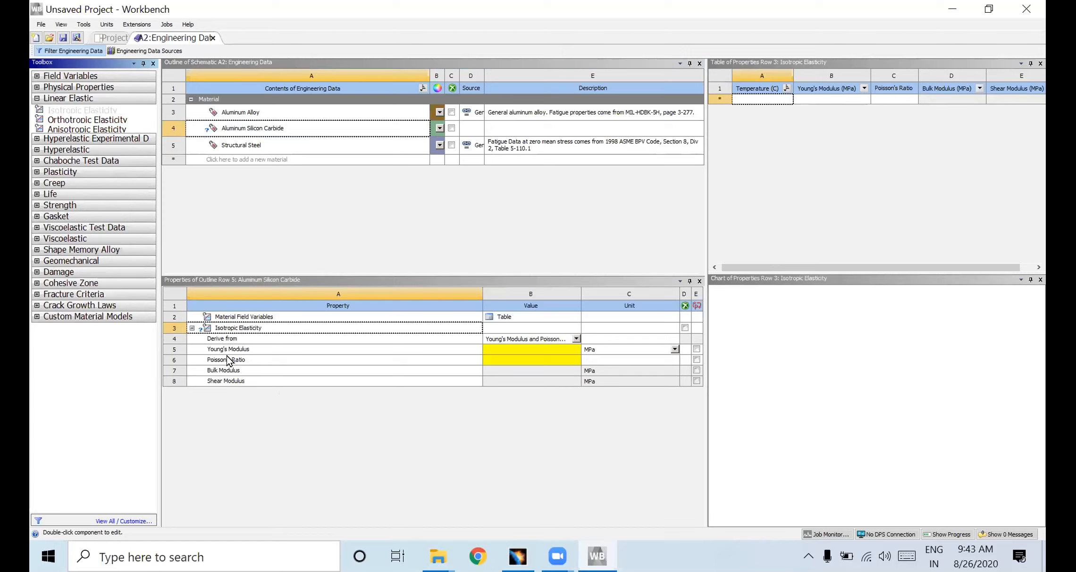
Set Aluminum Silicon Carbide's Young's Modulus to 110 MPa and its Poisson's Ratio to 0.34
click(535, 349)
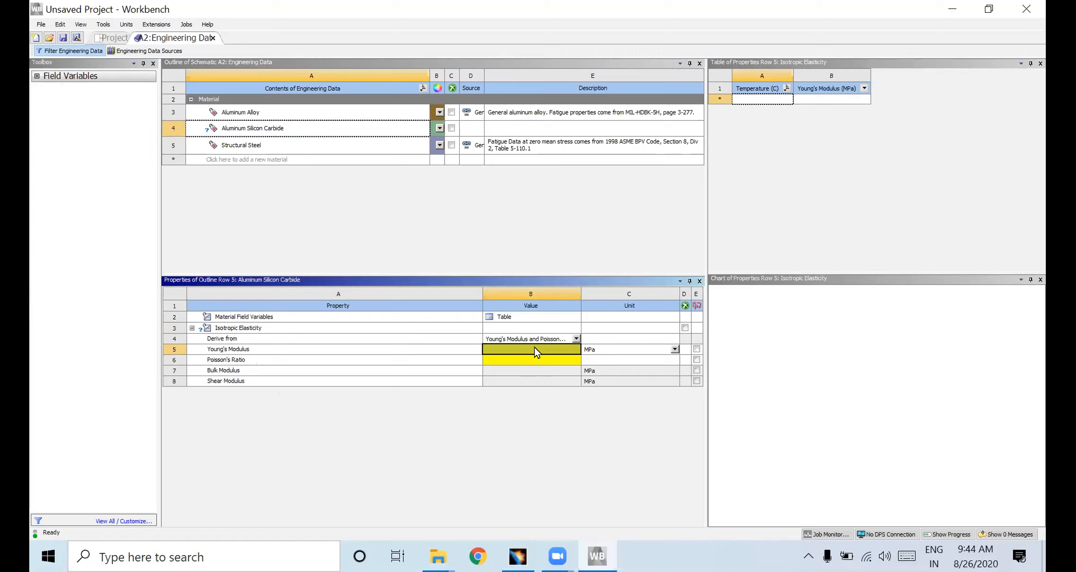
text(110)
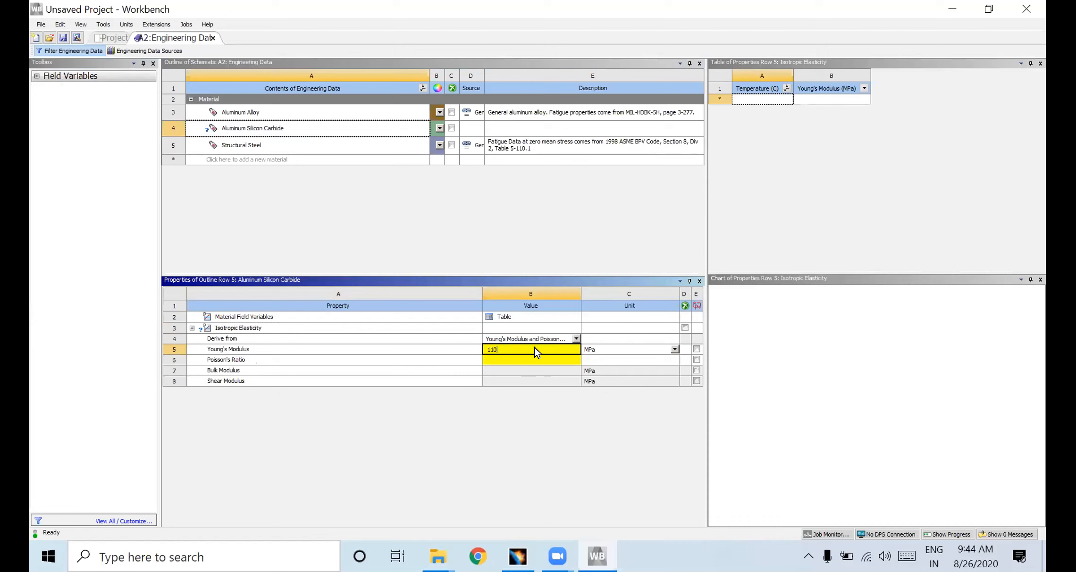
key(Return)
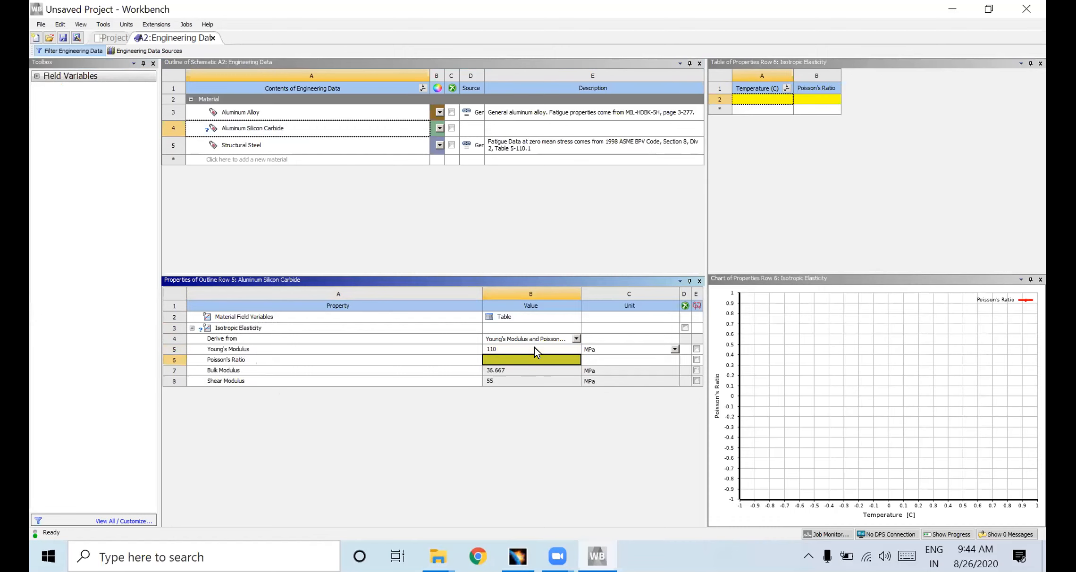
text(0.34)
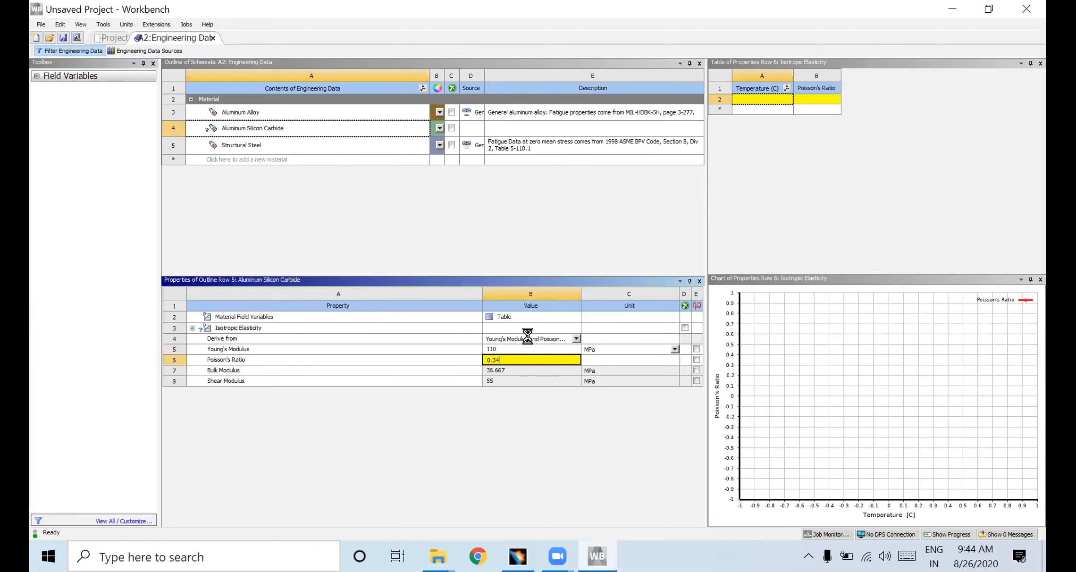
key(Return)
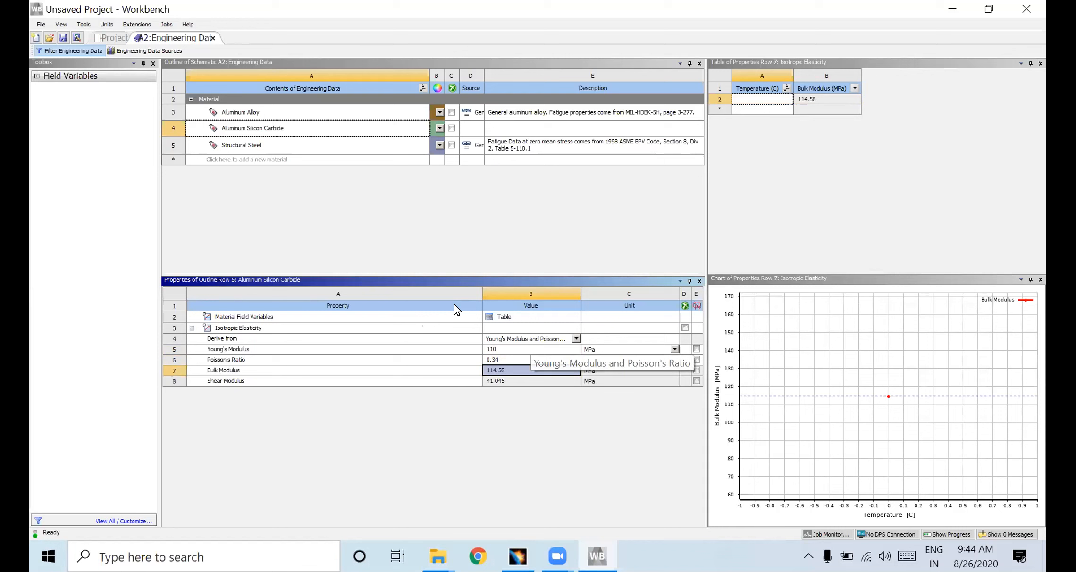
click(393, 244)
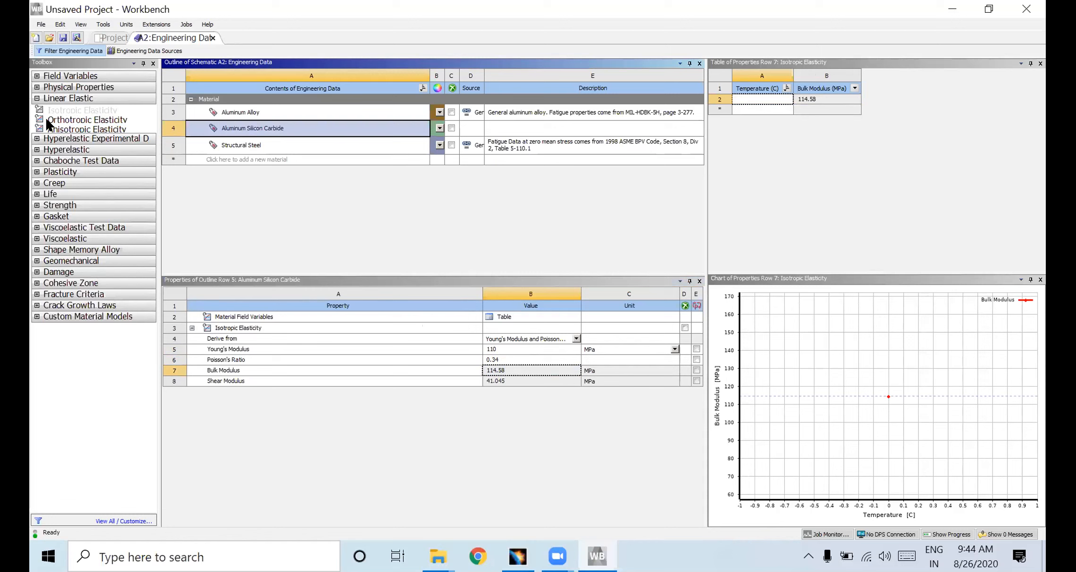
Add the Density physical property to Aluminum Silicon Carbide with a value of 2.7 kg mm^-3
click(38, 87)
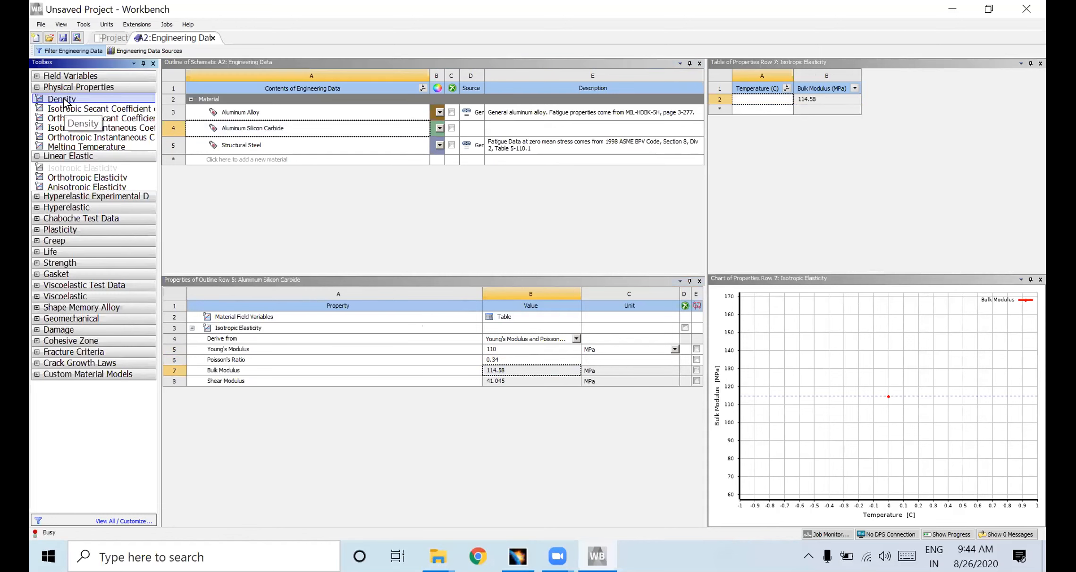
drag(65, 100, 531, 328)
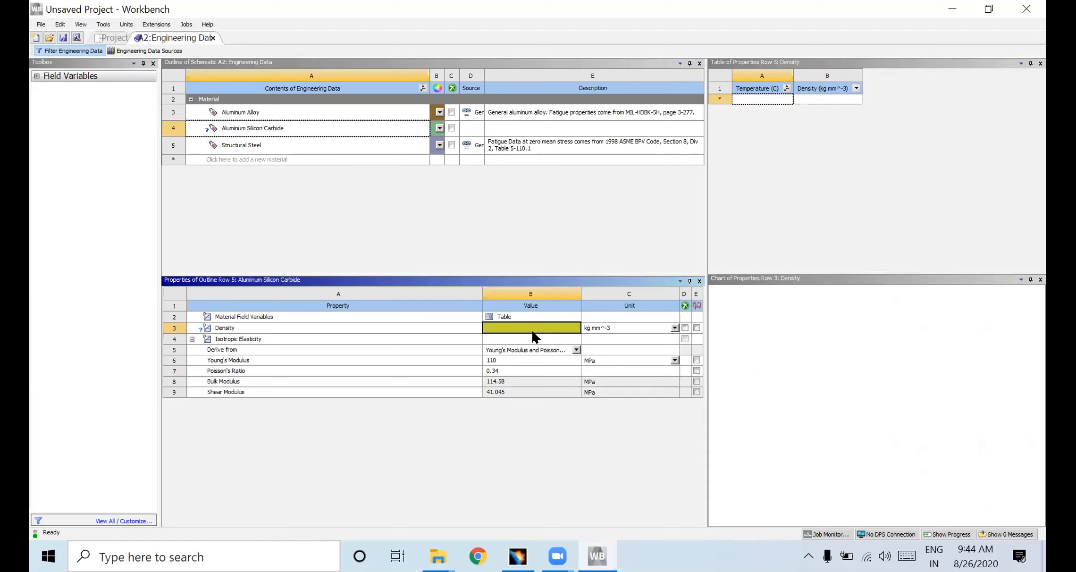
text(2.7)
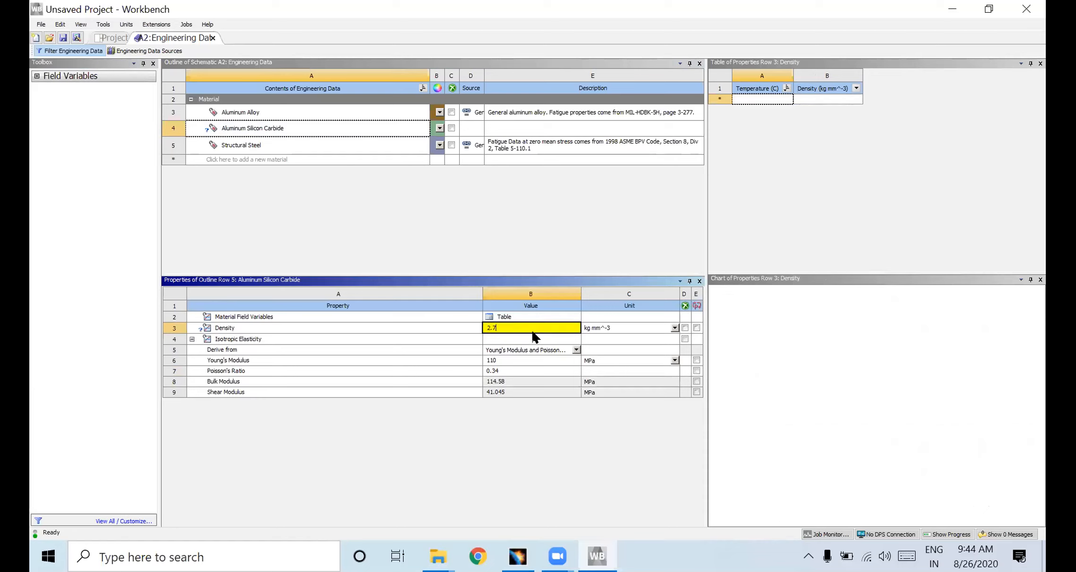
key(Return)
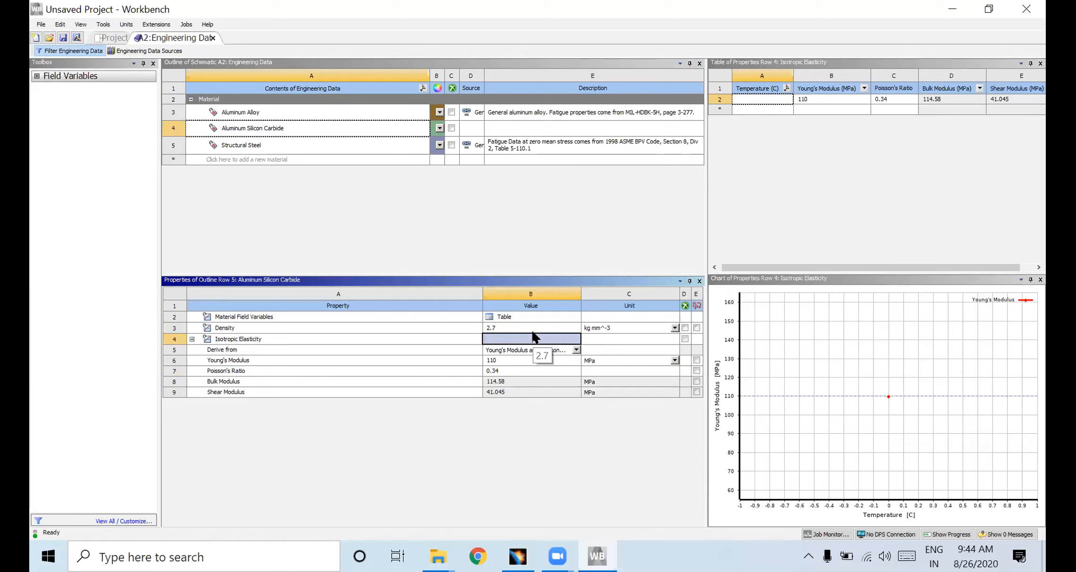
Set Aluminum Silicon Carbide's density to 2.1e-6 kg mm^-3, comparing it with the Aluminum Alloy properties
click(234, 112)
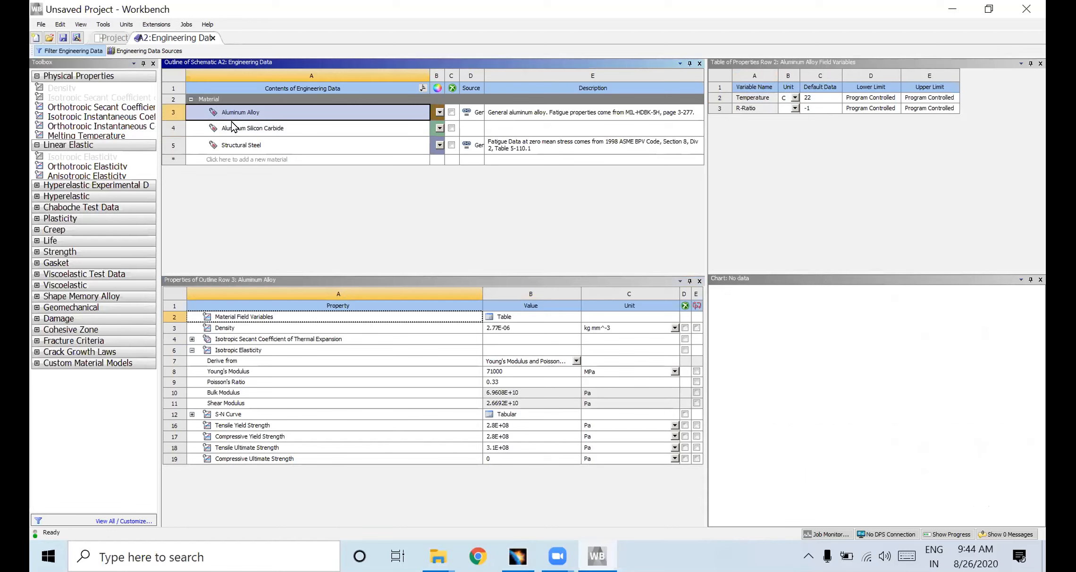
click(232, 128)
click(506, 327)
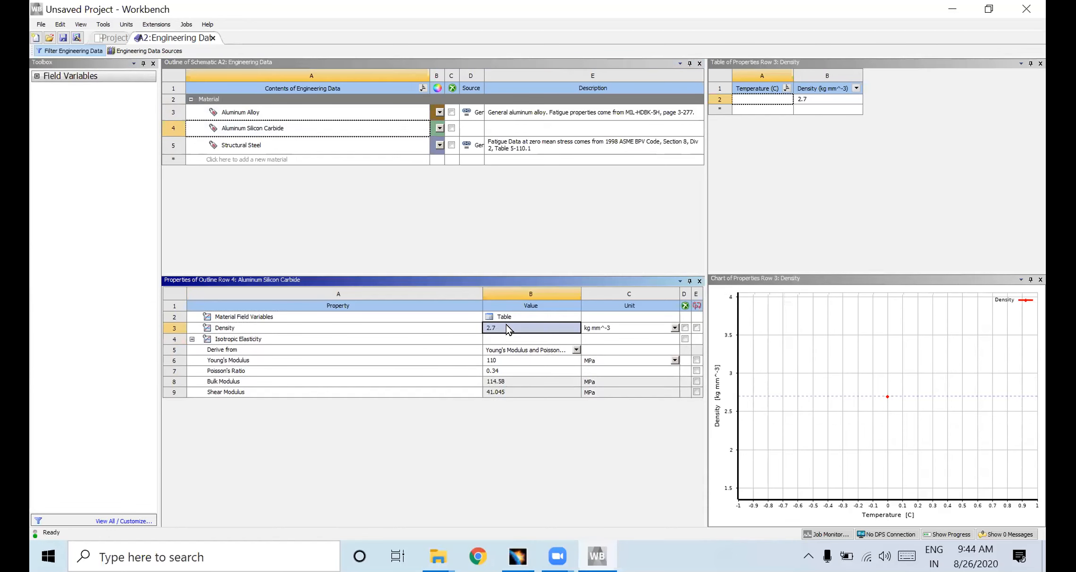
text(2.)
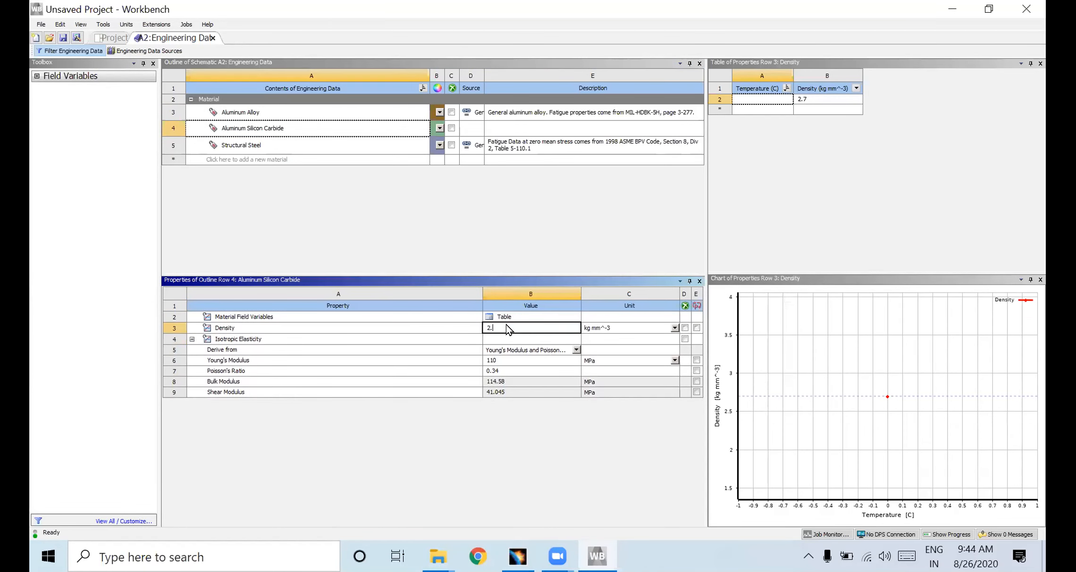
text(1e-6)
key(Return)
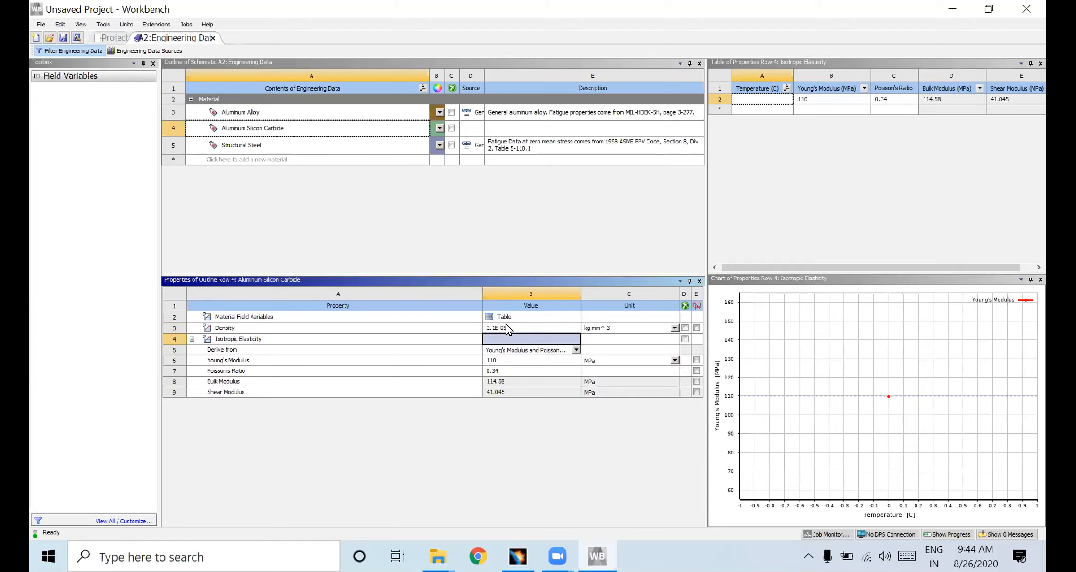
click(252, 113)
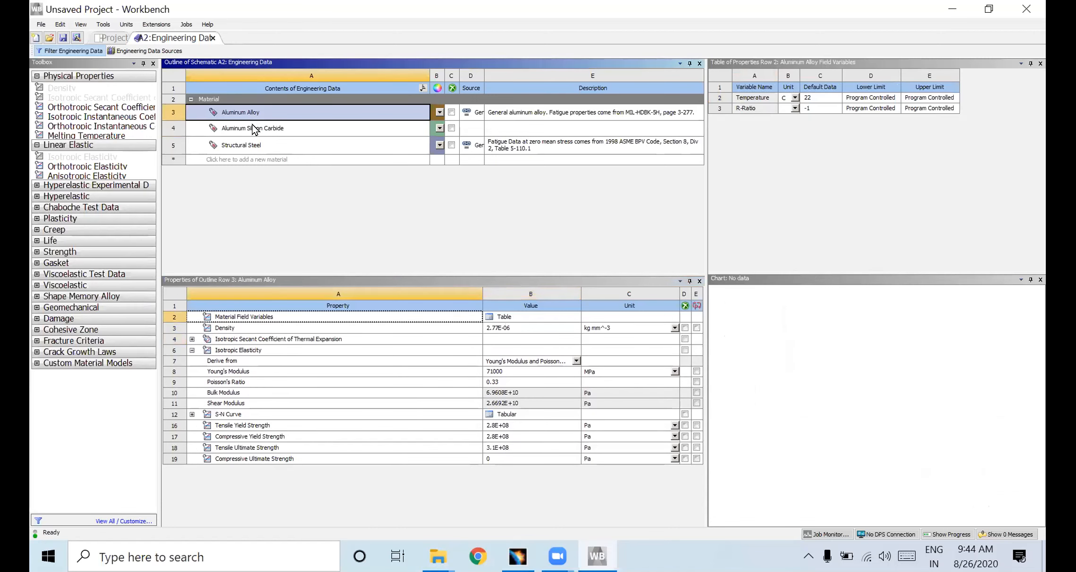
click(252, 128)
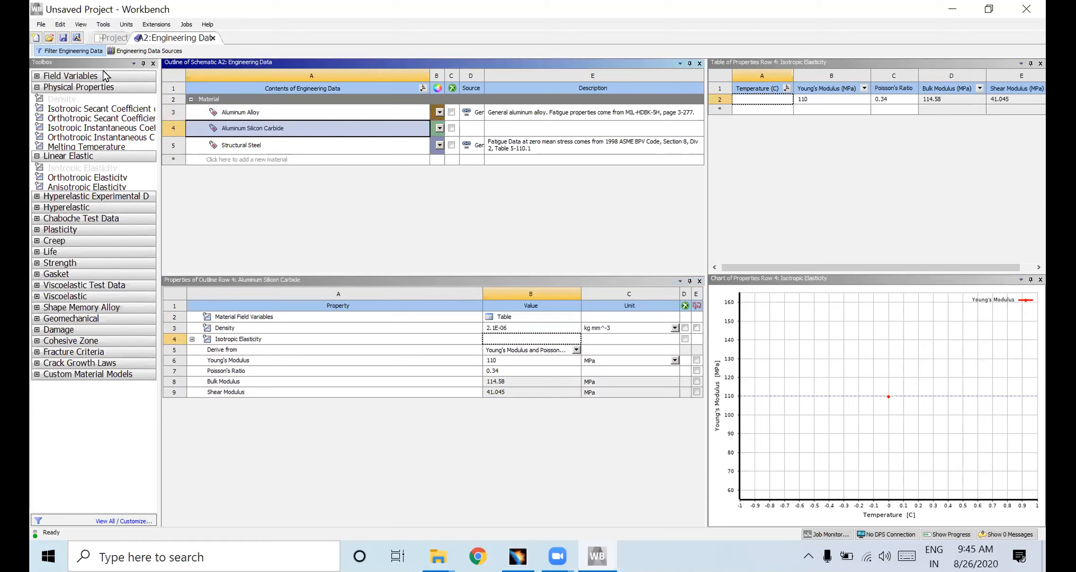
Return to the project schematic and import Connecting Rod_1.igs from the desktop's Online Internship folder as the Static Structural system's geometry
click(108, 37)
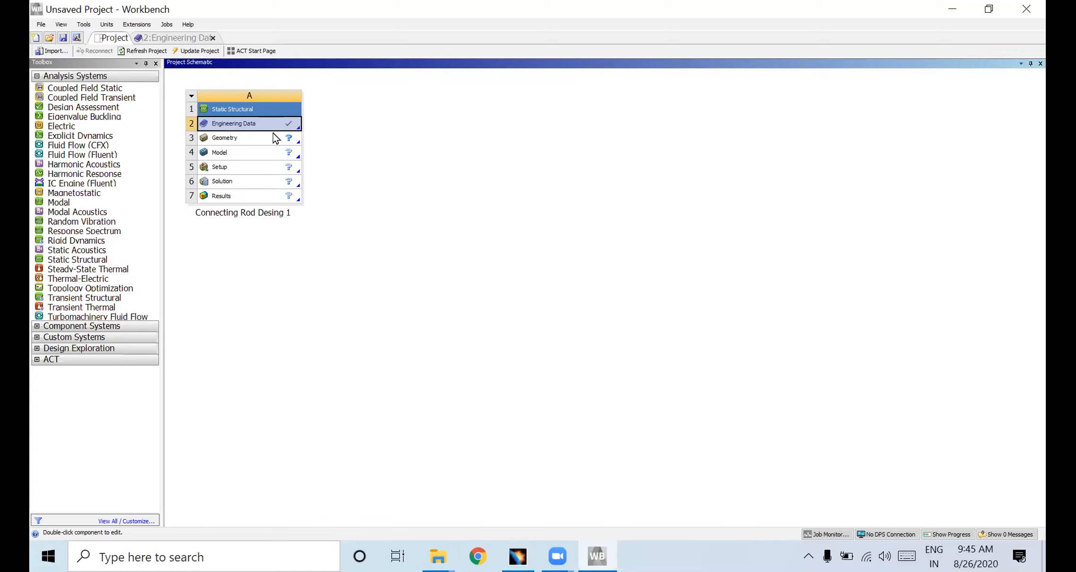
click(261, 144)
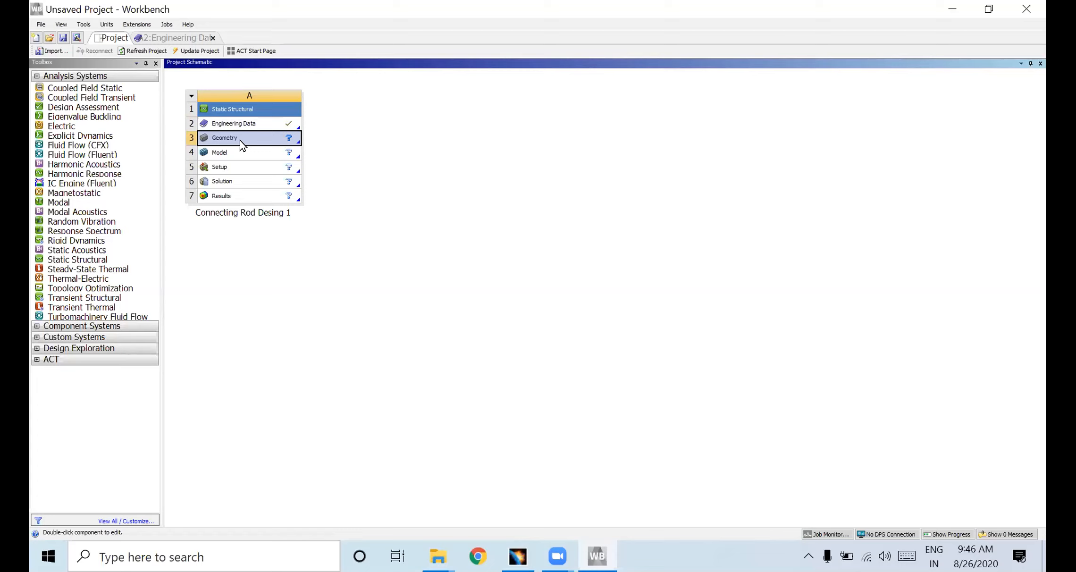
right_click(295, 141)
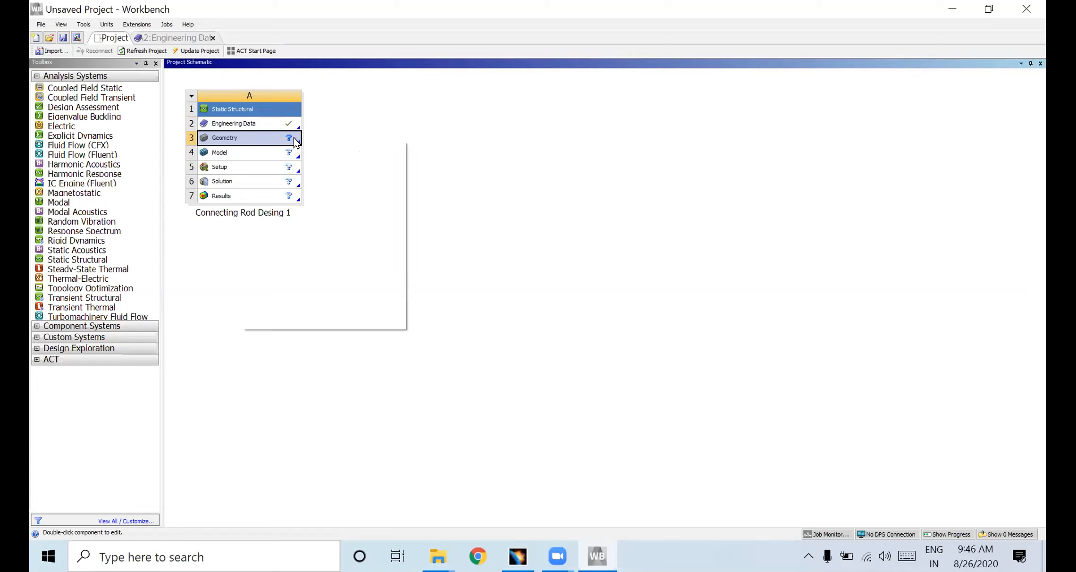
right_click(264, 135)
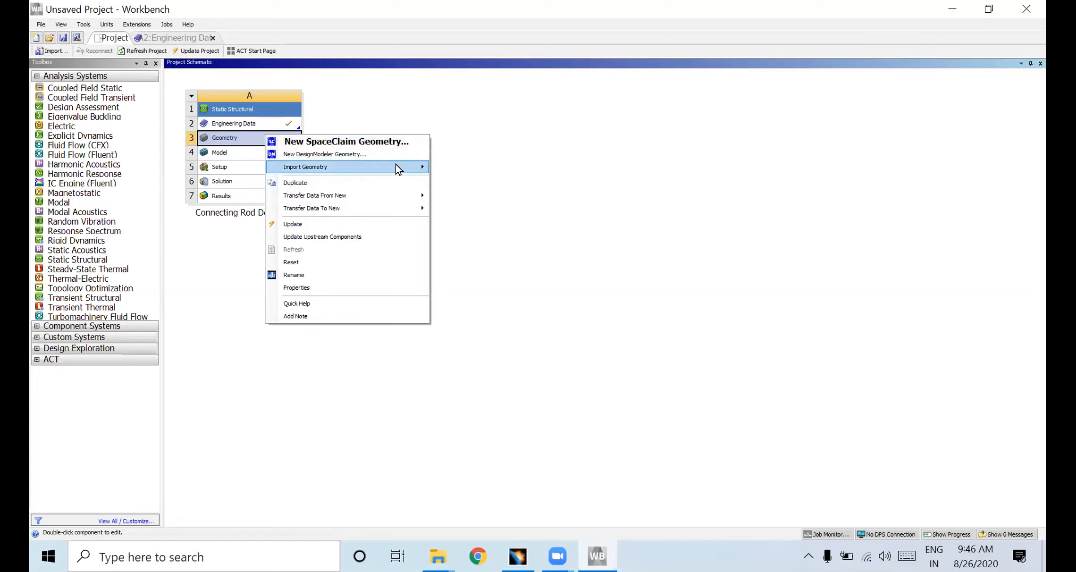
mouse_move(397, 166)
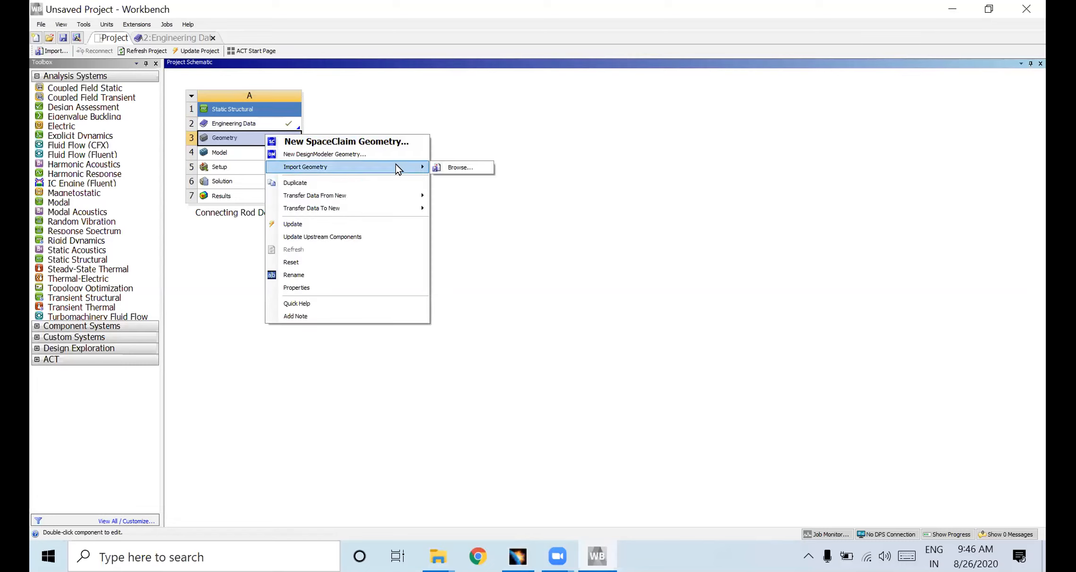
click(450, 165)
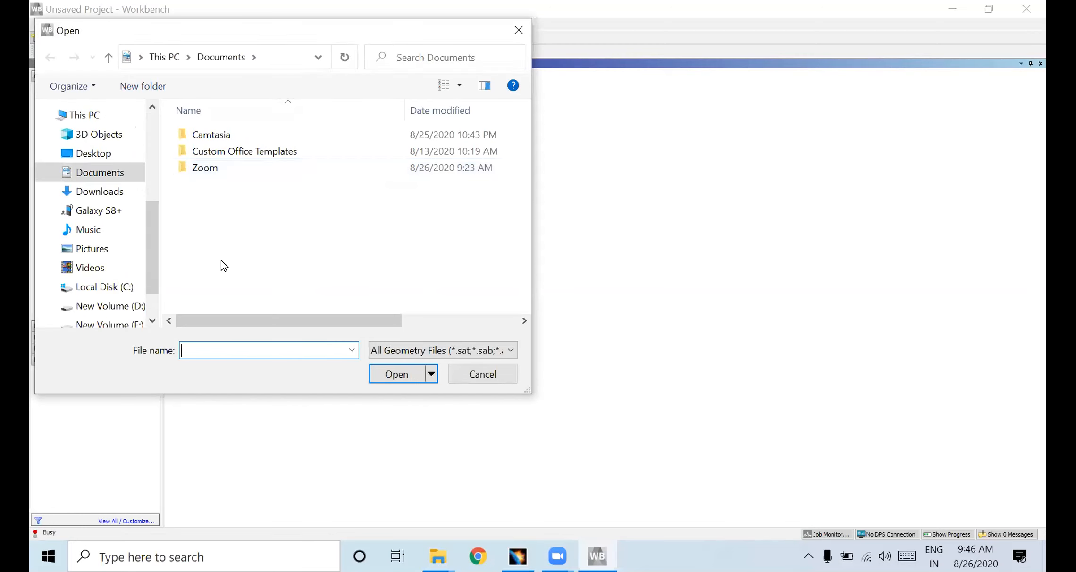
click(93, 152)
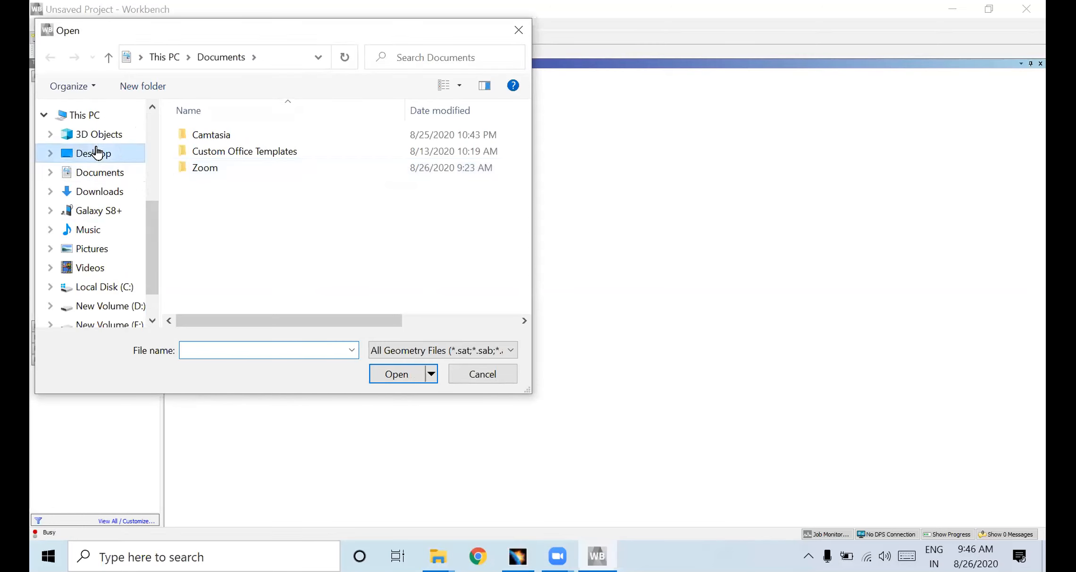
double_click(202, 170)
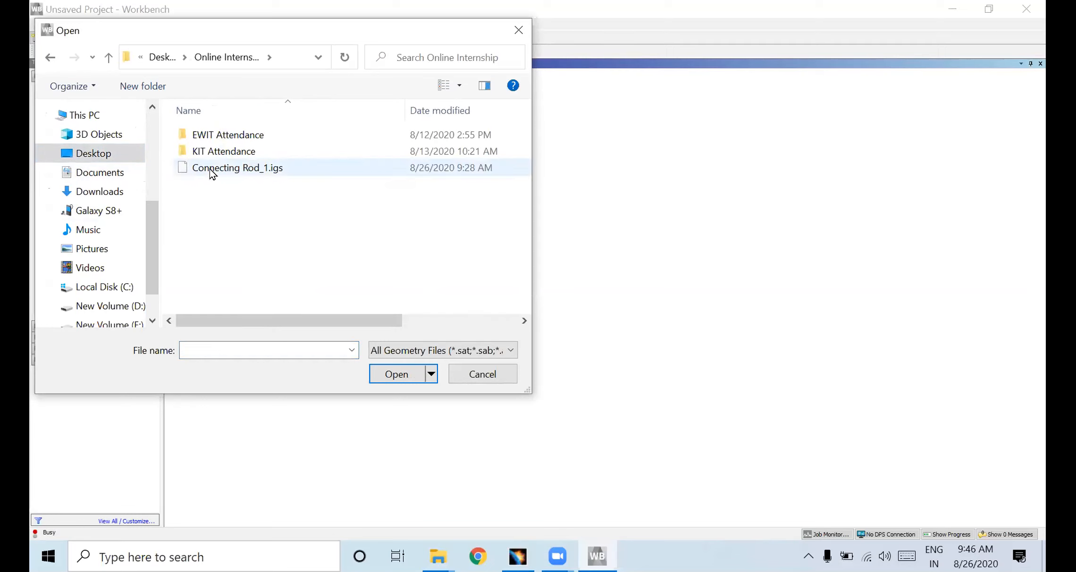
click(211, 168)
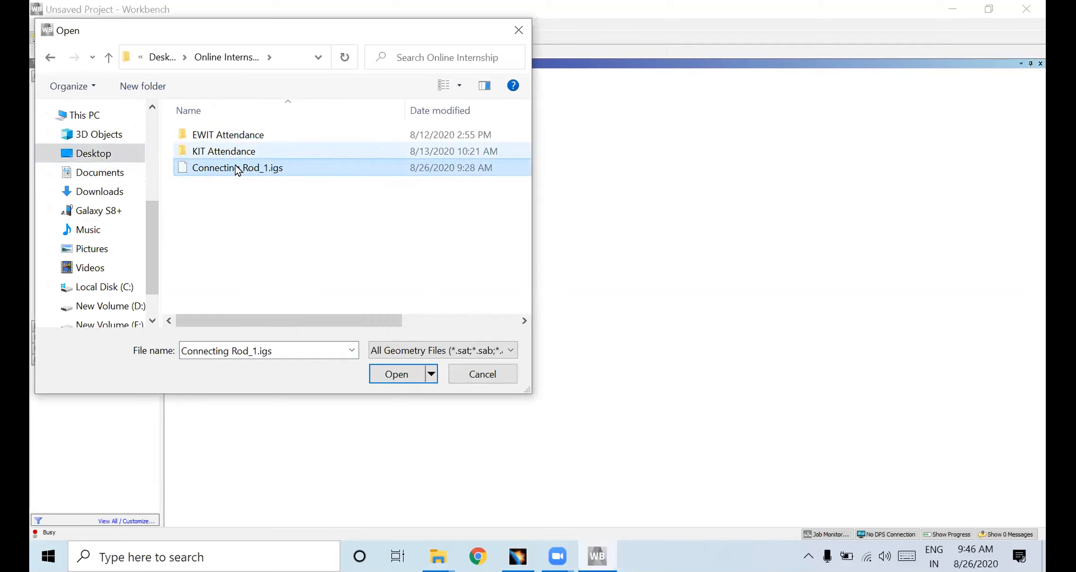
click(395, 374)
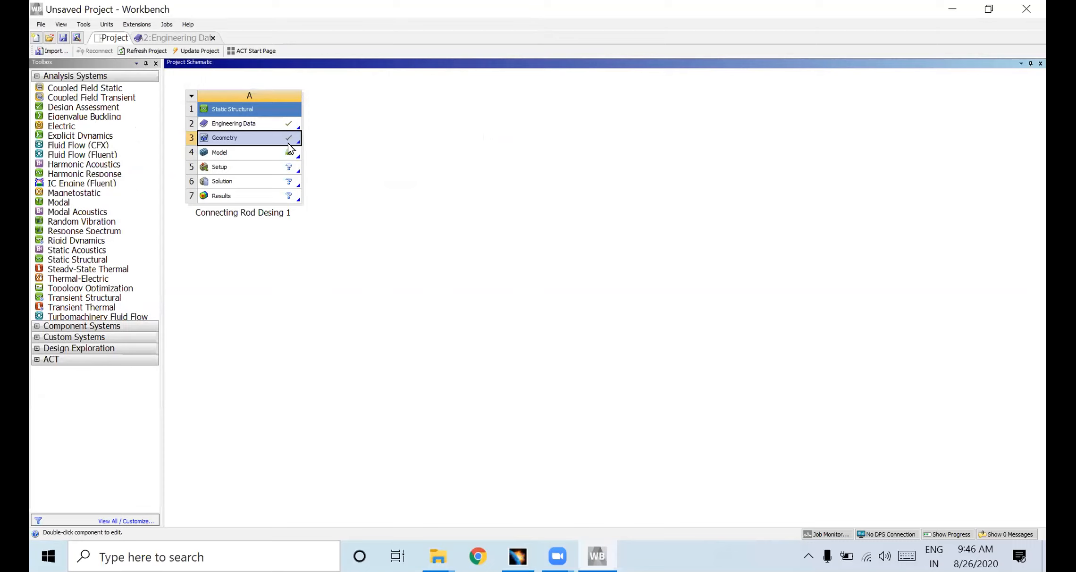
click(352, 192)
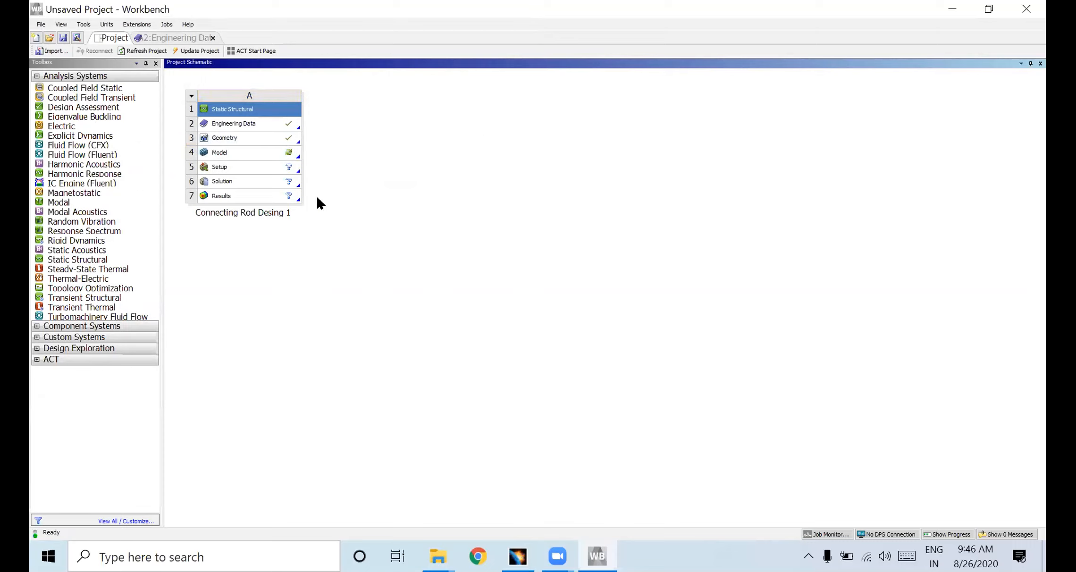
Open the Static Structural system's Model, declining firewall access for AnsysWB Module and acknowledging the license manager message
click(218, 152)
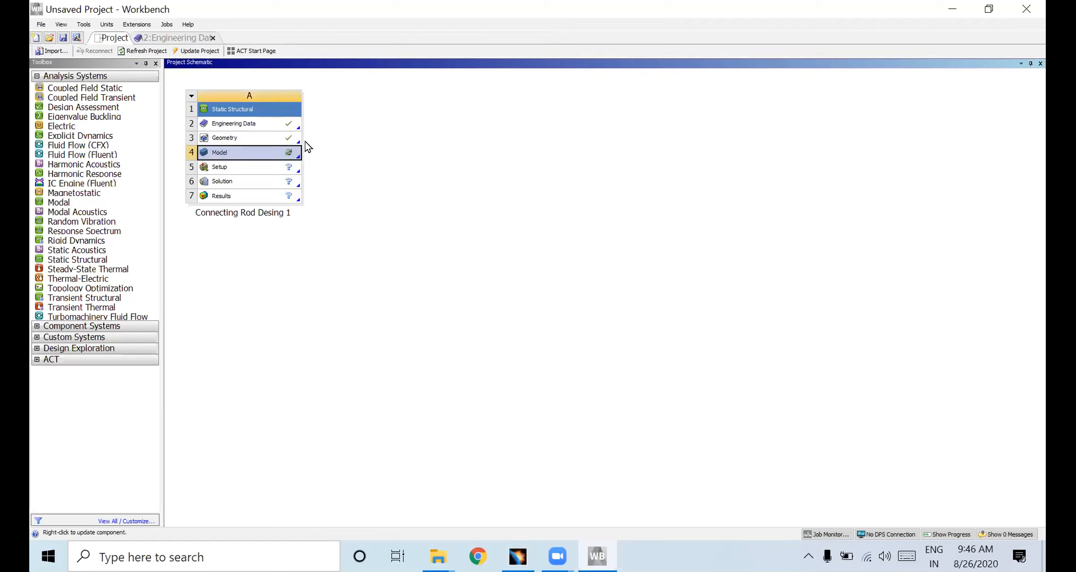
double_click(232, 150)
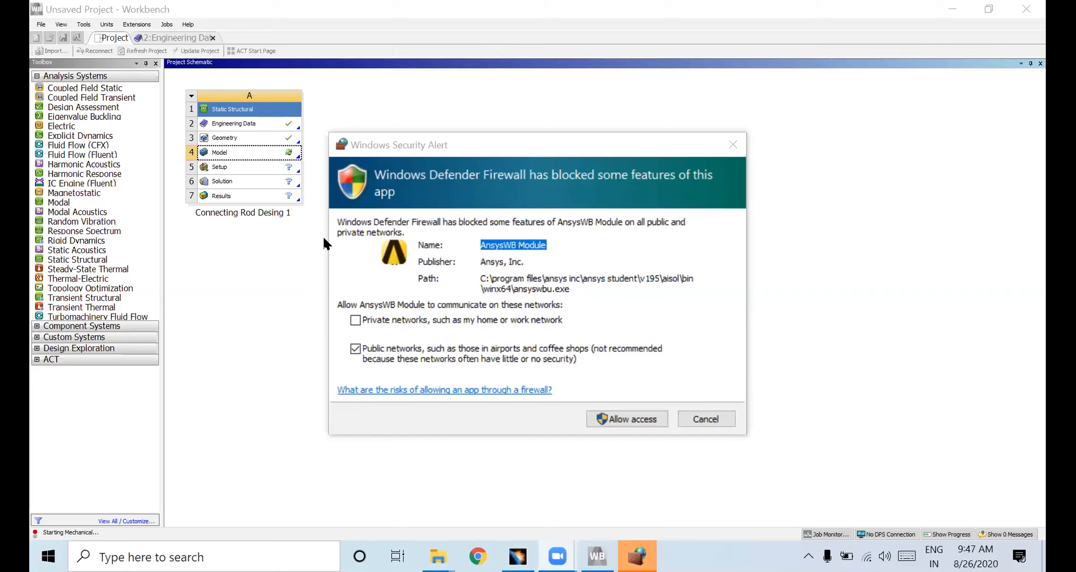
click(355, 349)
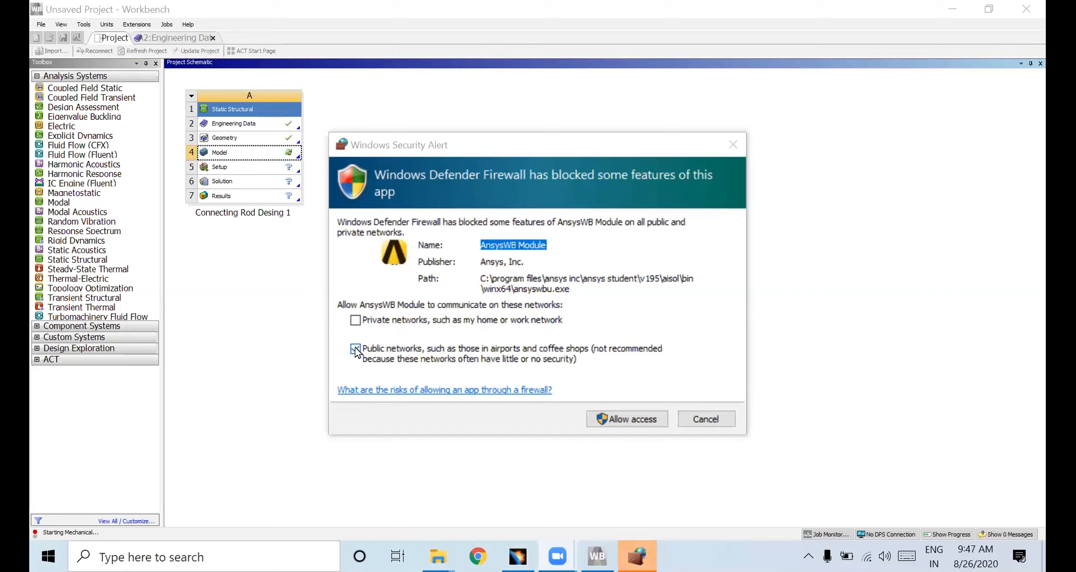
click(709, 418)
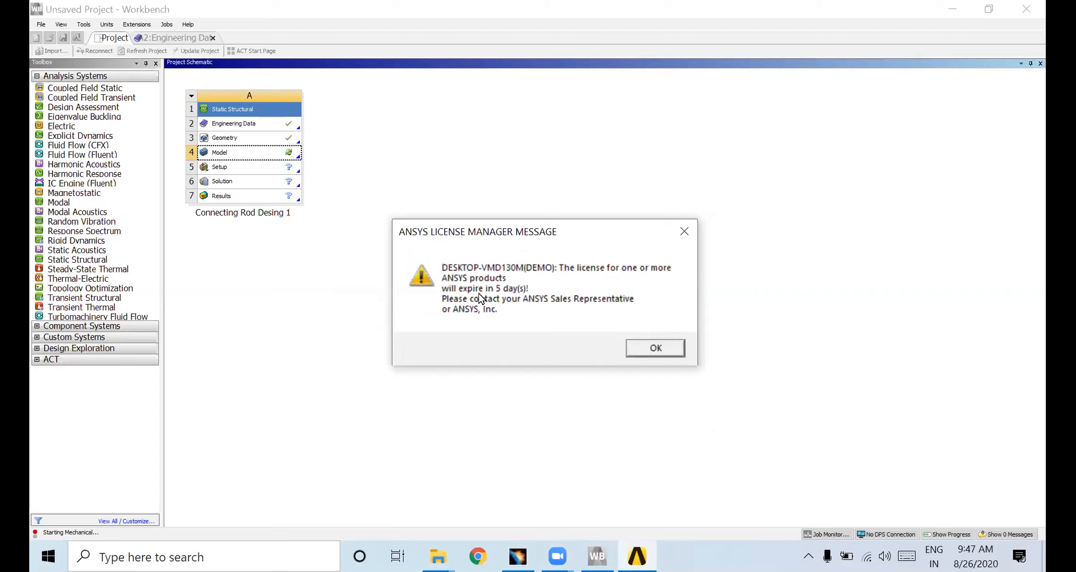
click(651, 348)
Decline firewall access for ACT.Browser and ReaderHost Module, and close the Usage Tips window
mouse_move(597, 555)
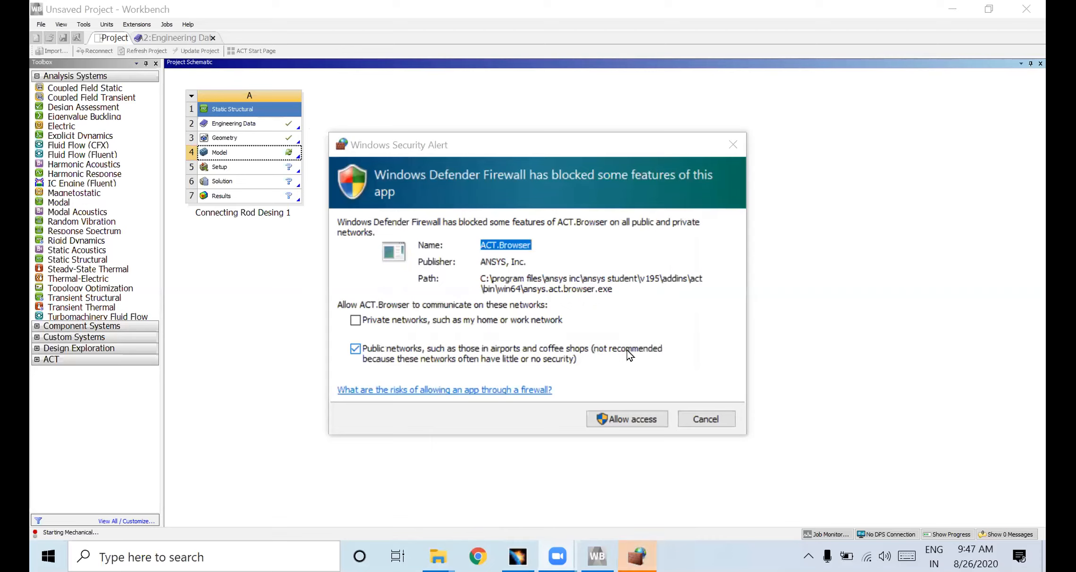
click(355, 349)
click(707, 418)
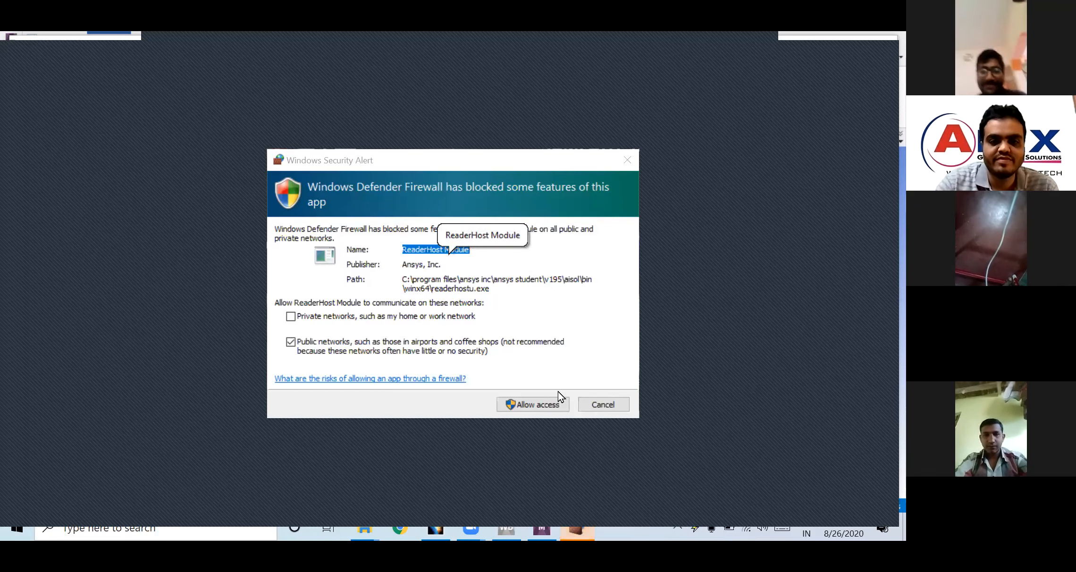
click(291, 342)
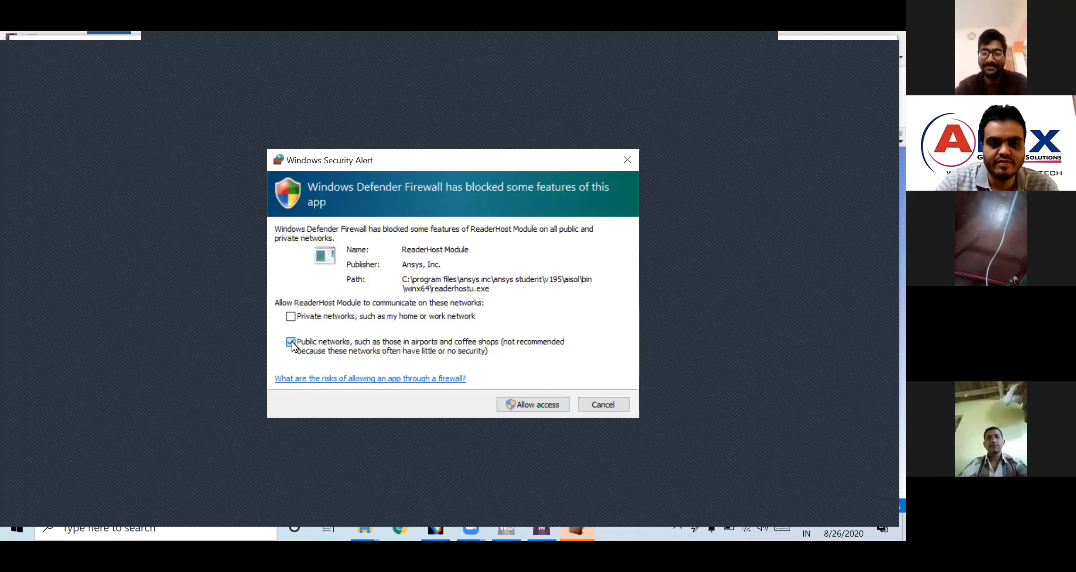
click(603, 405)
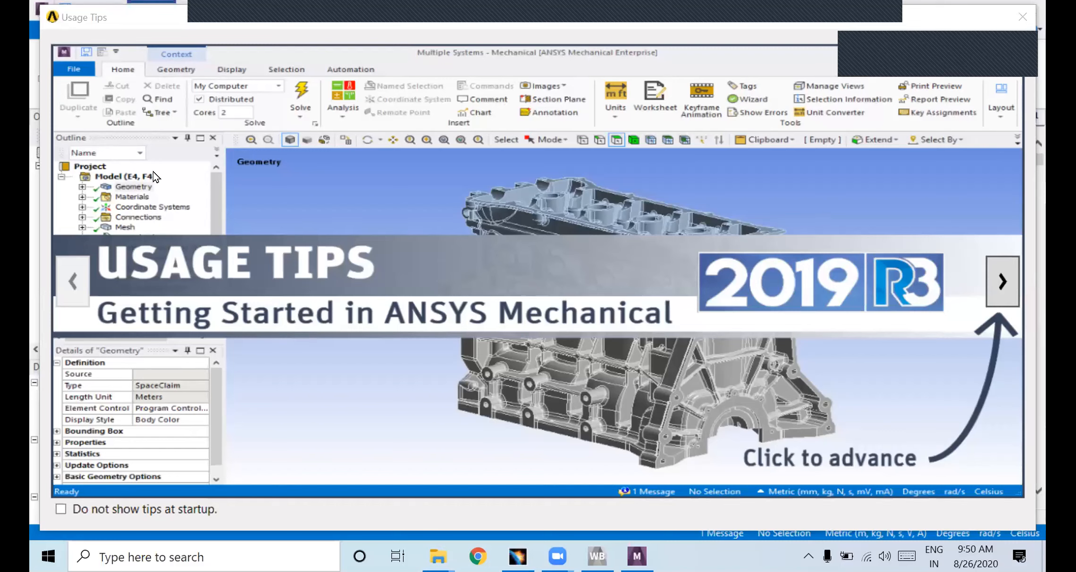
click(1021, 15)
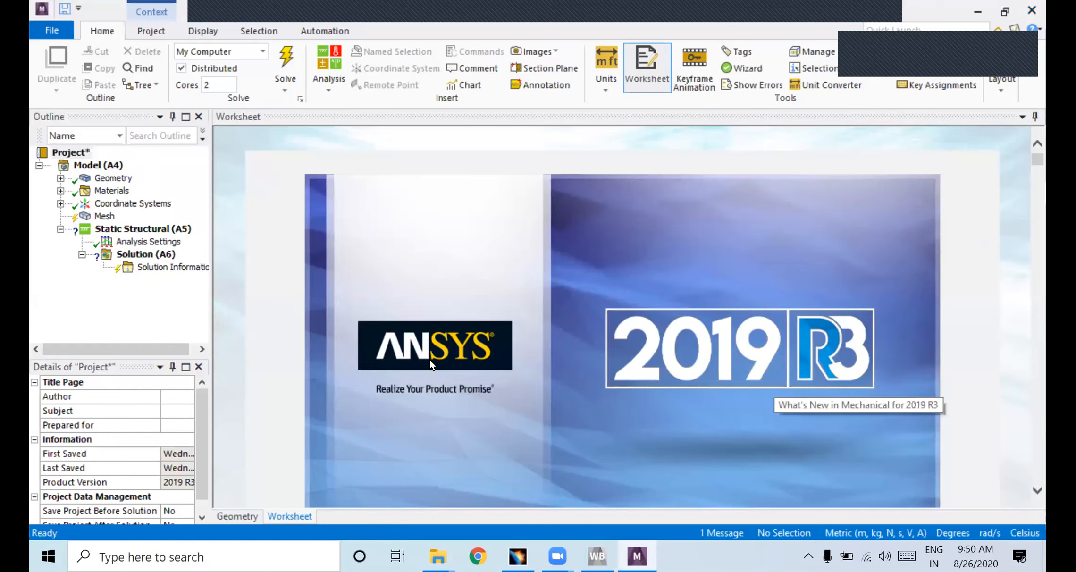
scroll(430, 359, down, 10)
scroll(429, 359, down, 15)
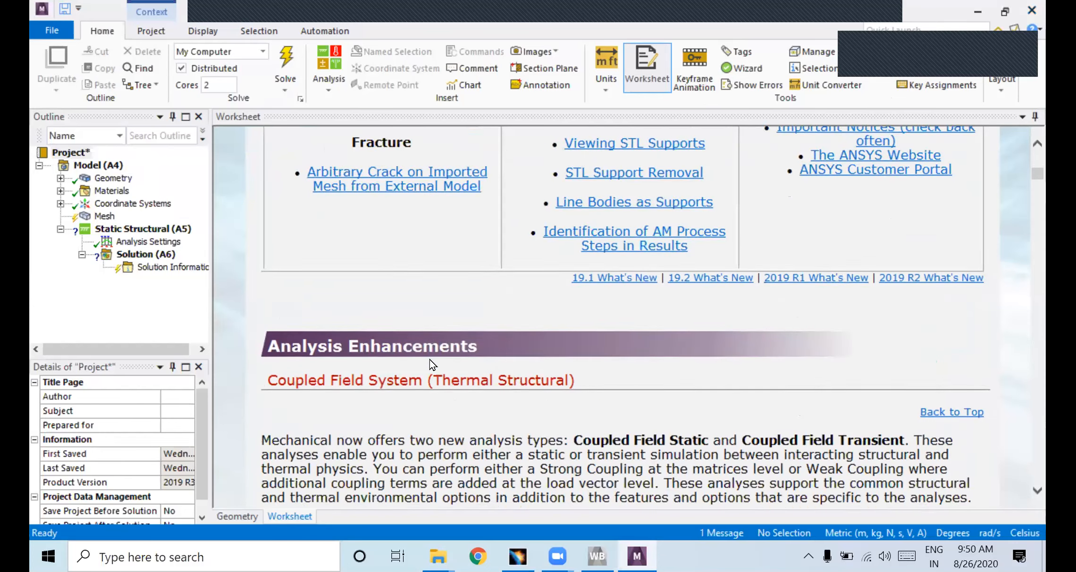
scroll(429, 359, down, 5)
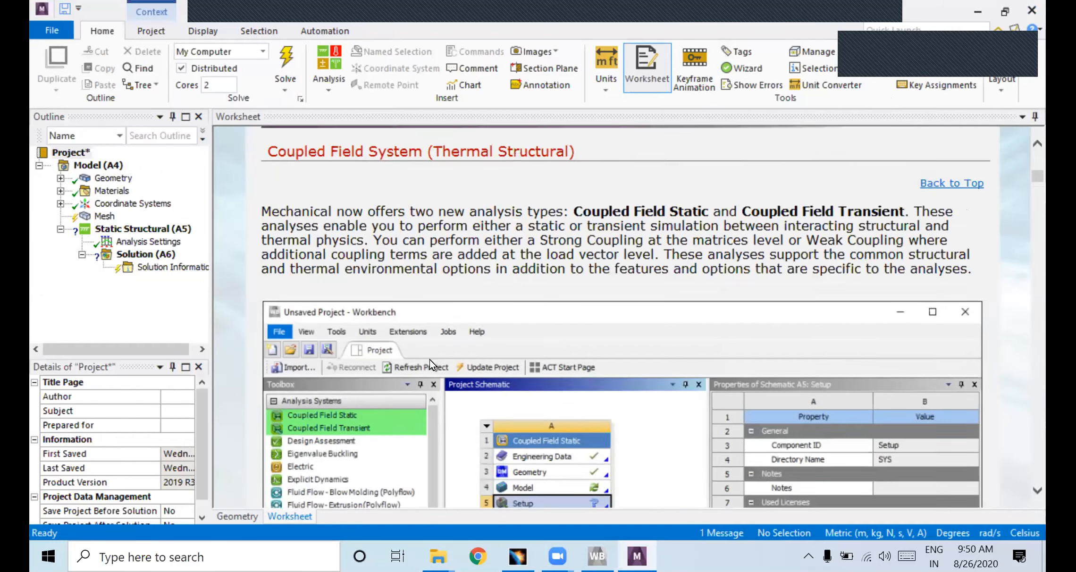
scroll(429, 359, up, 20)
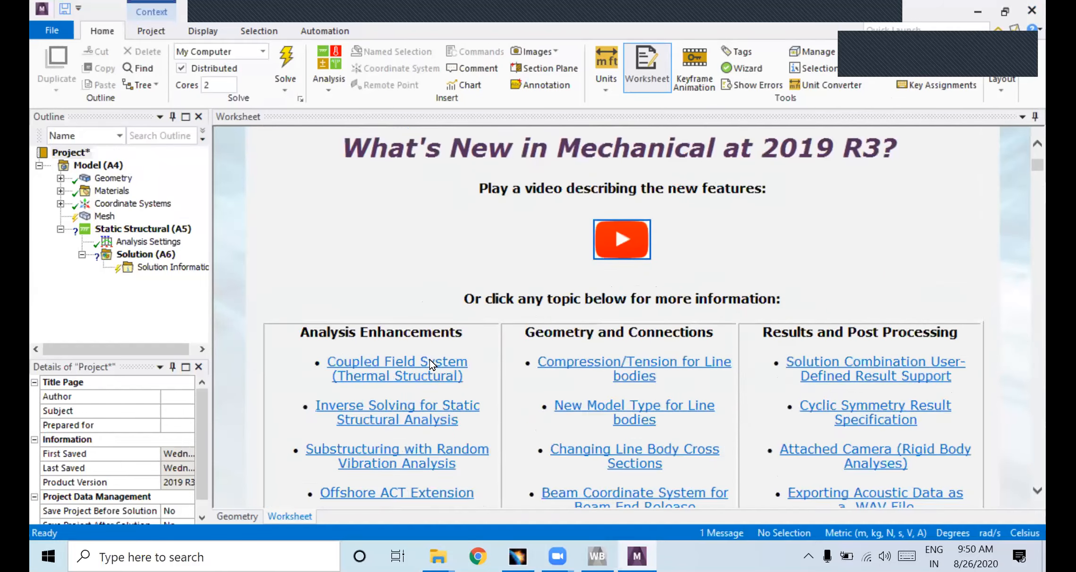
scroll(429, 359, up, 10)
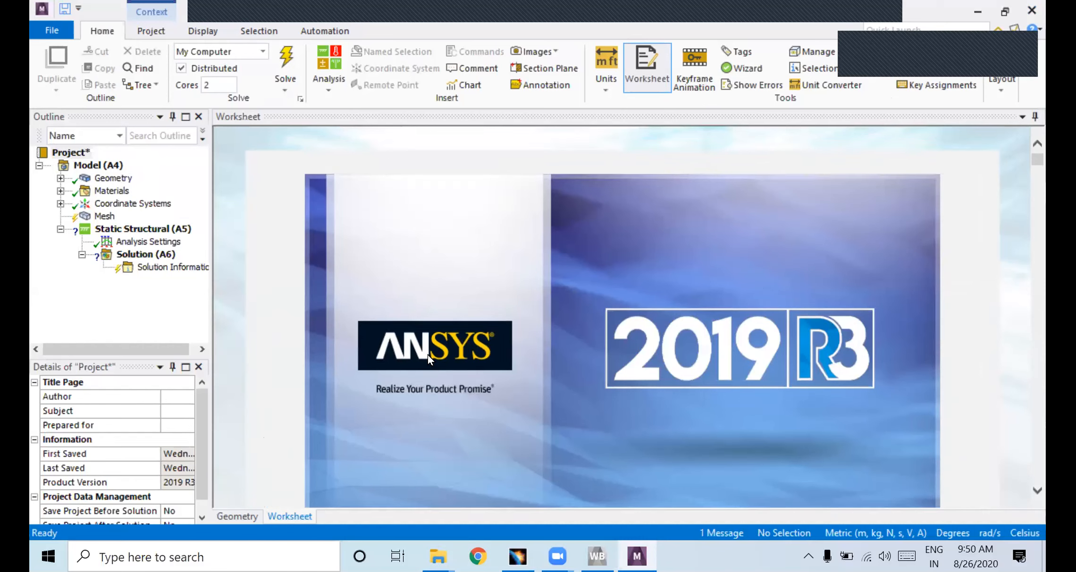
Display the imported geometry and examine the connecting rod from several angles and distances
click(113, 178)
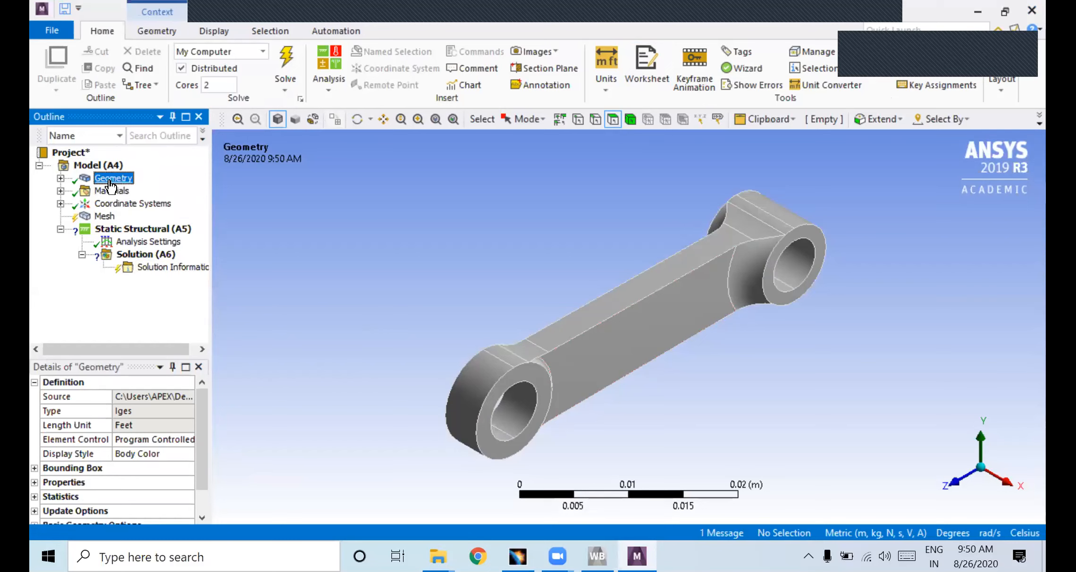
middle_drag(651, 293, 623, 306)
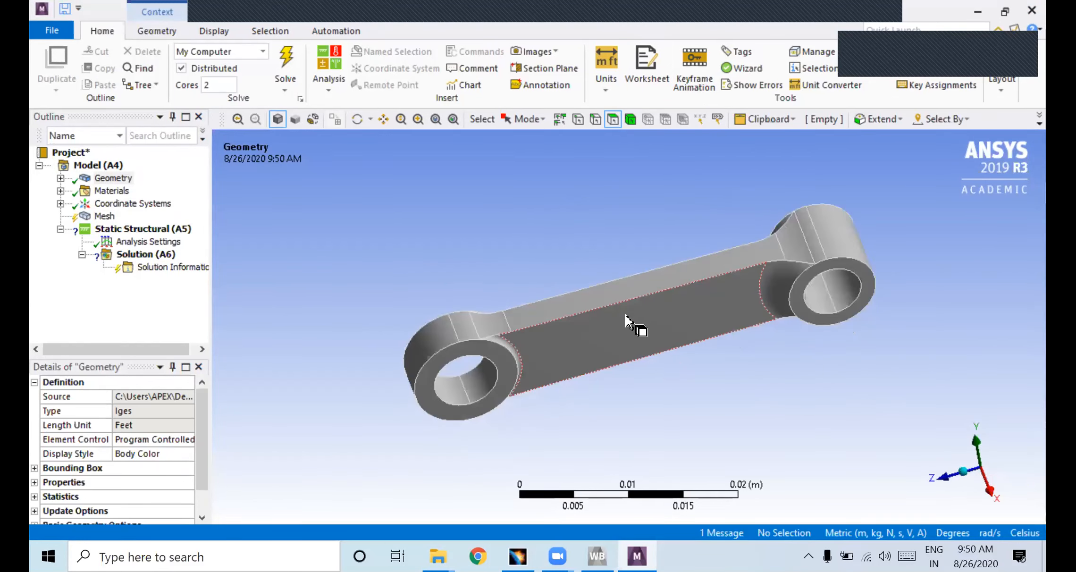
scroll(632, 320, up, 10)
scroll(537, 365, up, 2)
scroll(537, 365, down, 4)
scroll(542, 366, down, 4)
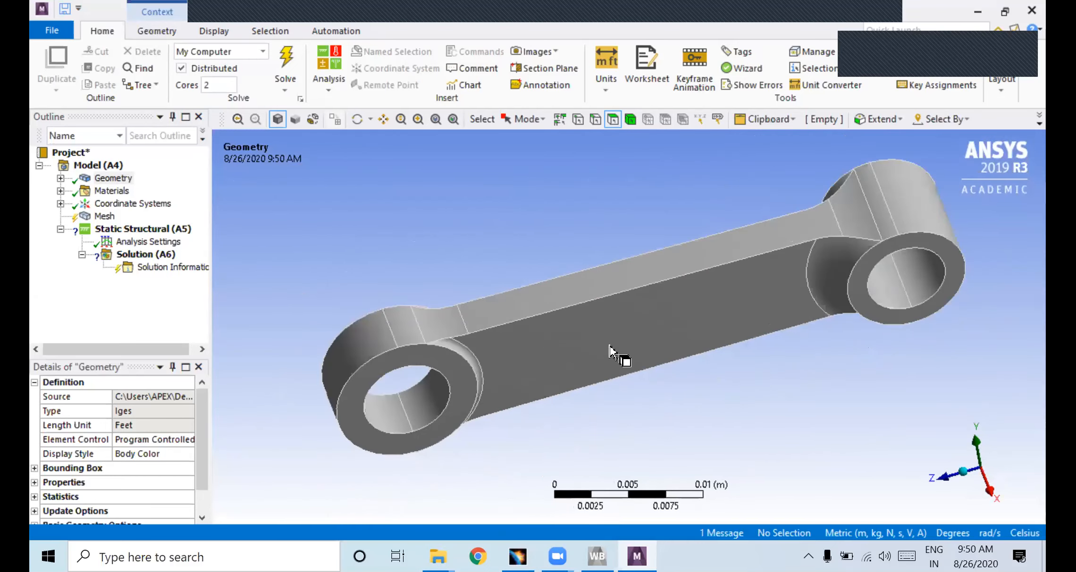
right_drag(611, 360, 676, 342)
scroll(663, 358, down, 5)
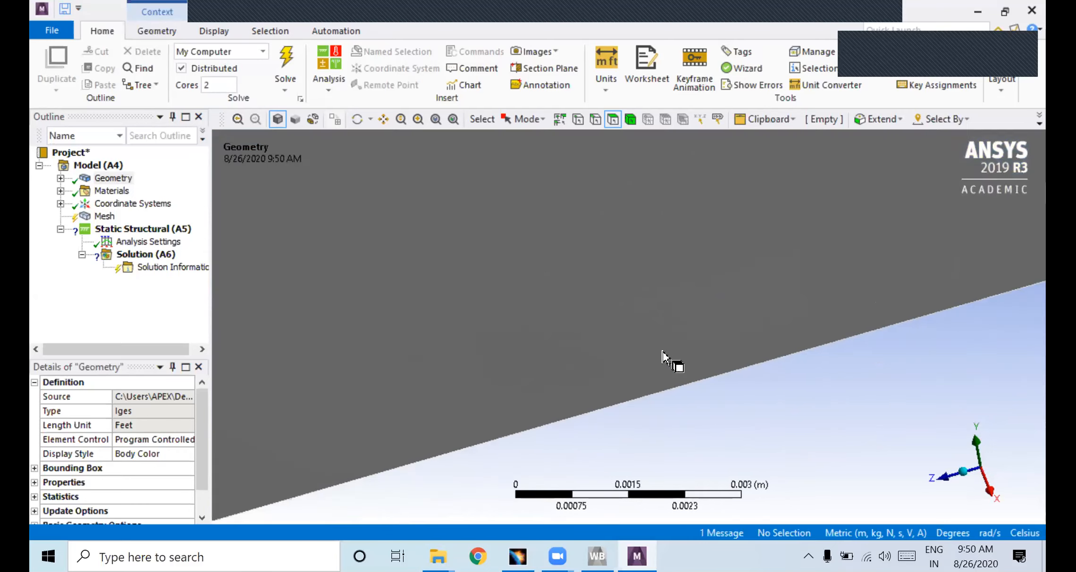
ctrl+middle_drag(654, 374, 691, 385)
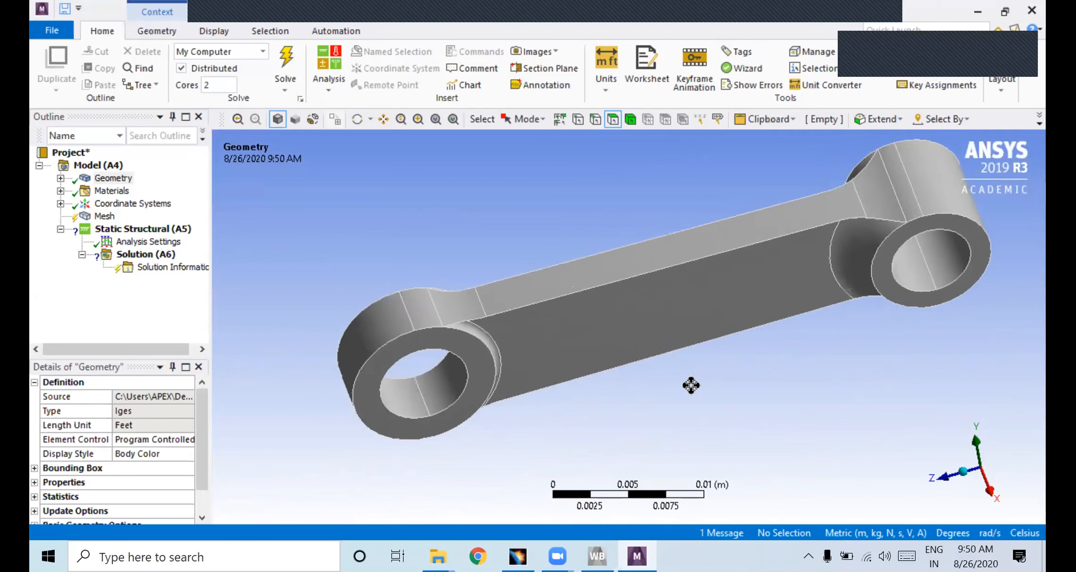
mouse_move(553, 354)
ctrl+middle_down()
mouse_move(633, 365)
mouse_move(478, 349)
mouse_move(566, 360)
ctrl+middle_up()
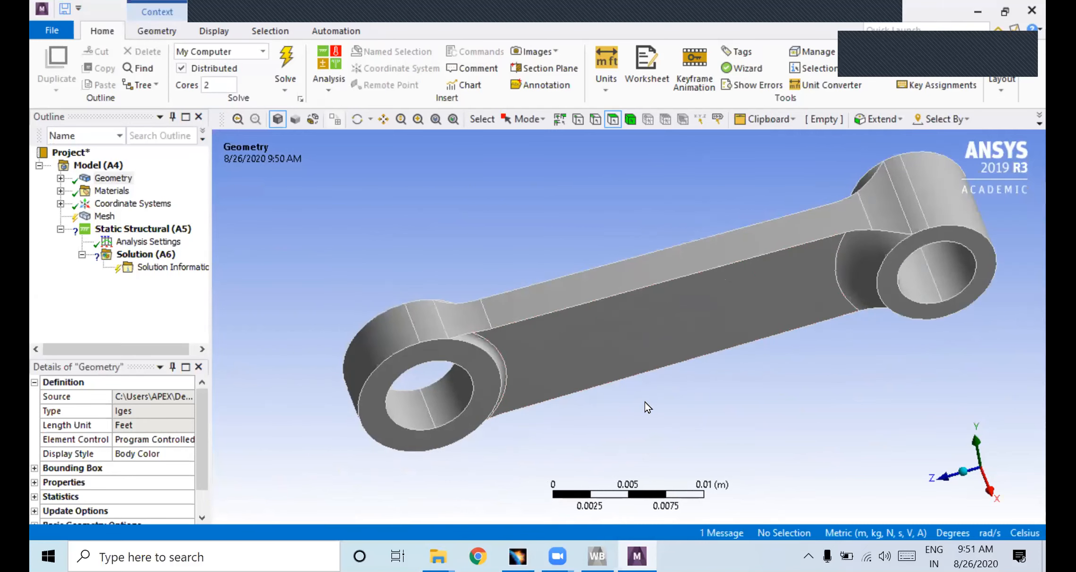
middle_drag(646, 397, 619, 314)
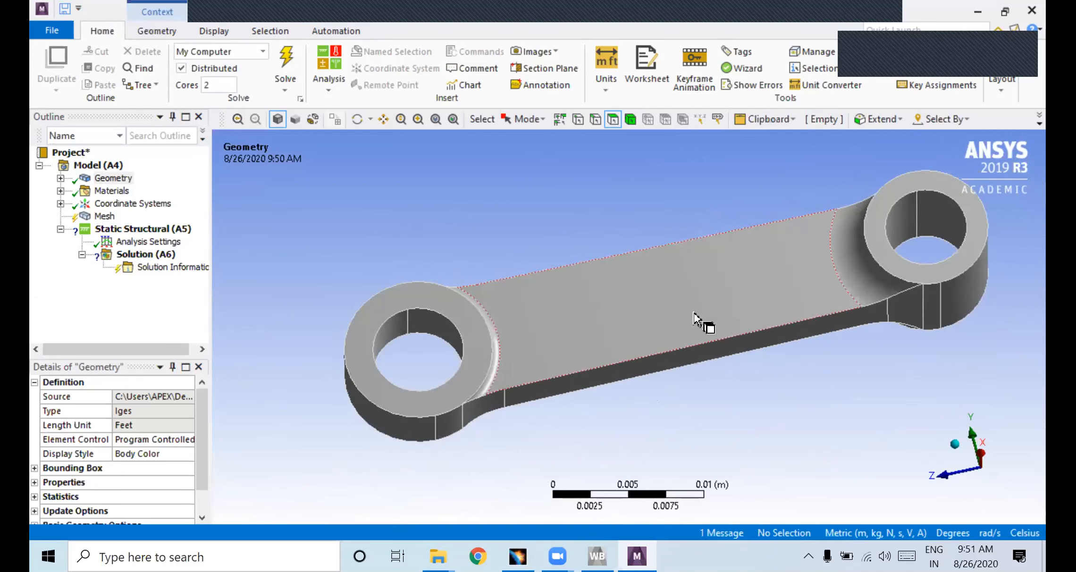
scroll(708, 311, down, 5)
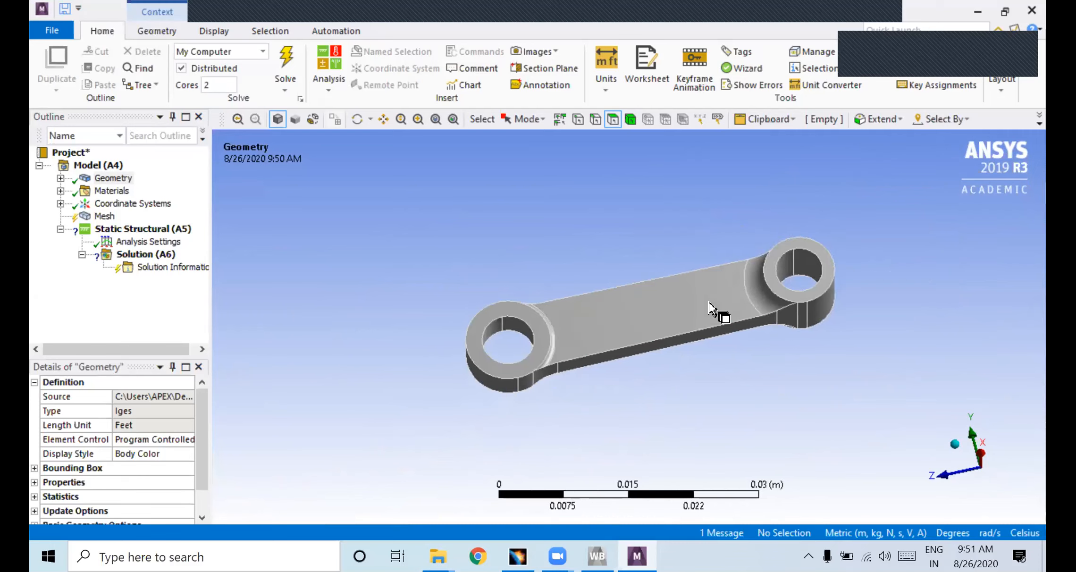
ctrl+middle_drag(710, 307, 675, 307)
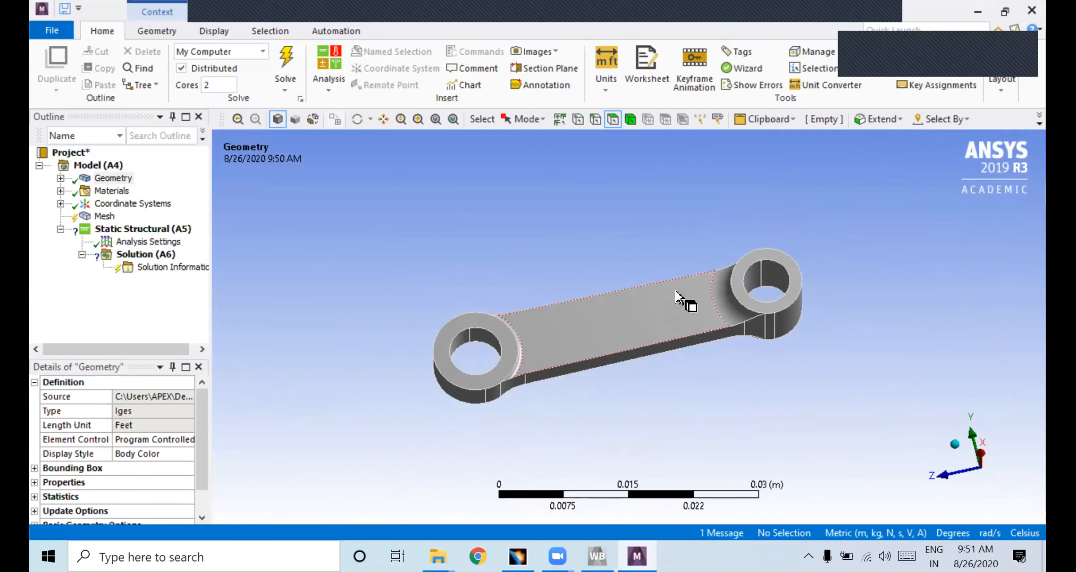
Fit the whole connecting rod in the graphics view and inspect it from another orientation
right_drag(626, 259, 690, 265)
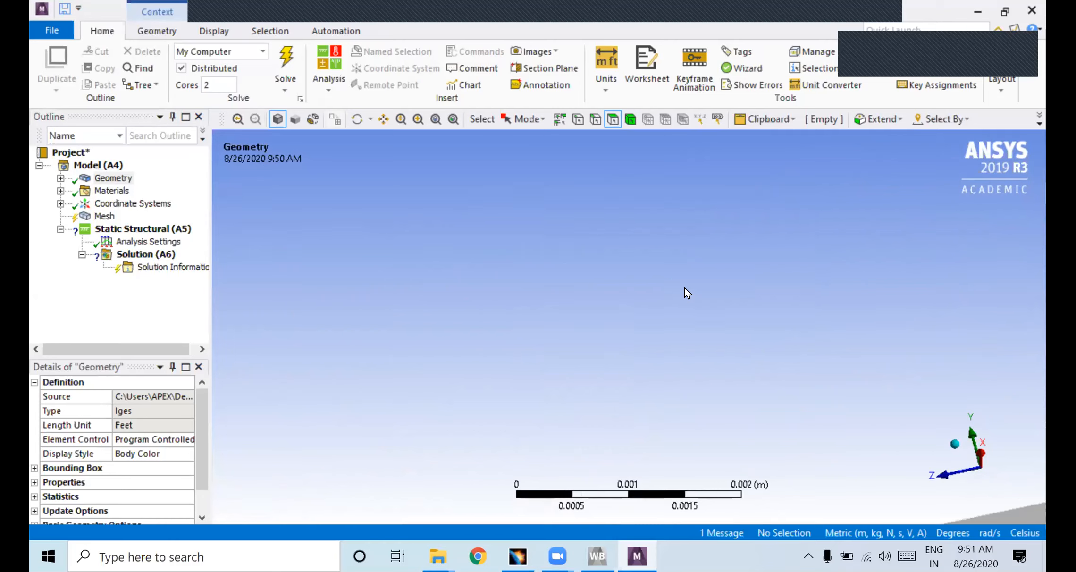
right_click(684, 288)
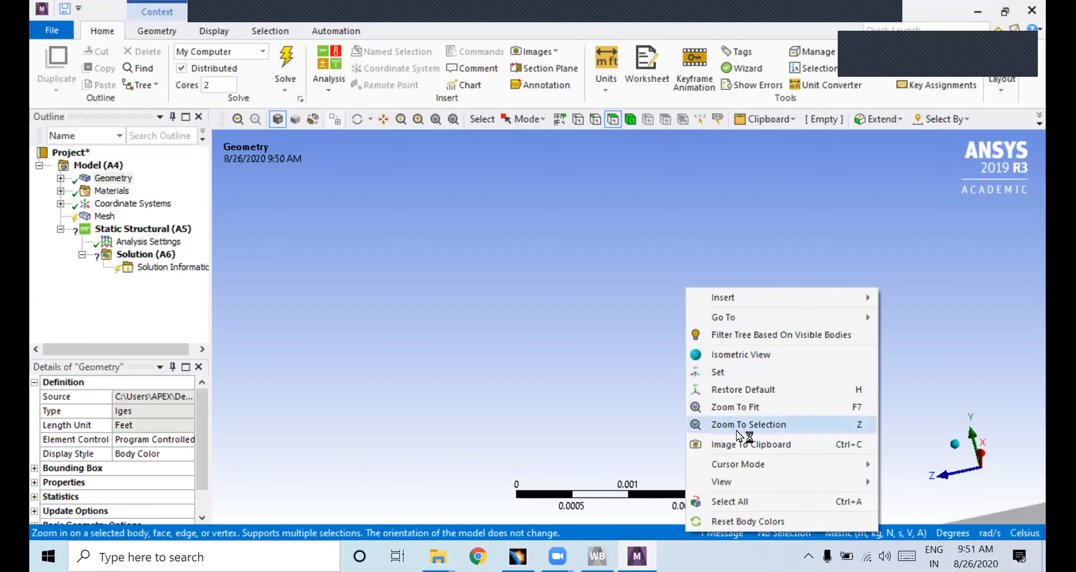
click(777, 407)
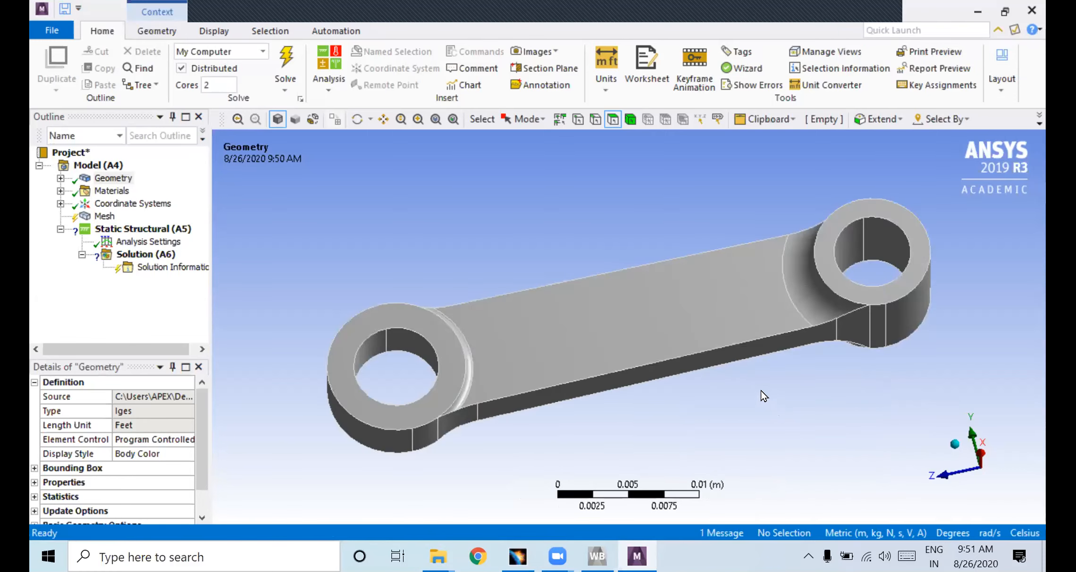
middle_drag(746, 374, 702, 320)
scroll(701, 319, up, 3)
scroll(701, 319, down, 7)
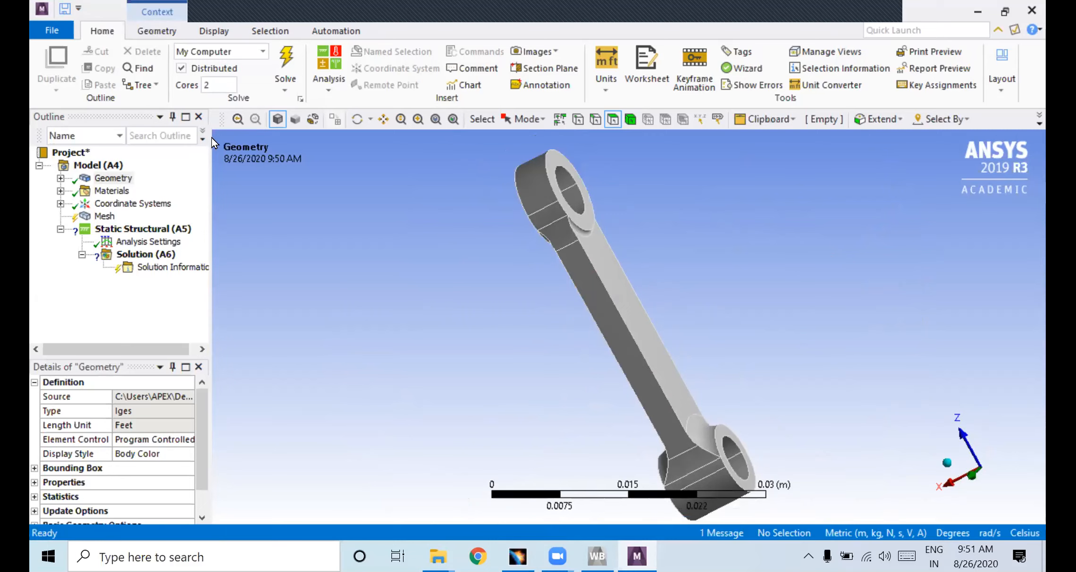
Assign Structural Steel as the material of the connecting rod's part body, widening the outline to show the full body name
mouse_move(637, 556)
click(106, 178)
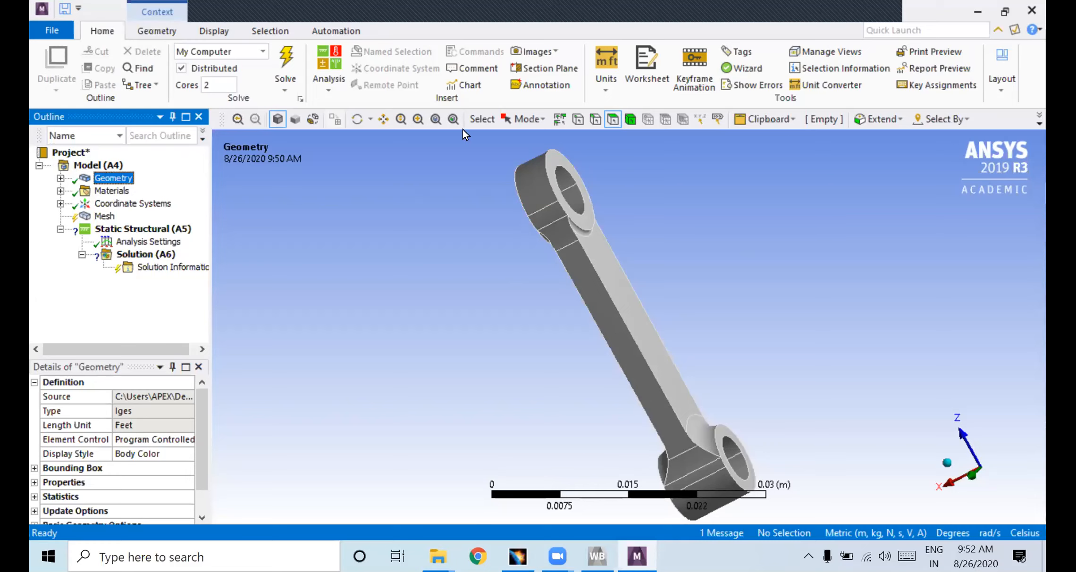
click(61, 178)
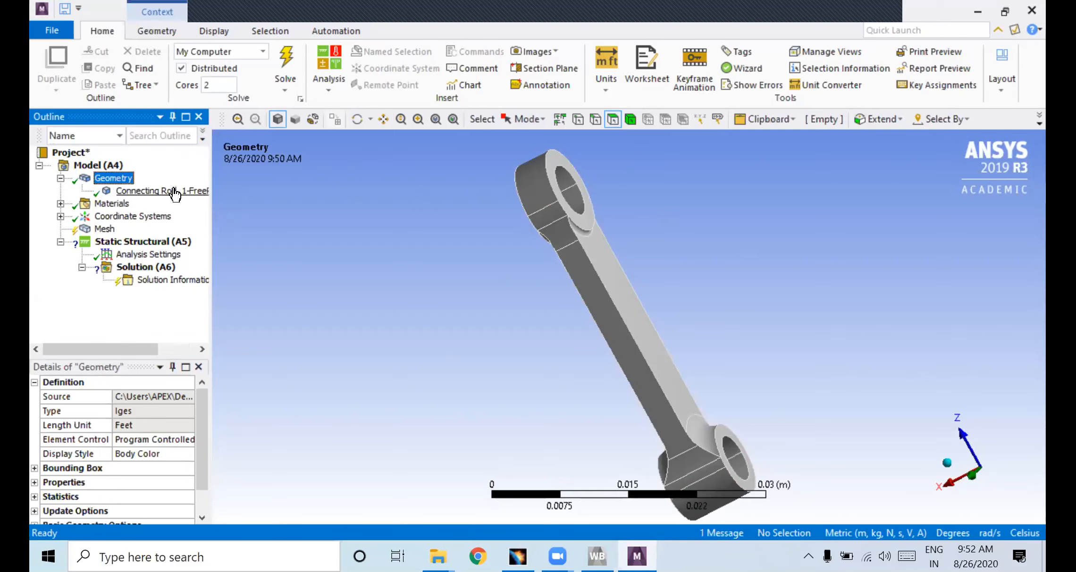
click(175, 193)
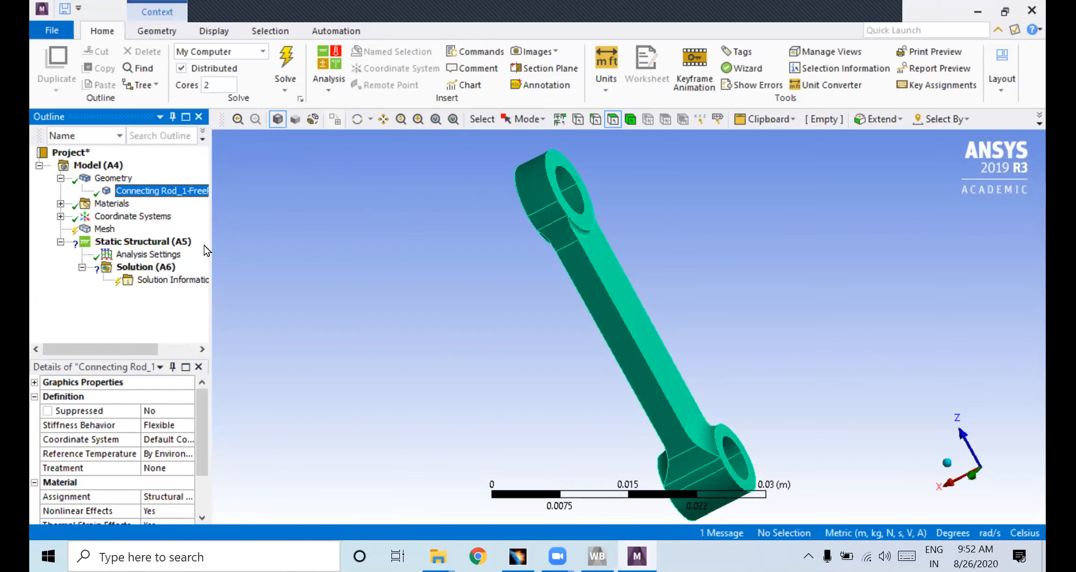
drag(207, 244, 266, 244)
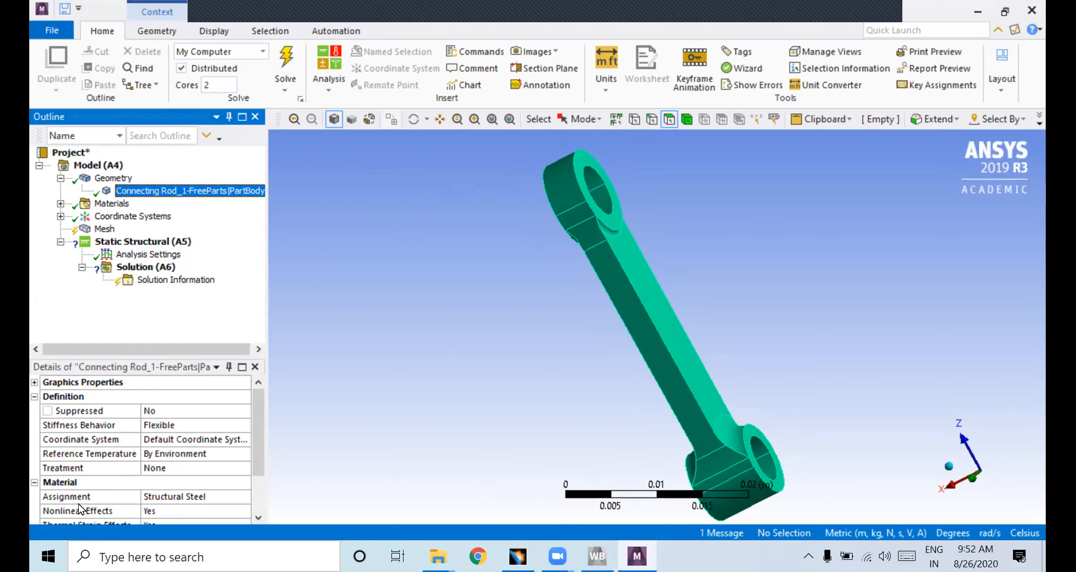
click(186, 500)
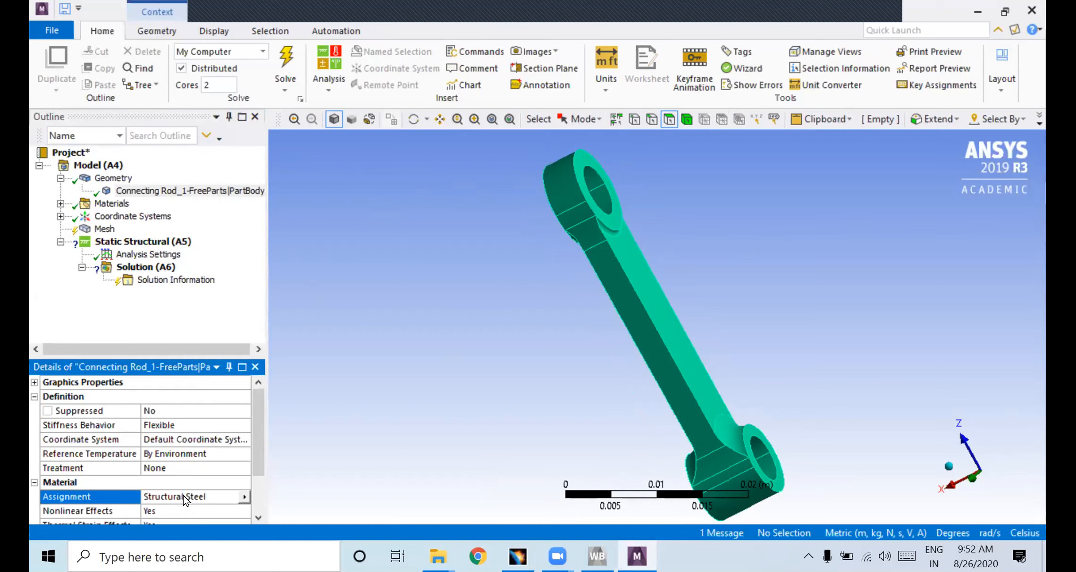
click(245, 497)
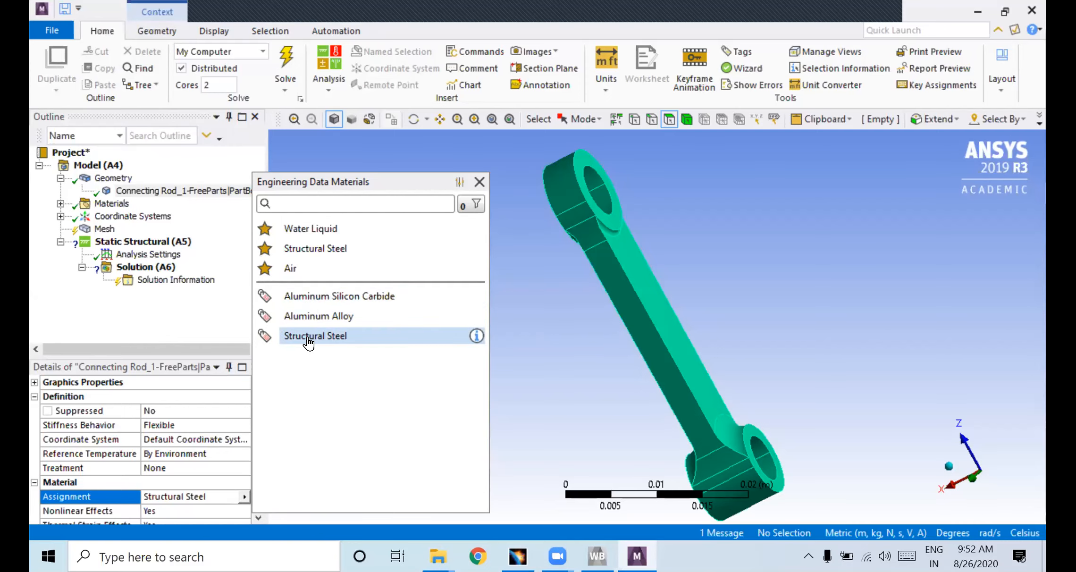
click(308, 338)
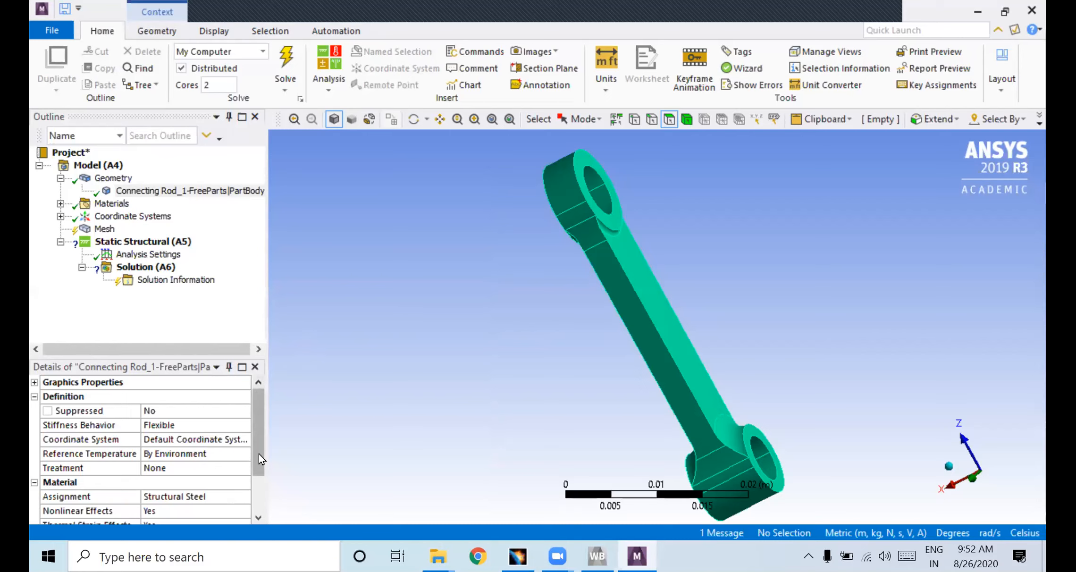
Check the volume and mass in the connecting rod body's properties
scroll(259, 450, down, 2)
mouse_move(256, 460)
mouse_down()
mouse_move(256, 425)
mouse_move(251, 477)
mouse_up()
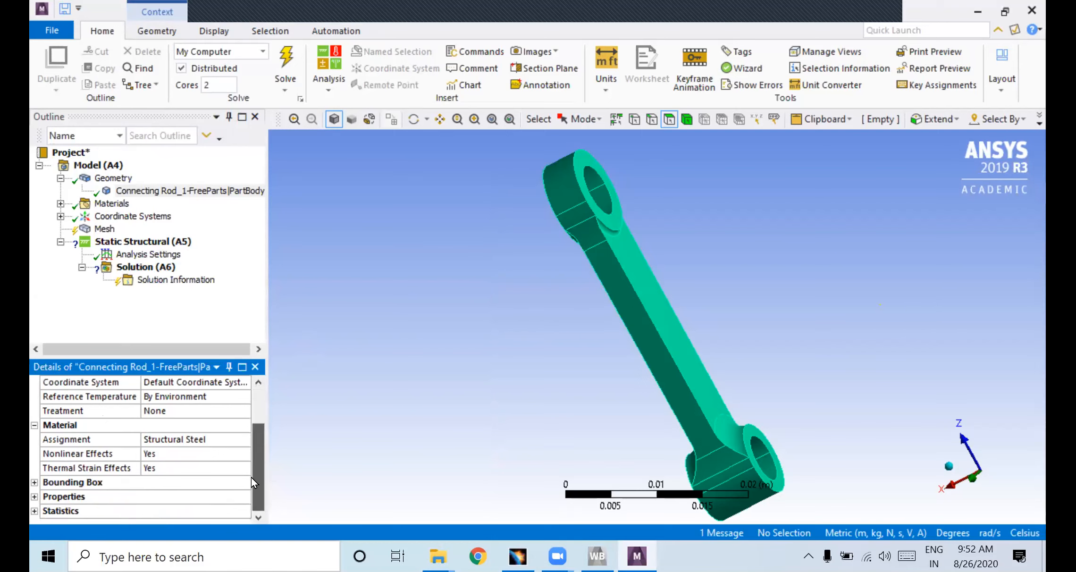
click(34, 497)
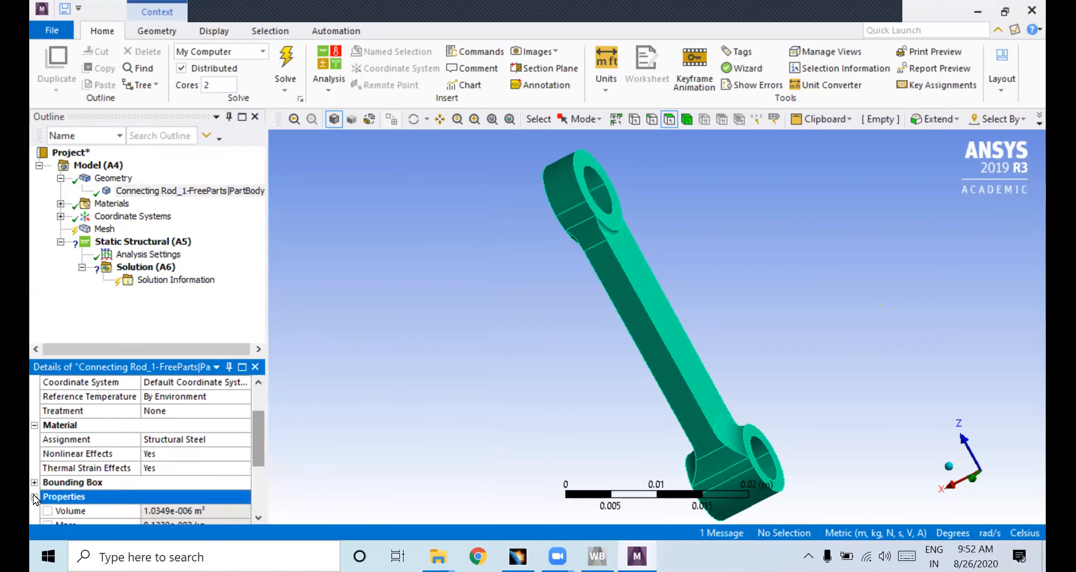
drag(259, 441, 259, 455)
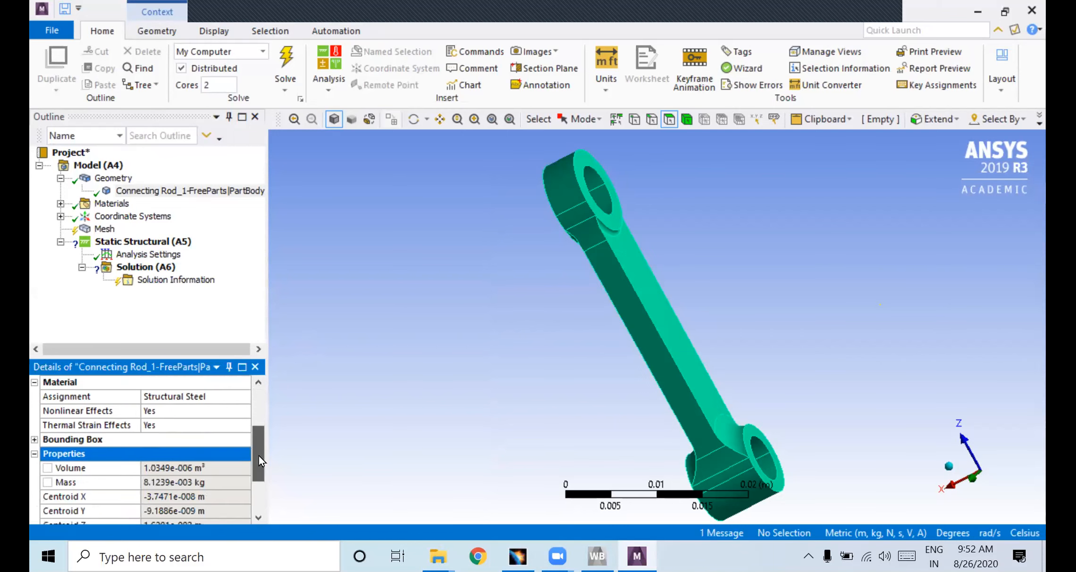
click(187, 479)
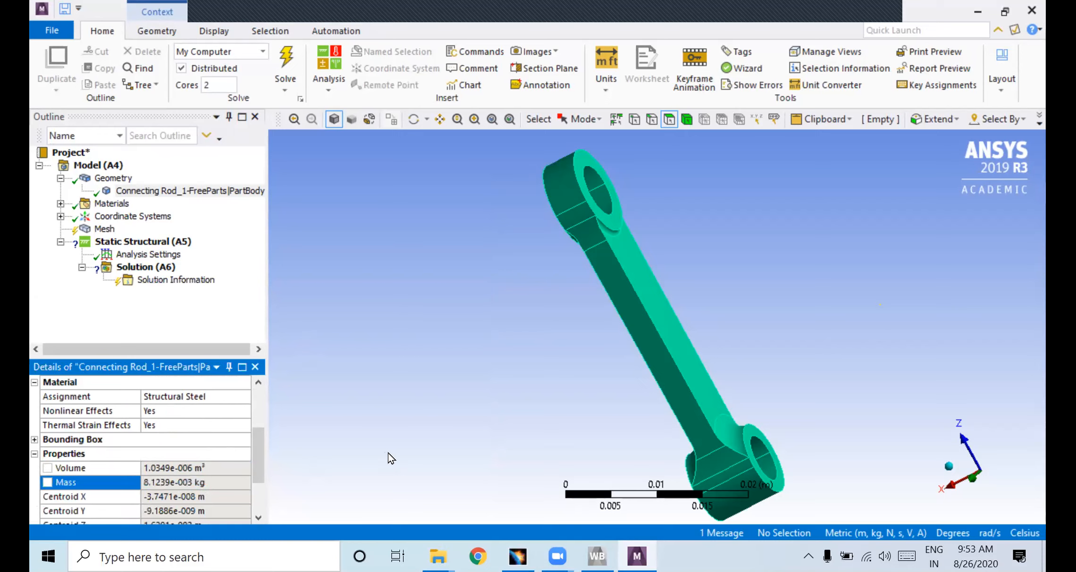
click(388, 457)
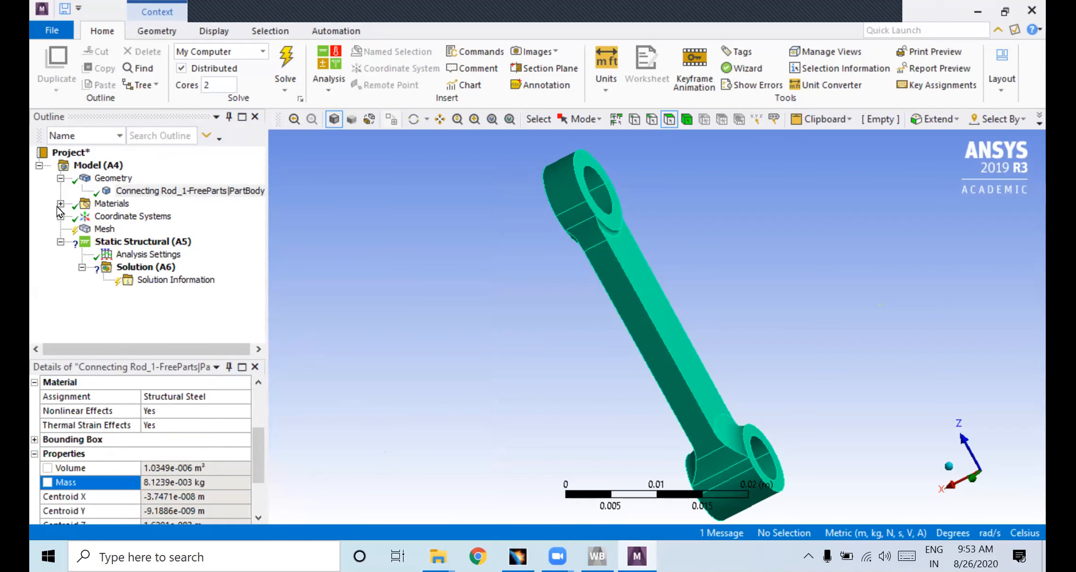
Collapse the geometry branch and review the materials available in the model
click(60, 178)
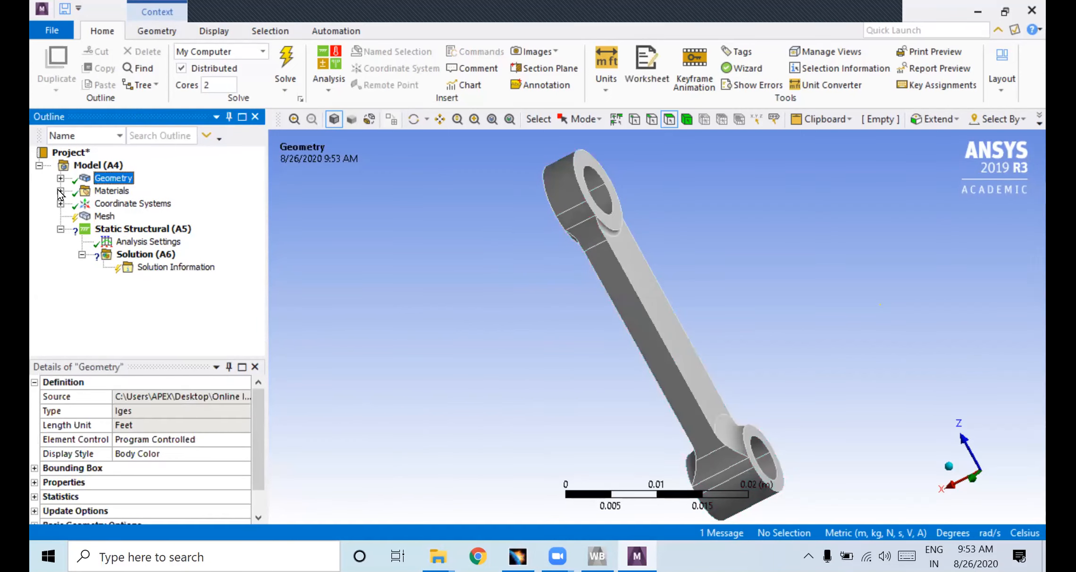
click(61, 191)
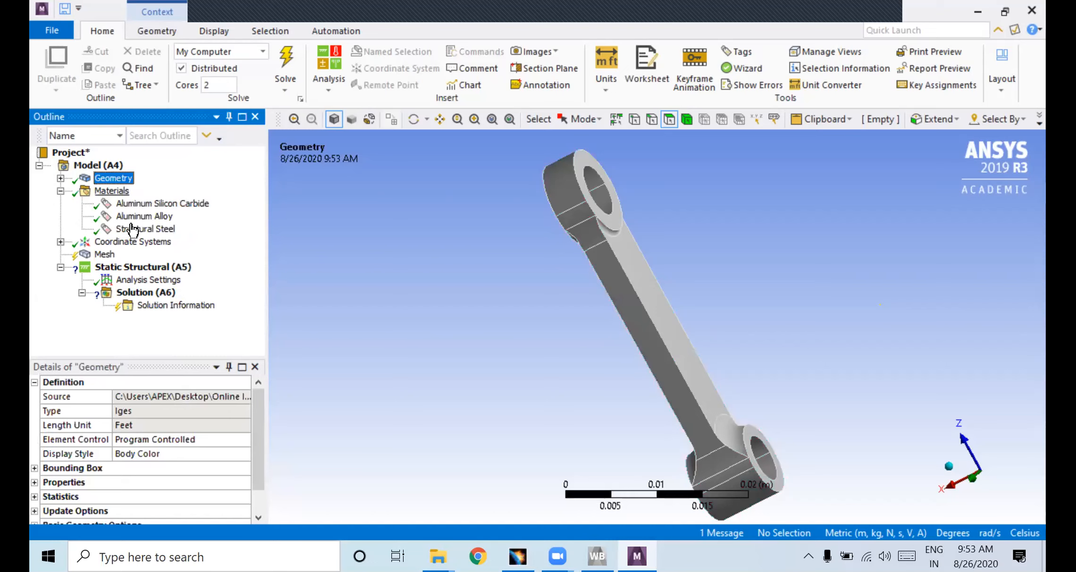
click(61, 191)
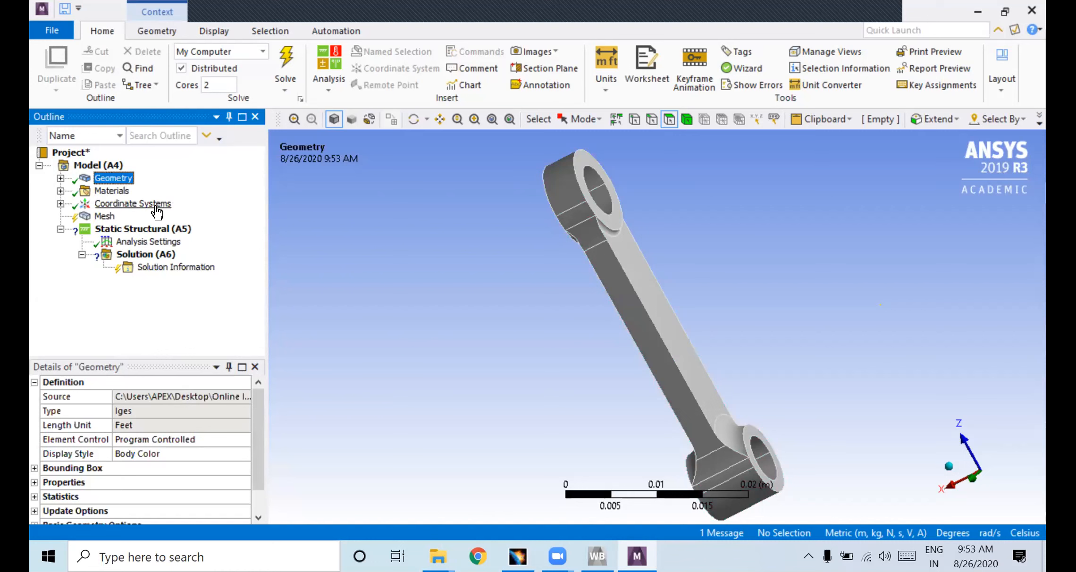
Generate the connecting rod's mesh with the default element size and Mechanical physics preference
click(105, 216)
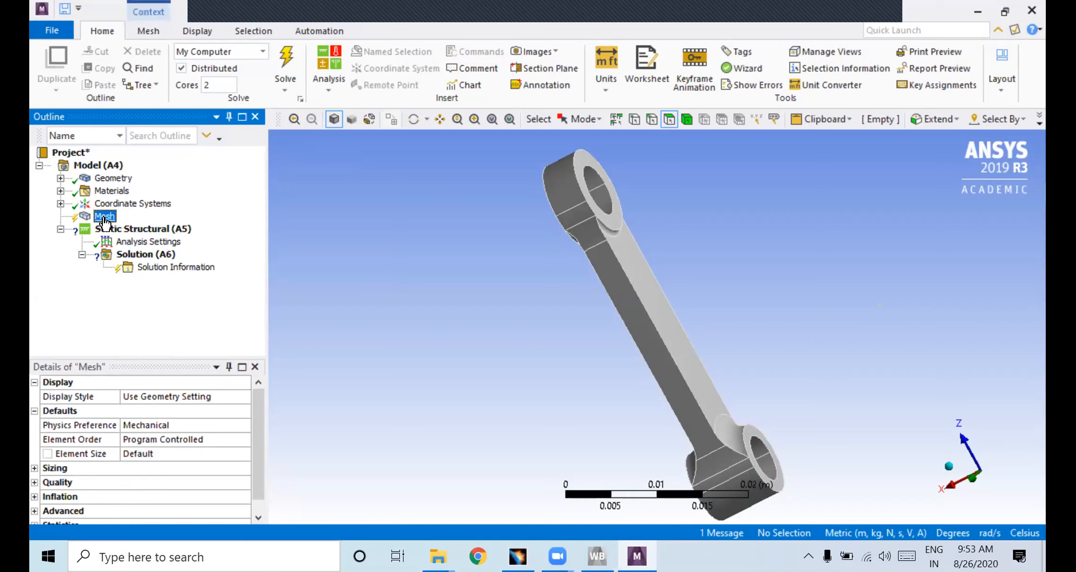
right_click(102, 219)
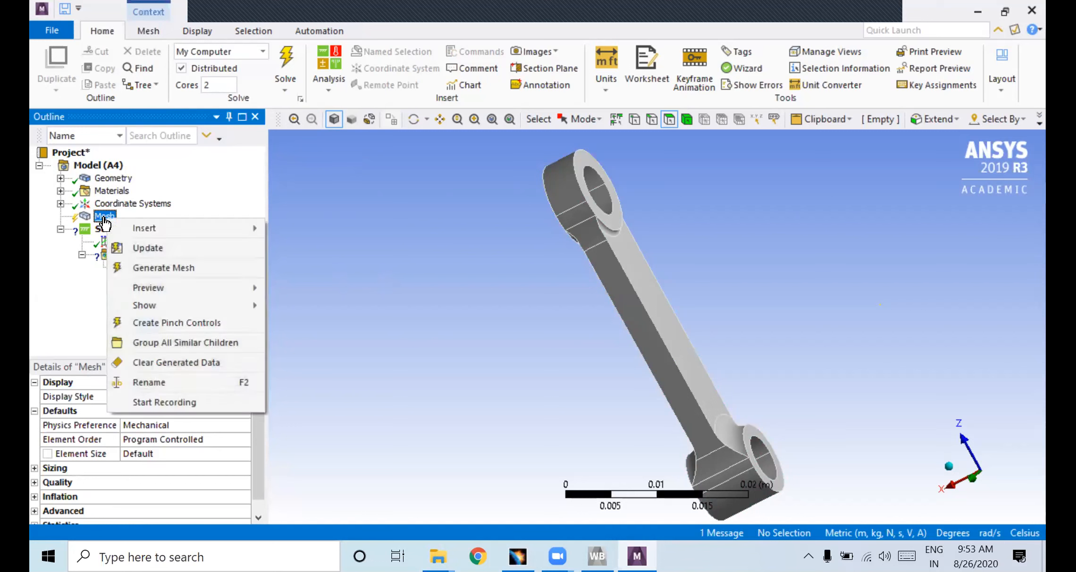
click(197, 274)
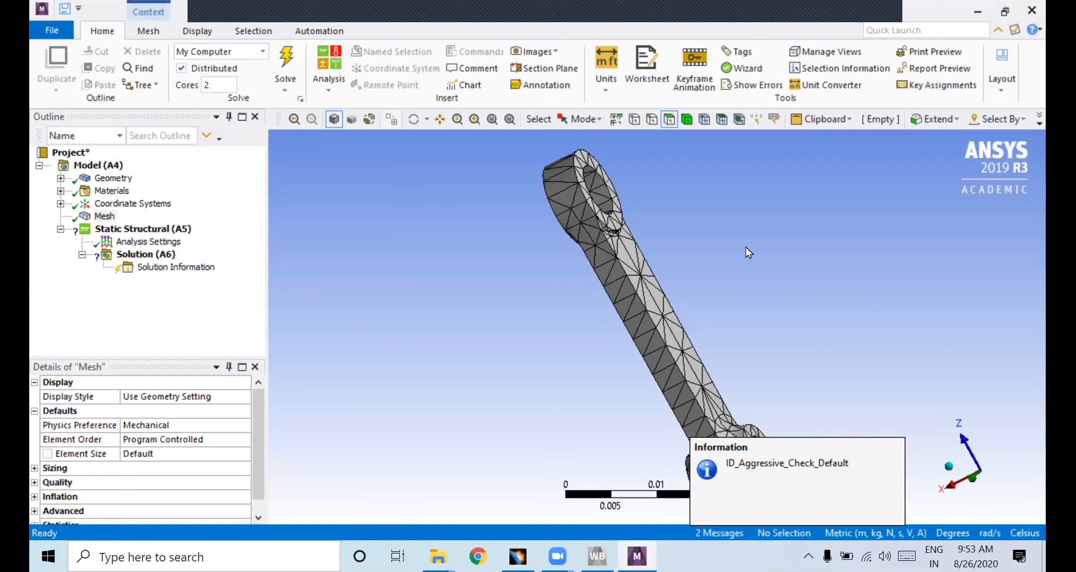
Examine the generated mesh elements on the connecting rod's shank and both ends from several angles
middle_drag(717, 231, 583, 229)
scroll(595, 240, up, 6)
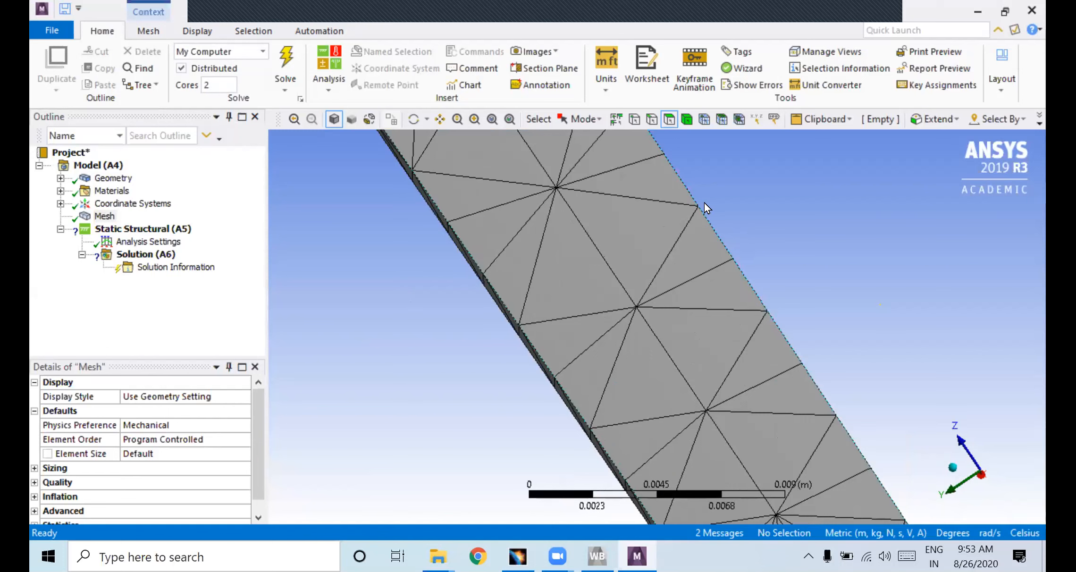
scroll(690, 279, down, 5)
middle_drag(609, 307, 740, 257)
mouse_move(745, 224)
middle_down()
mouse_move(745, 209)
mouse_move(757, 360)
mouse_move(742, 327)
mouse_move(746, 228)
middle_up()
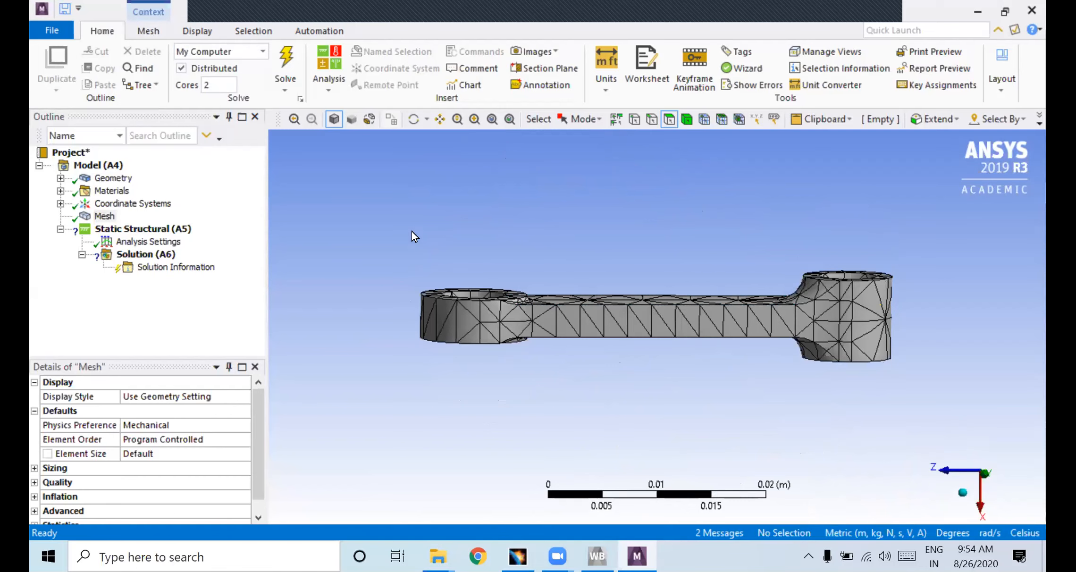
click(661, 300)
middle_drag(764, 264, 717, 323)
click(725, 261)
mouse_move(617, 256)
middle_down()
mouse_move(614, 171)
mouse_move(631, 245)
middle_up()
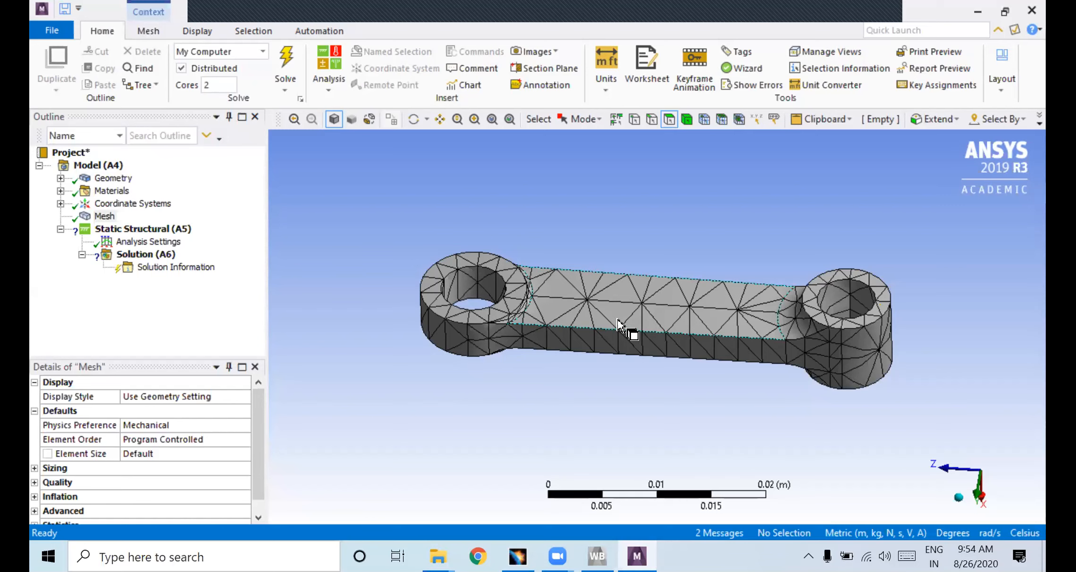
click(618, 320)
click(609, 416)
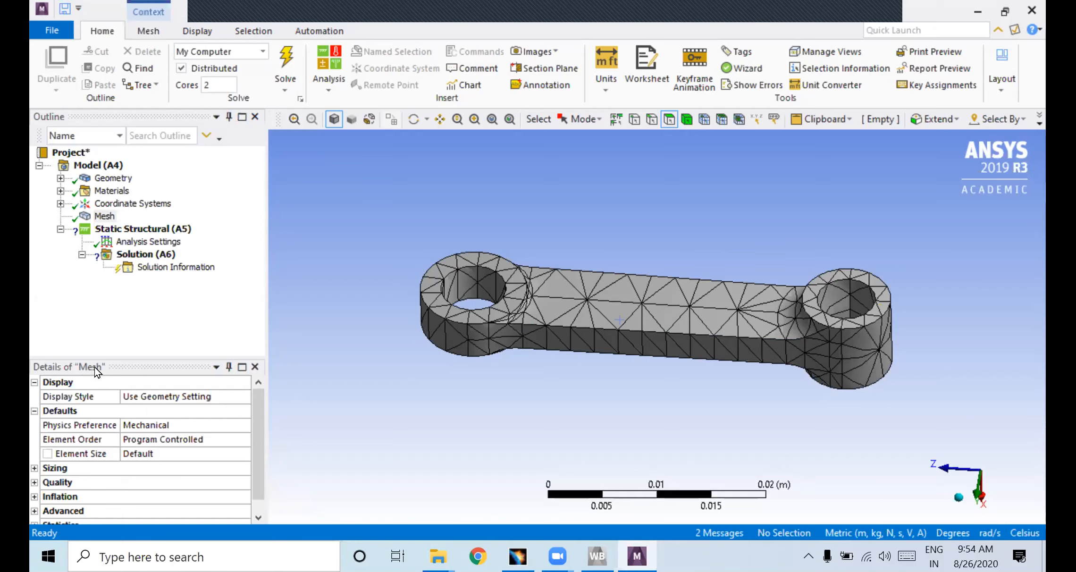
Review the mesh's sizing settings, including adaptive sizing, resolution, defeature size, transition, span angle center and bounding box values
click(97, 292)
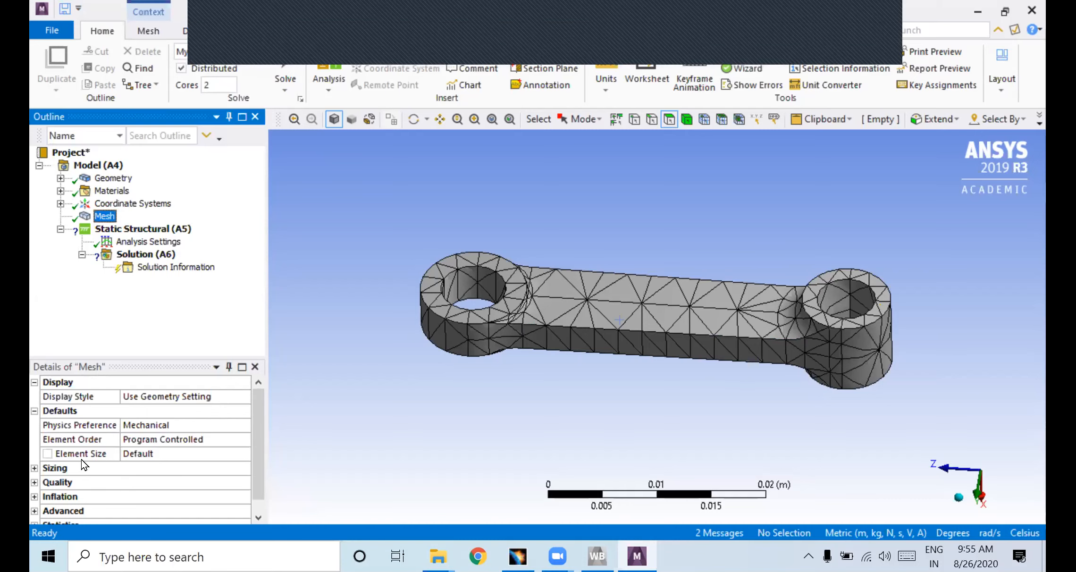
click(34, 467)
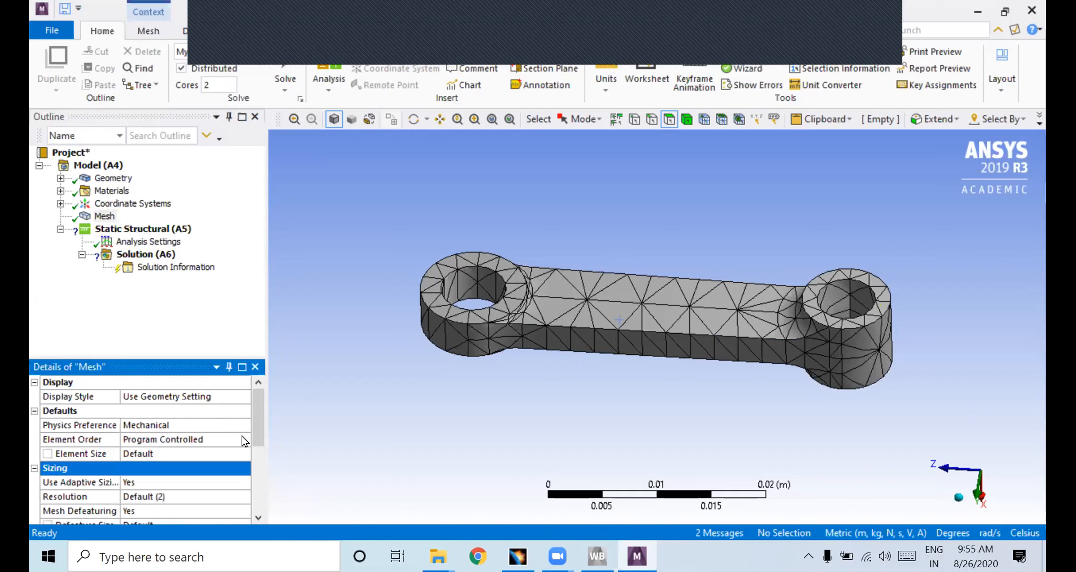
scroll(109, 460, down, 2)
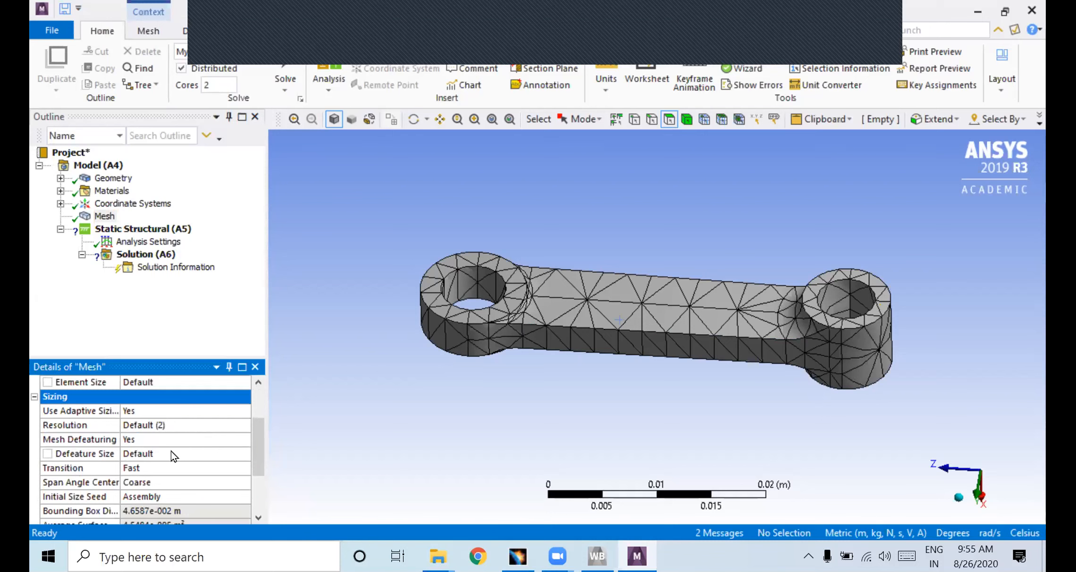
drag(259, 448, 260, 462)
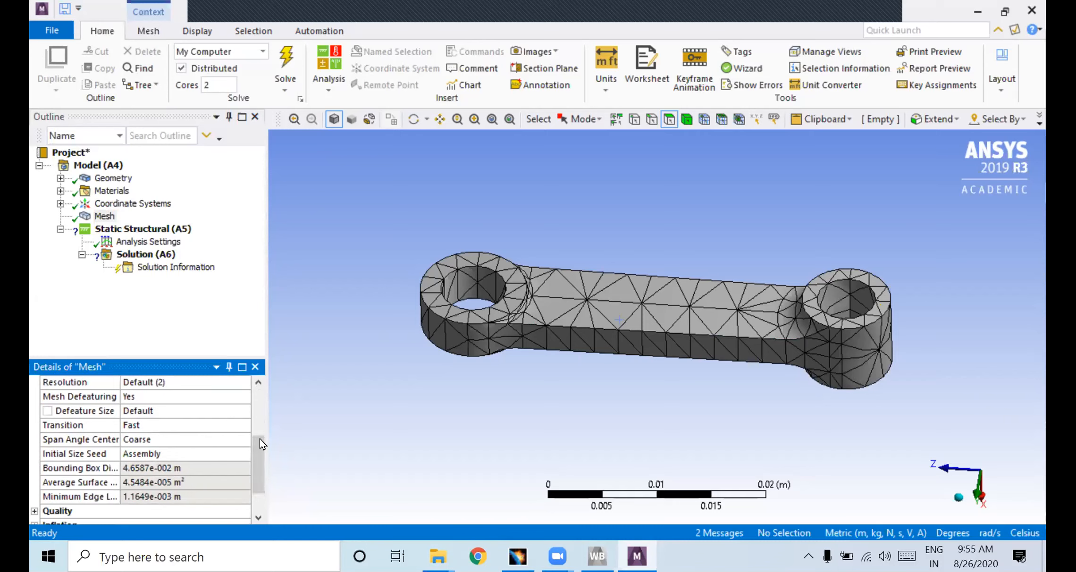
drag(262, 444, 265, 426)
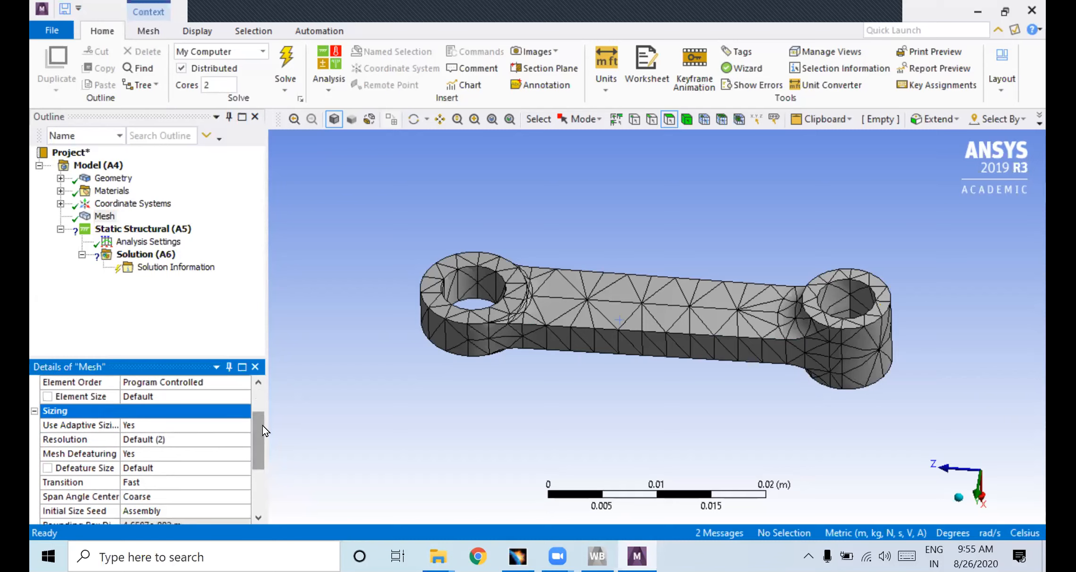
drag(259, 438, 260, 421)
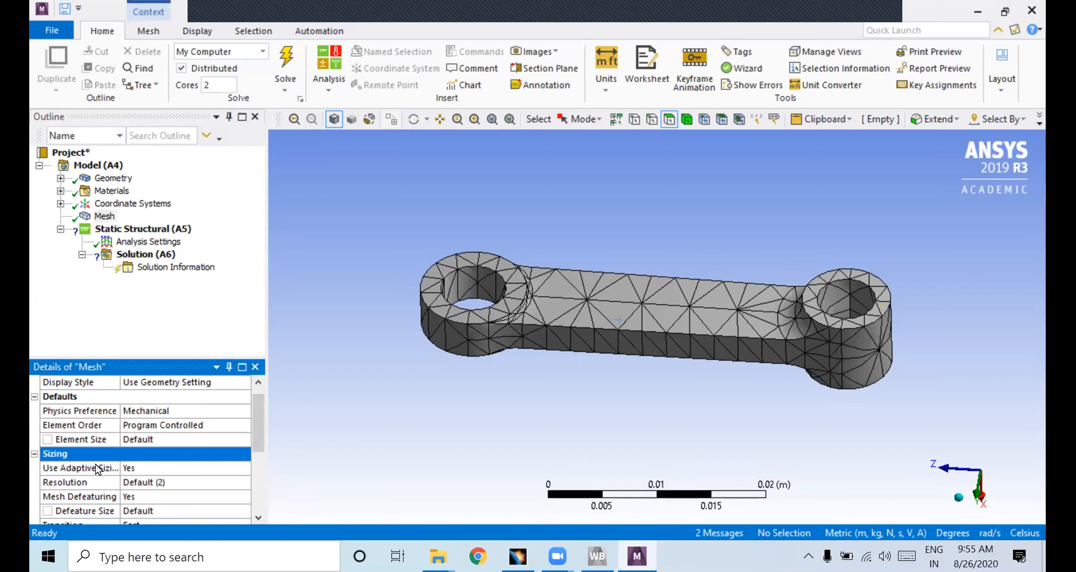
drag(255, 411, 255, 440)
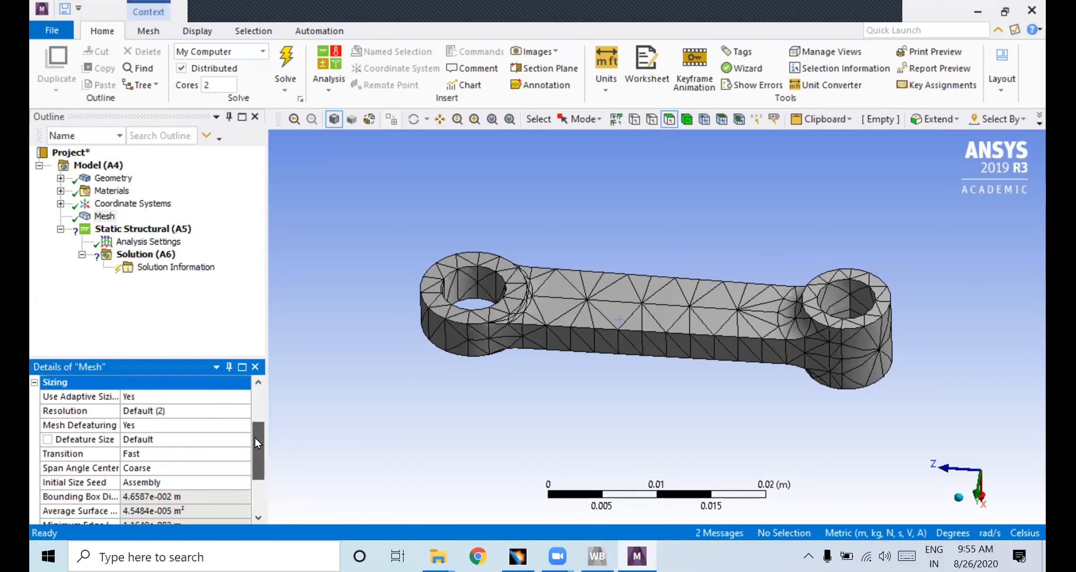
Set the mesh's span angle center to Fine
click(178, 462)
click(241, 466)
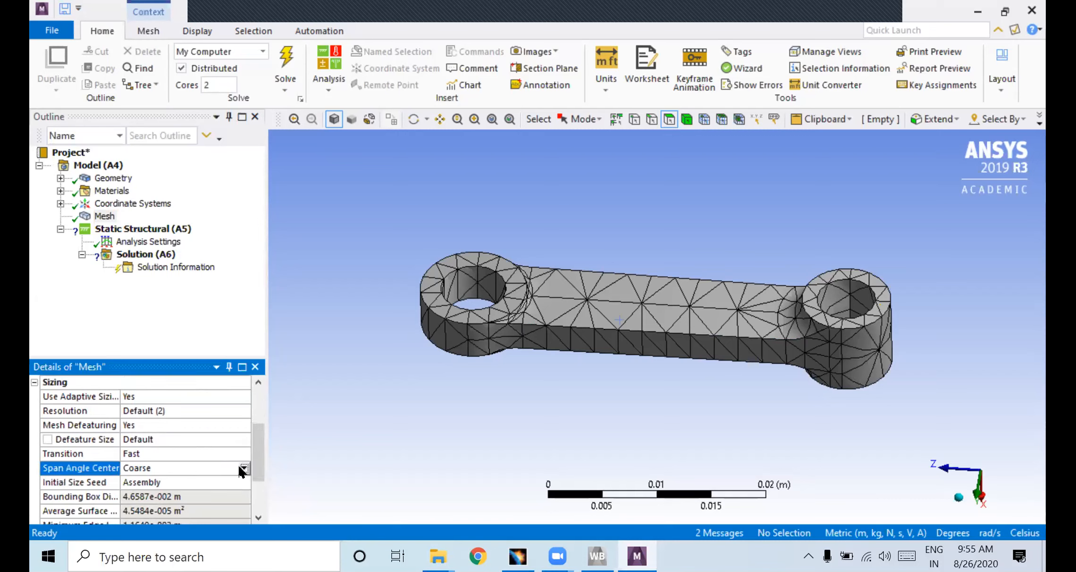
click(106, 470)
click(243, 467)
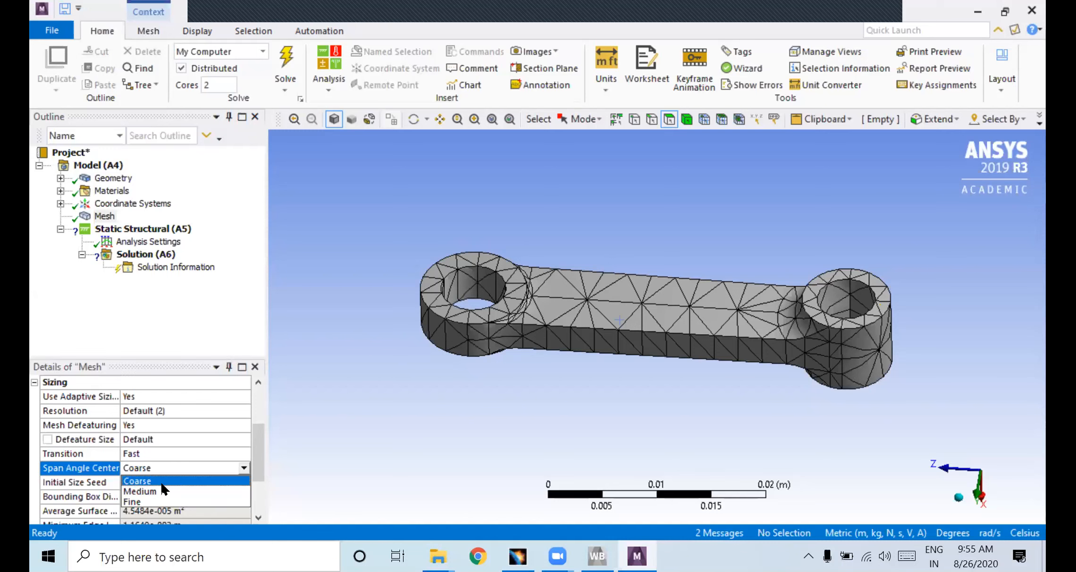
click(154, 501)
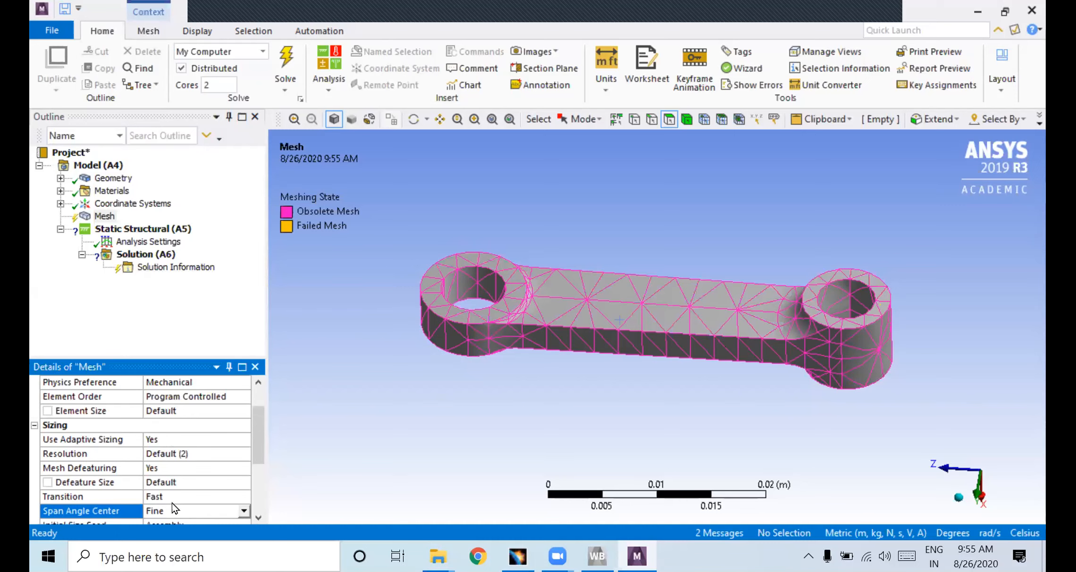
Regenerate the connecting rod's mesh and inspect the elements around both end holes
right_click(104, 217)
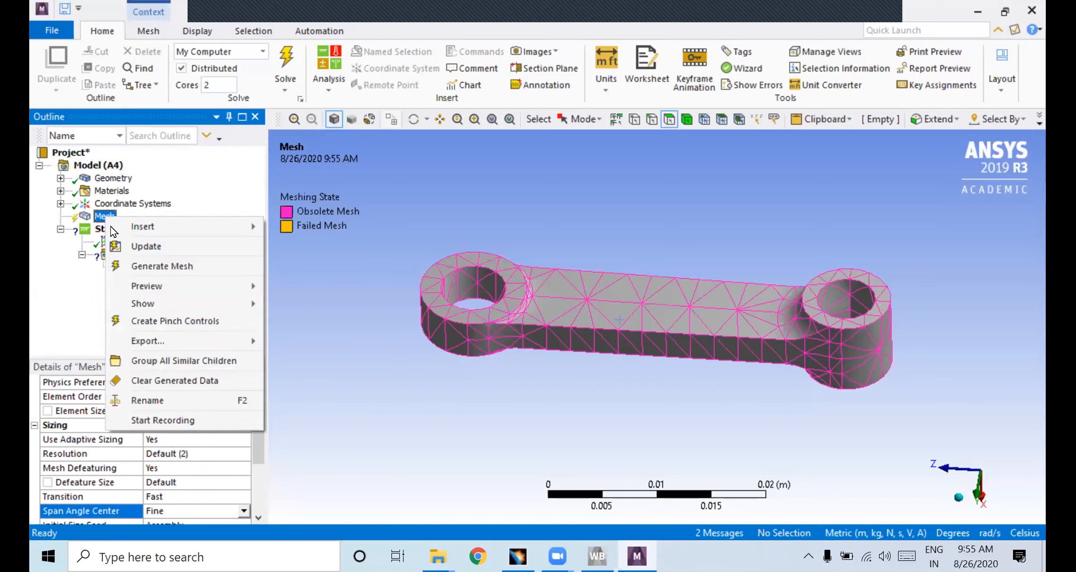
click(129, 268)
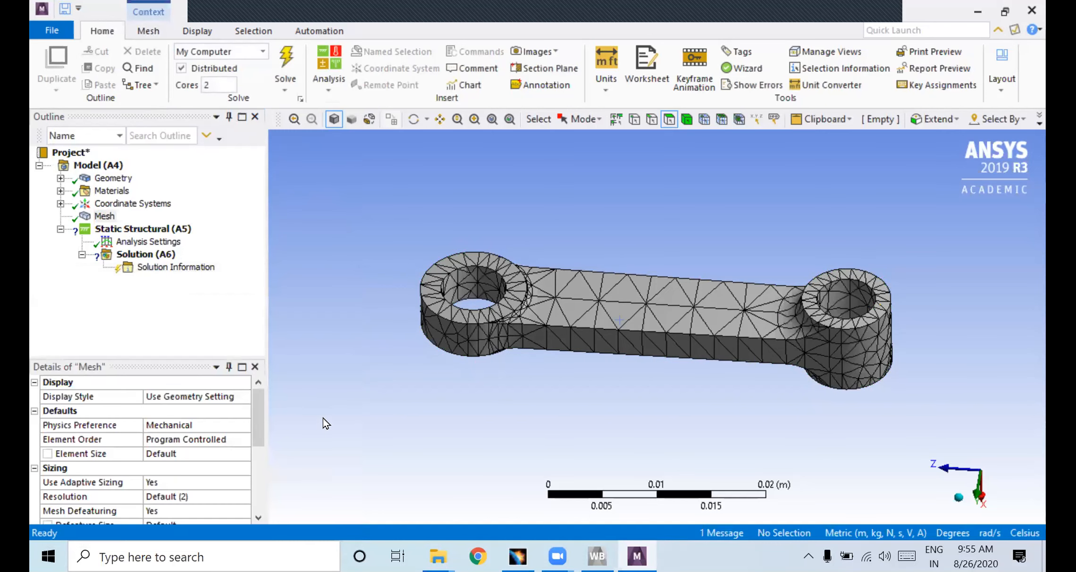
middle_drag(591, 401, 589, 424)
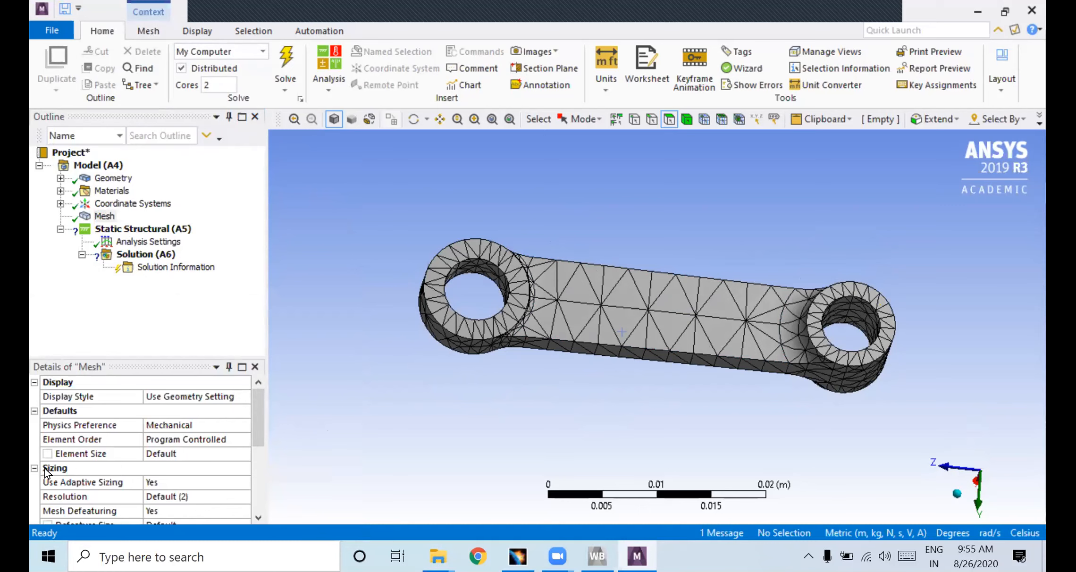
Set the mesh defeature size to 2.5 m and try to regenerate the connecting rod's mesh
click(255, 411)
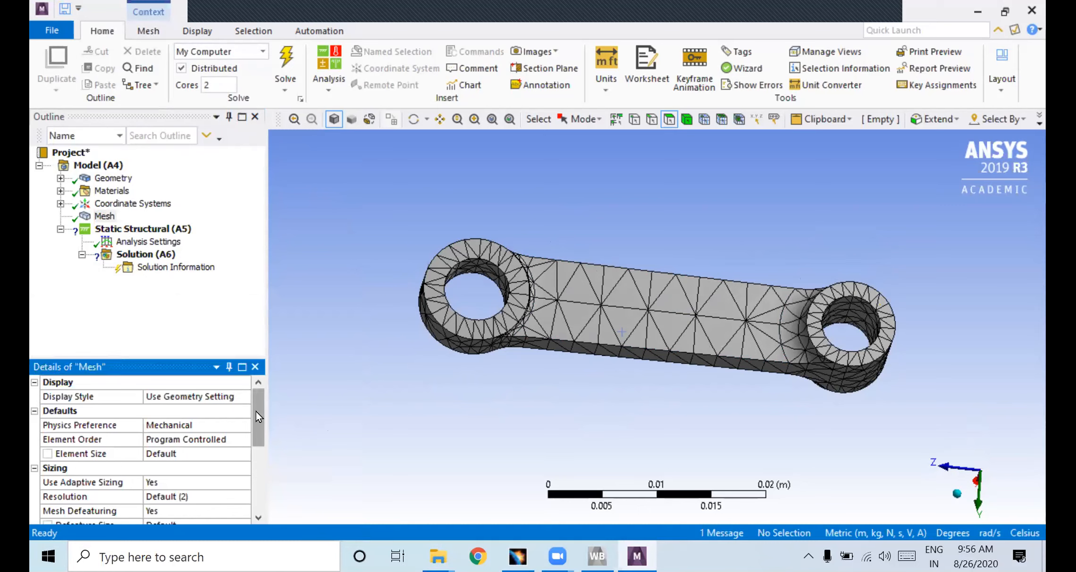
drag(256, 411, 256, 426)
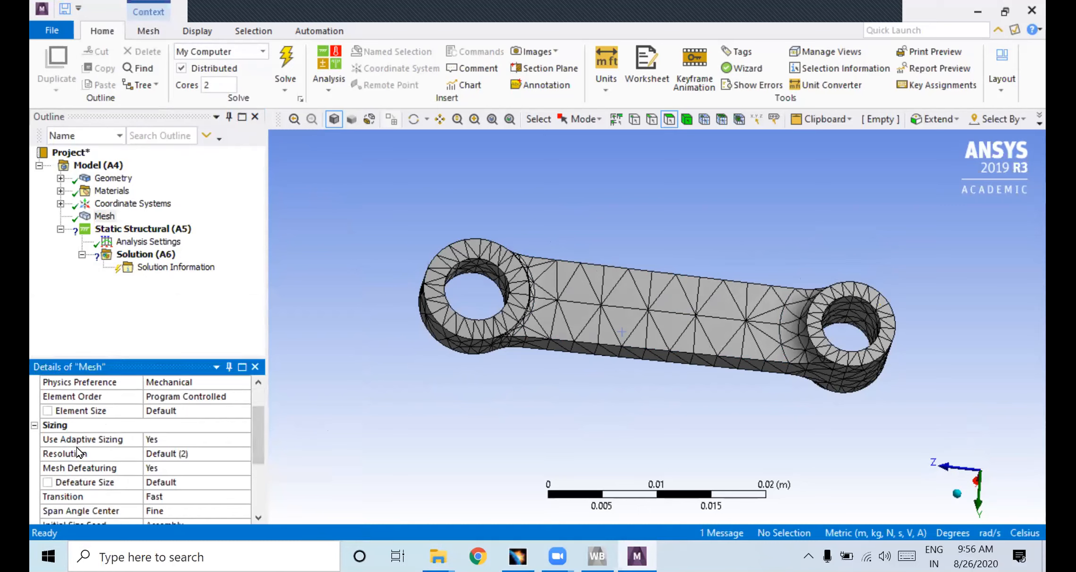
click(187, 482)
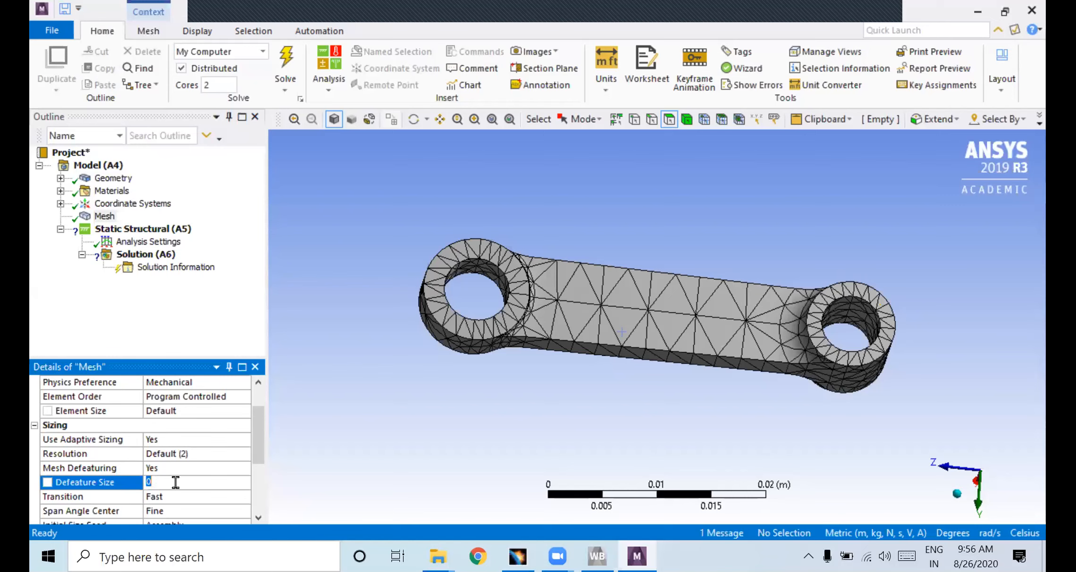
text(2.5)
key(Return)
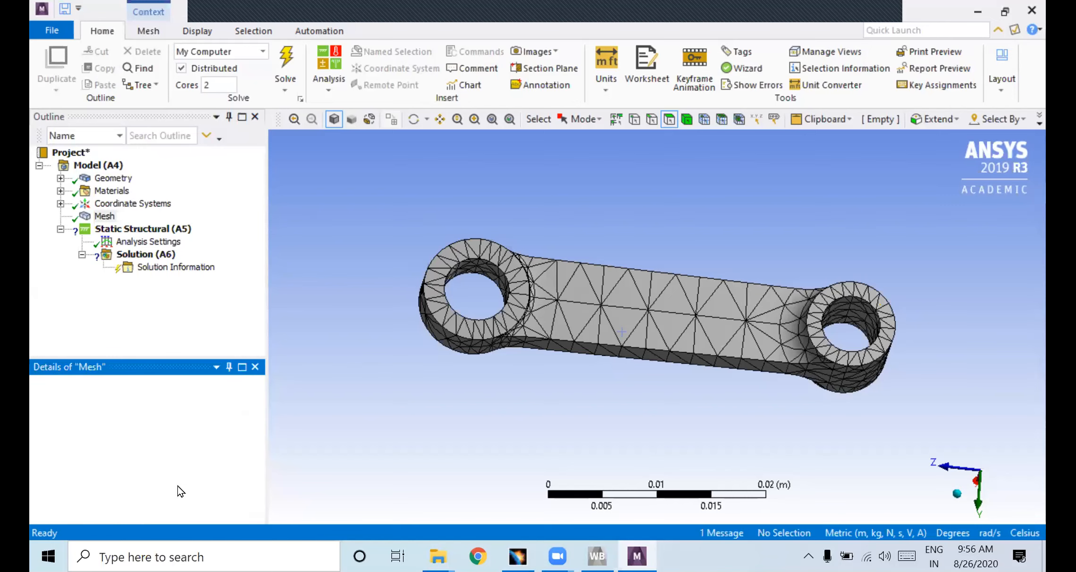
right_click(103, 219)
click(133, 267)
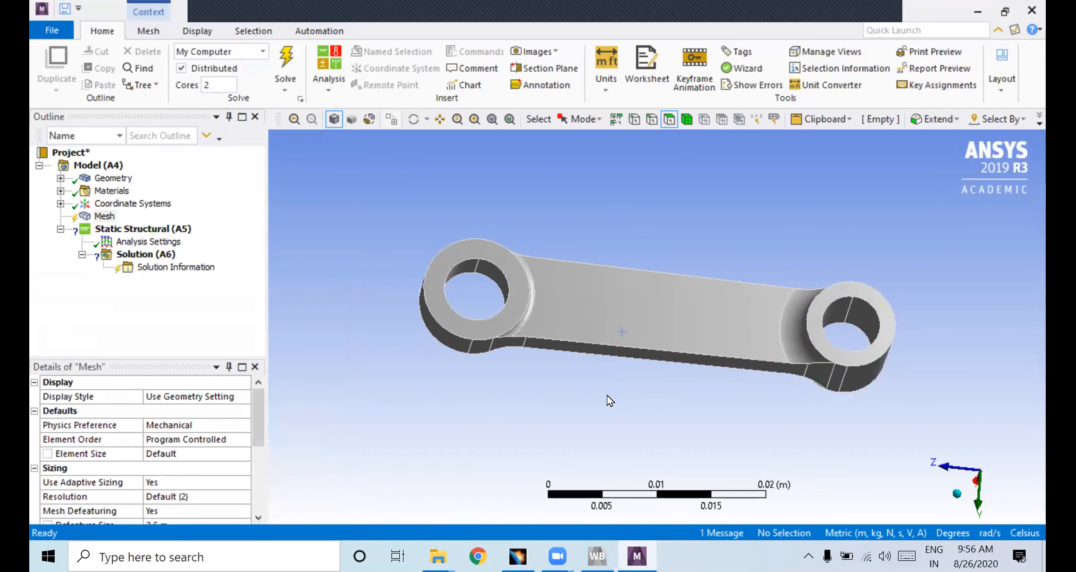
middle_drag(593, 400, 547, 348)
Flag the mesh's defeature size as a parameter
click(99, 217)
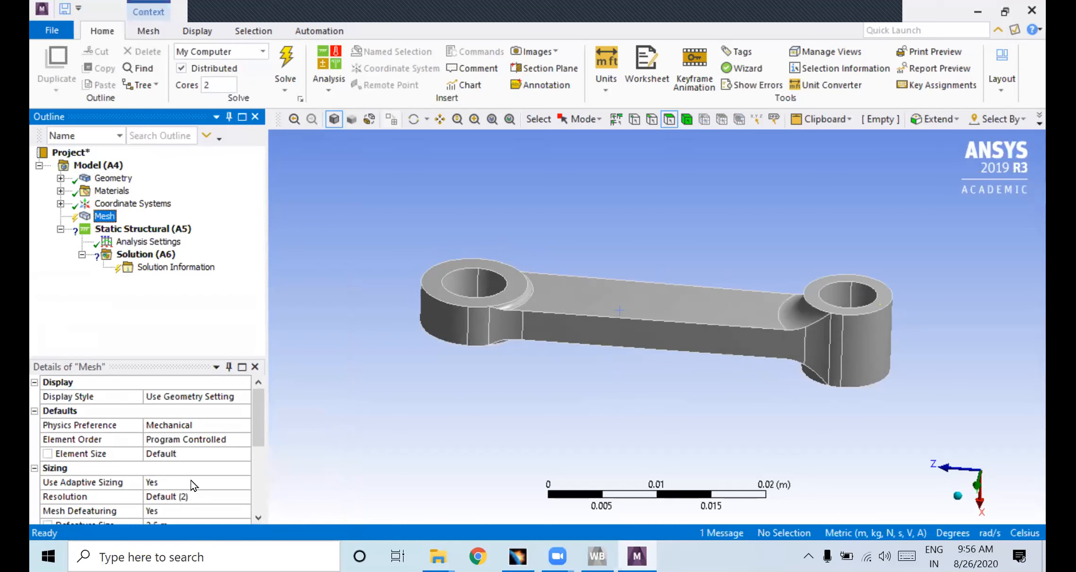
scroll(192, 481, down, 2)
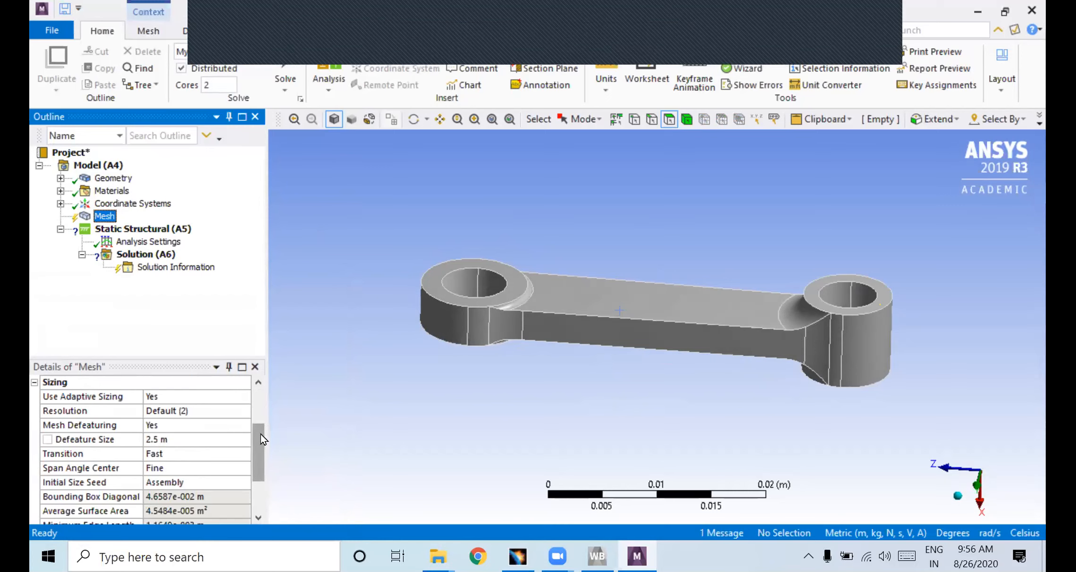
mouse_move(258, 434)
mouse_down()
mouse_move(258, 411)
mouse_move(261, 427)
mouse_up()
click(47, 482)
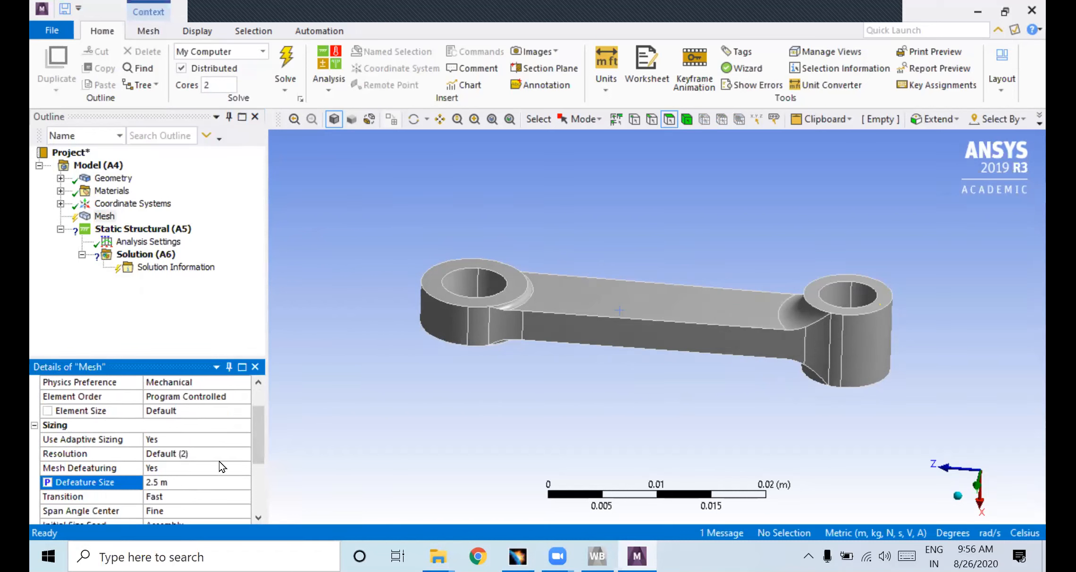
click(47, 482)
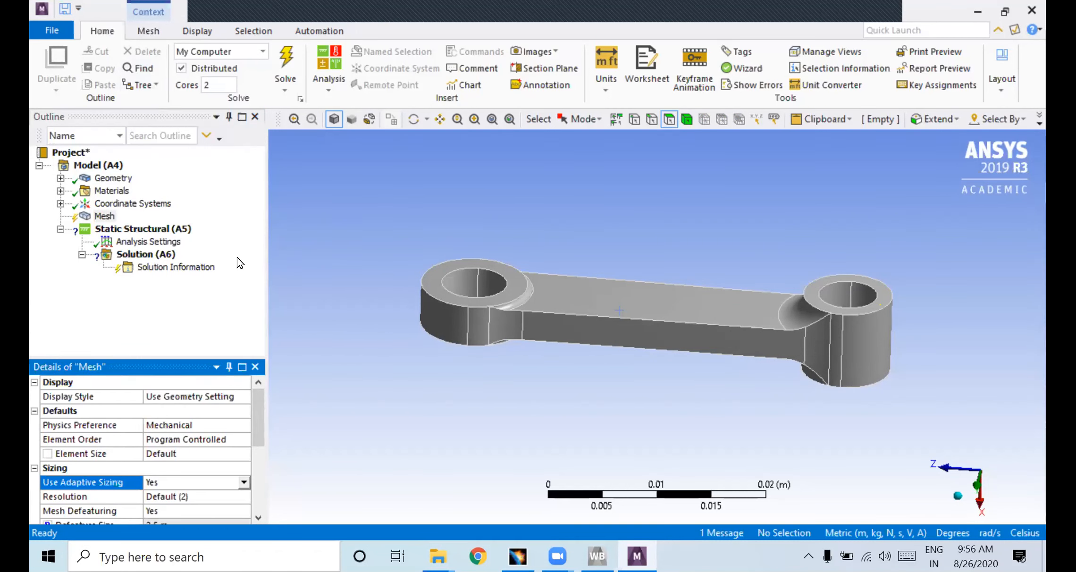
Switch the unit system to Metric (mm, kg, N, s, mV, mA)
click(195, 32)
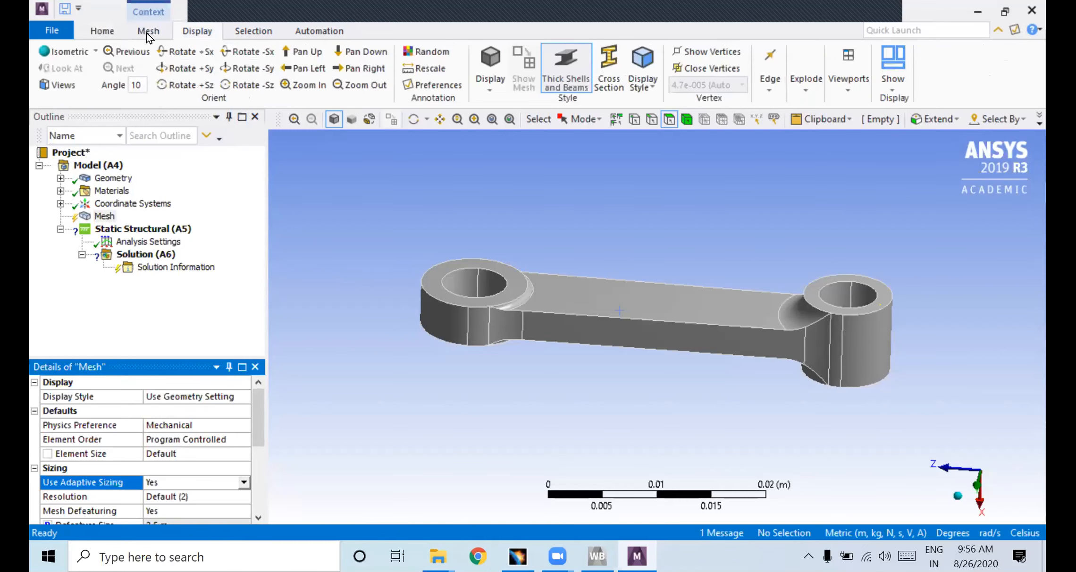
click(104, 32)
click(602, 90)
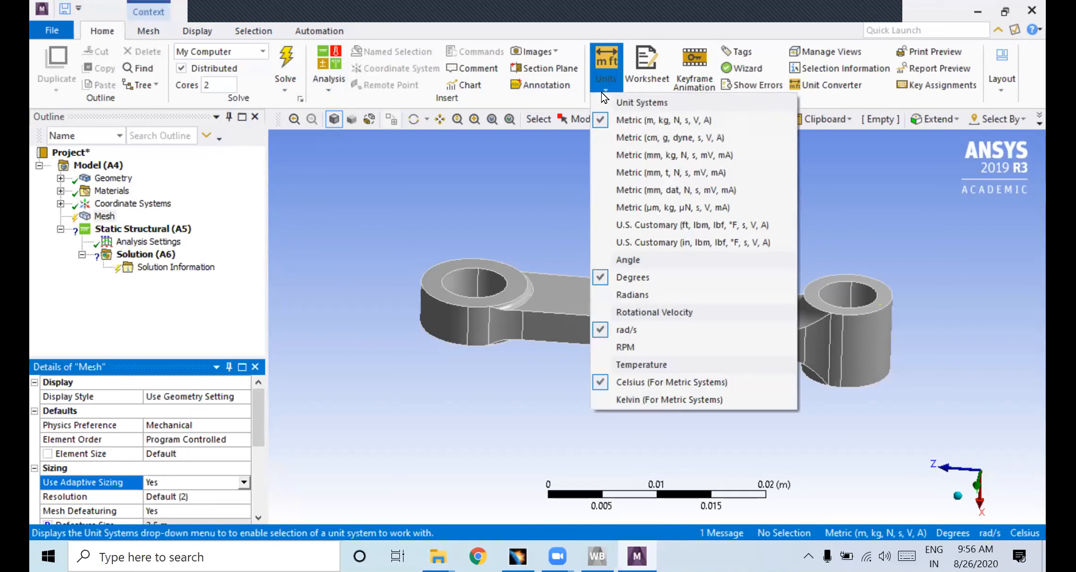
click(628, 154)
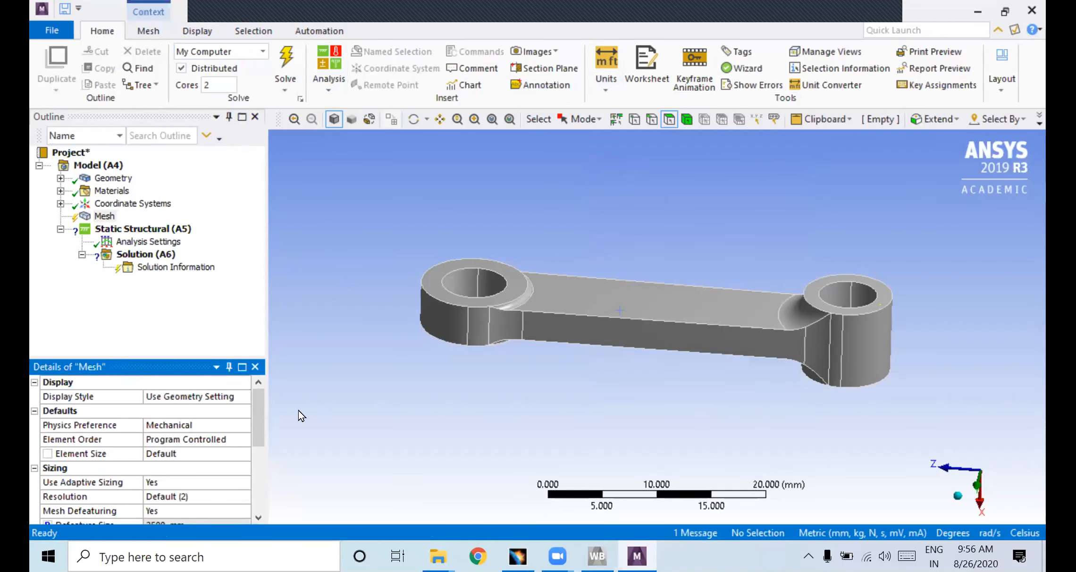
Remove the parameter flag from the mesh's defeature size and set the size to 2.5 mm
drag(260, 416, 261, 431)
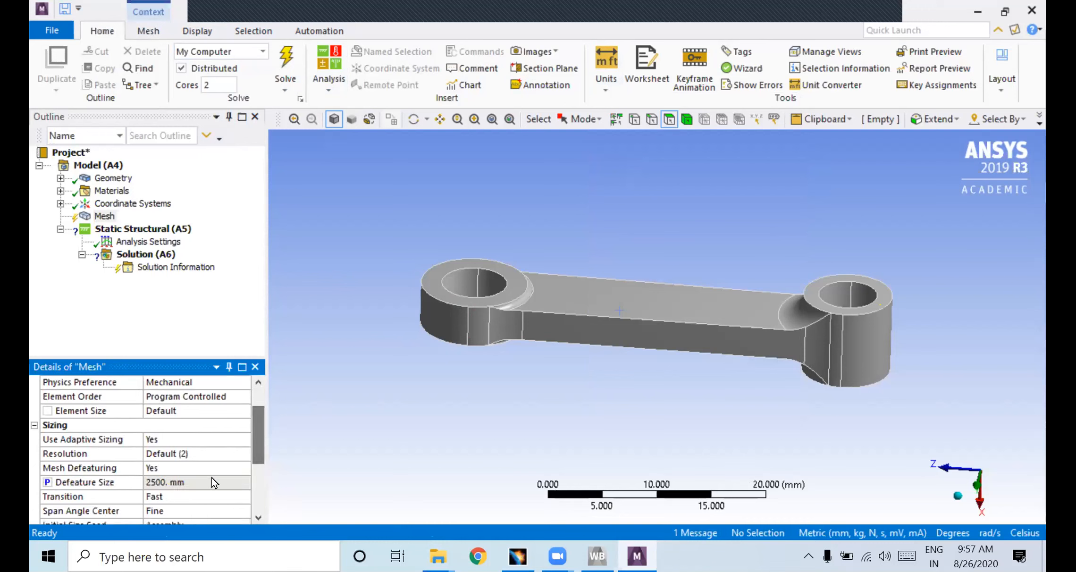
click(173, 480)
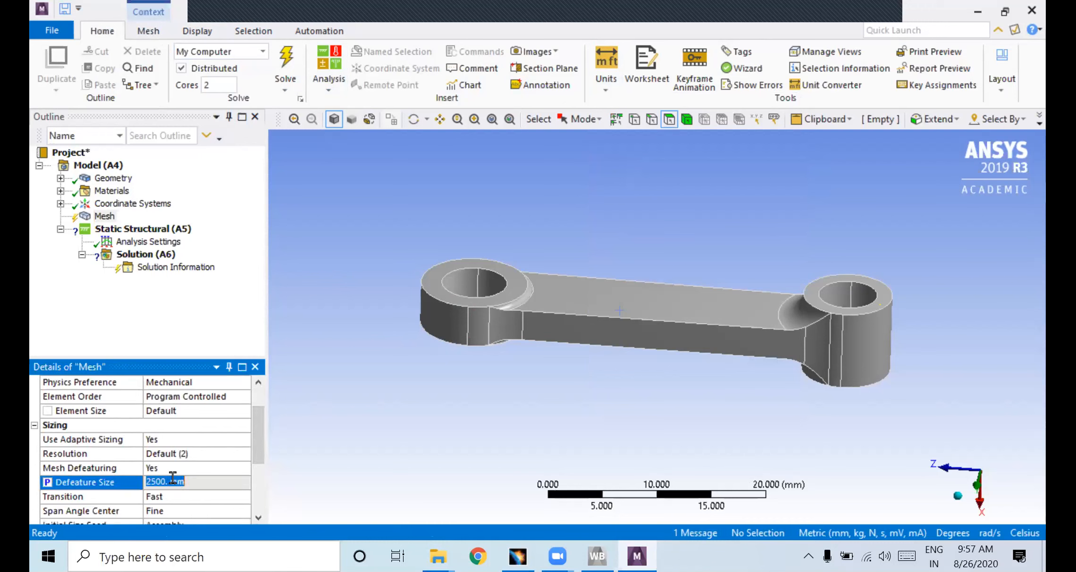
key(Return)
click(47, 482)
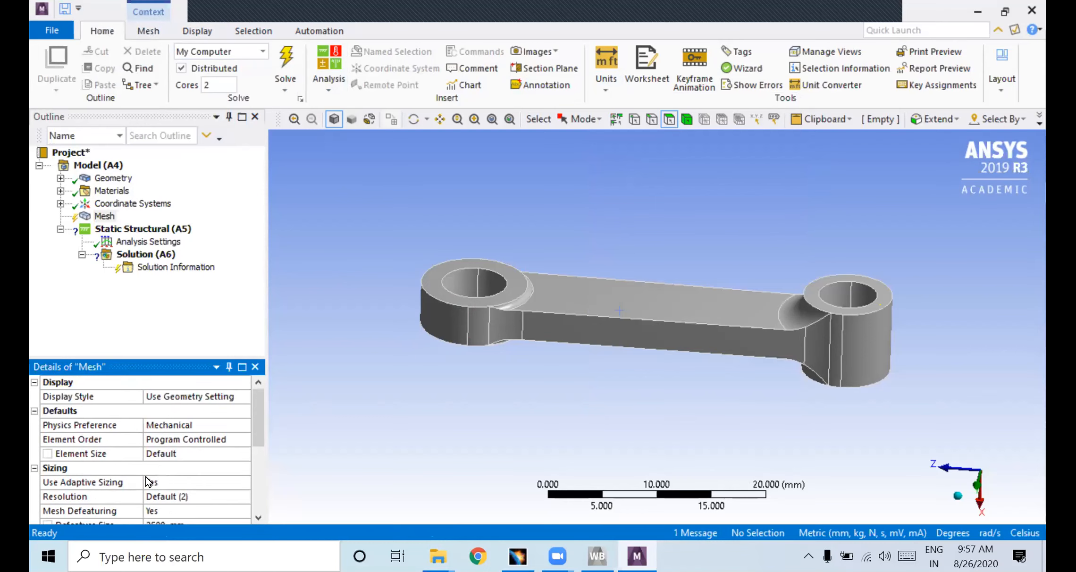
scroll(174, 480, down, 2)
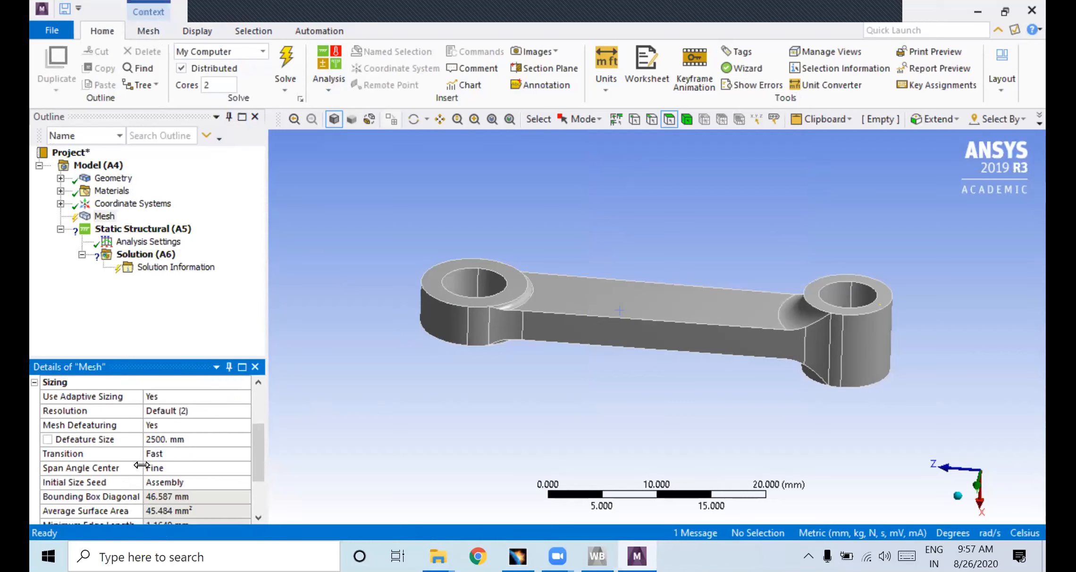
click(171, 439)
text(2.5)
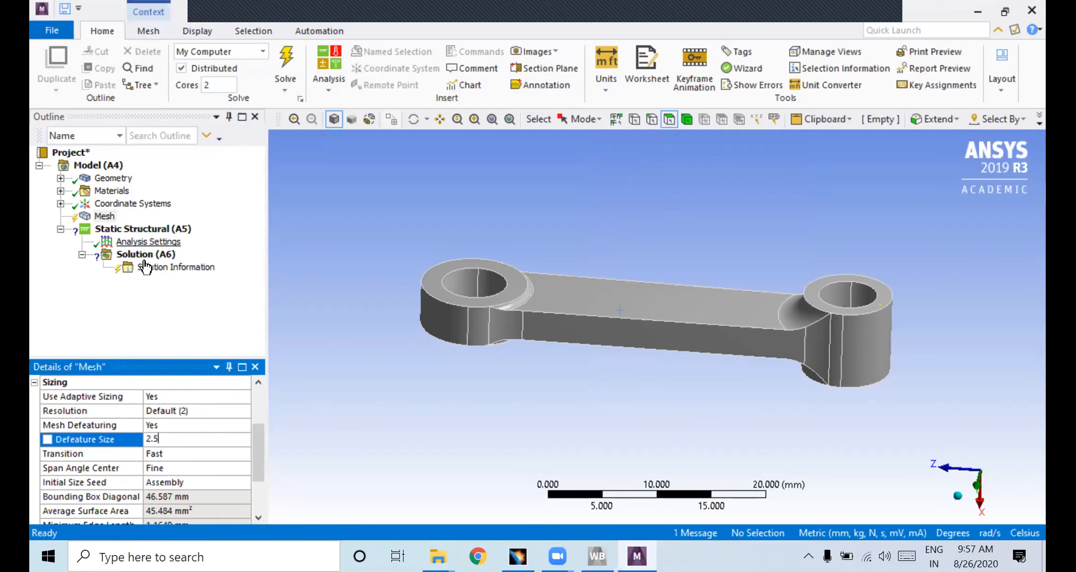
click(298, 302)
Generate the mesh with the millimetre defeature size and inspect the elements along the connecting rod
right_click(109, 218)
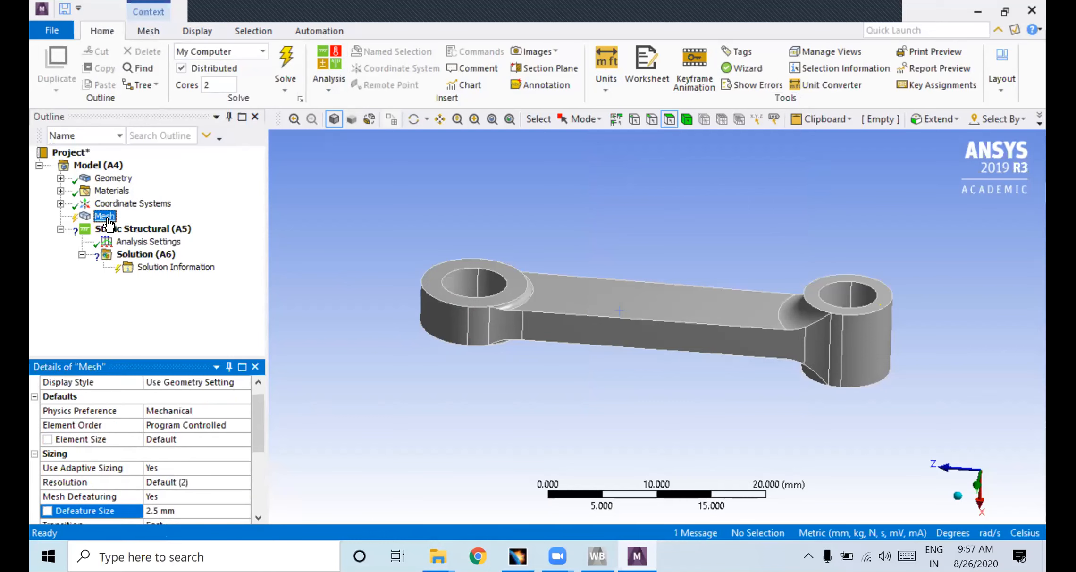
click(145, 274)
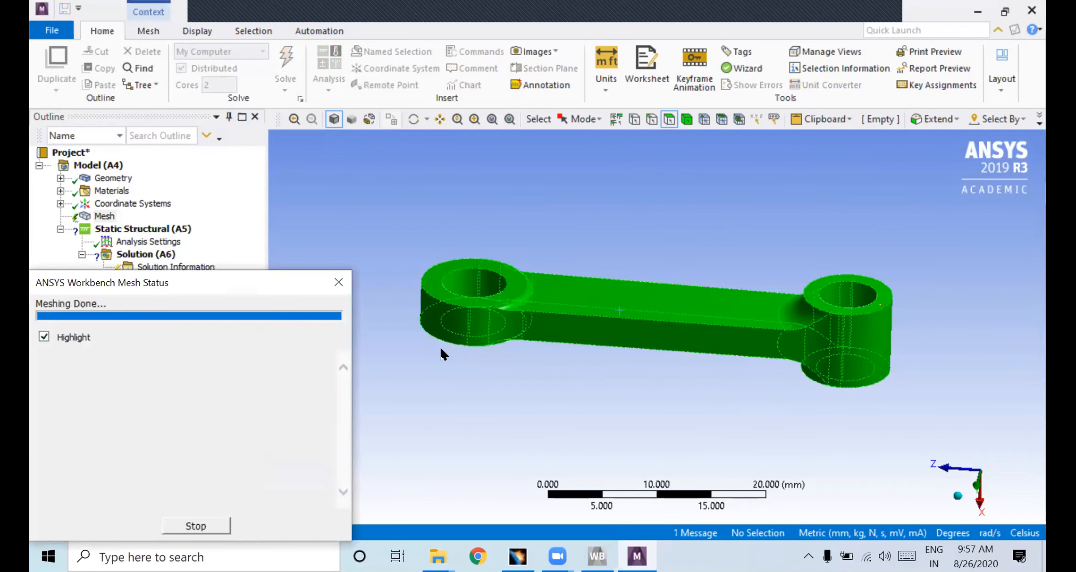
middle_drag(692, 404, 699, 379)
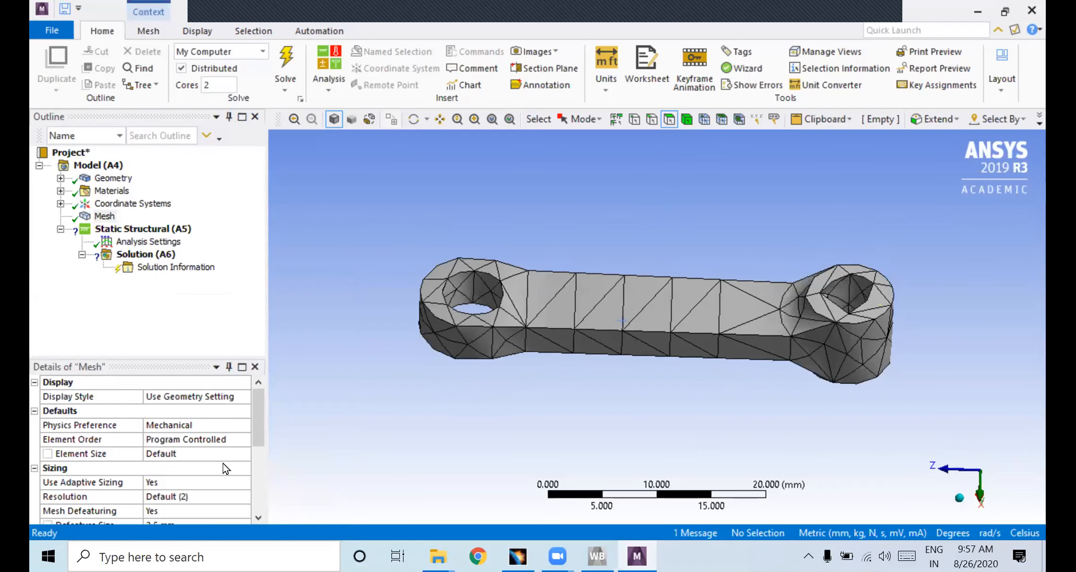
Set the mesh's element size to 1 mm, then generate the mesh and inspect it on the connecting rod
mouse_move(256, 425)
mouse_down()
mouse_move(258, 439)
mouse_move(257, 428)
mouse_up()
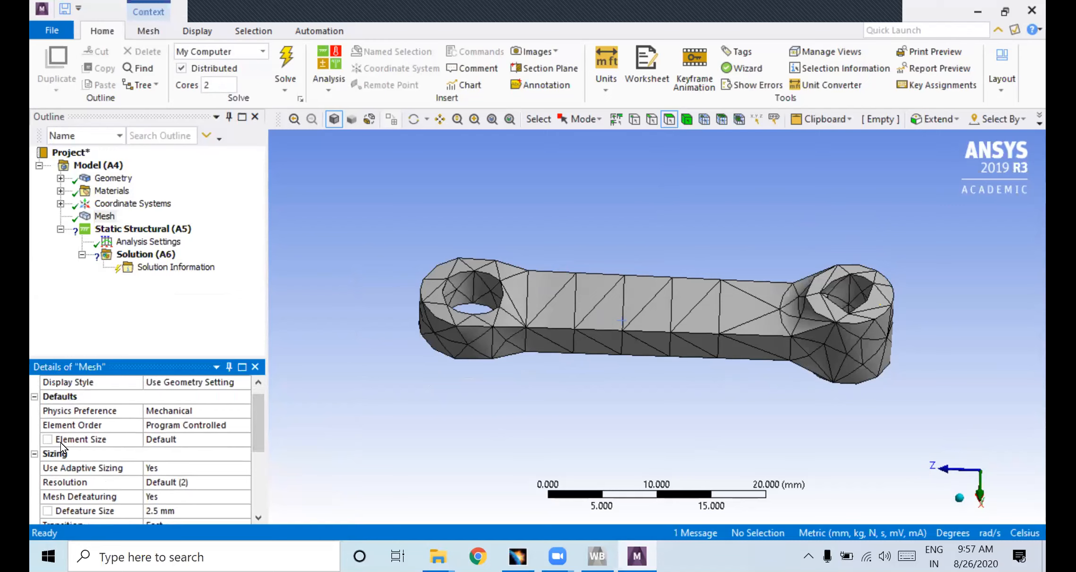
click(194, 439)
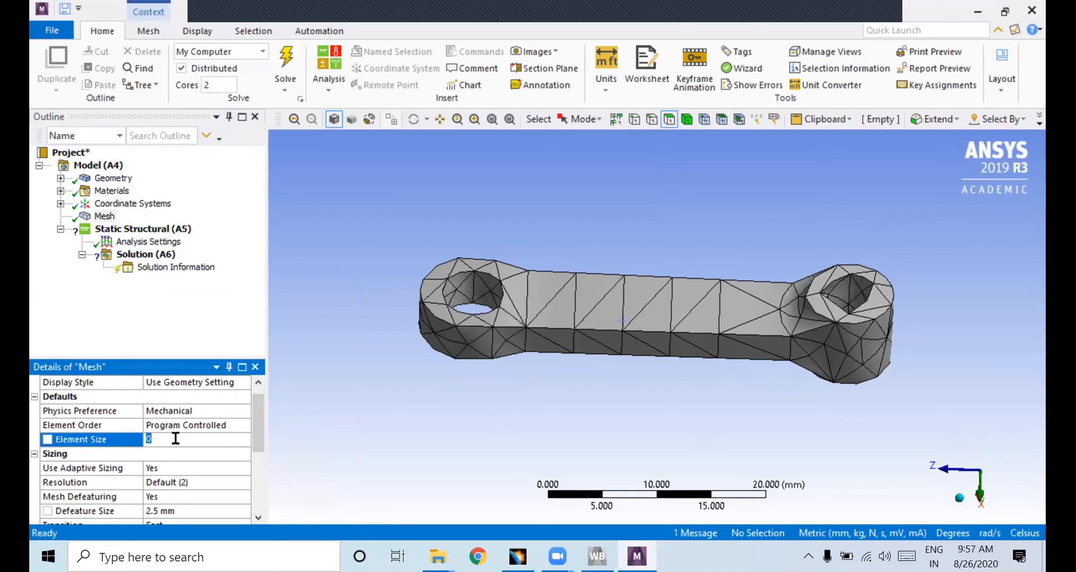
text(1)
key(Return)
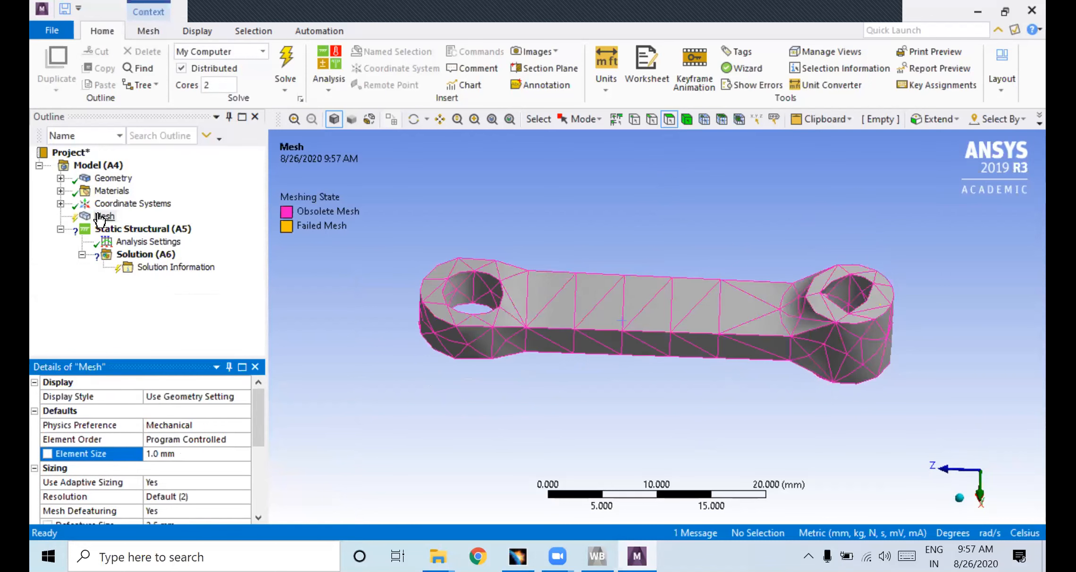
right_click(99, 215)
click(141, 263)
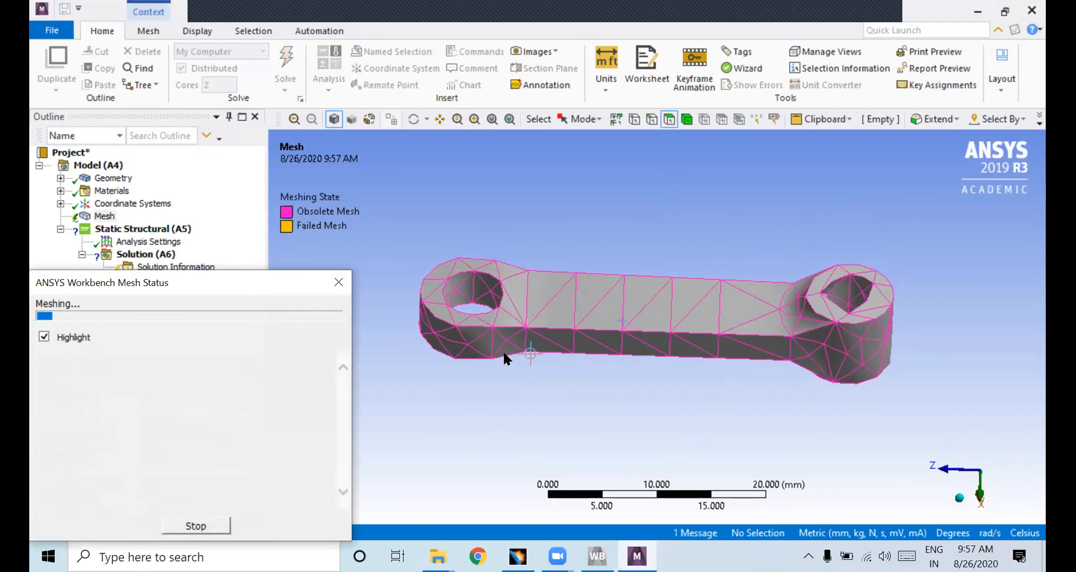
mouse_move(599, 372)
middle_down()
mouse_move(613, 363)
mouse_move(600, 354)
mouse_move(555, 378)
middle_up()
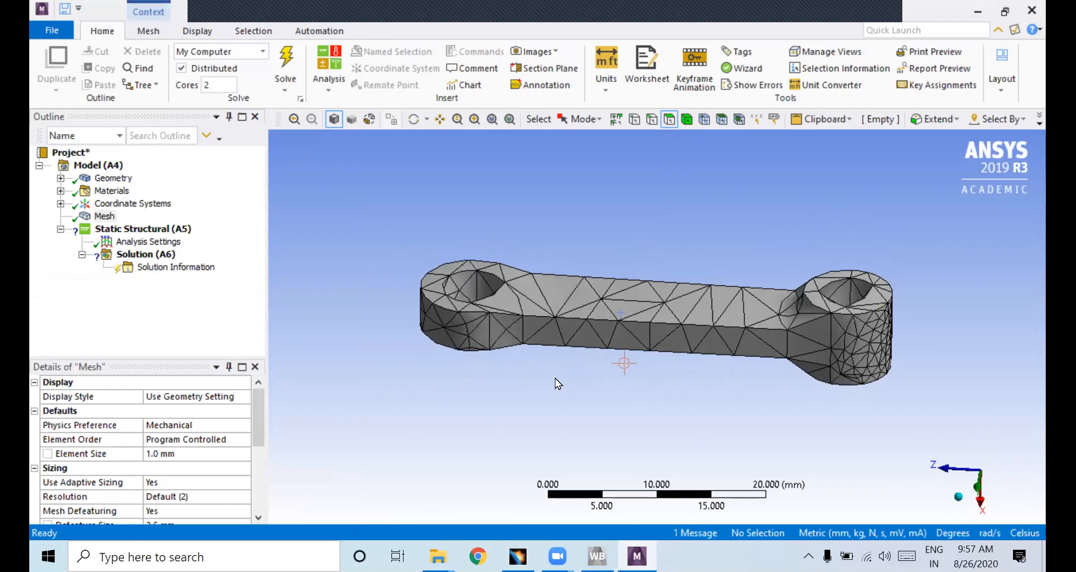
Set the mesh's element size to 0.01 mm and try to regenerate the mesh
click(177, 453)
text(0.01)
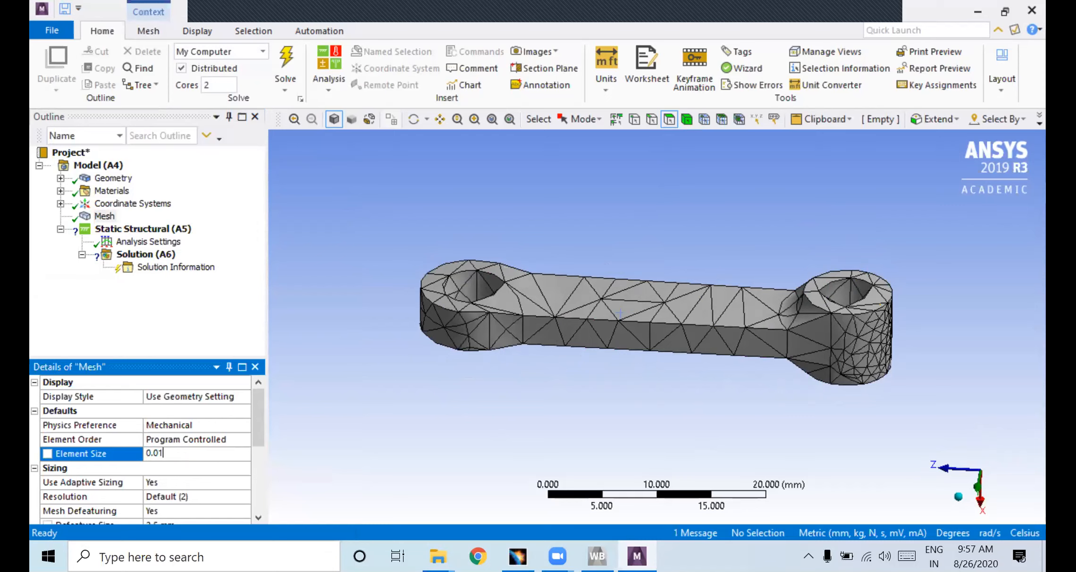
key(Return)
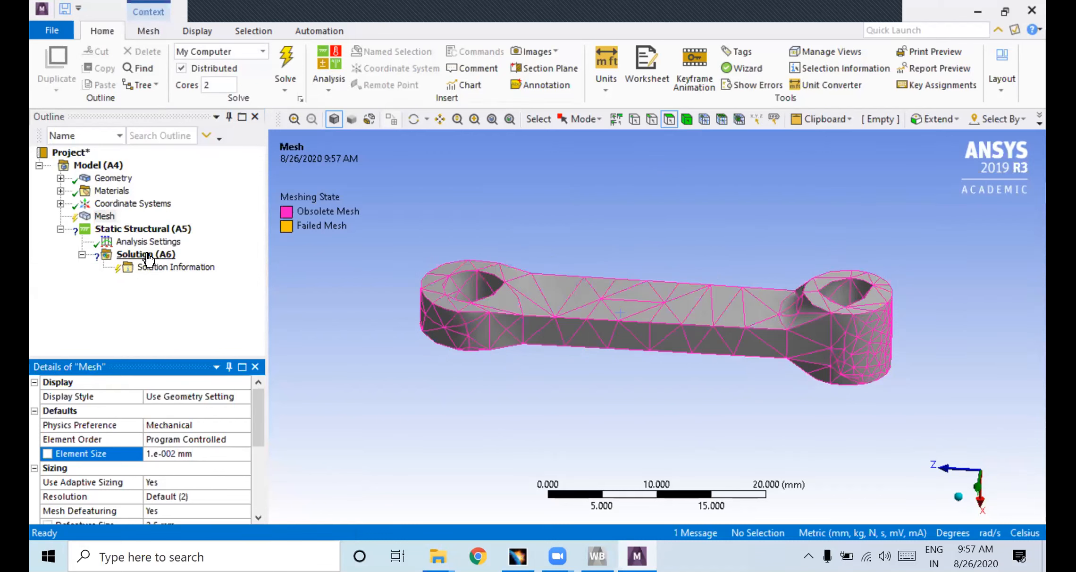
right_click(105, 216)
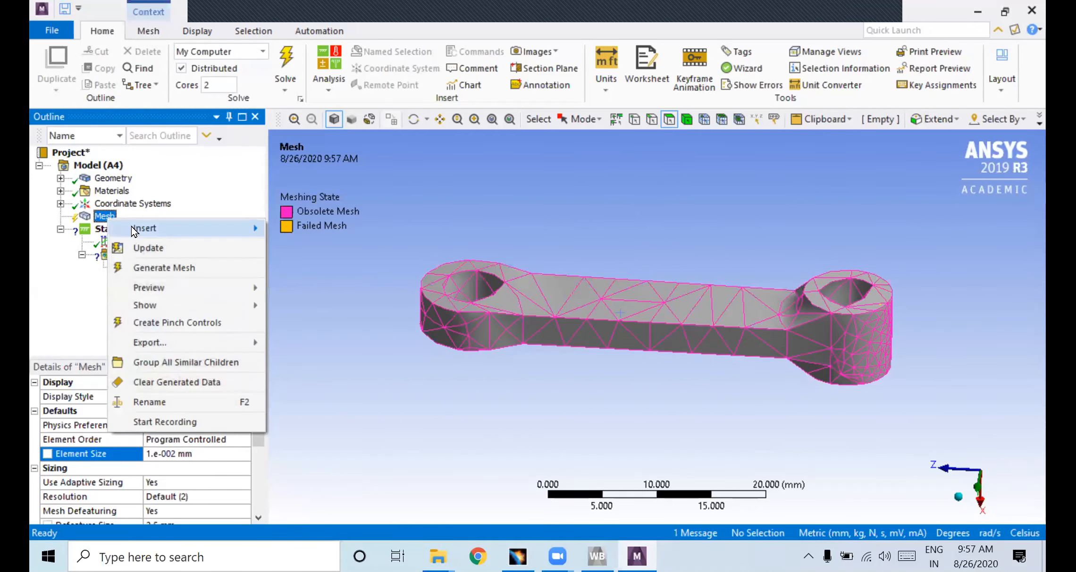
click(162, 267)
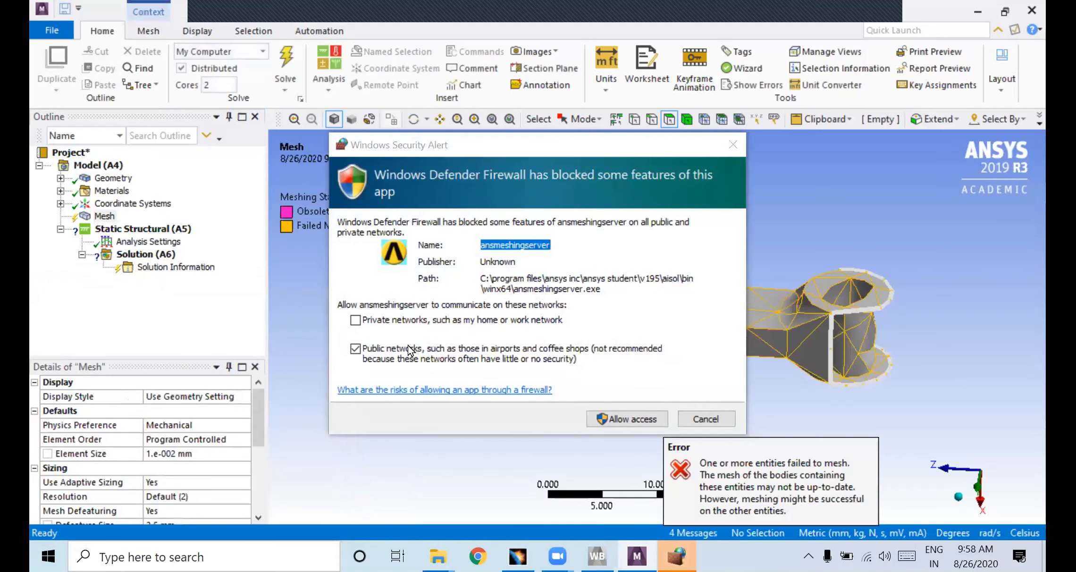
Allow ansmeshingserver through the firewall on public networks, inspect the connecting rod's mesh, and reselect the Mesh object
click(602, 418)
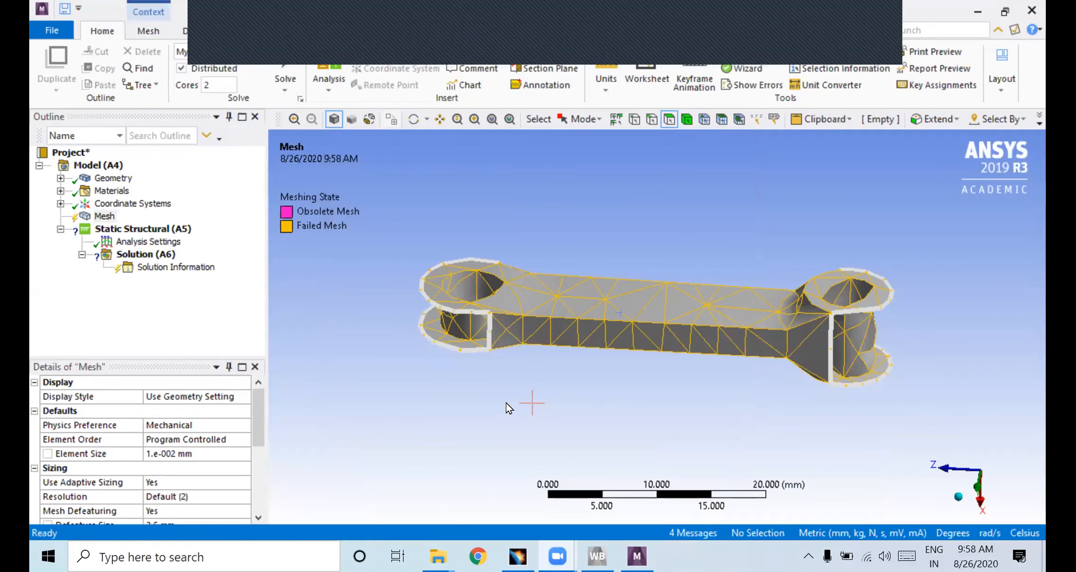
middle_drag(623, 373, 600, 379)
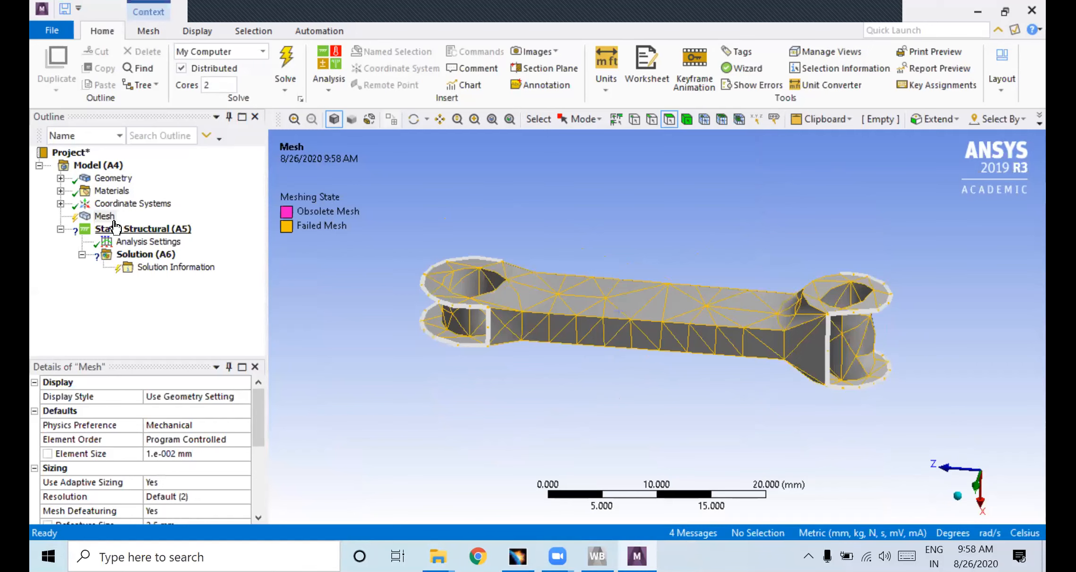
click(105, 217)
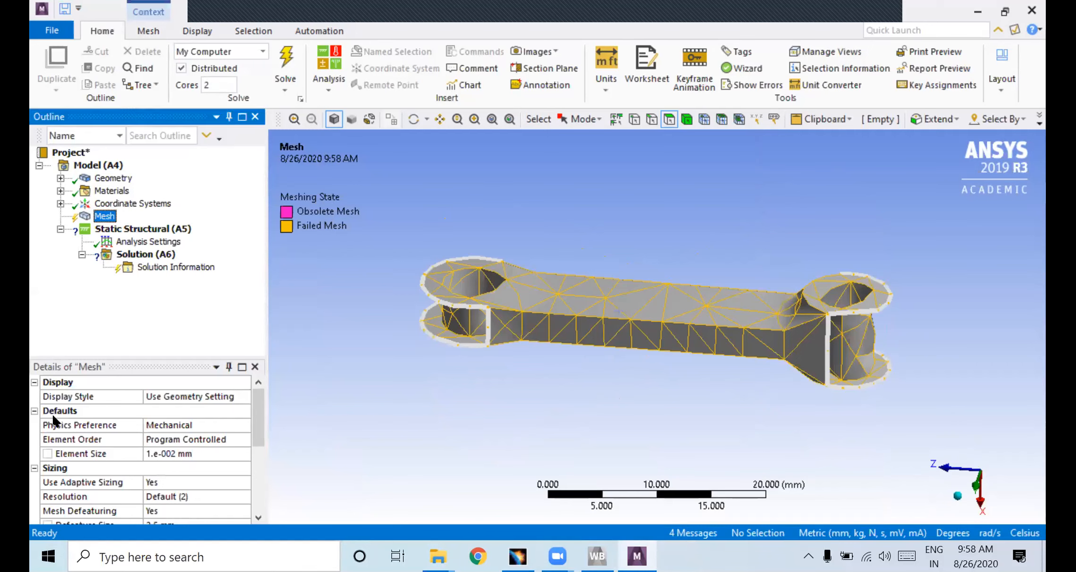
Set the mesh's physics preference to CFD and try to generate the mesh
click(169, 424)
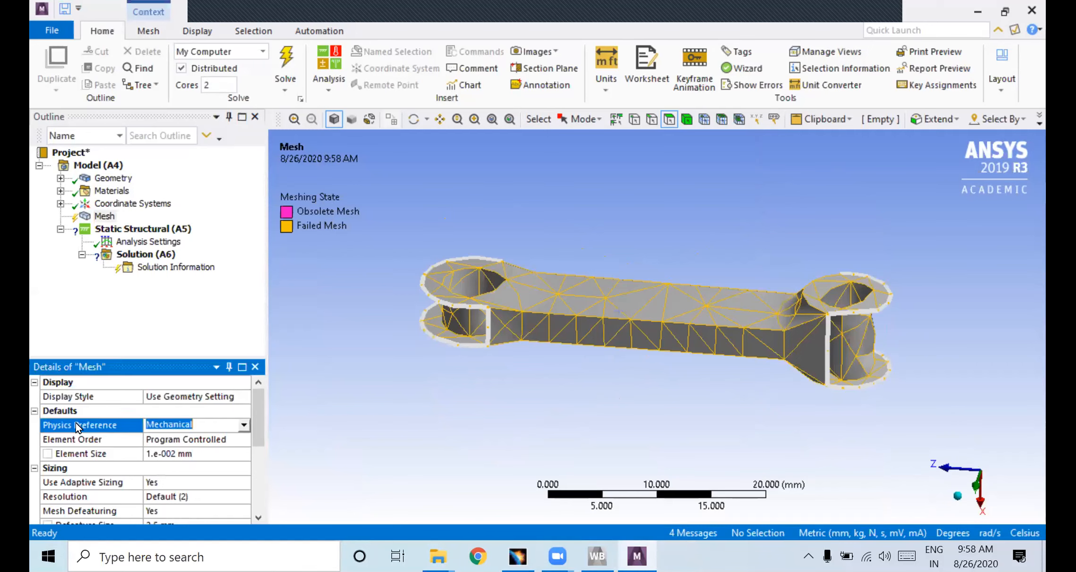
click(243, 426)
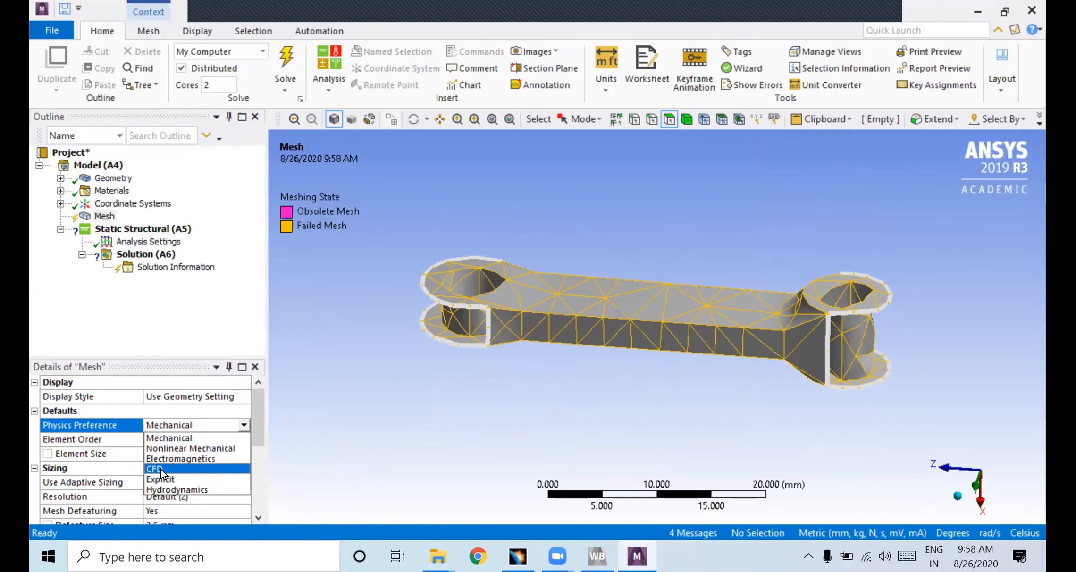
click(156, 469)
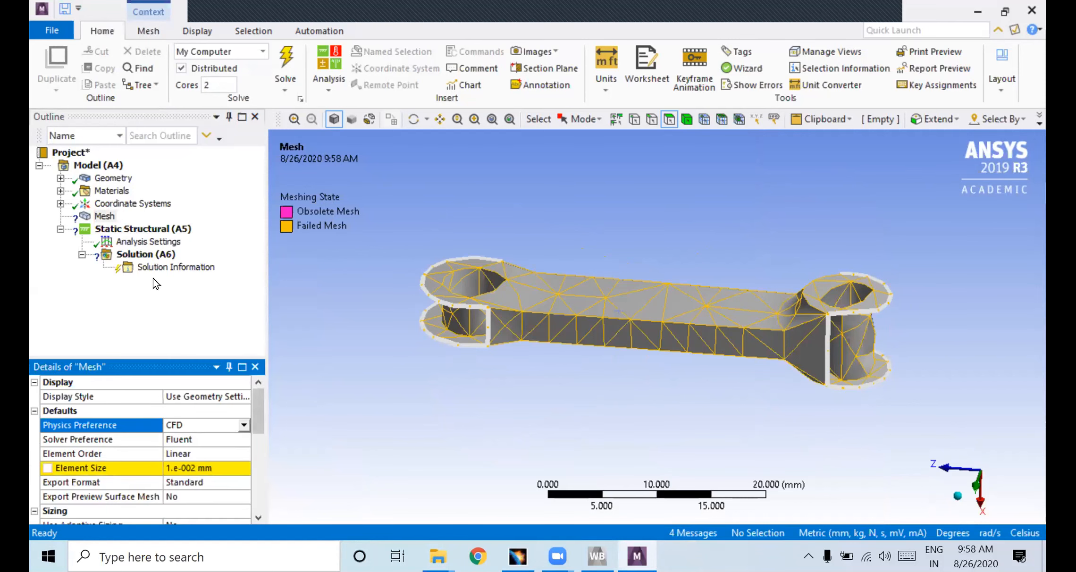
right_click(106, 218)
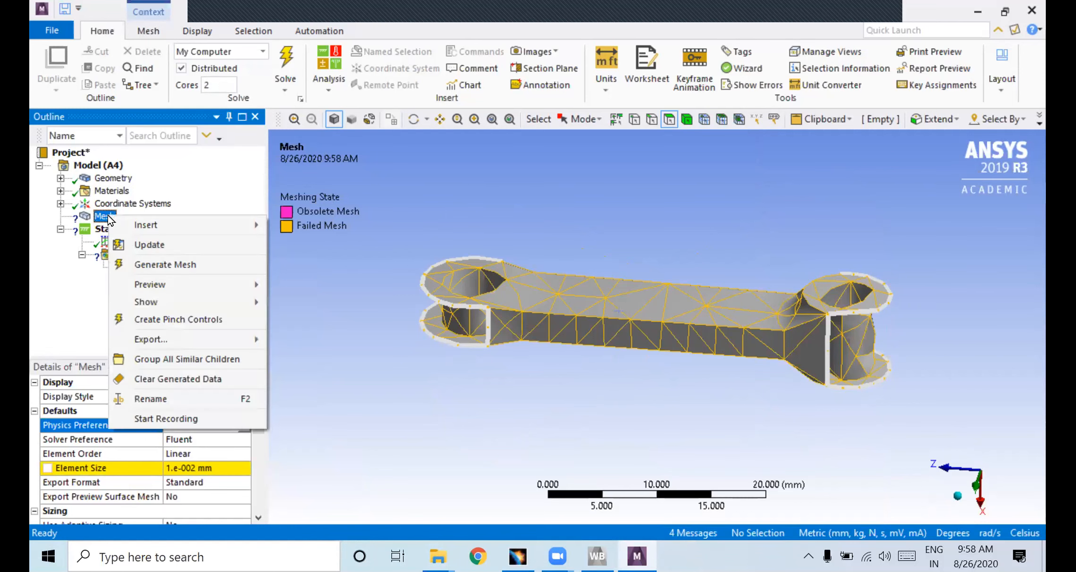
click(148, 265)
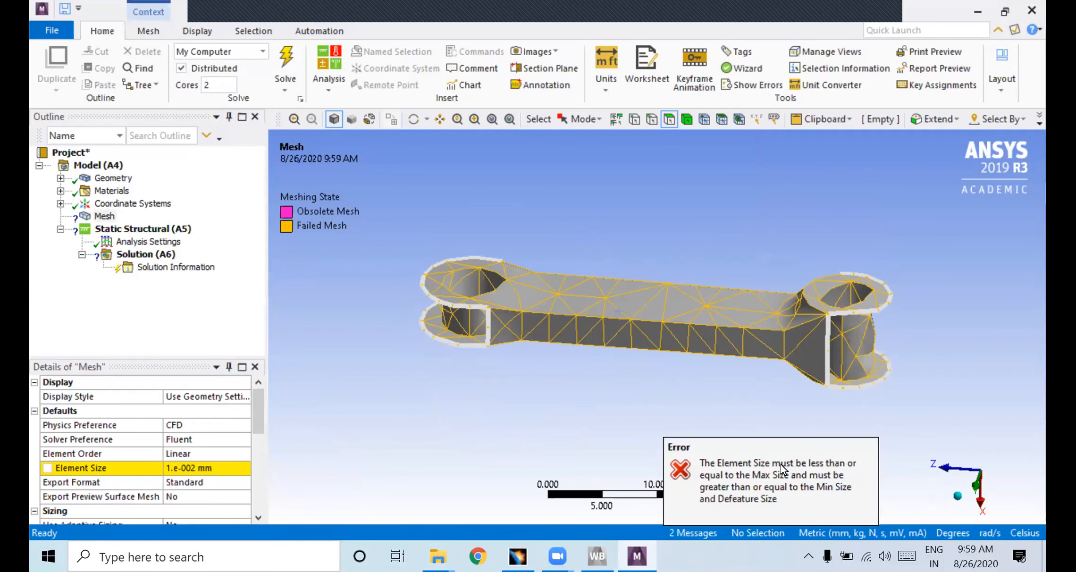
click(817, 479)
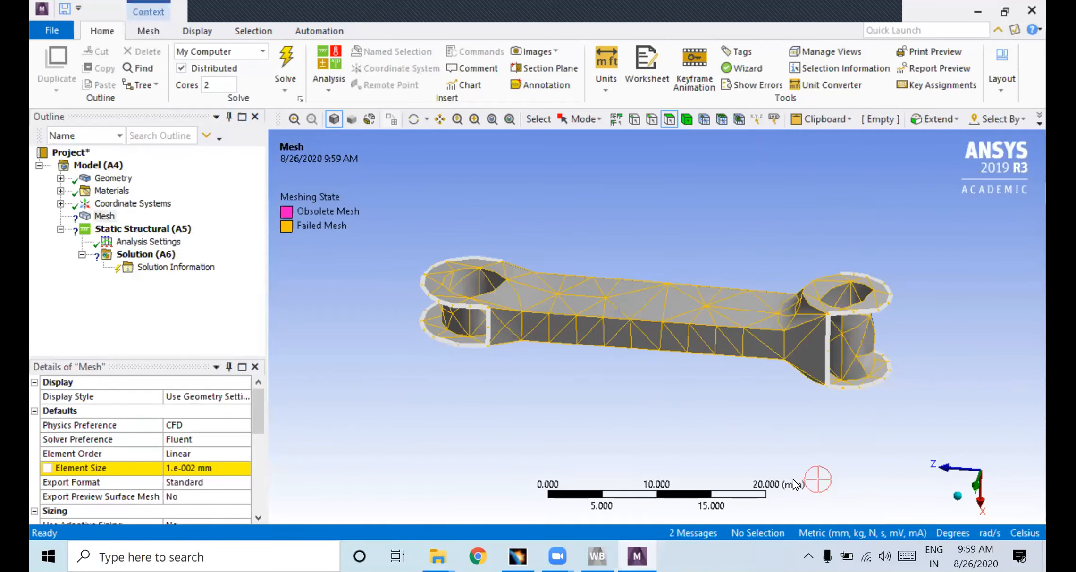
Set the mesh element size to 0.25 mm and try to generate the mesh again
click(203, 467)
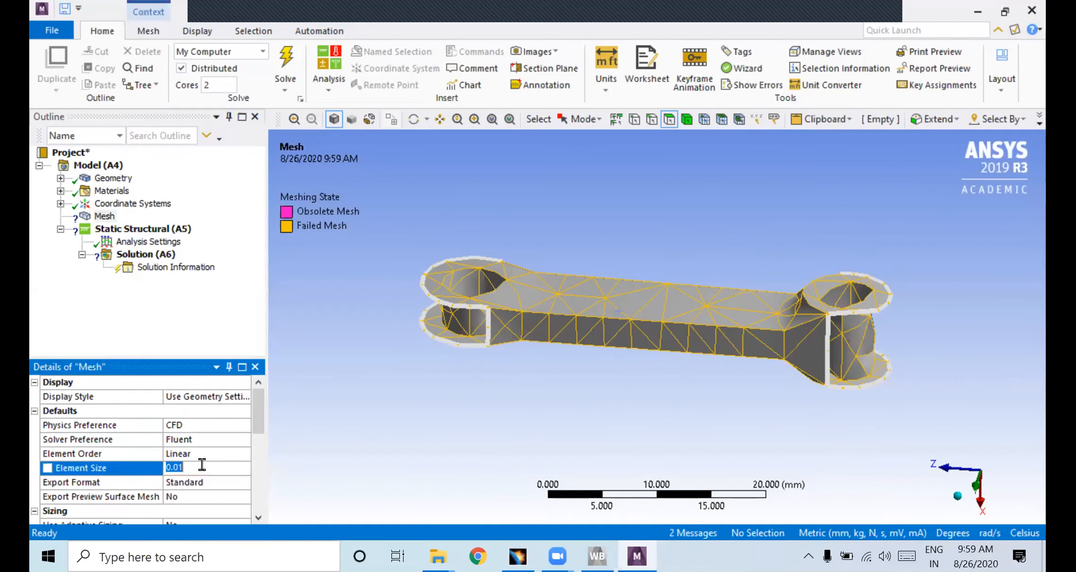
text(0.)
text(5)
key(BackSpace)
text(25)
key(Return)
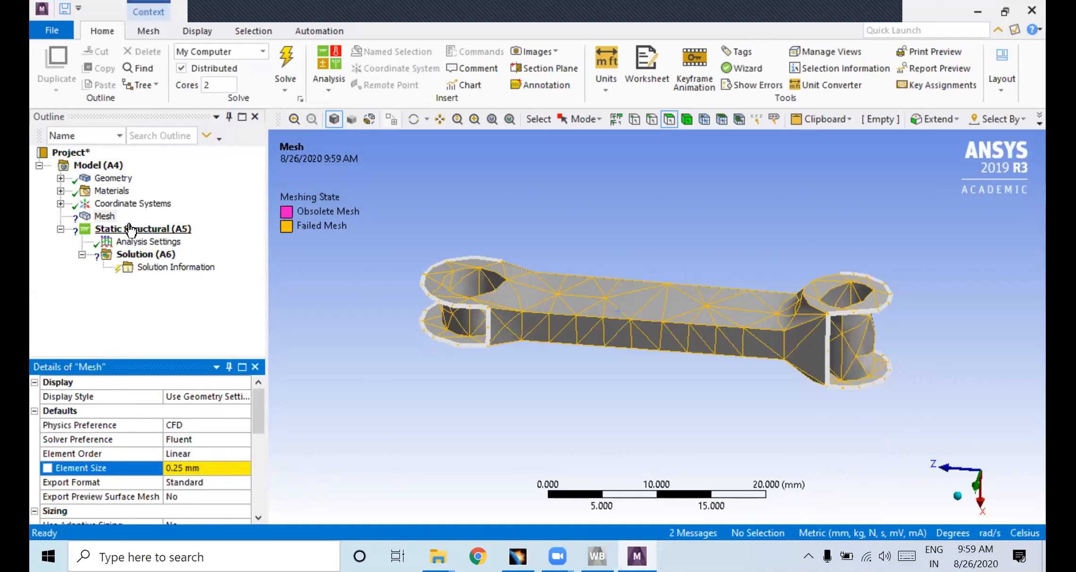
click(108, 218)
right_click(108, 218)
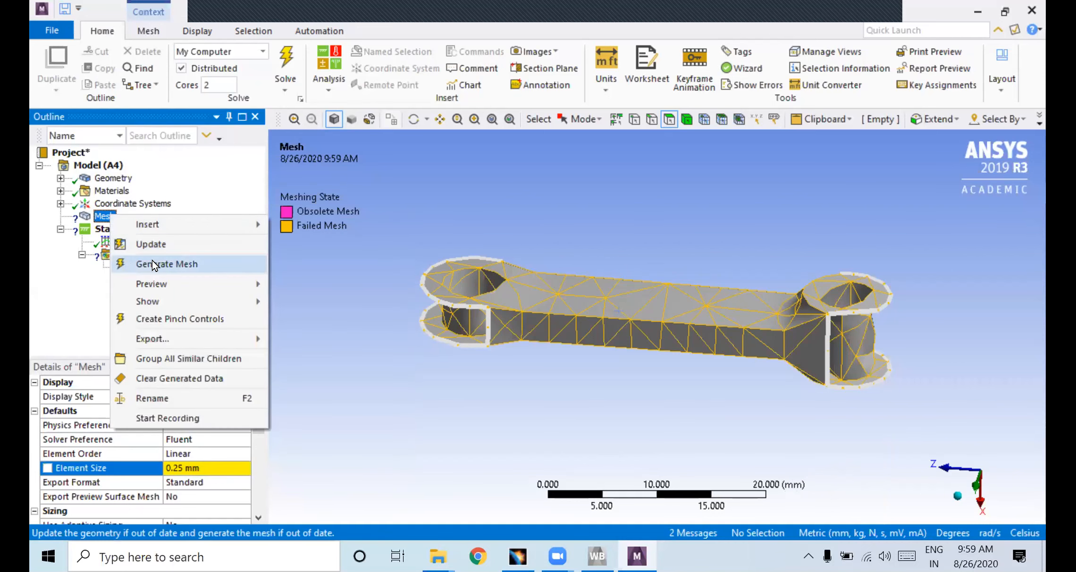
click(152, 261)
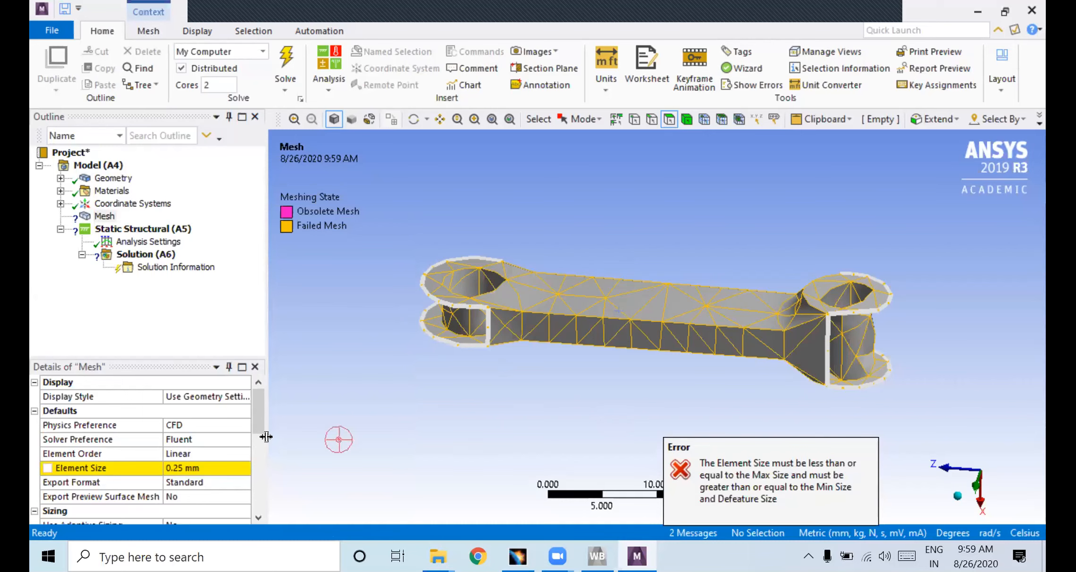
Set the mesh element size to 0.5 mm
drag(260, 411, 262, 437)
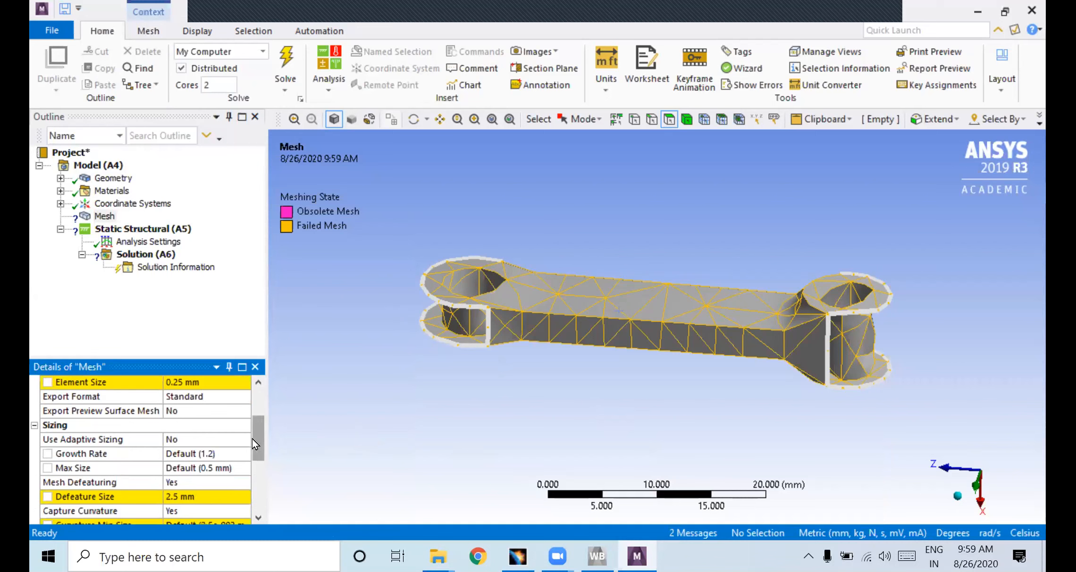
scroll(252, 439, up, 1)
click(215, 425)
text(0)
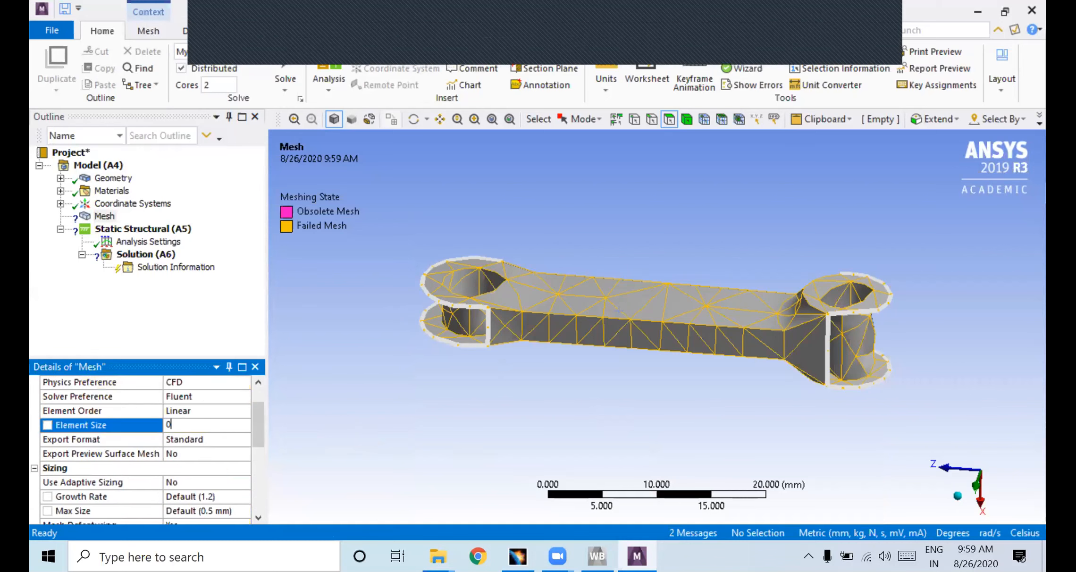
text(.5)
key(Return)
scroll(220, 429, up, 1)
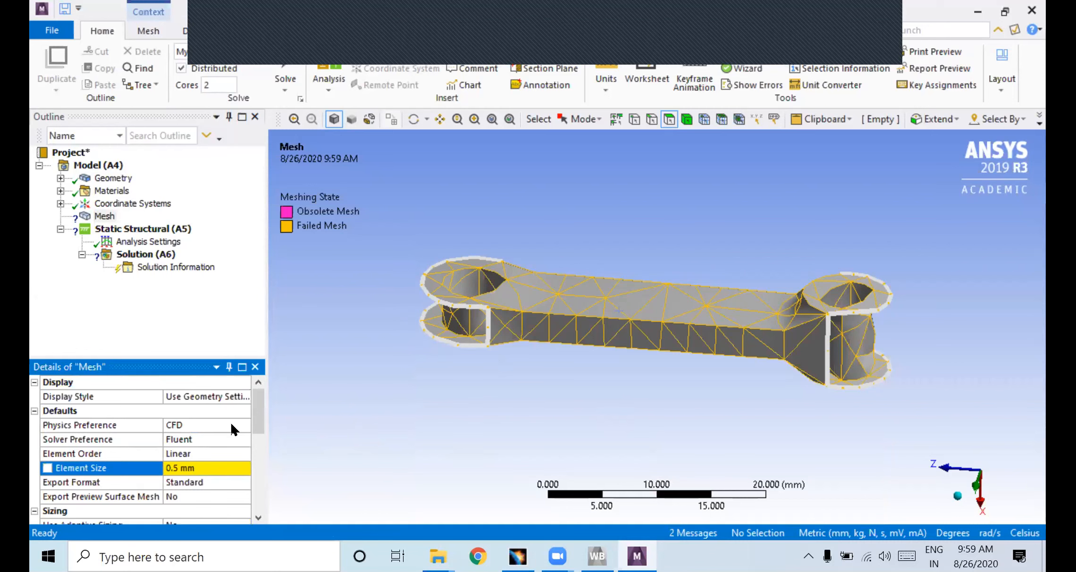
Set the curvature min size in the mesh sizing settings to 0.5 mm
drag(256, 419, 260, 455)
click(222, 467)
text(0.5)
key(Return)
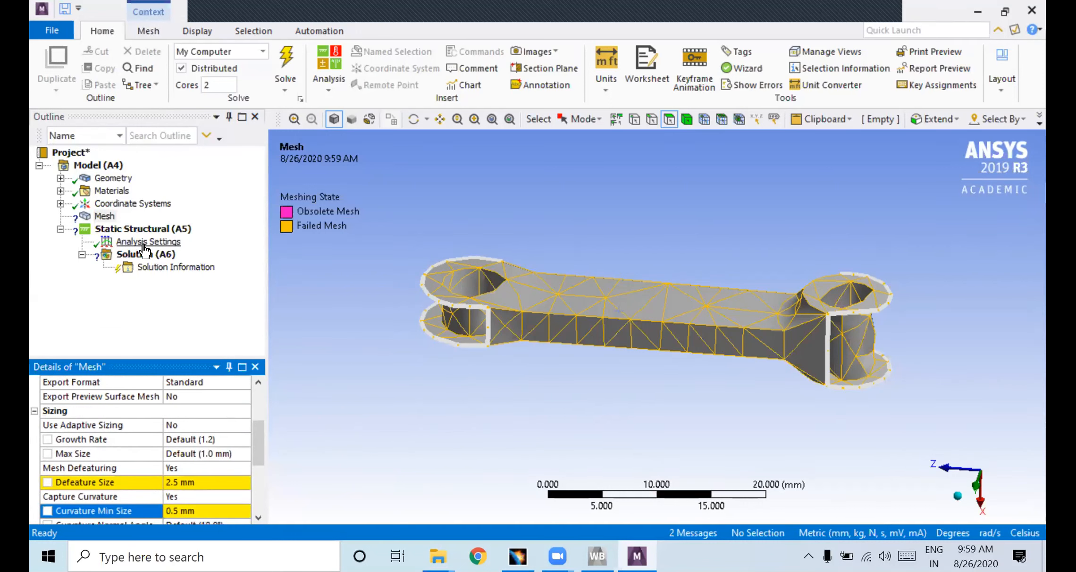
Try to generate the mesh with the 0.5 mm element size and curvature min size
right_click(105, 216)
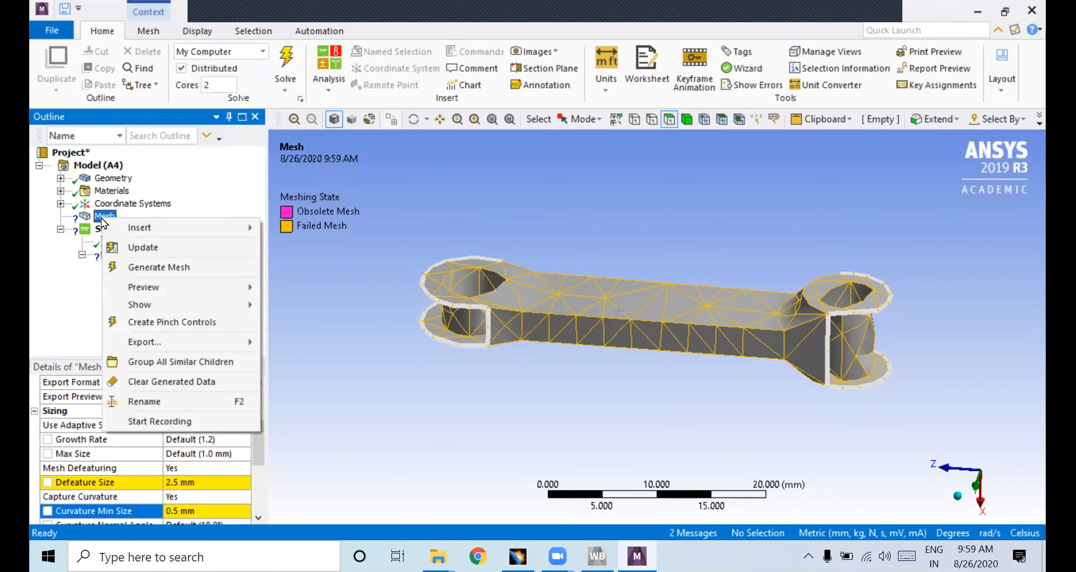
click(152, 270)
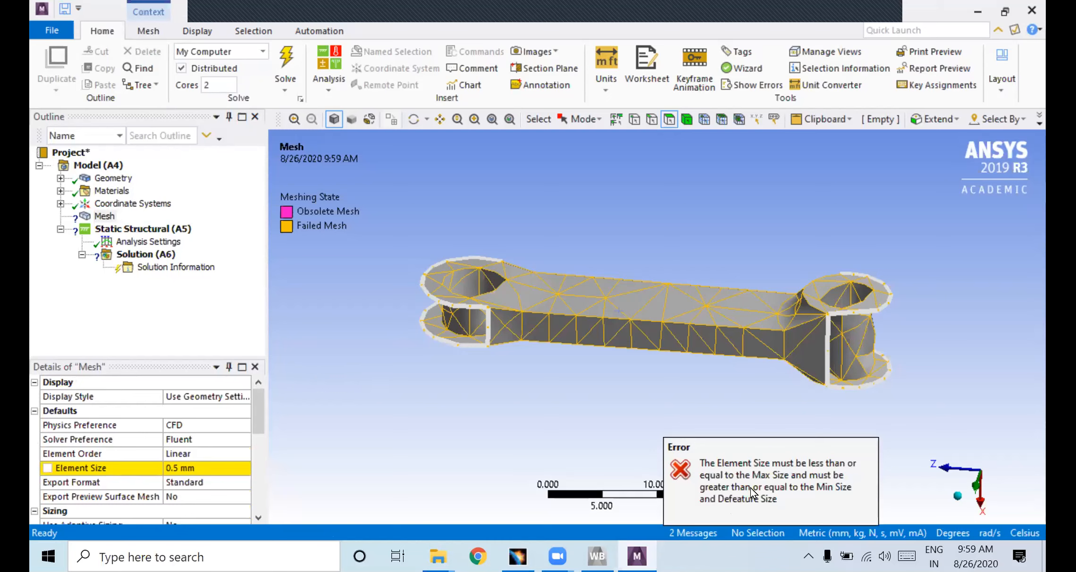
click(811, 491)
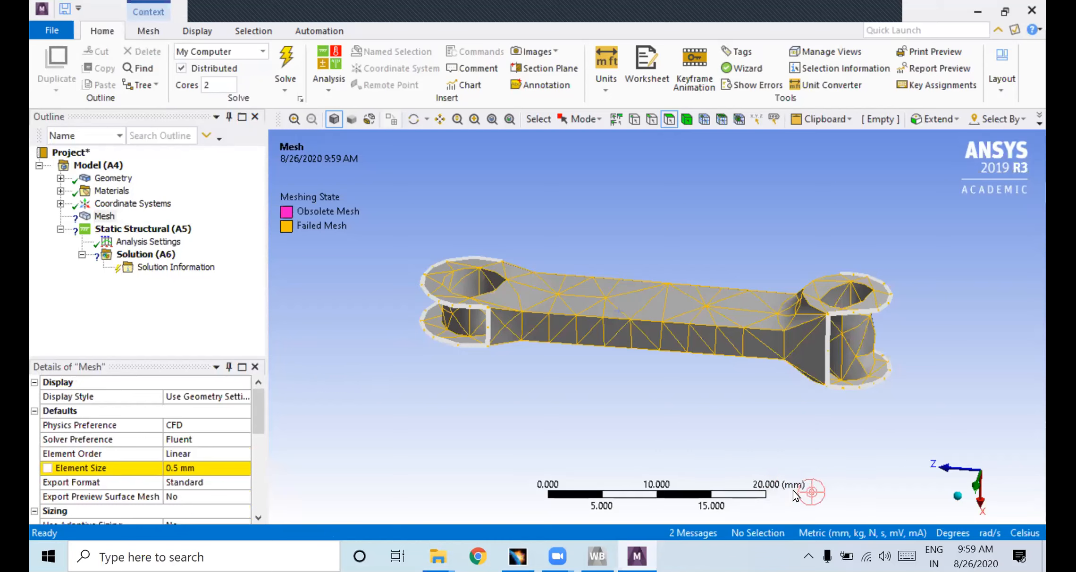
click(104, 217)
right_click(102, 217)
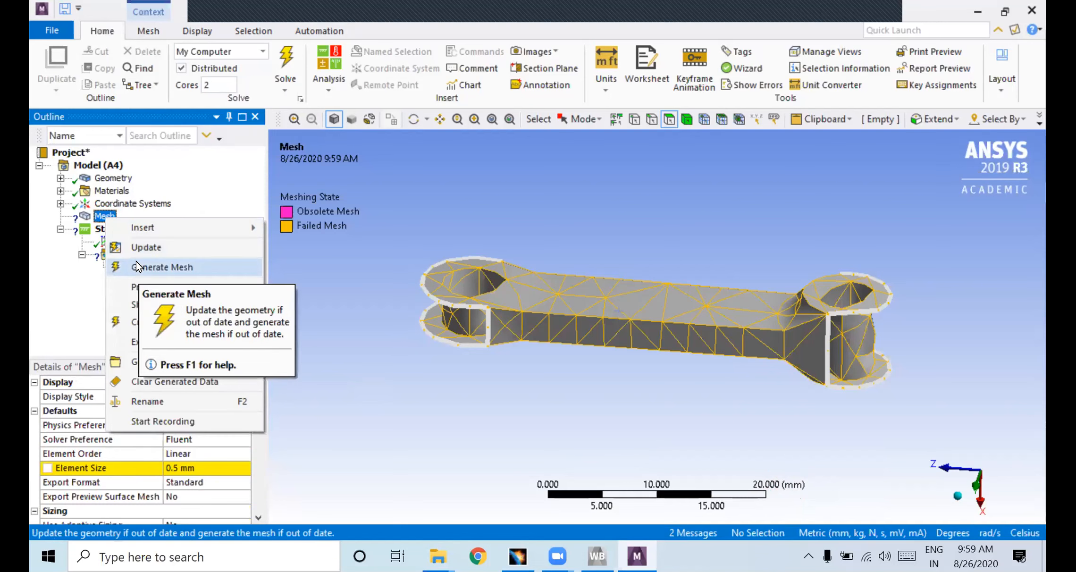
click(138, 261)
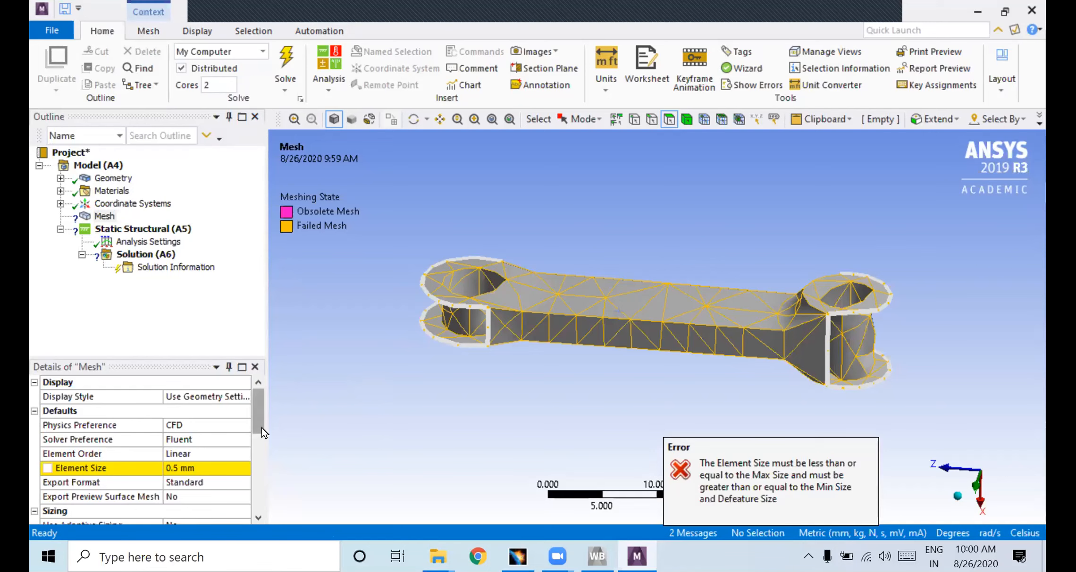
Set the mesh defeature size to 0.5 mm and generate the mesh of the link
drag(260, 425, 265, 465)
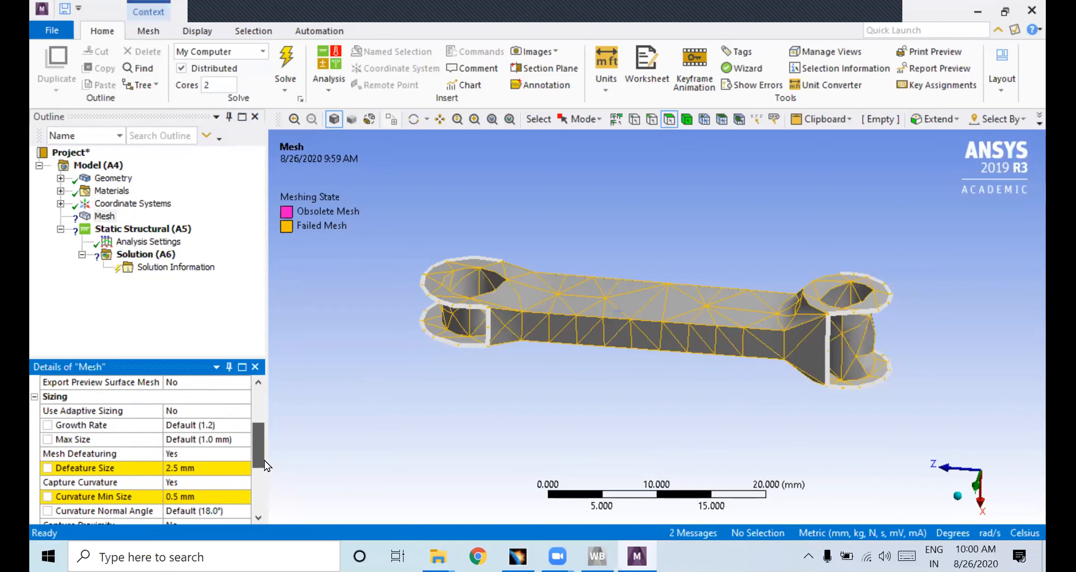
click(208, 467)
text(0.5)
key(Return)
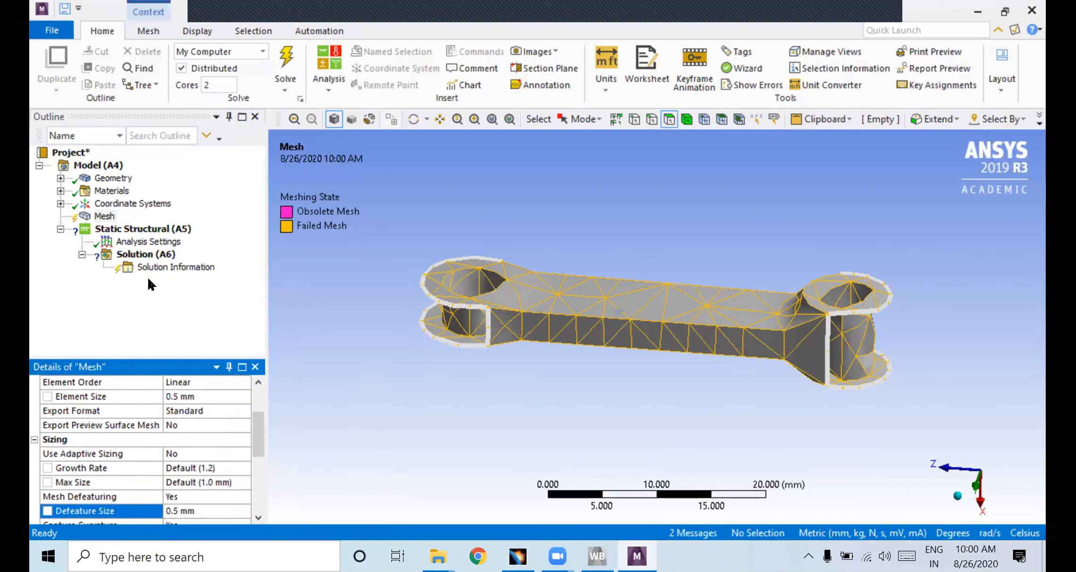
right_click(109, 215)
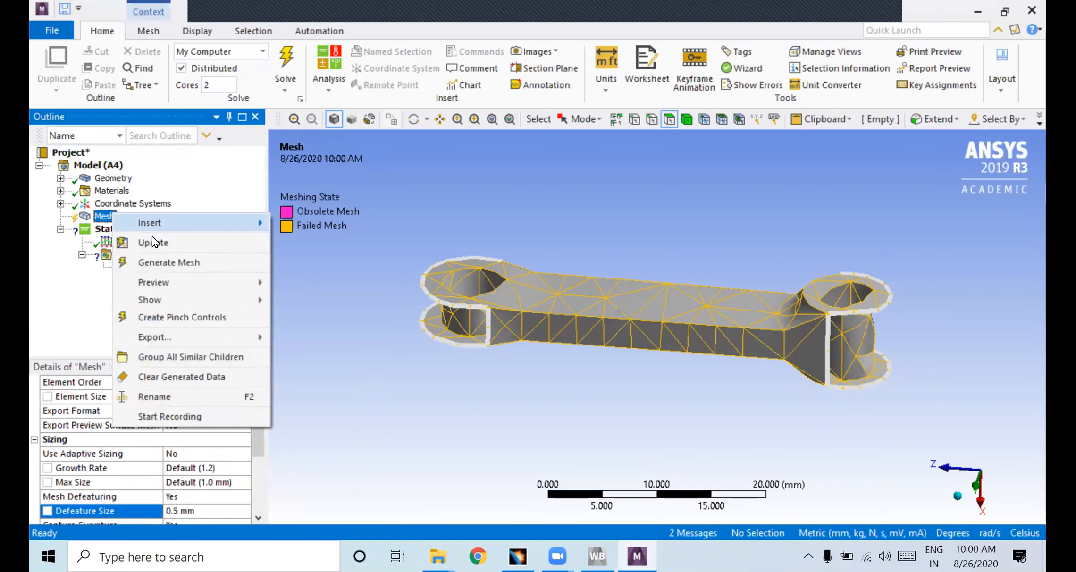
click(156, 262)
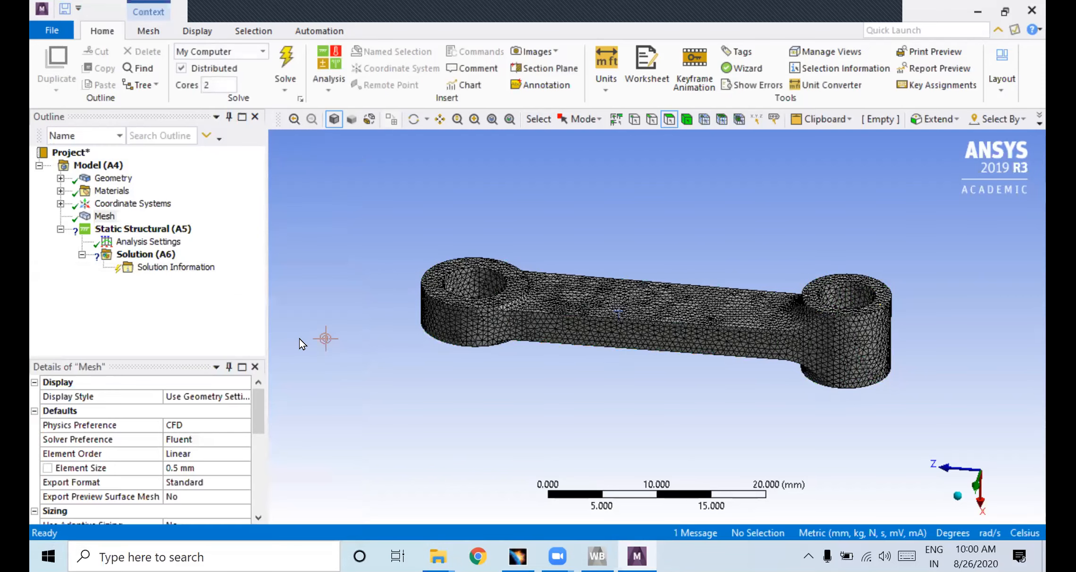
Examine the generated triangular mesh on the link's arm and both bored ends from several angles
scroll(636, 274, up, 5)
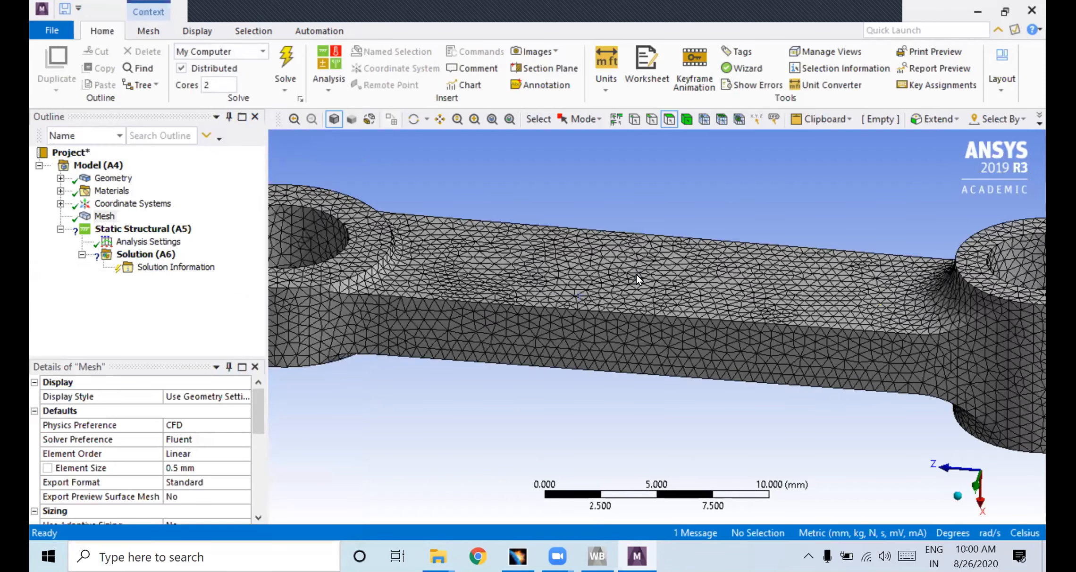
scroll(636, 274, down, 2)
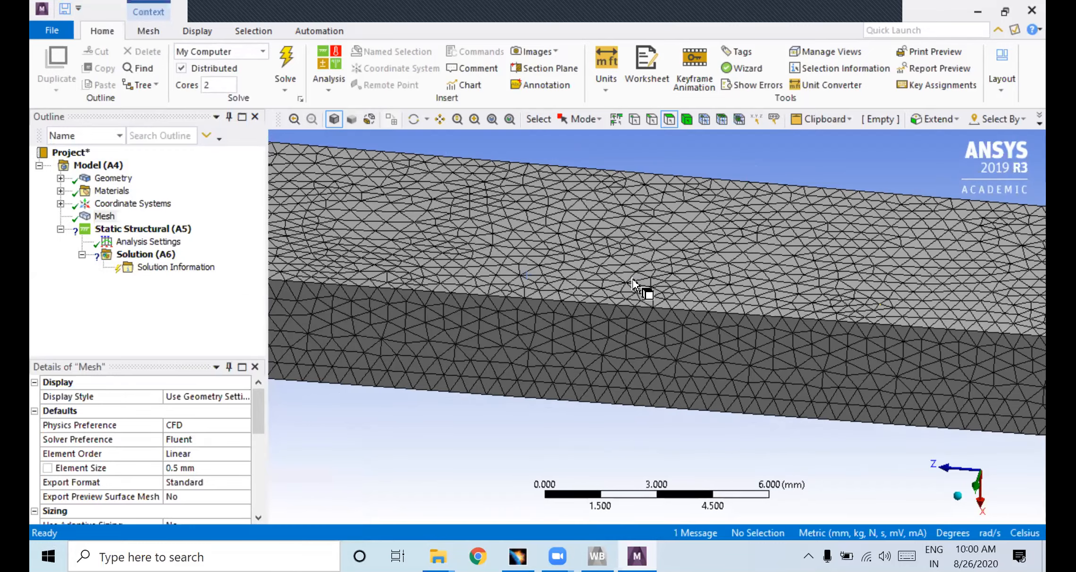
scroll(629, 307, down, 3)
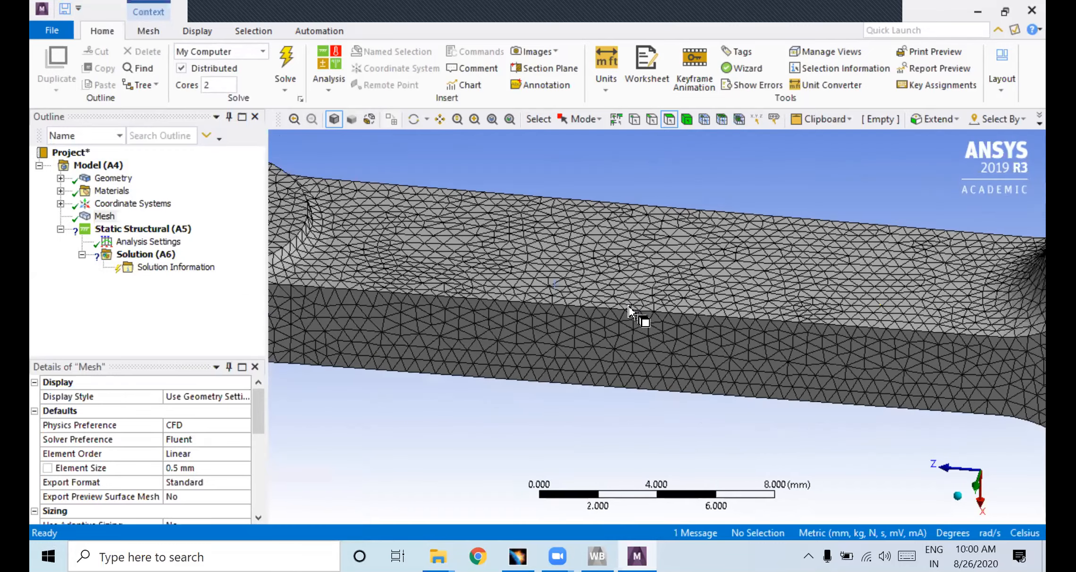
scroll(629, 308, down, 2)
middle_drag(589, 335, 622, 437)
middle_drag(591, 327, 537, 289)
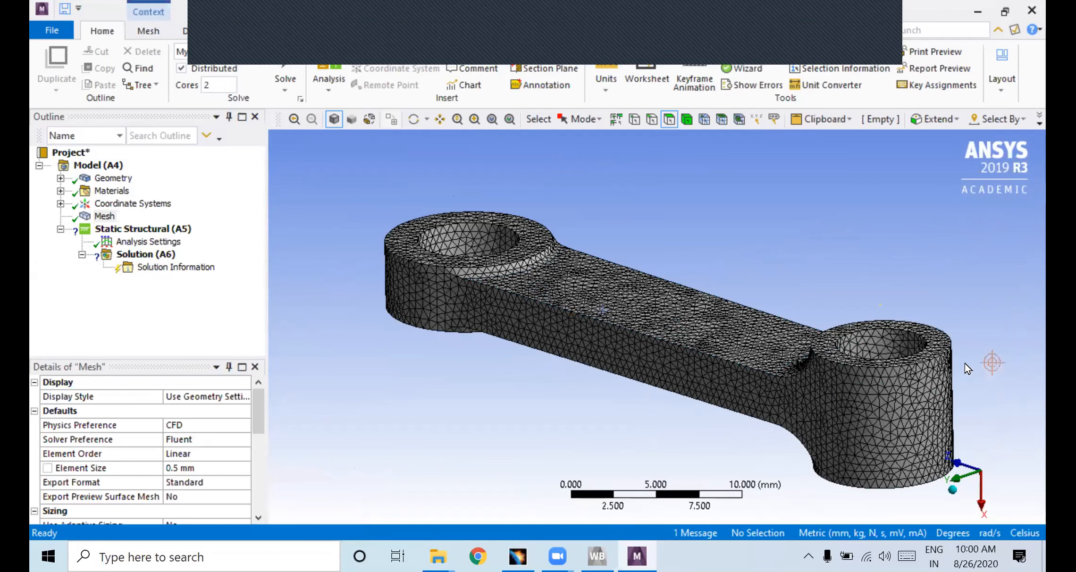
scroll(972, 354, up, 2)
scroll(927, 401, down, 1)
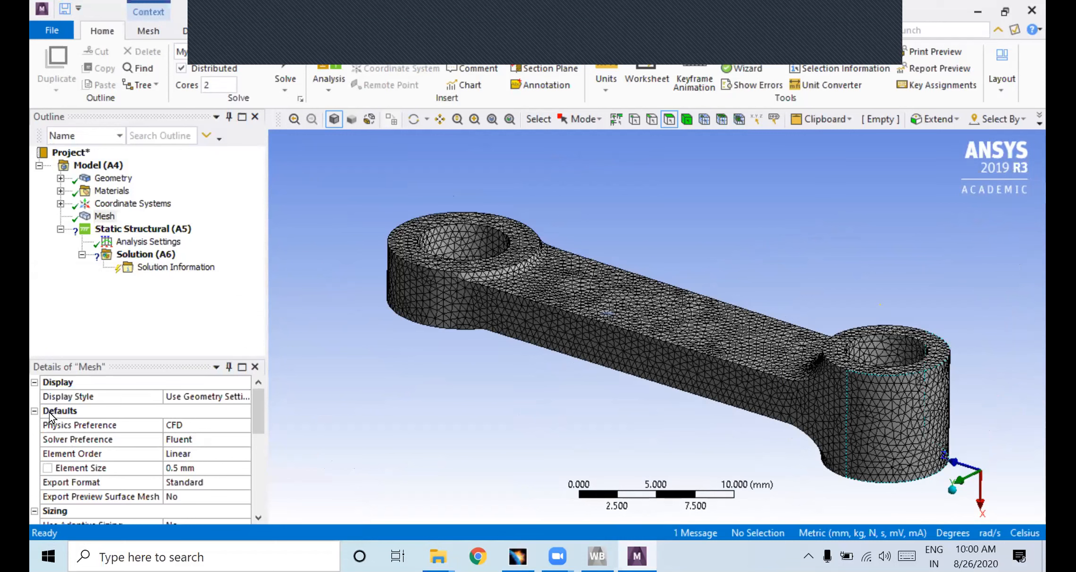
click(106, 216)
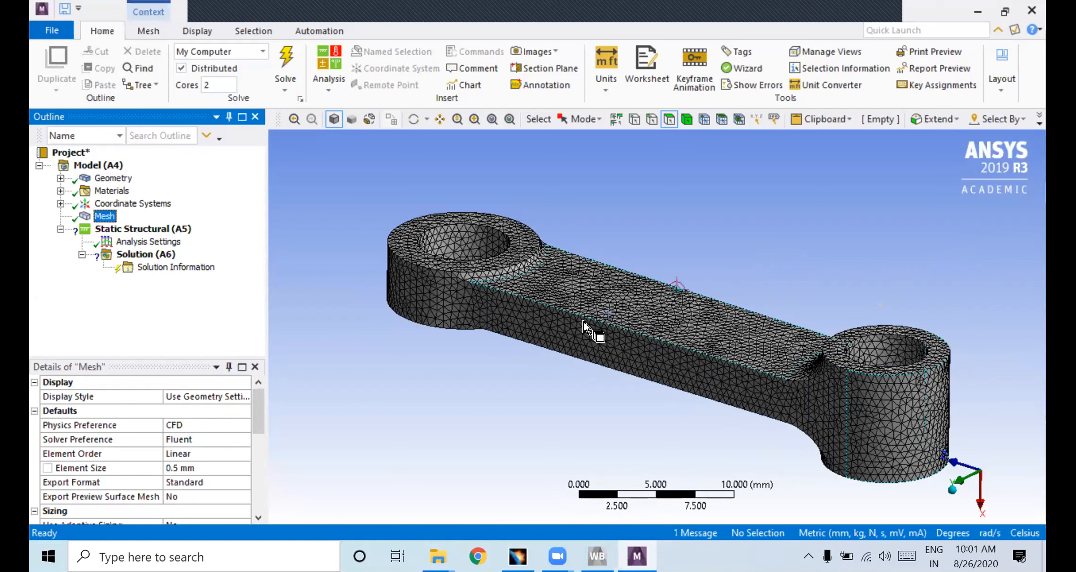
click(328, 326)
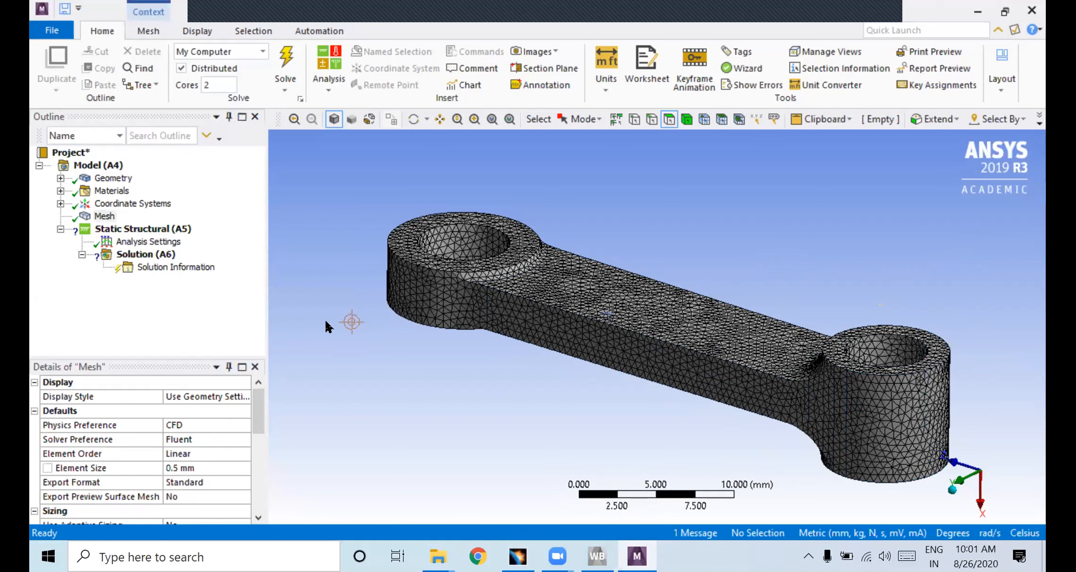
scroll(568, 351, up, 2)
scroll(567, 351, down, 2)
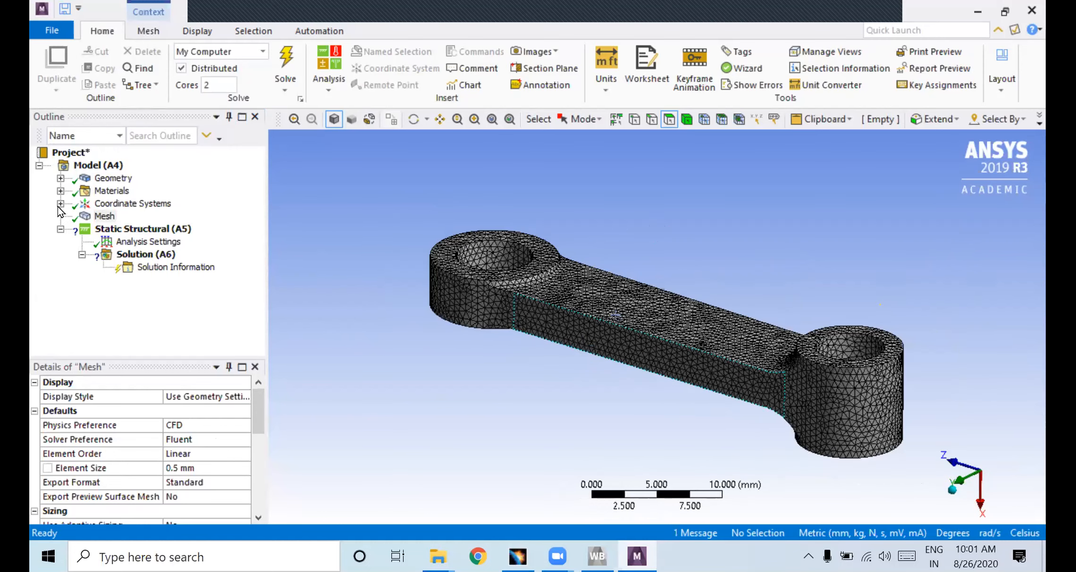
Open the Static Structural (A5) environment and auto-hide the Tabular Data and Graph windows to enlarge the model view
click(143, 230)
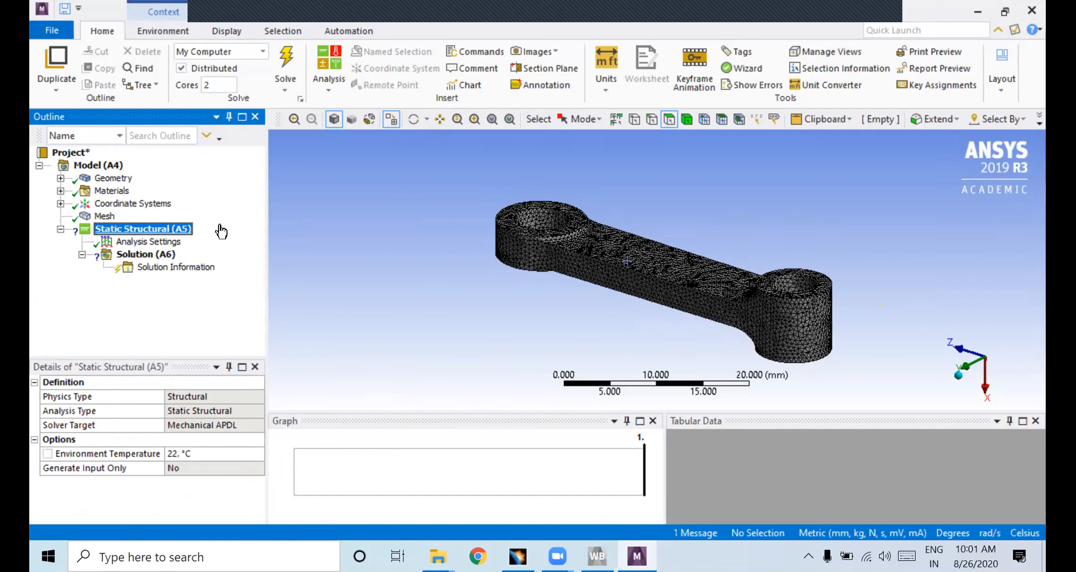
middle_drag(831, 252, 826, 316)
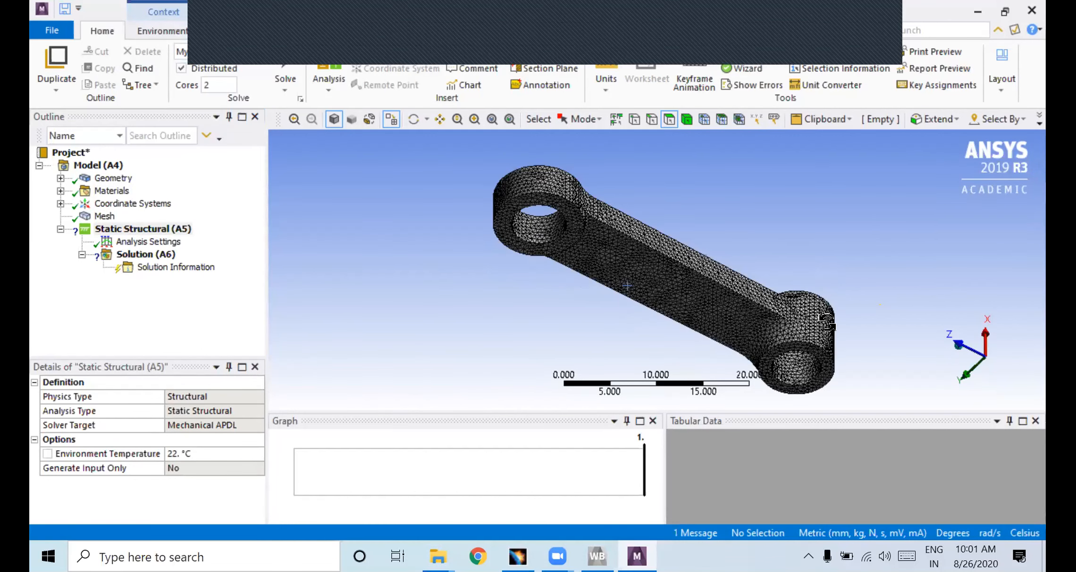
click(1005, 420)
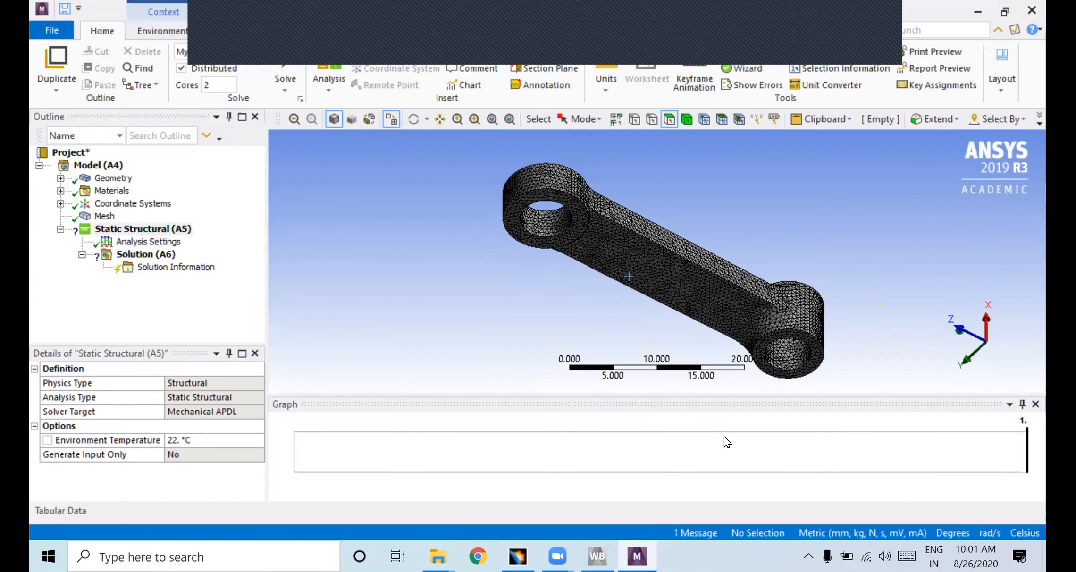
click(1022, 404)
middle_drag(743, 330, 567, 315)
scroll(573, 317, down, 3)
middle_drag(641, 315, 579, 373)
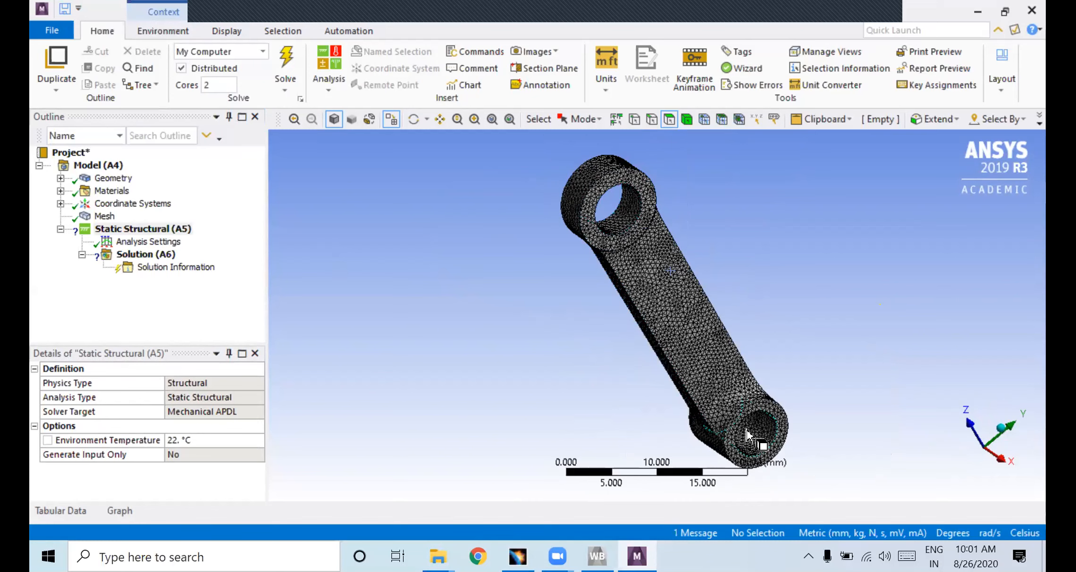
Insert a fixed support in Static Structural (A5) and apply it to the two inner faces of the link's lower bore
click(158, 231)
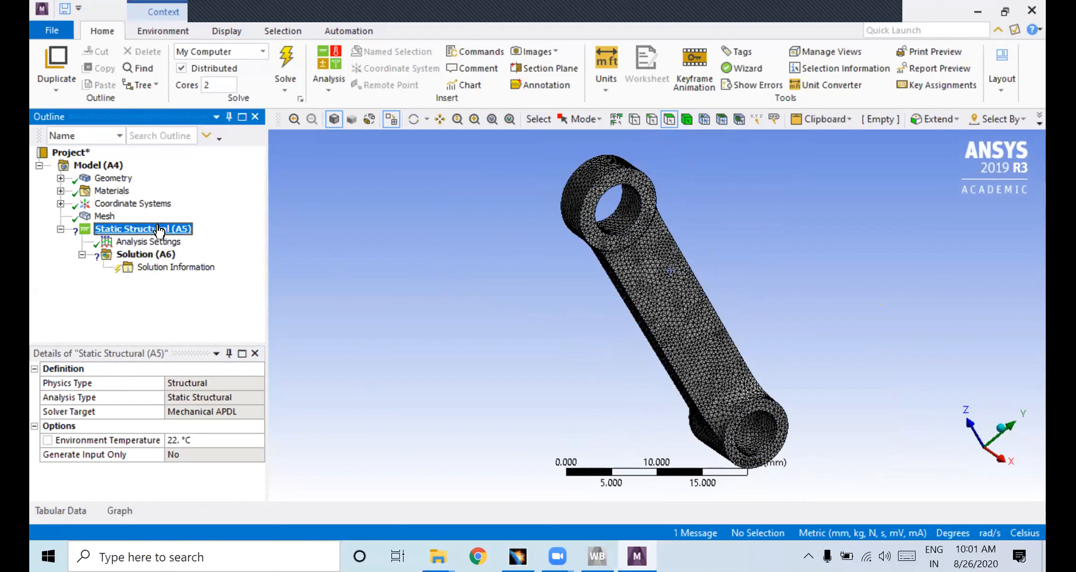
right_click(158, 230)
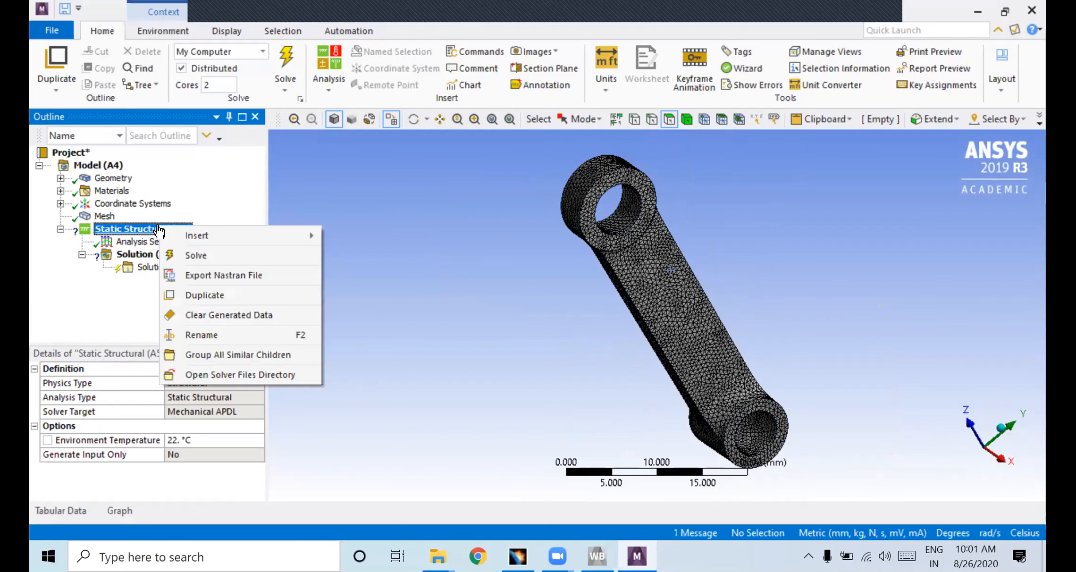
mouse_move(207, 237)
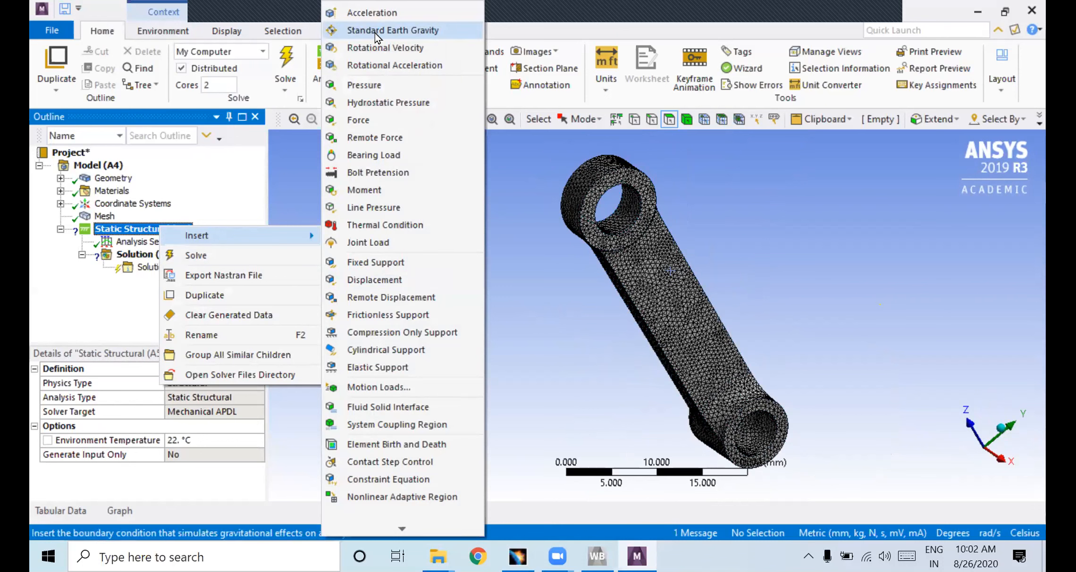
click(407, 264)
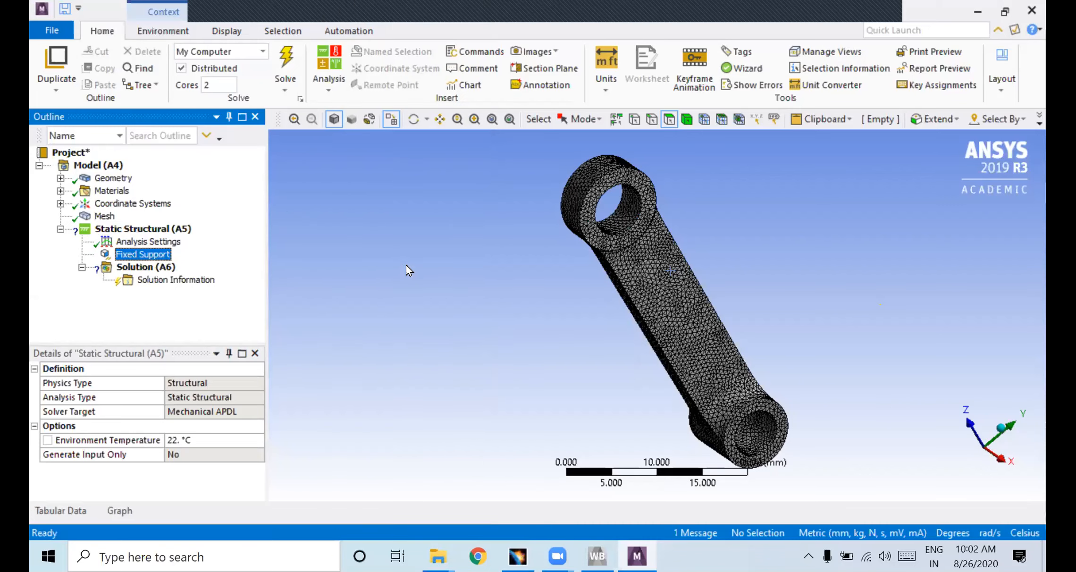
middle_drag(563, 387, 532, 306)
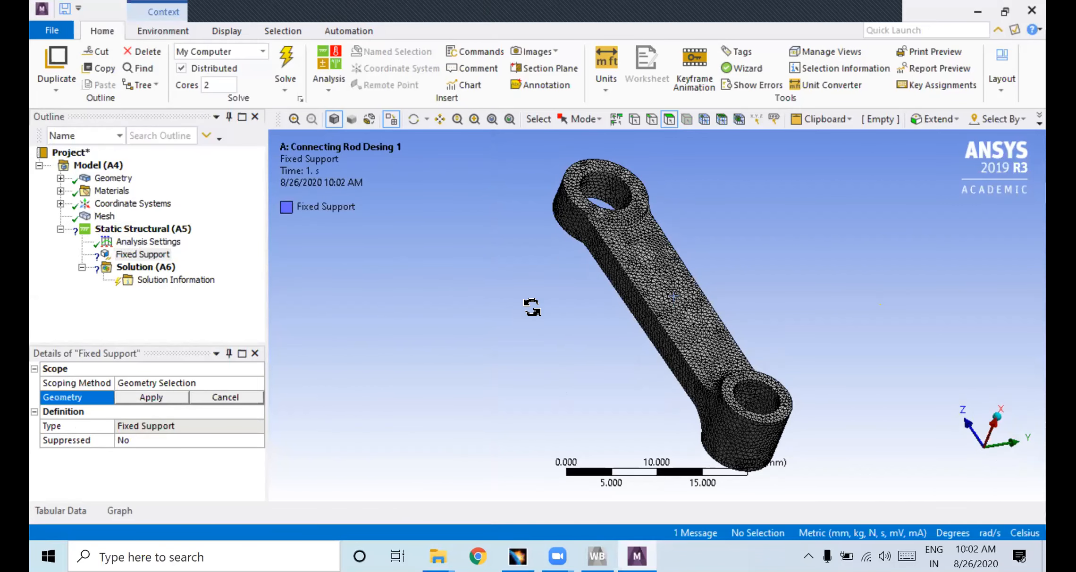
click(790, 411)
middle_drag(672, 303, 711, 309)
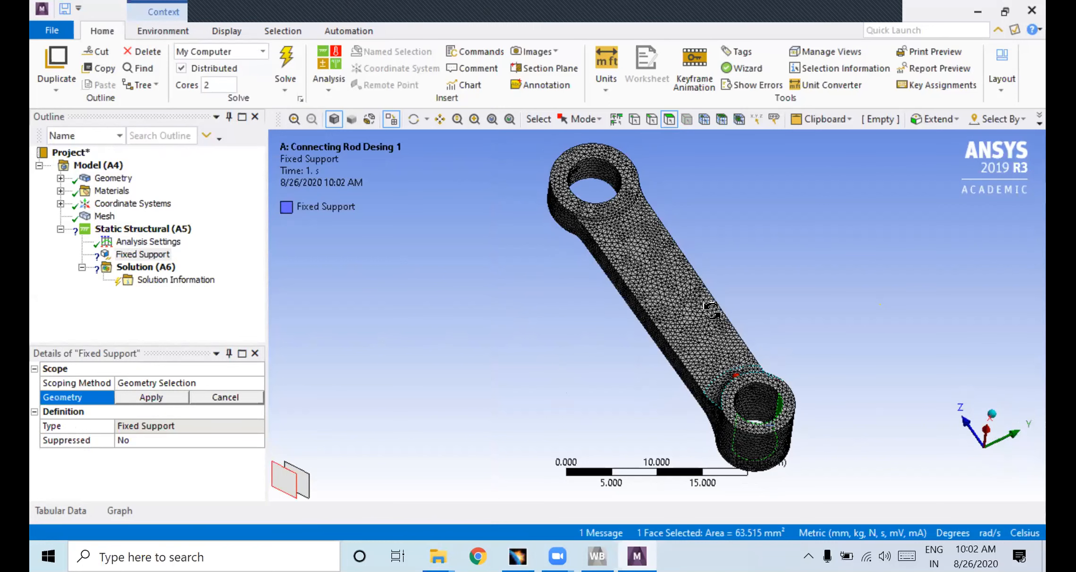
ctrl+click(750, 406)
mouse_move(787, 360)
middle_down()
mouse_move(828, 317)
mouse_move(760, 320)
mouse_move(770, 366)
middle_up()
click(167, 397)
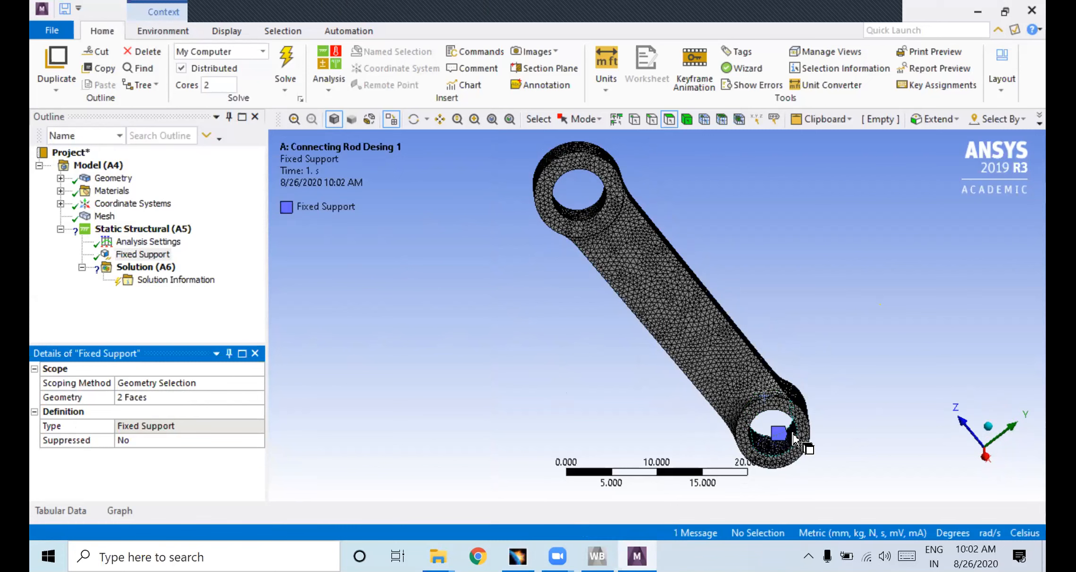
Expand the Geometry branch and turn off the mesh display so the connecting rod shows as a plain shaded body
click(113, 178)
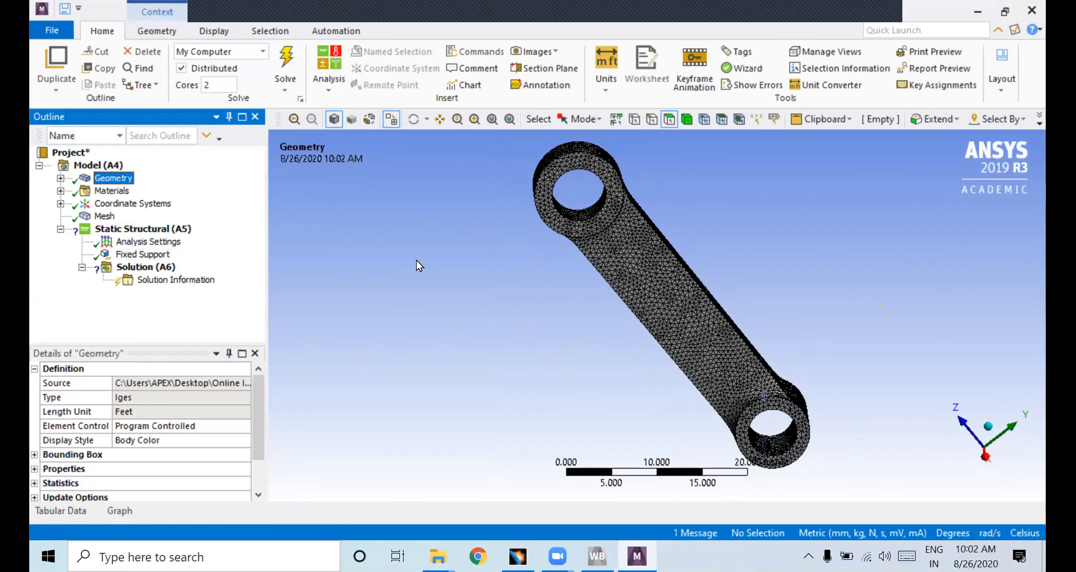
click(61, 178)
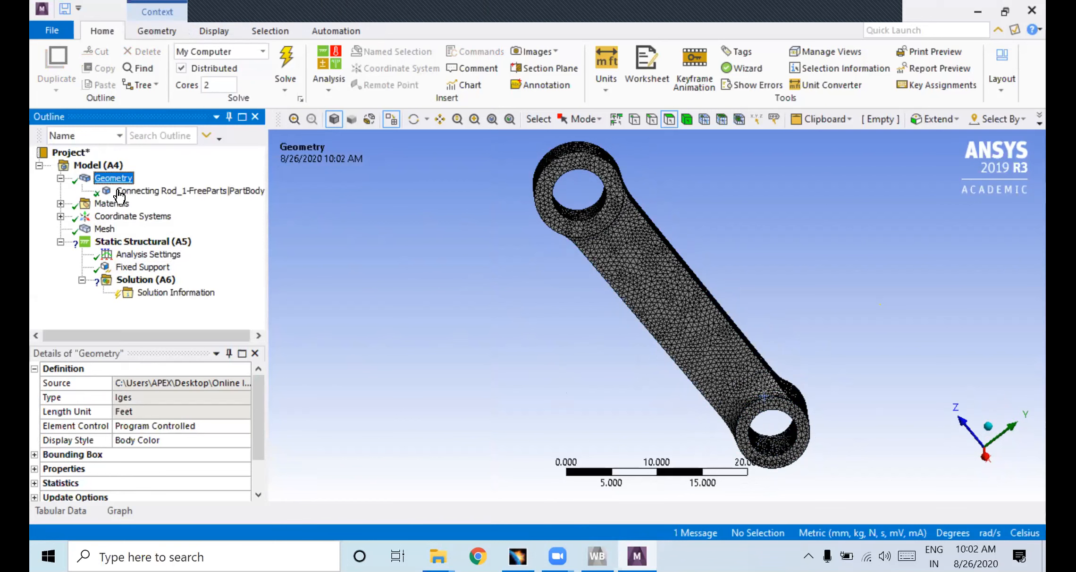
click(119, 191)
click(102, 179)
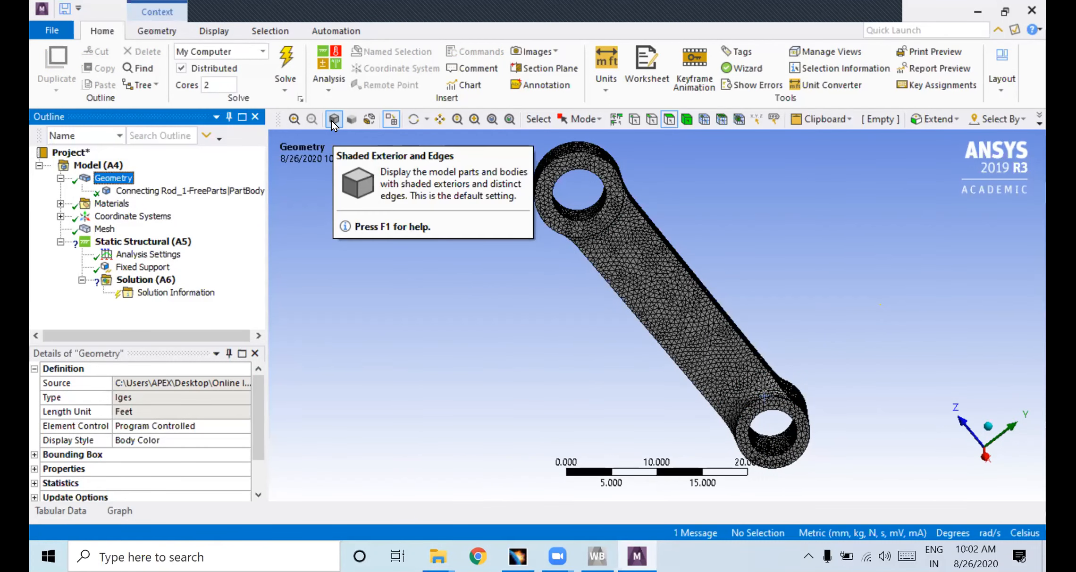
click(368, 119)
click(369, 119)
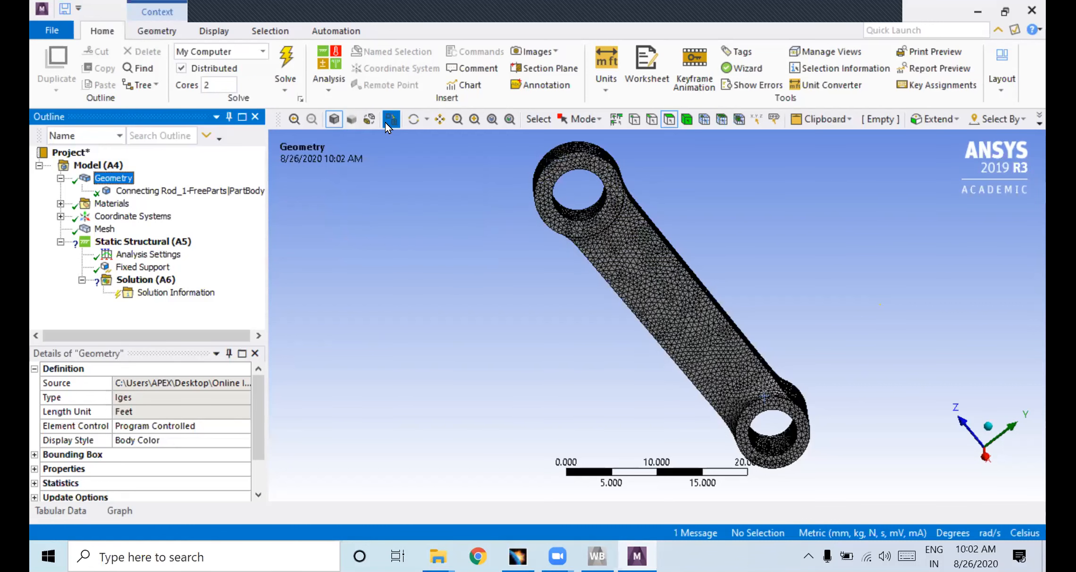
click(385, 121)
click(391, 122)
click(390, 122)
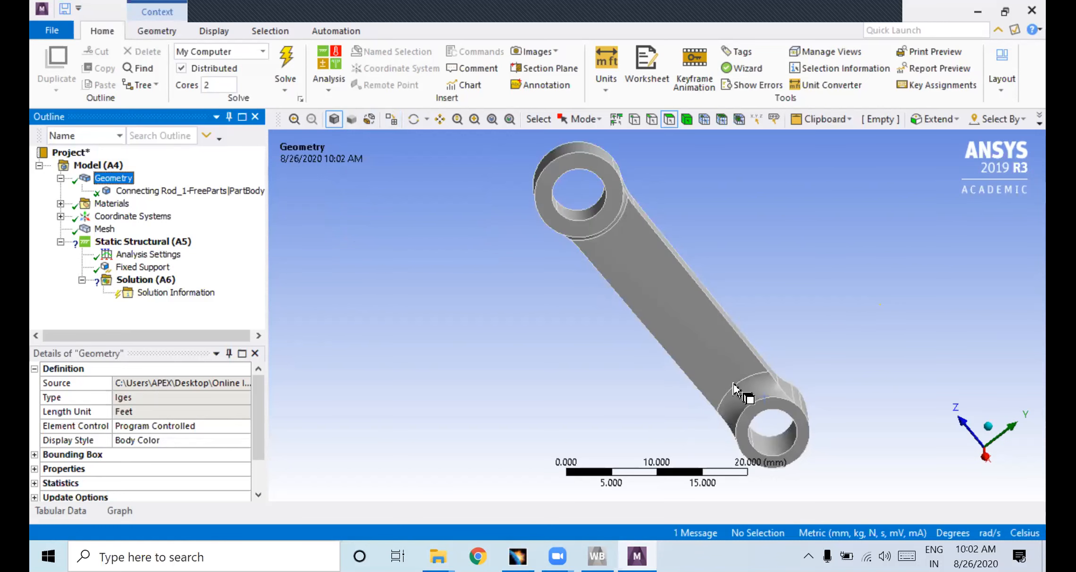
Compare the Mesh view of the connecting rod with its unmeshed Geometry view
click(106, 229)
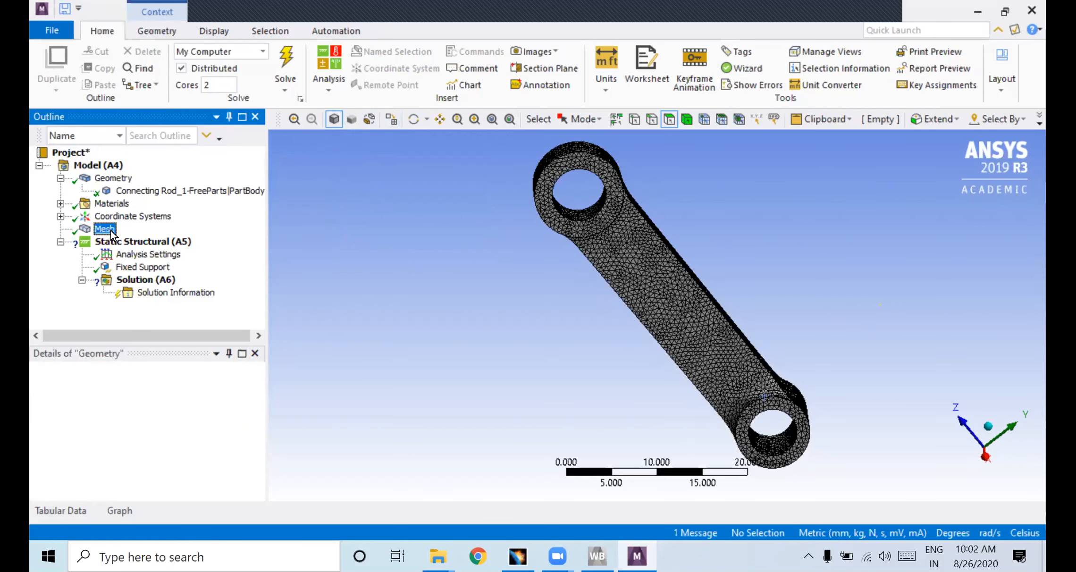
click(113, 178)
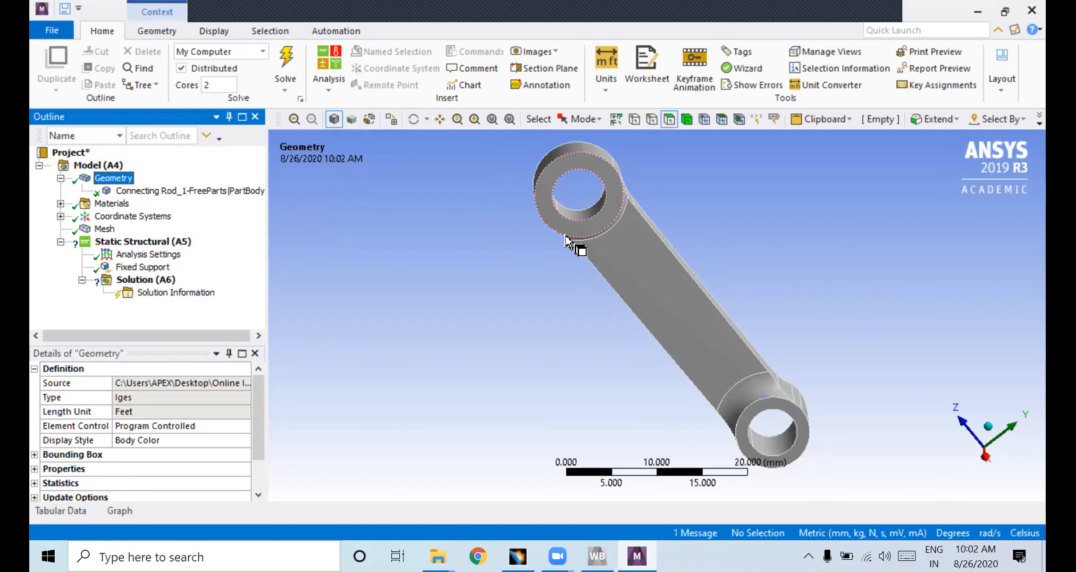
middle_drag(608, 253, 629, 231)
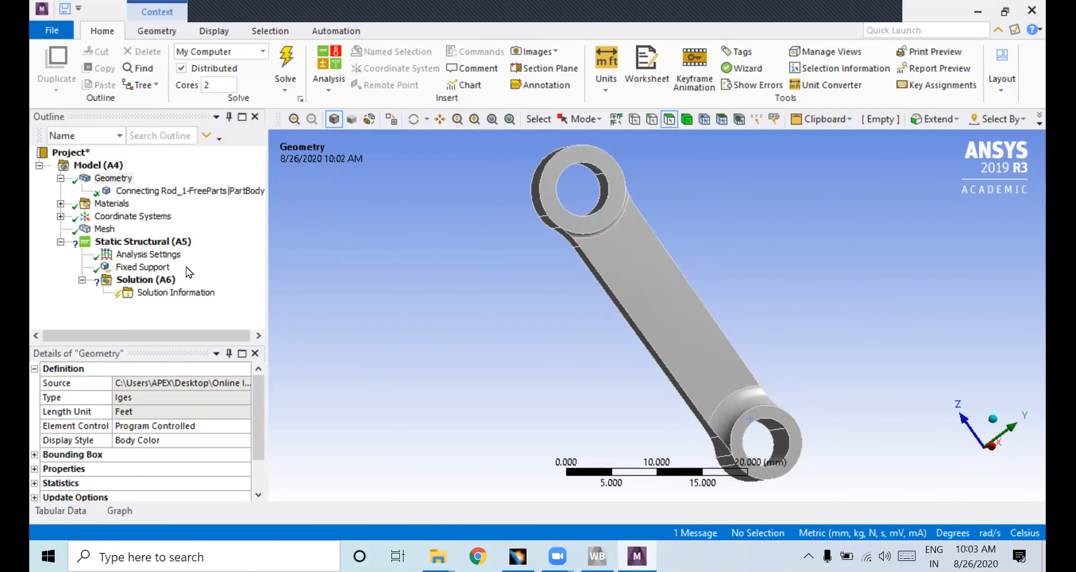
Insert a pressure load in Static Structural (A5) and select the inner face of the upper bore nearest the arm
click(165, 245)
middle_drag(621, 352, 666, 346)
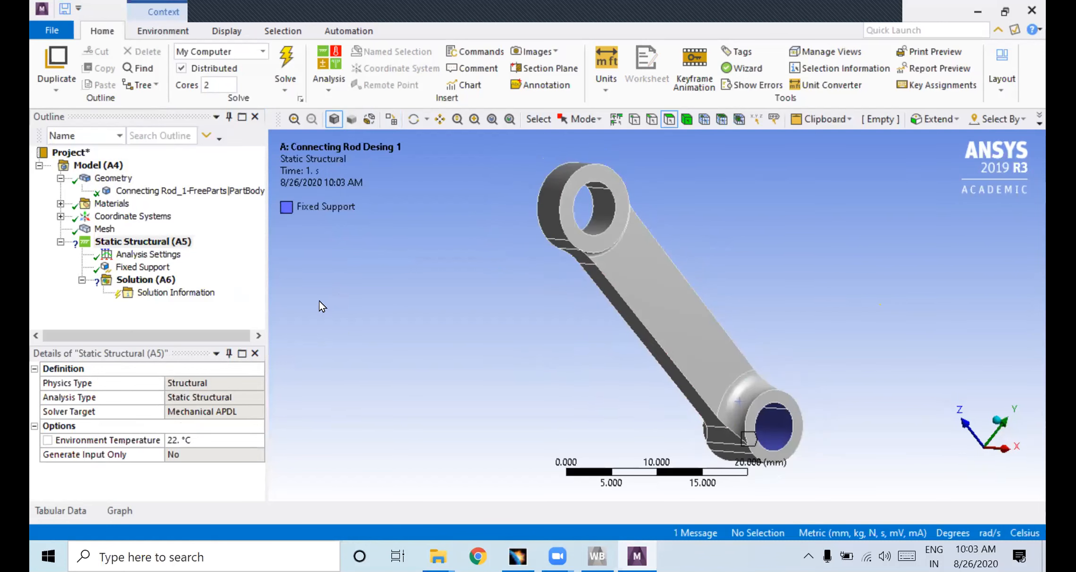
right_click(143, 248)
mouse_move(188, 253)
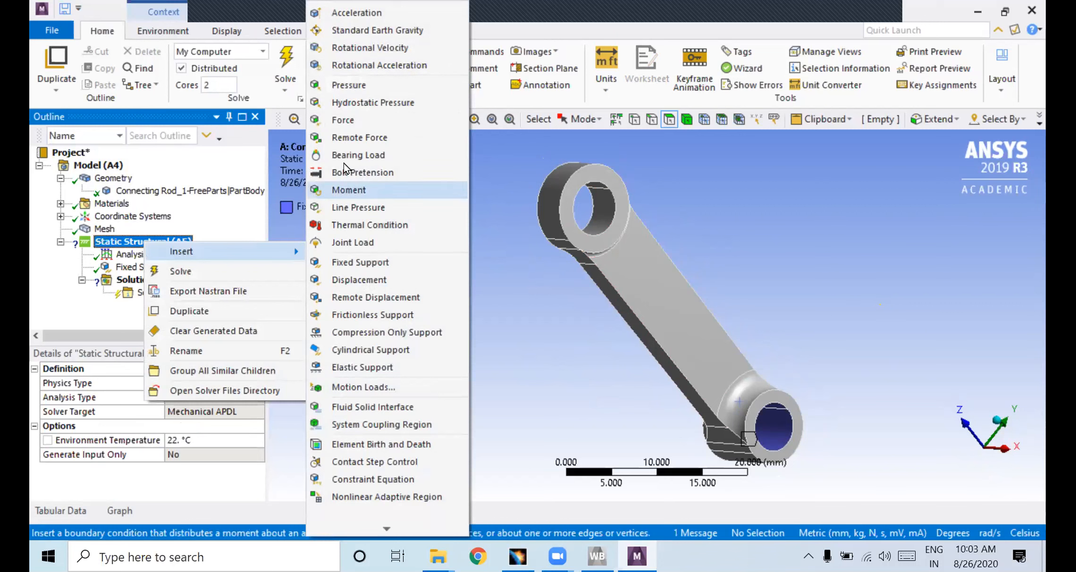
click(348, 86)
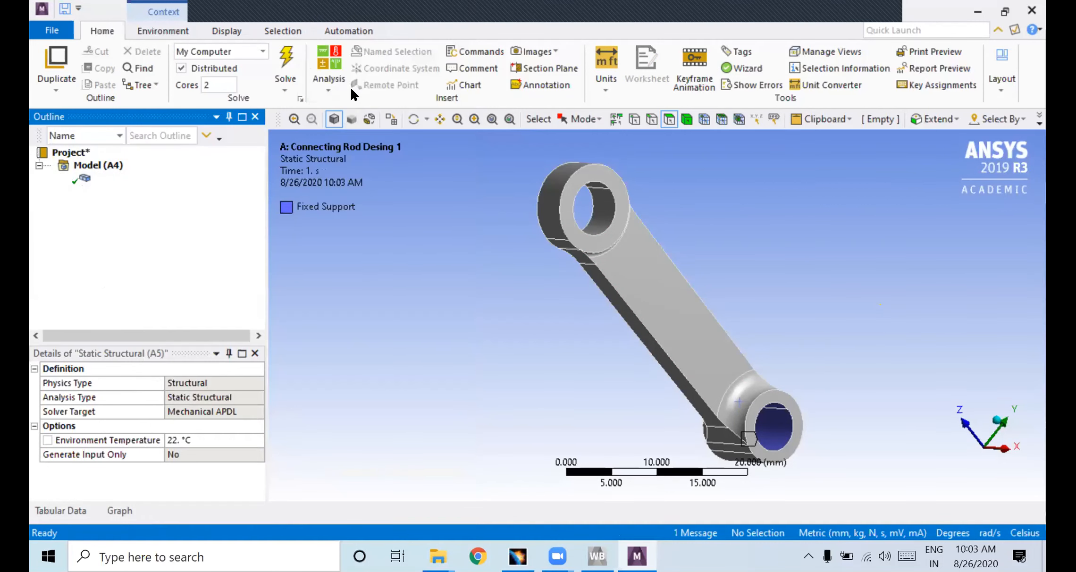
click(599, 228)
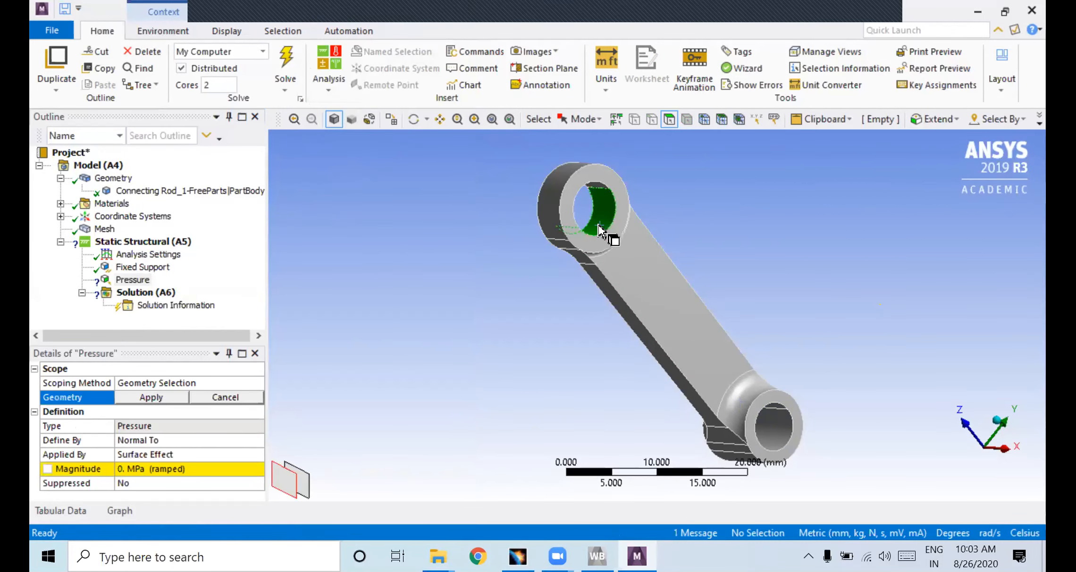
middle_drag(609, 234, 632, 278)
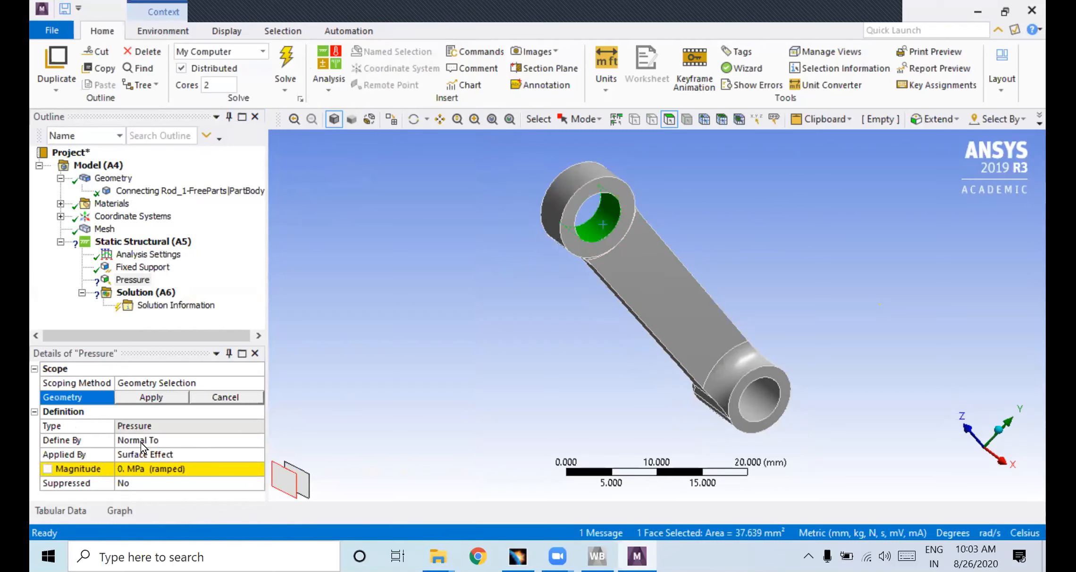
Set the pressure magnitude to 2.5 MPa and apply the selected upper bore face as the load's geometry
click(143, 468)
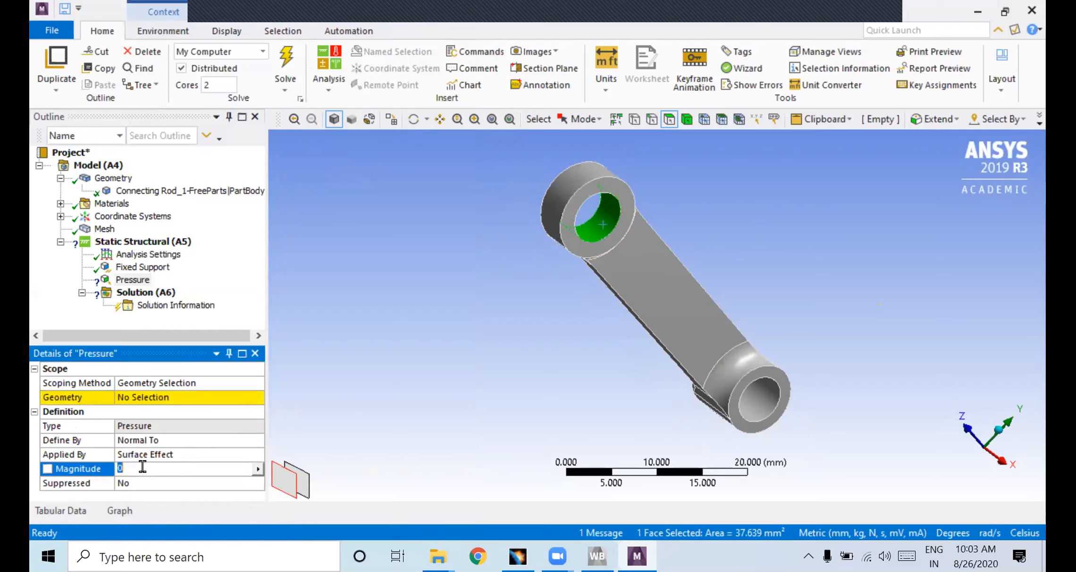
click(150, 399)
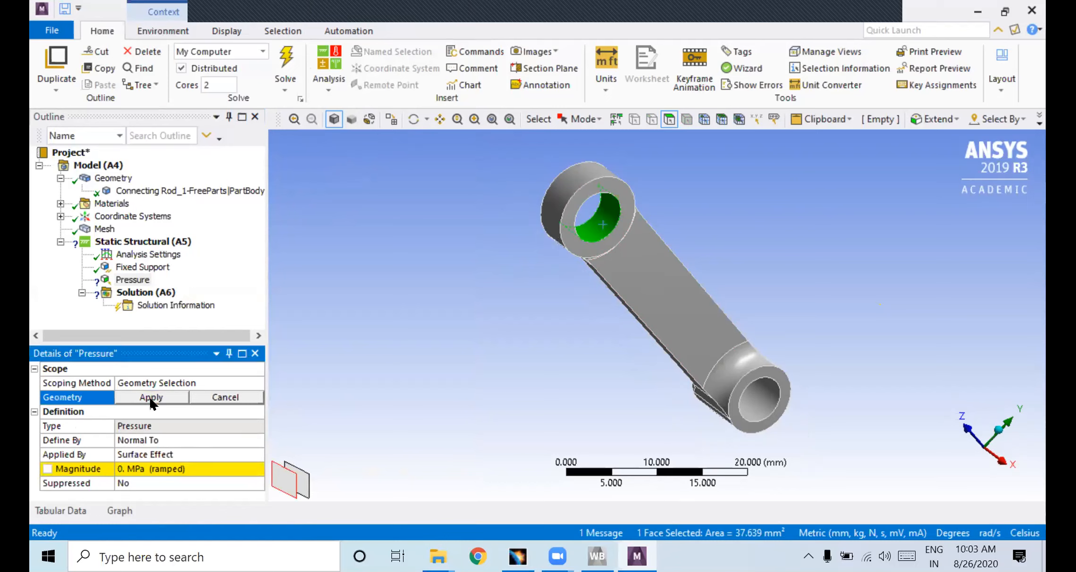
click(150, 467)
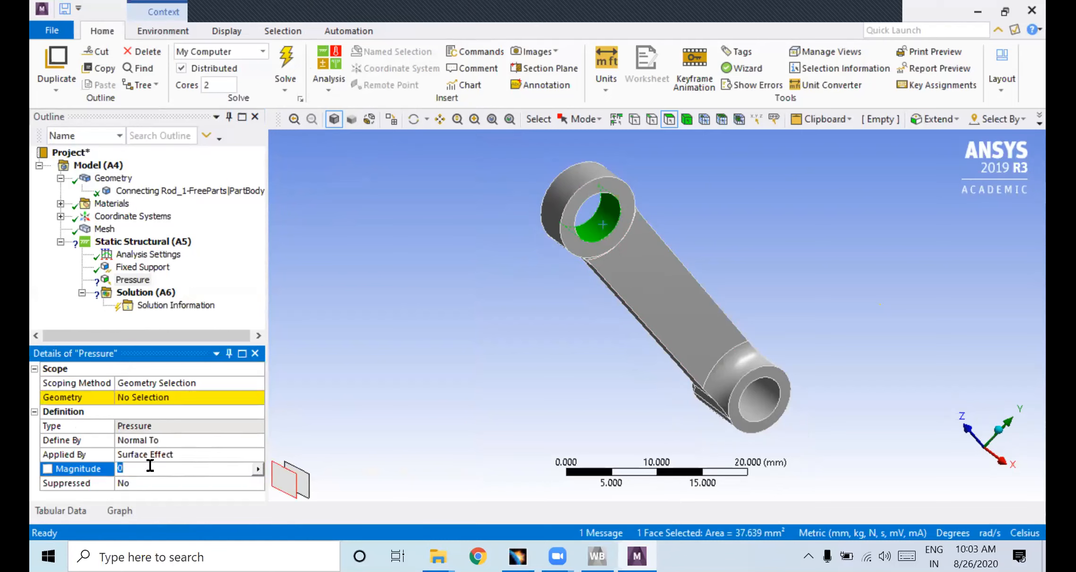
text(2.5)
key(Return)
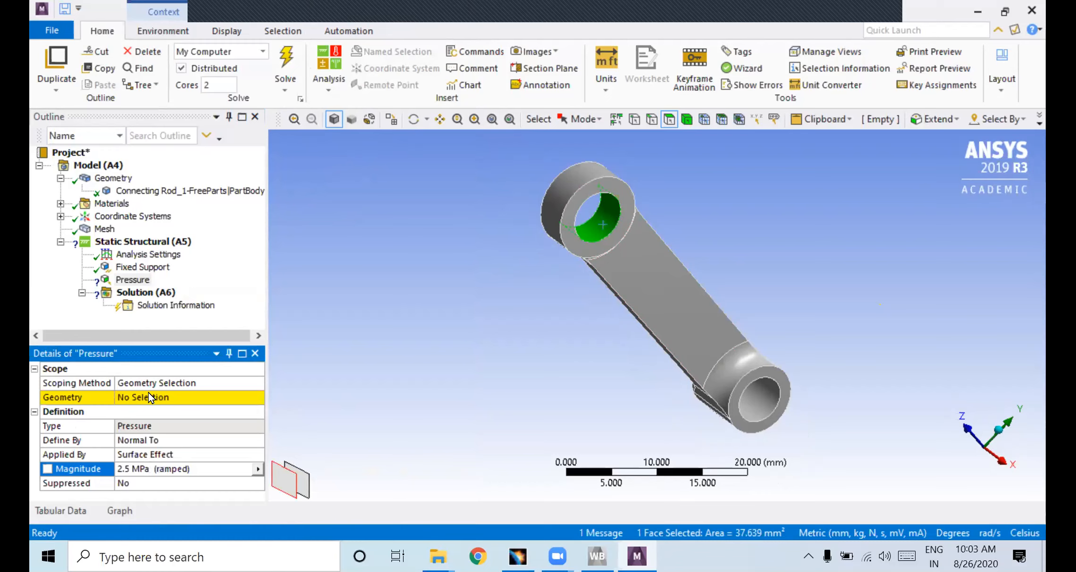
click(142, 397)
click(143, 398)
middle_drag(445, 380, 456, 318)
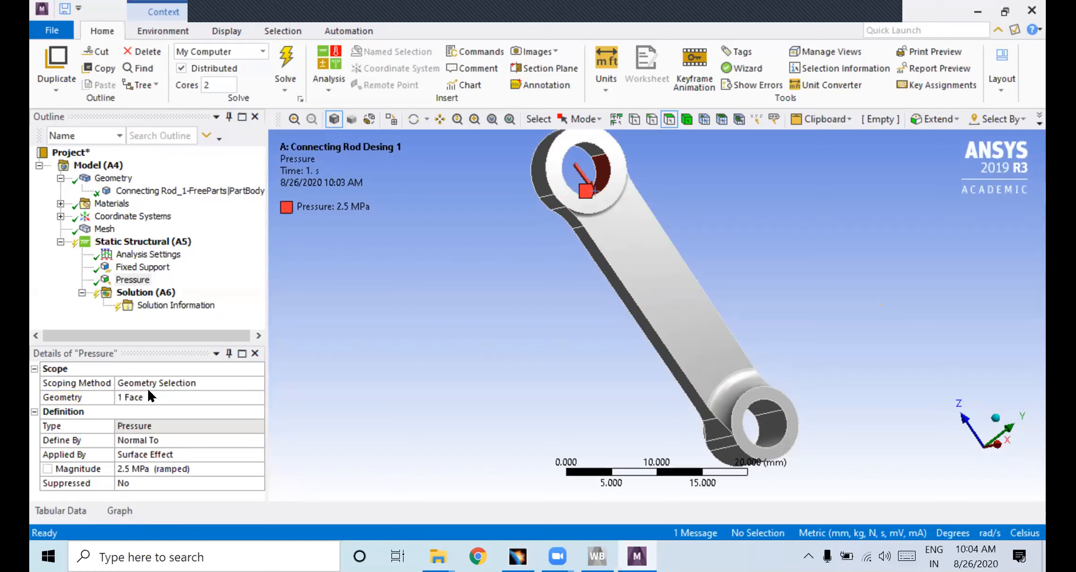
Review the available Define By options of the pressure load
click(132, 280)
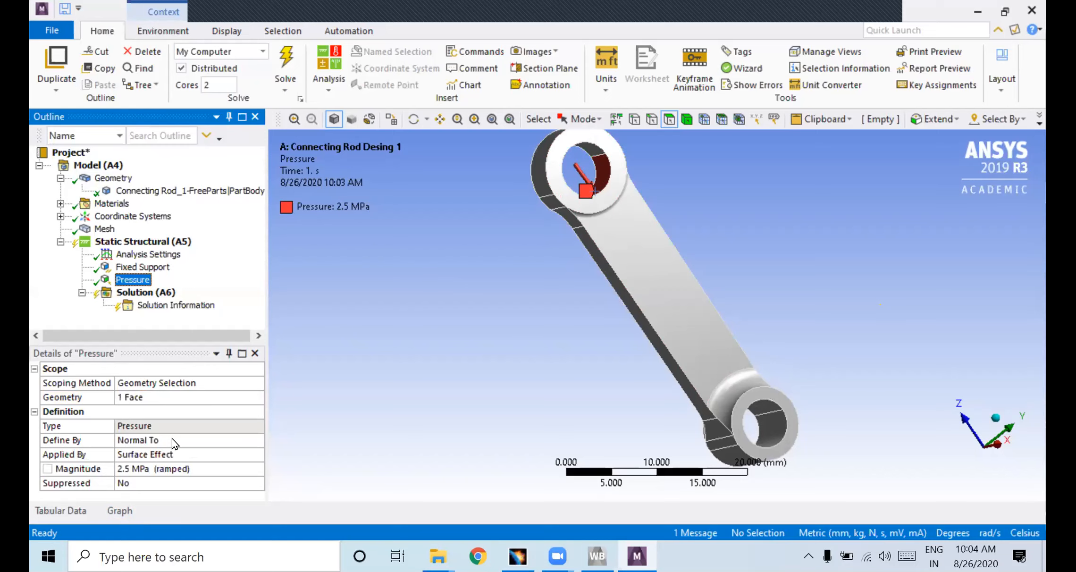
click(148, 441)
click(257, 440)
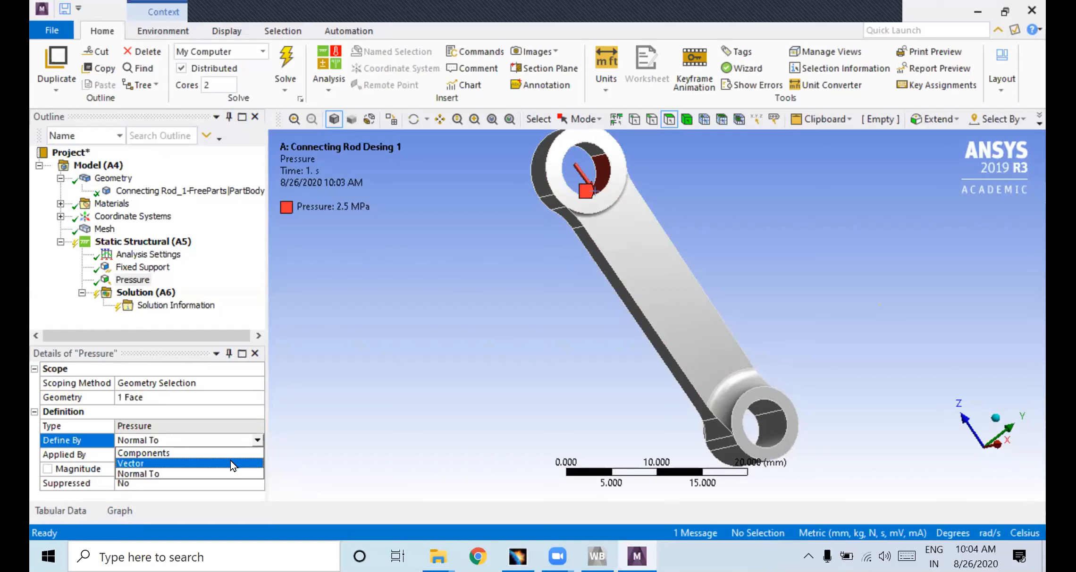
click(304, 403)
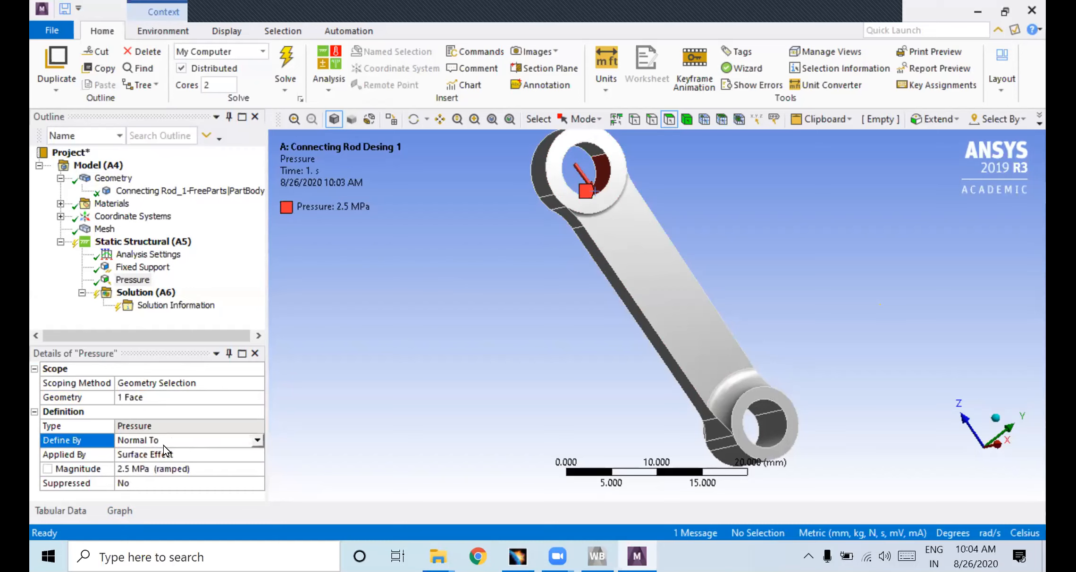
Try a pressure magnitude of -2.5 MPa to reverse the load direction, and set it back to 2.5 MPa
click(152, 468)
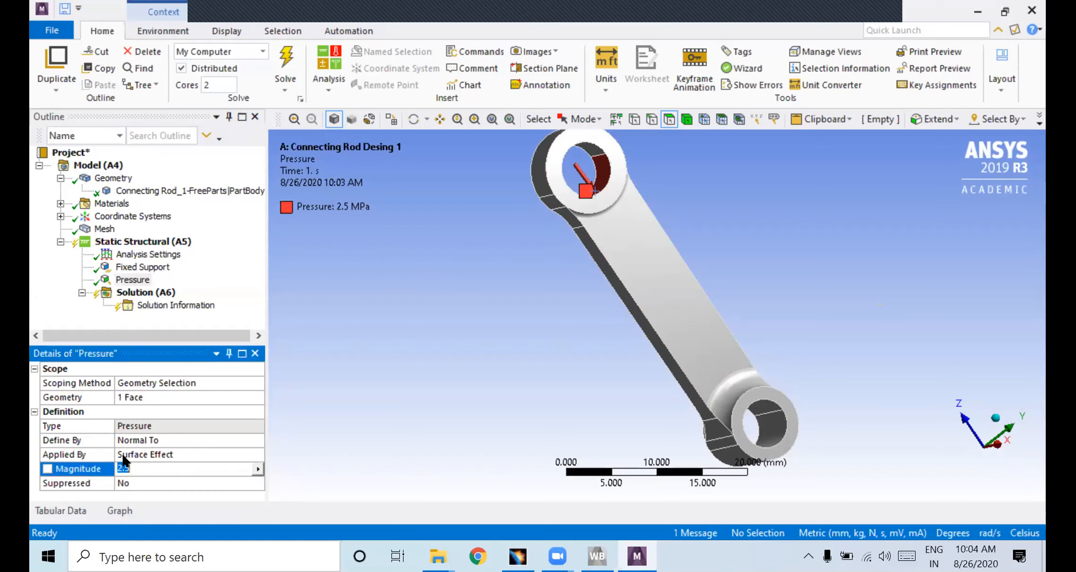
text(-2.5)
key(Return)
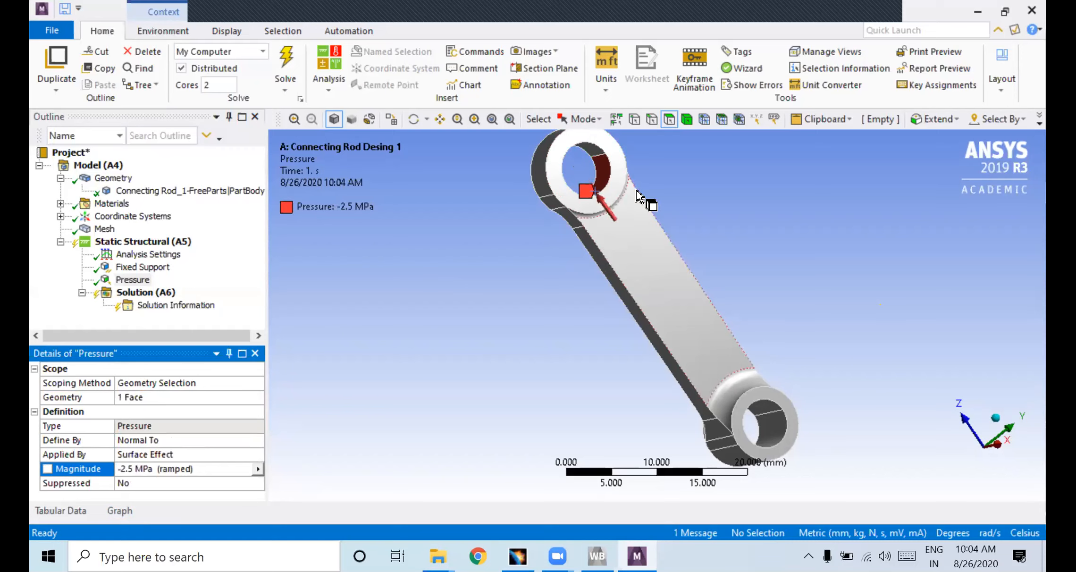
click(144, 465)
text(2)
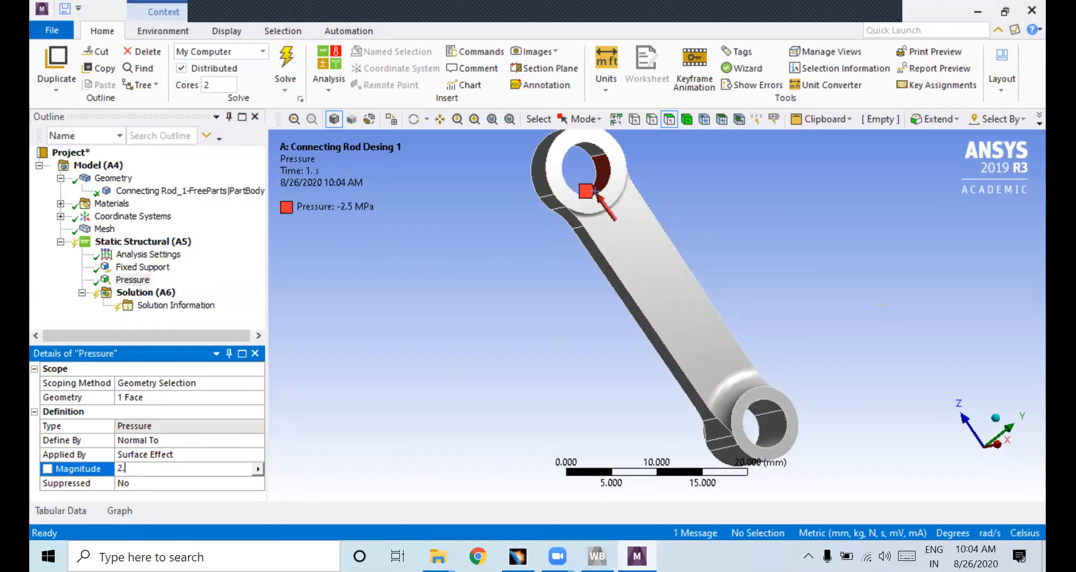
text(.5)
key(Return)
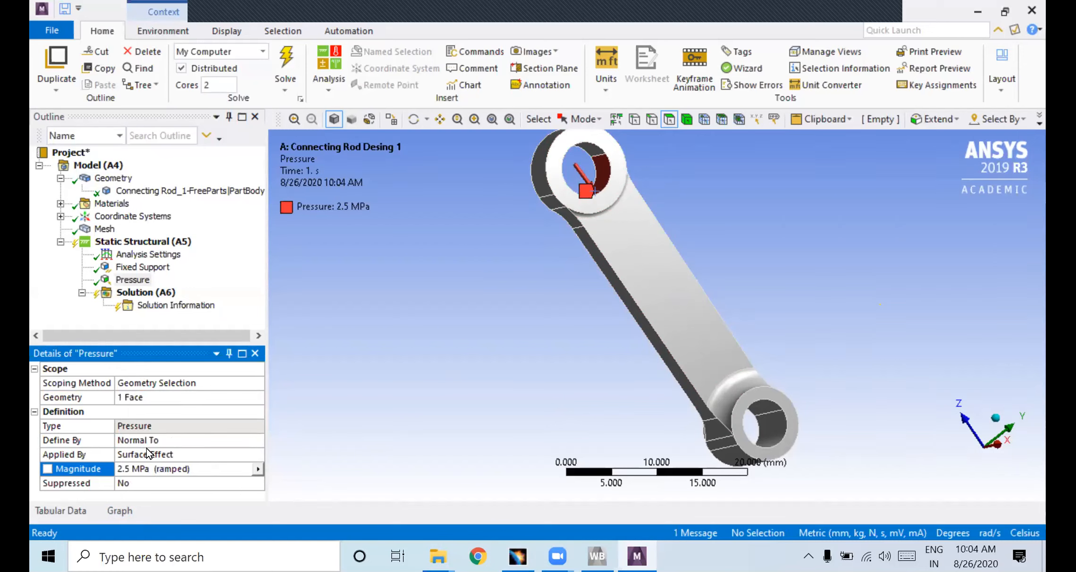
Try defining the pressure load by Components in the Global Coordinate System with a Y component of 2.5 MPa
middle_drag(454, 356, 494, 370)
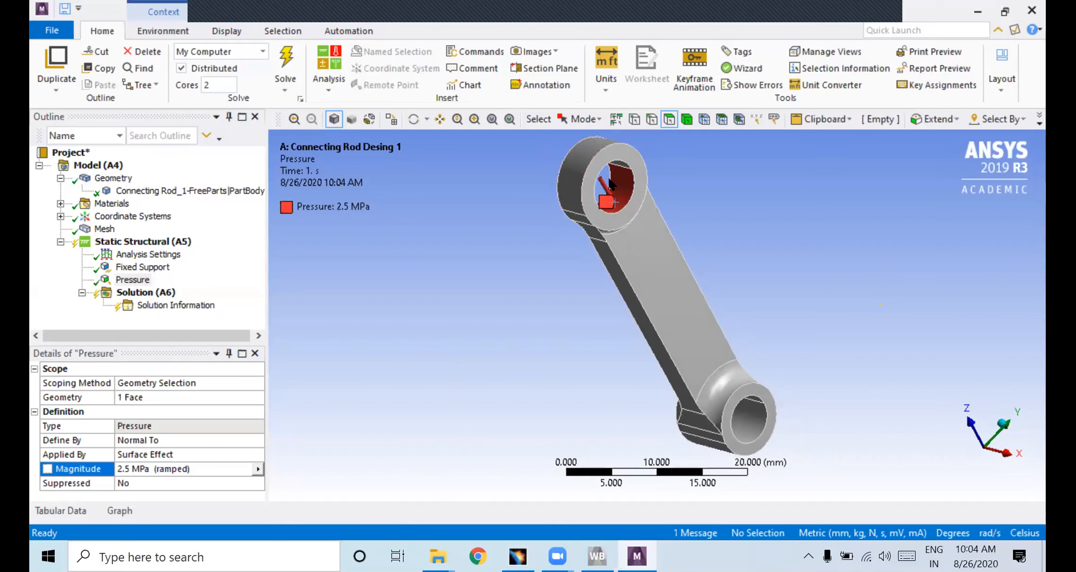
click(156, 439)
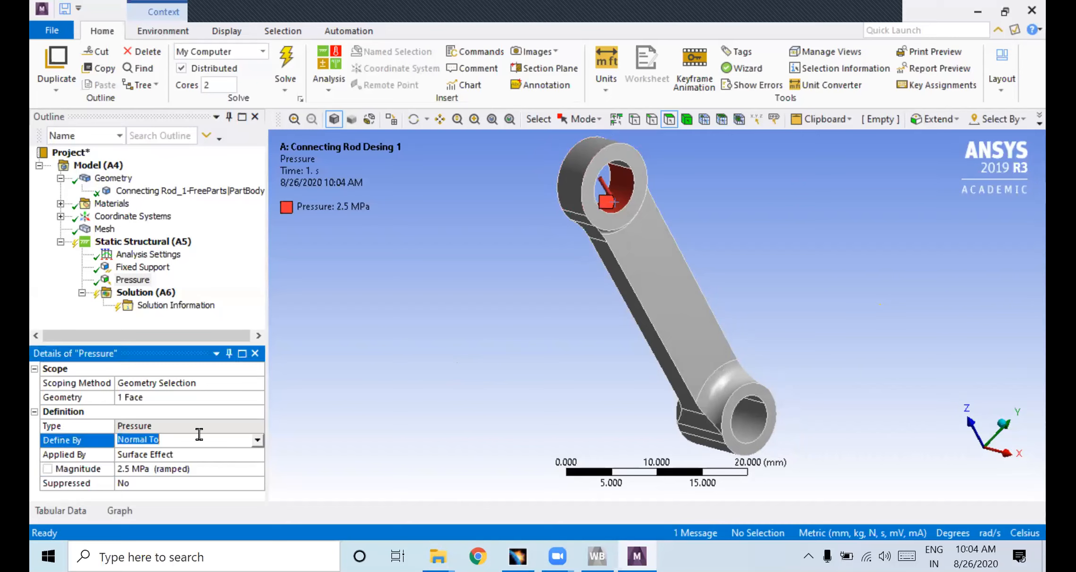
click(255, 441)
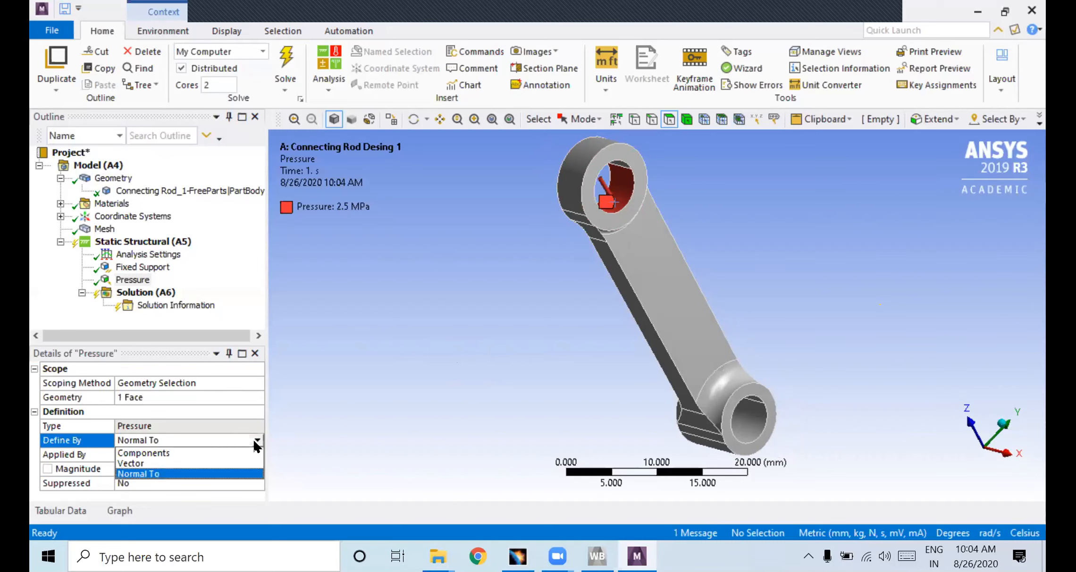
click(189, 453)
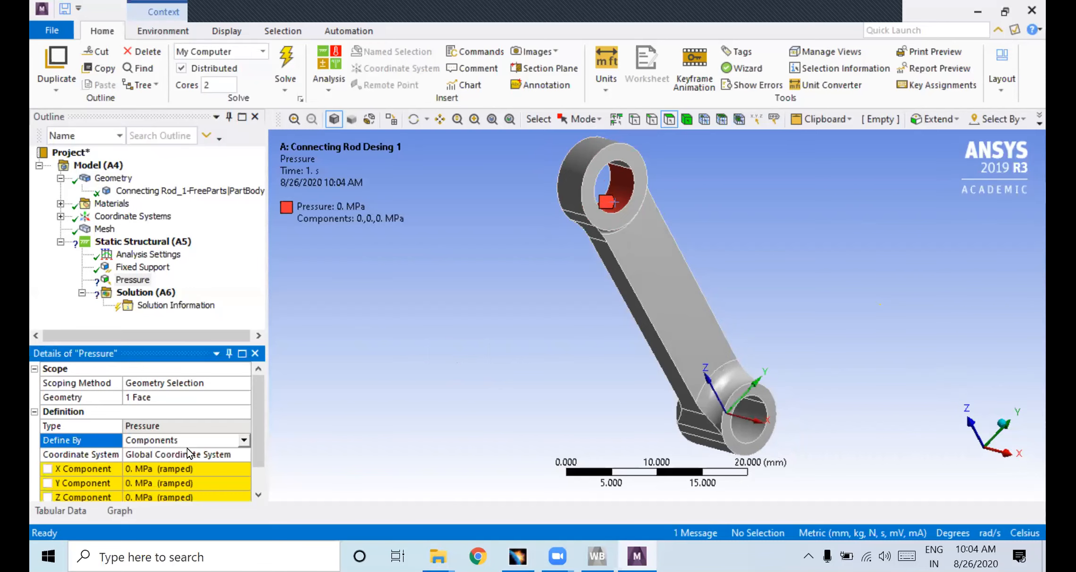
click(251, 430)
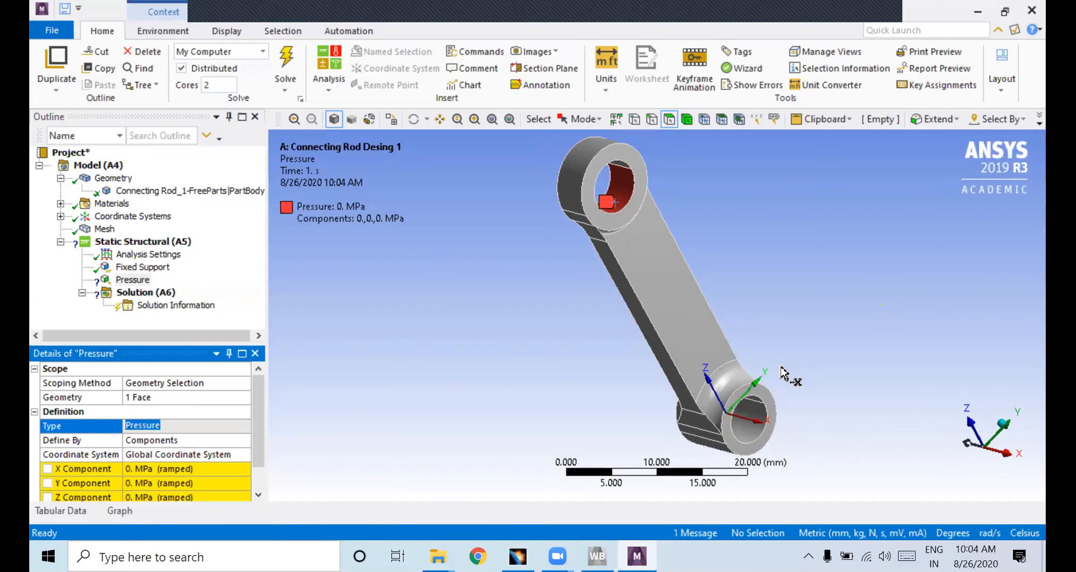
click(152, 481)
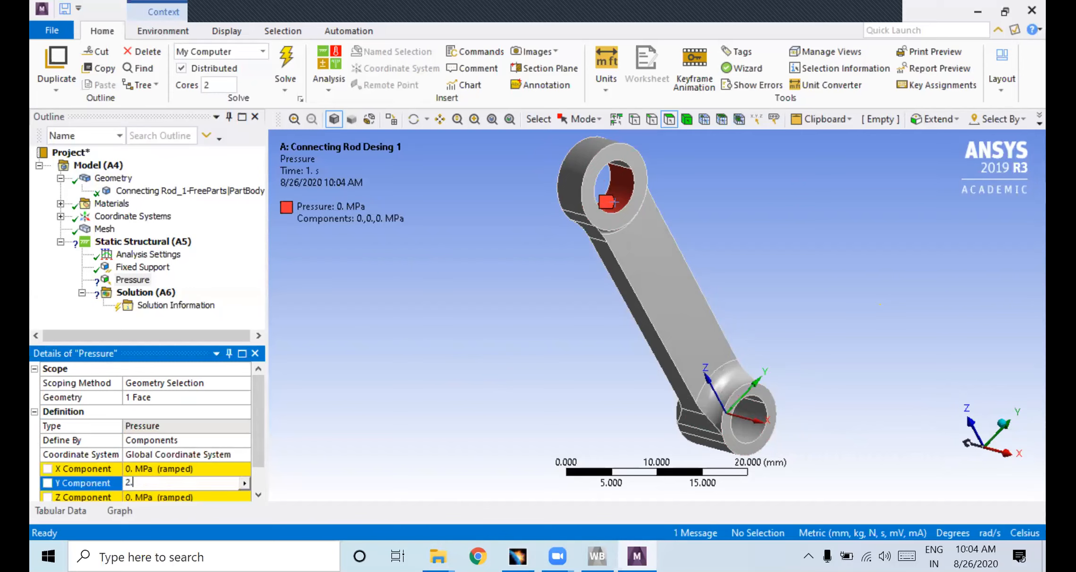
key(Return)
middle_drag(696, 235, 573, 234)
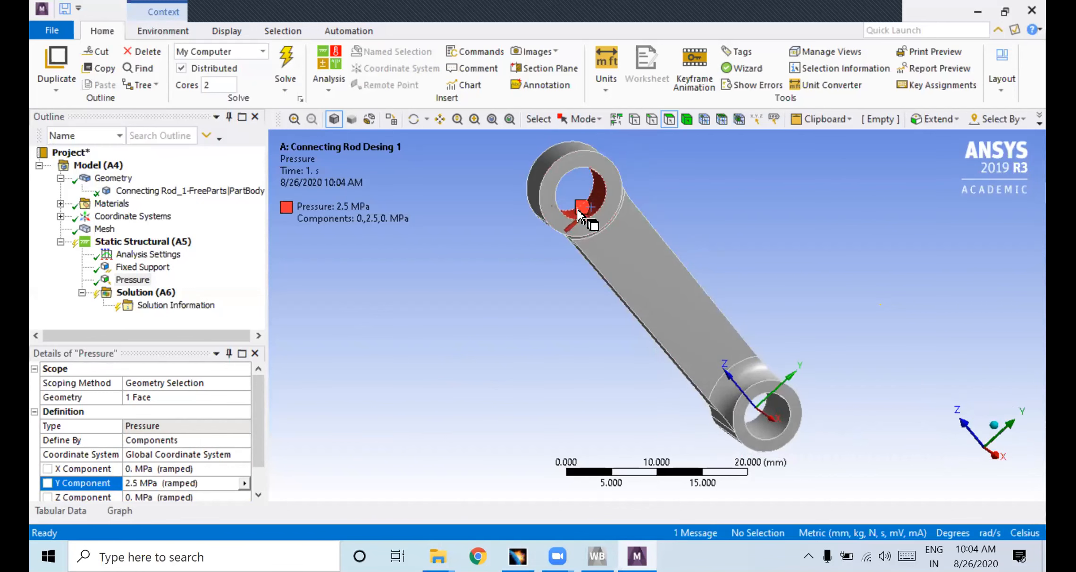
Define the pressure load as Normal To with a magnitude of 2.5 MPa and display all Static Structural (A5) loads on the rod
click(166, 444)
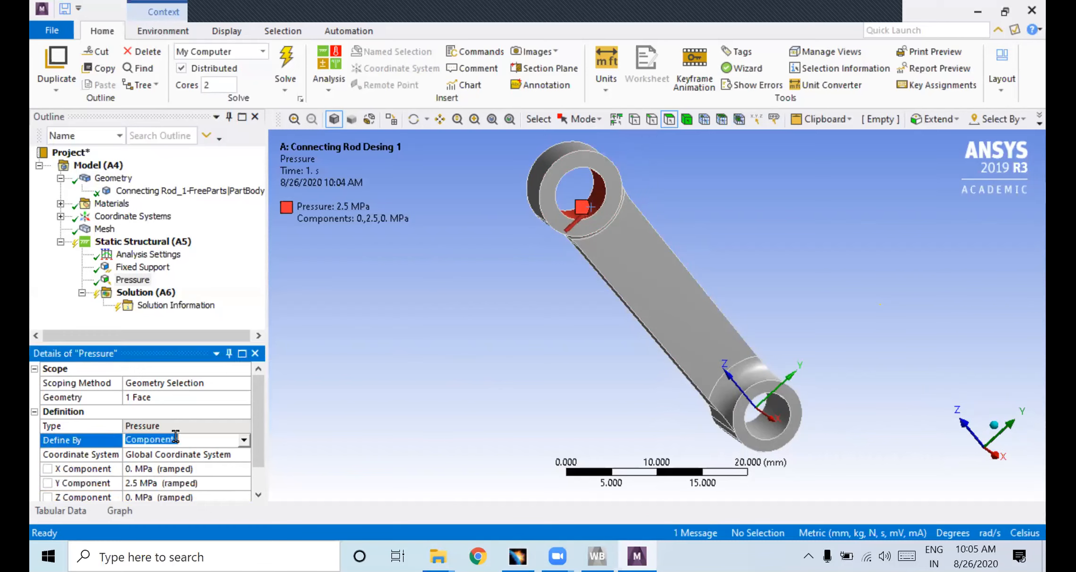
click(244, 440)
click(178, 474)
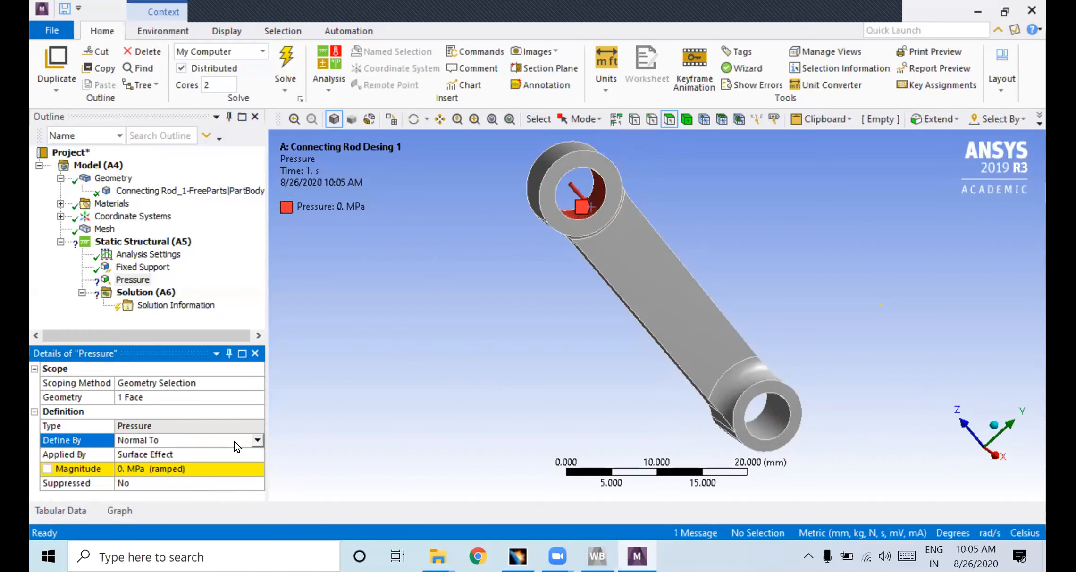
click(174, 468)
text(2.5)
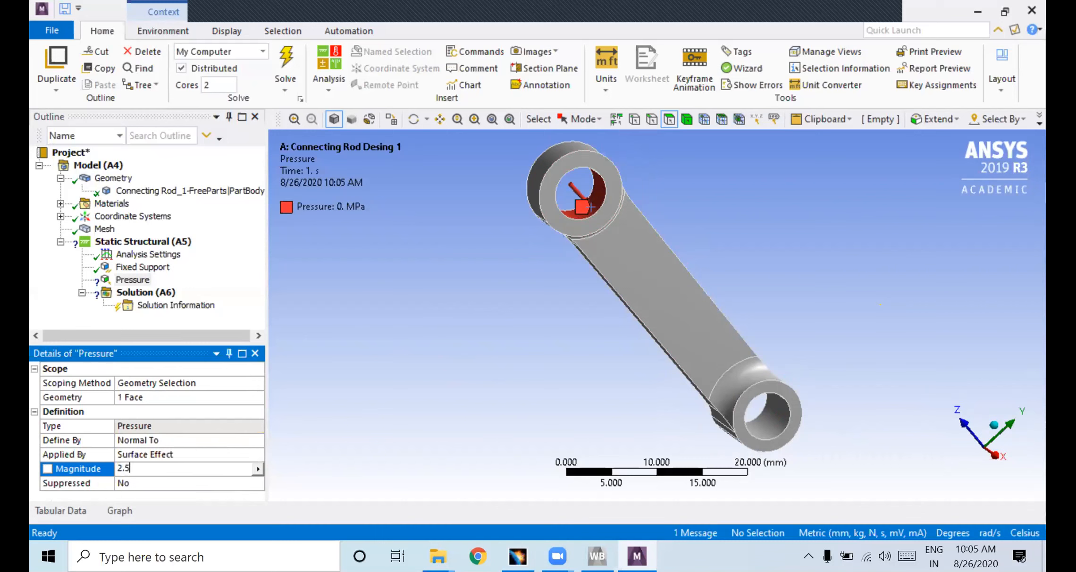
key(Return)
click(387, 269)
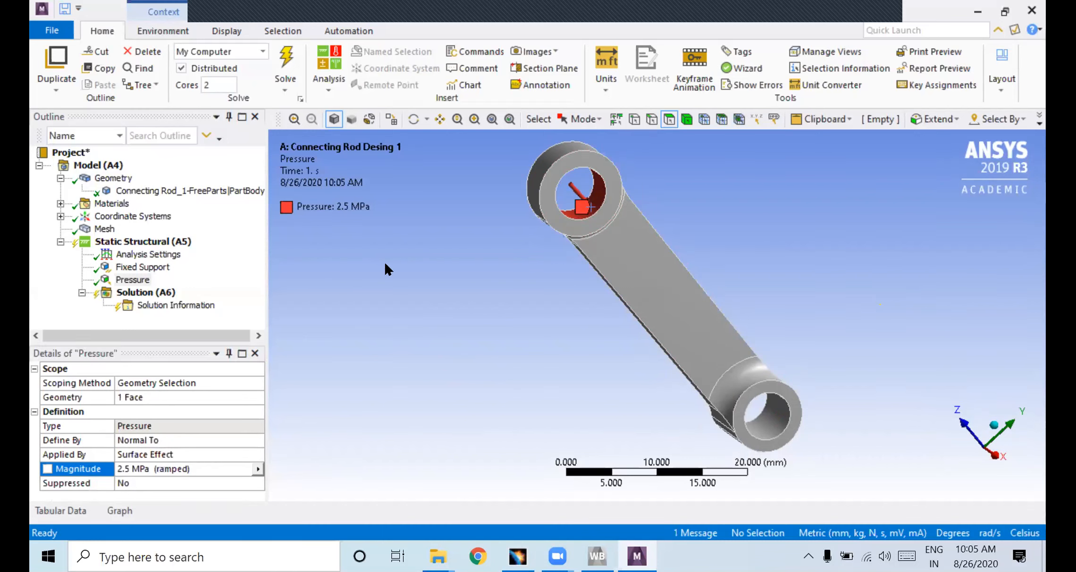
click(135, 241)
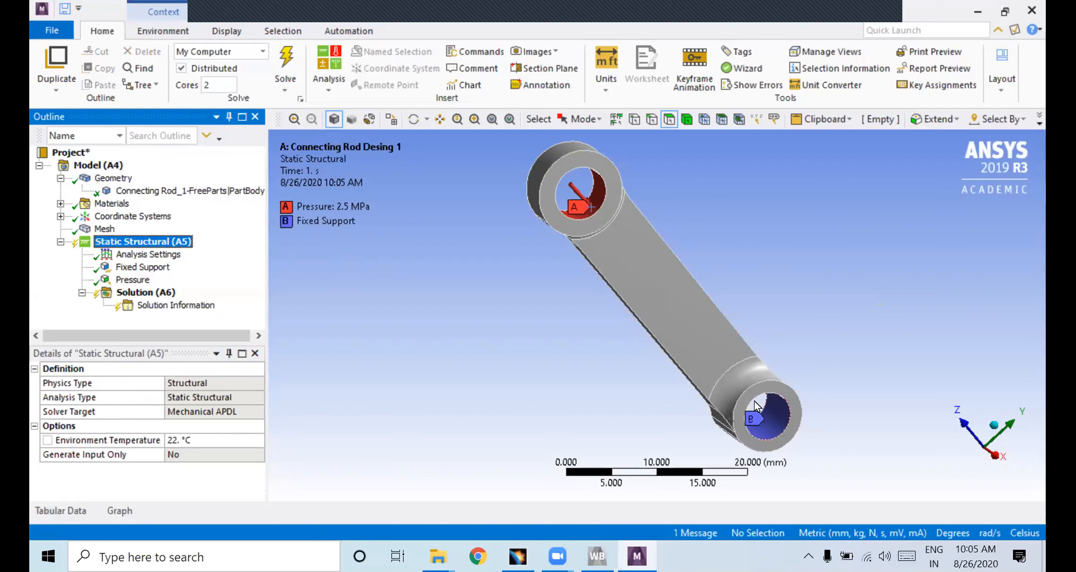
Insert a Total Deformation result under Solution (A6) and enlarge the space for the outline tree
click(156, 293)
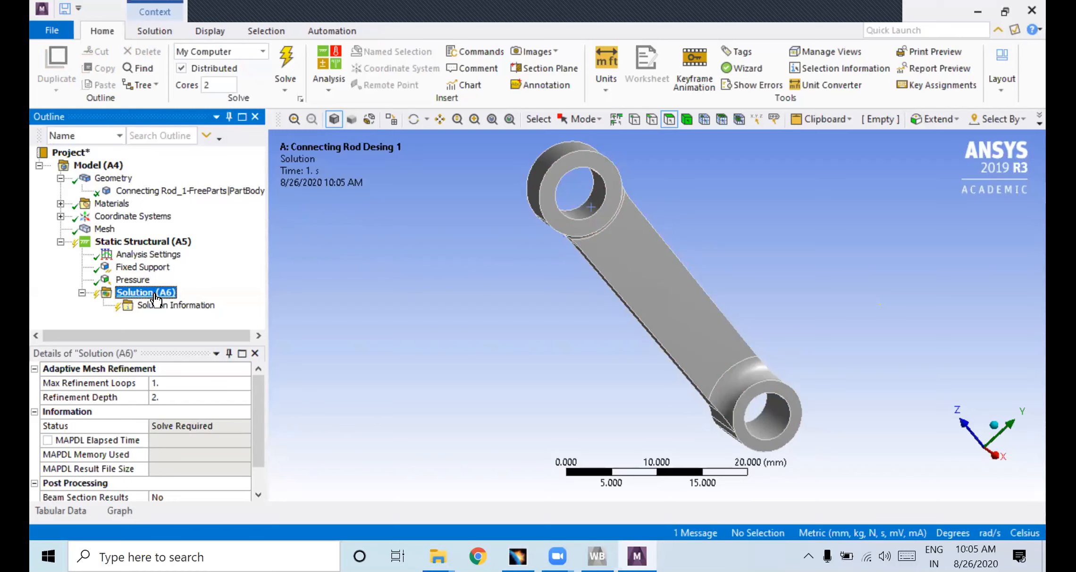
right_click(155, 293)
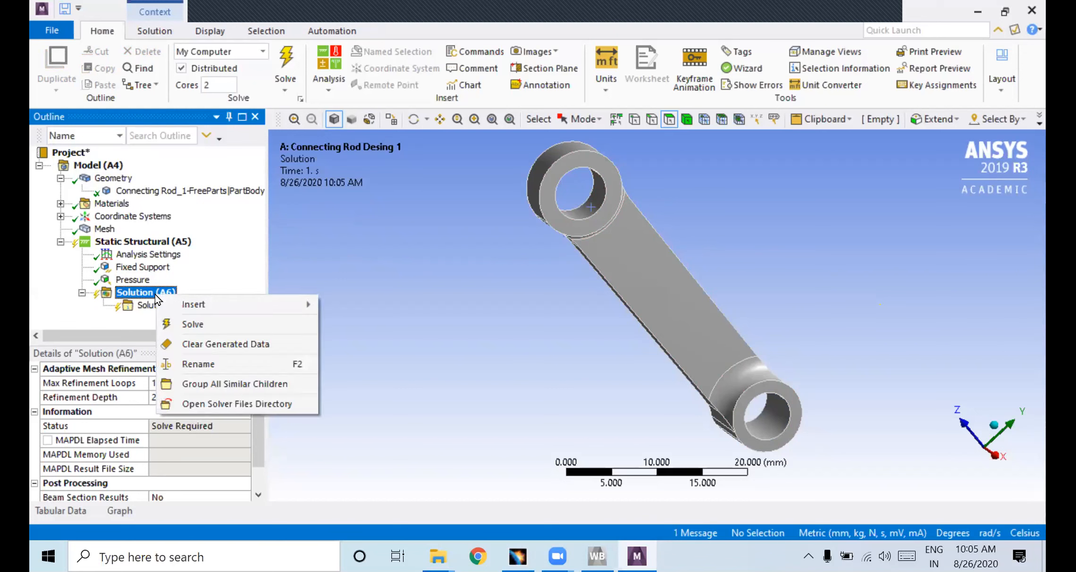
mouse_move(221, 306)
mouse_move(361, 278)
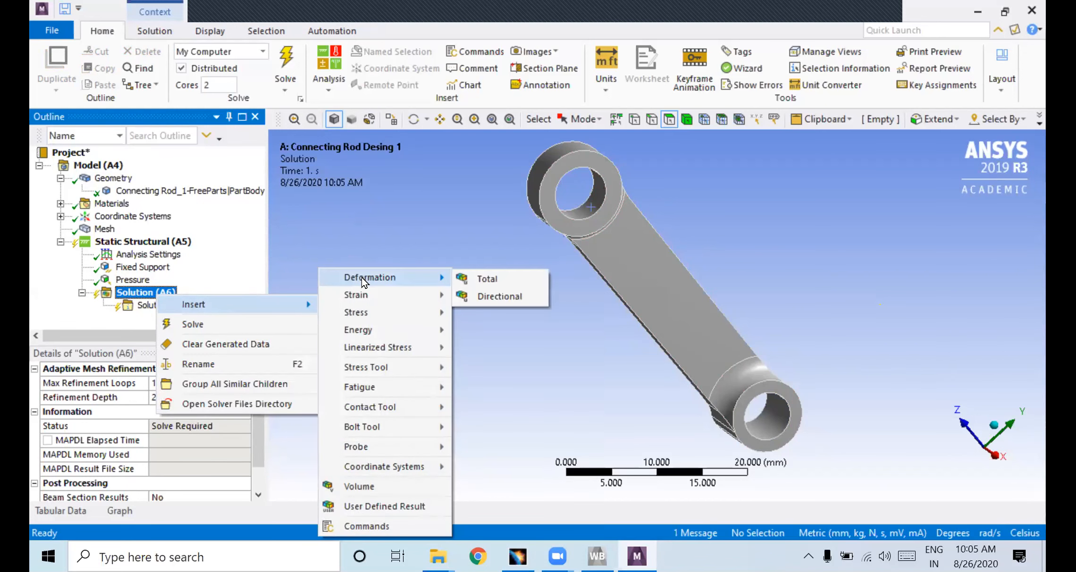
click(497, 276)
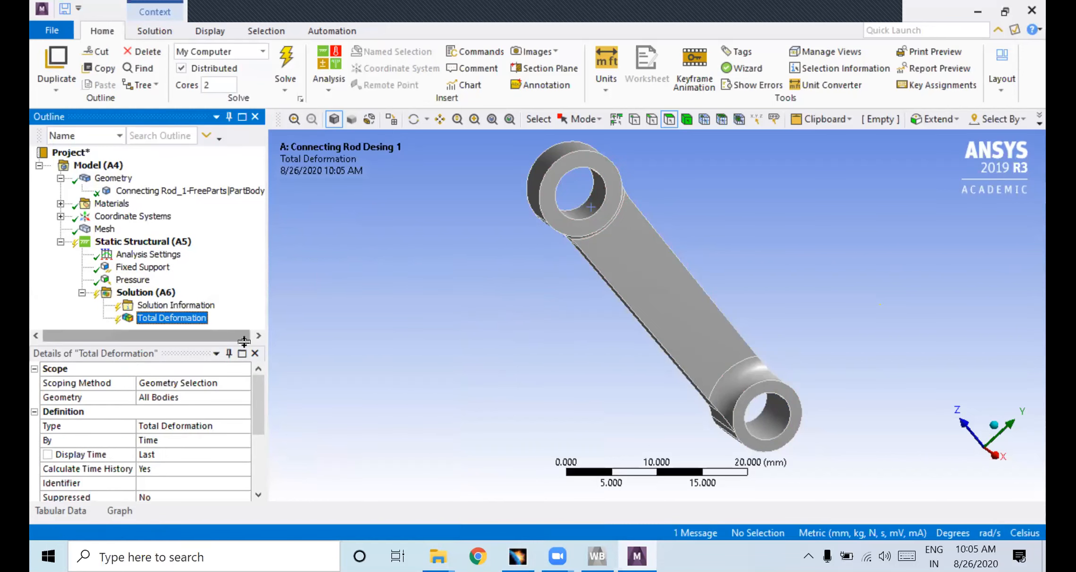
drag(223, 346, 224, 391)
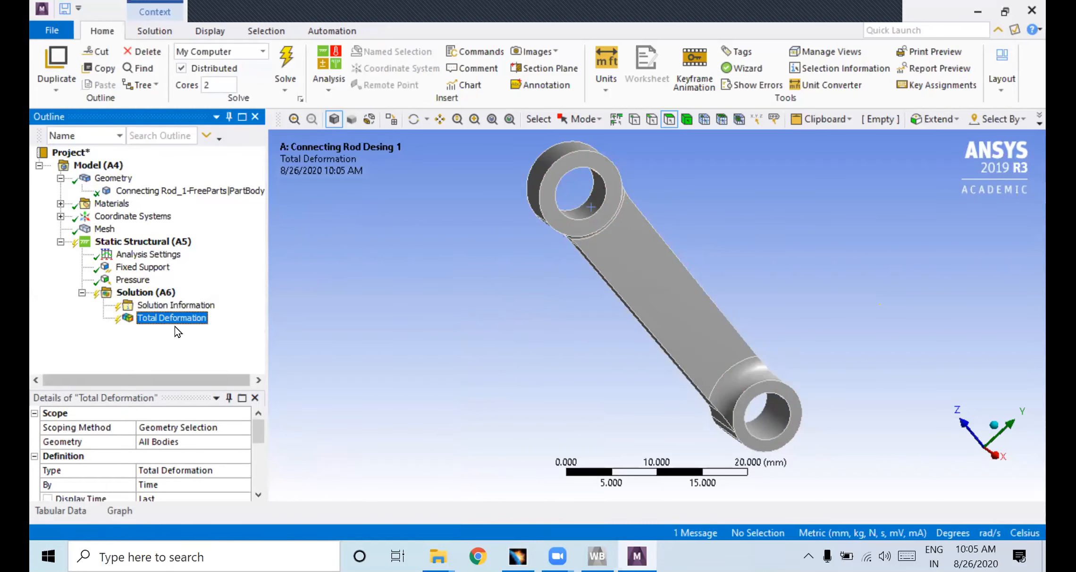
Insert a Directional Deformation result under Solution (A6) and set its orientation to the Z Axis
right_click(150, 292)
mouse_move(218, 307)
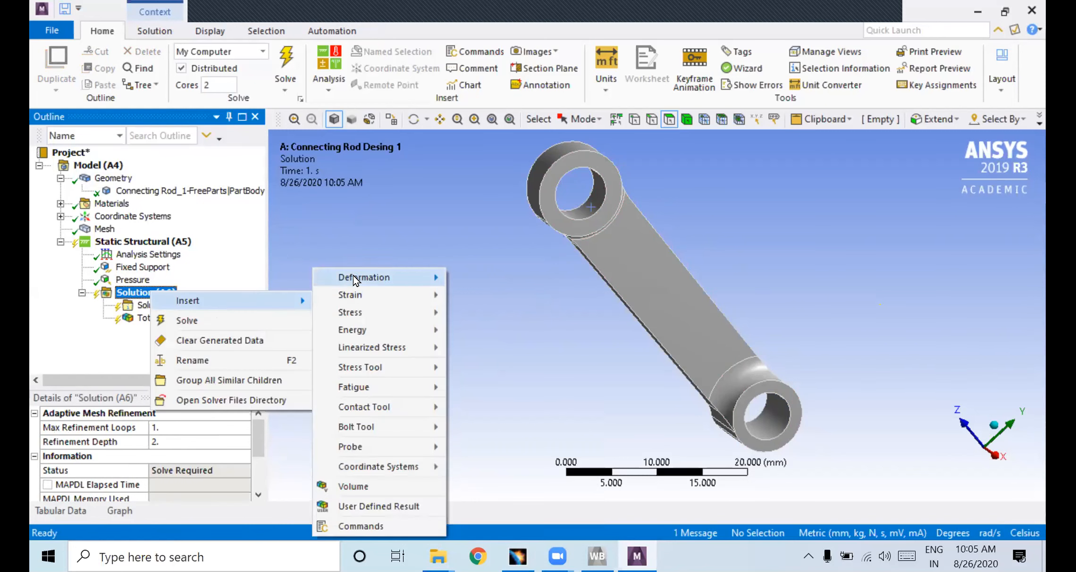
mouse_move(372, 277)
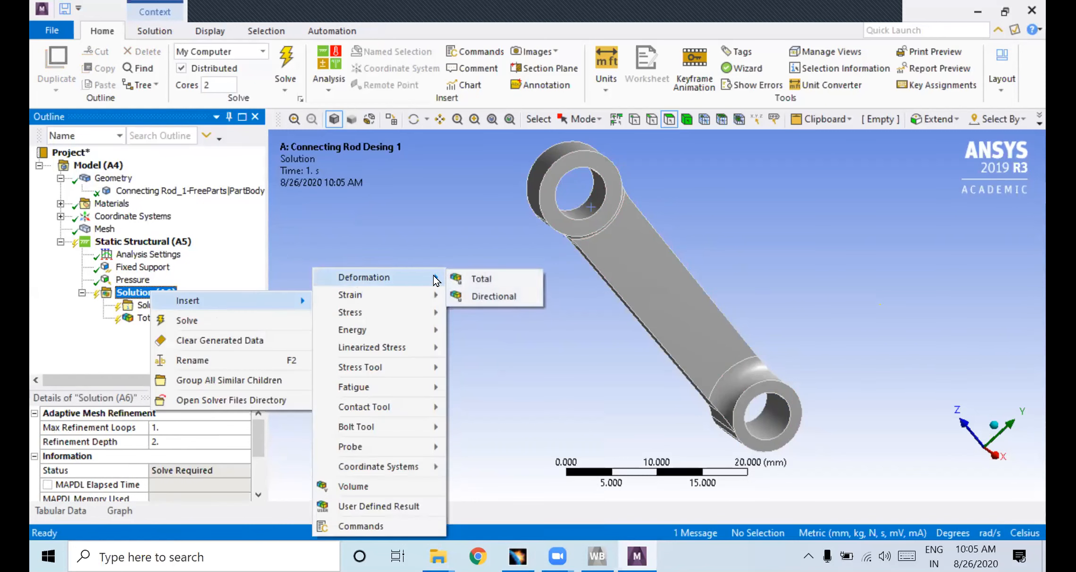
click(466, 296)
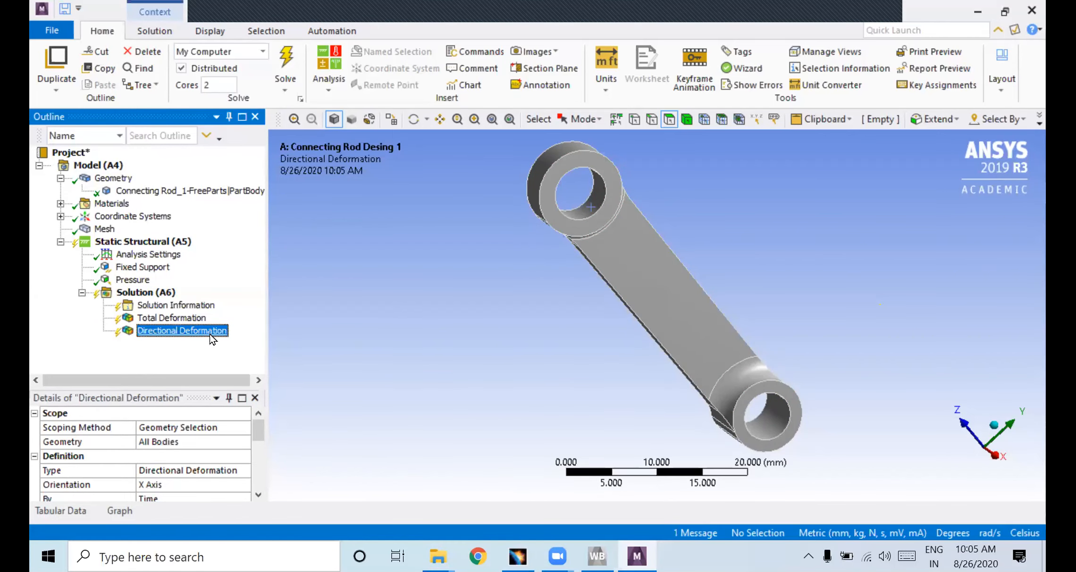
click(148, 488)
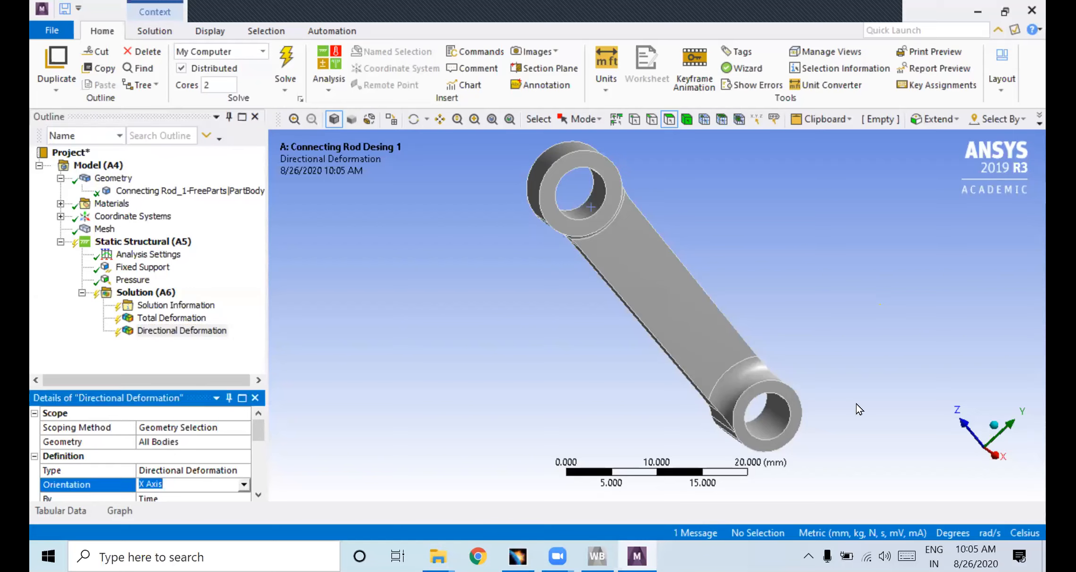
middle_drag(583, 260, 644, 246)
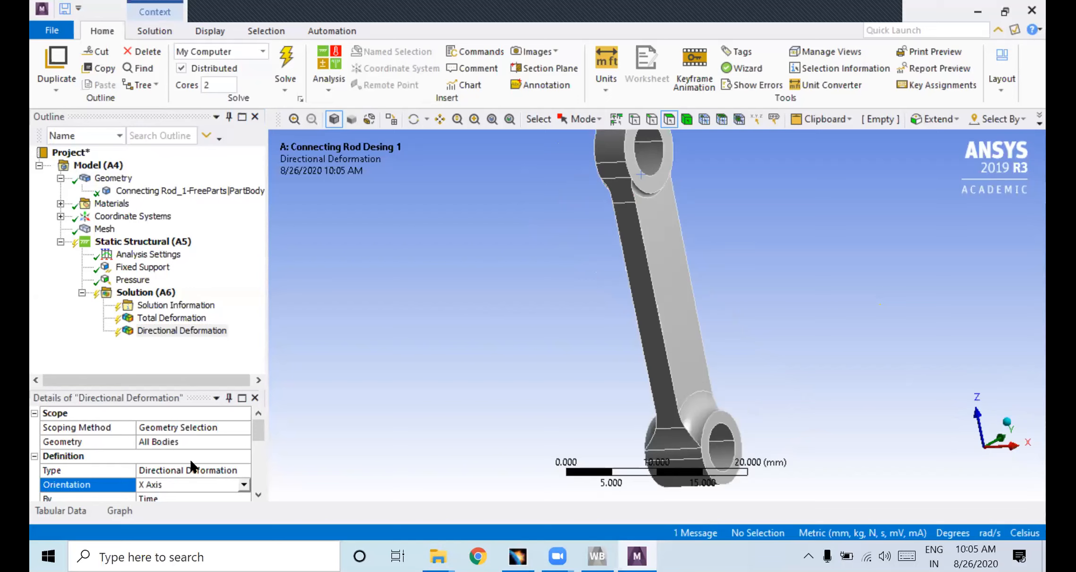
click(247, 484)
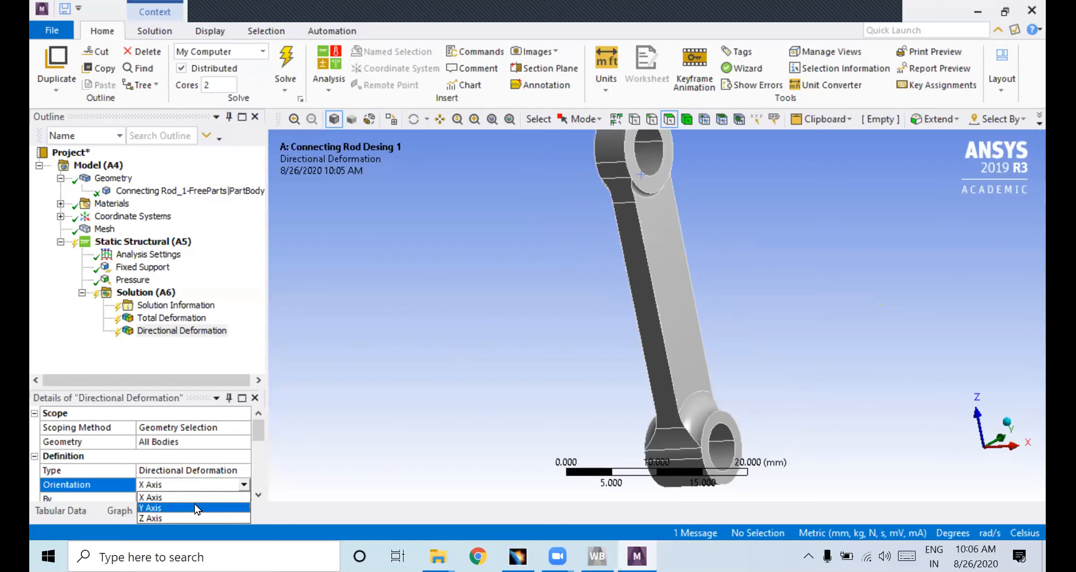
click(186, 517)
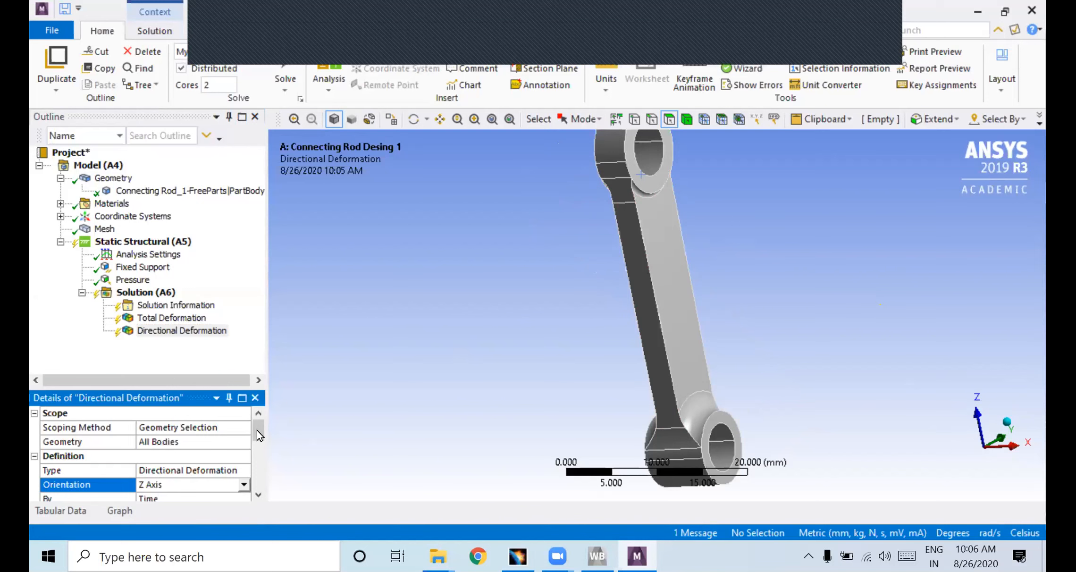
Insert an Equivalent (von-Mises) strain result under Solution (A6)
right_click(162, 295)
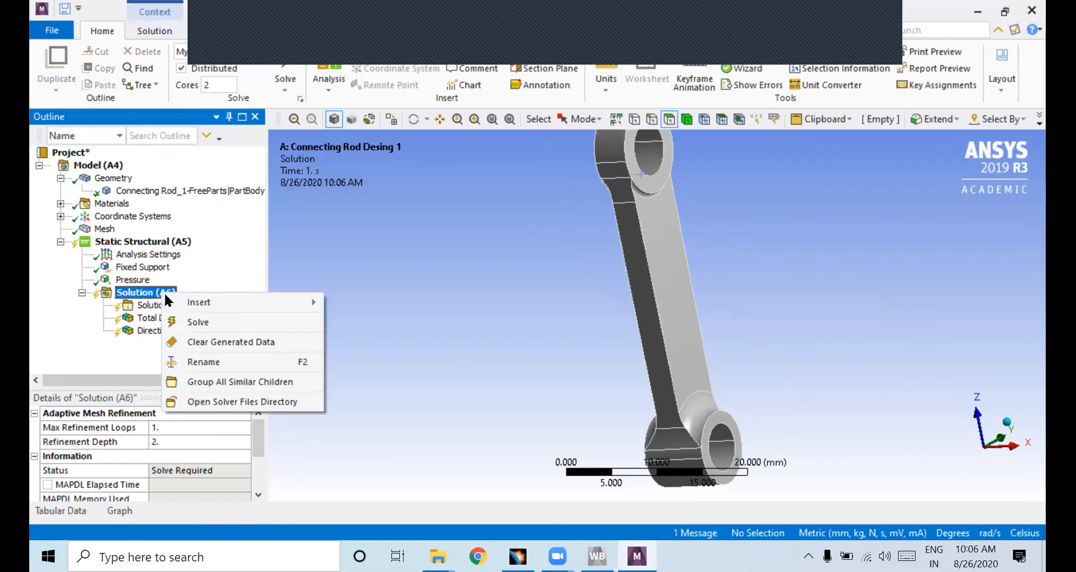
mouse_move(192, 307)
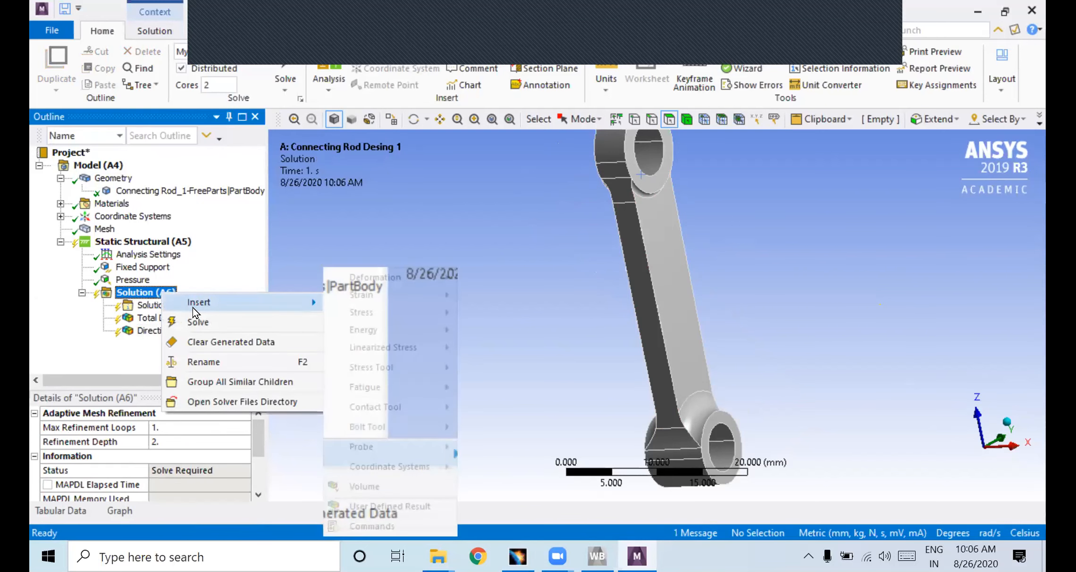
mouse_move(380, 294)
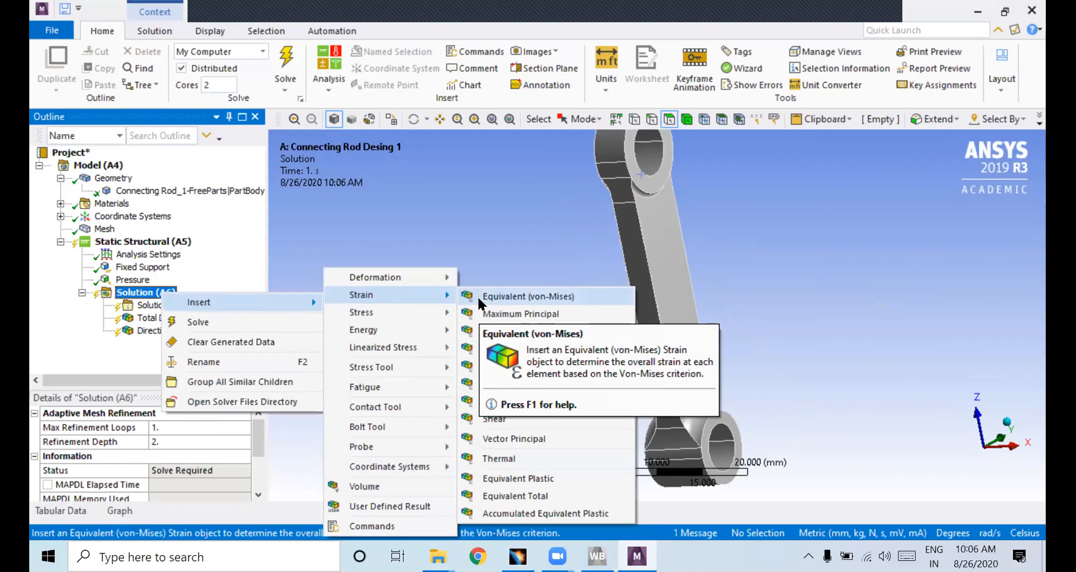
click(528, 296)
Insert an Equivalent (von-Mises) stress result under Solution (A6)
click(165, 294)
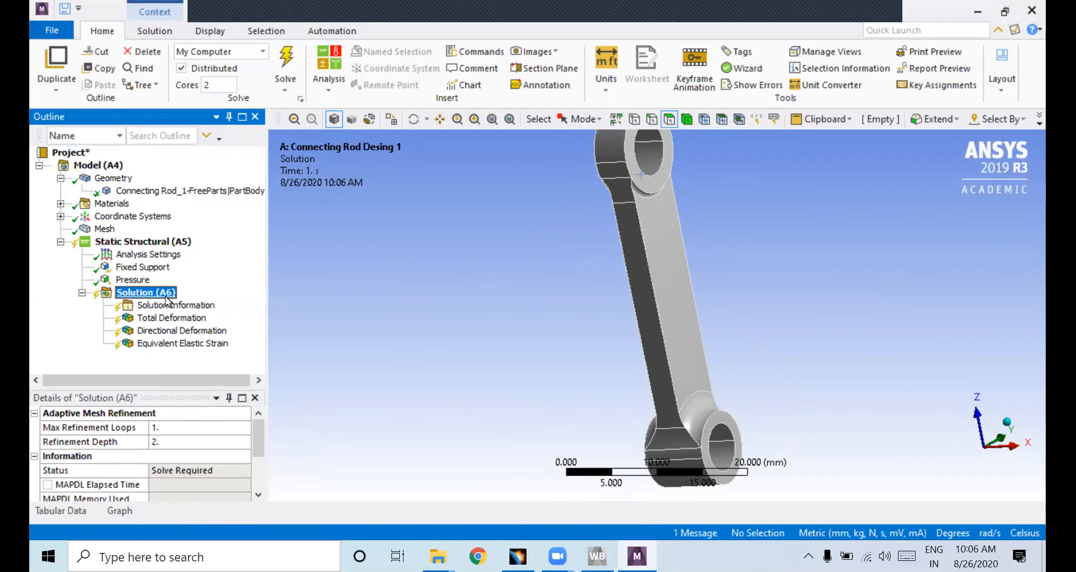
right_click(166, 295)
mouse_move(213, 306)
mouse_move(365, 314)
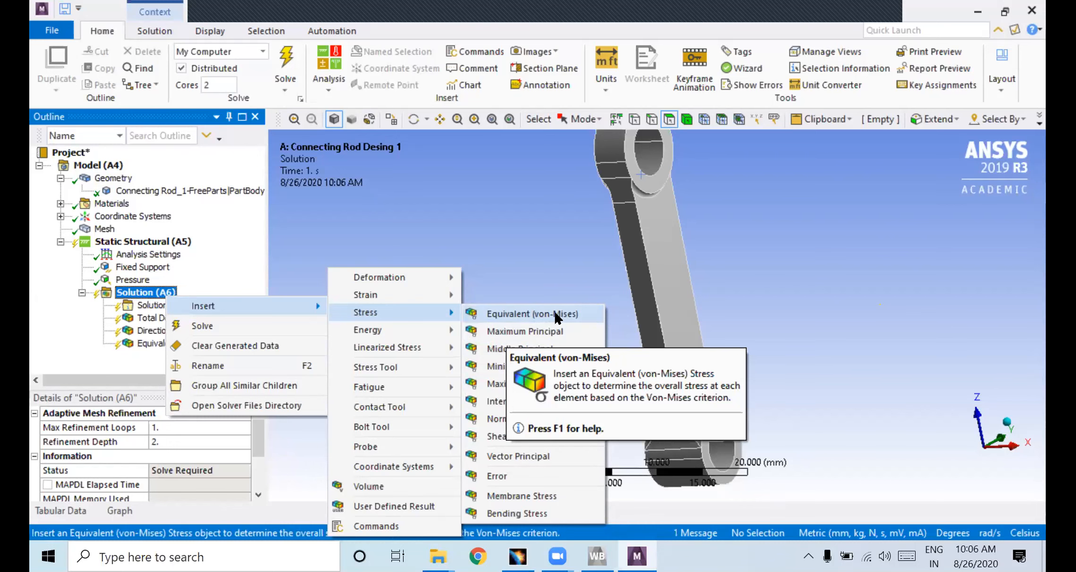
click(505, 313)
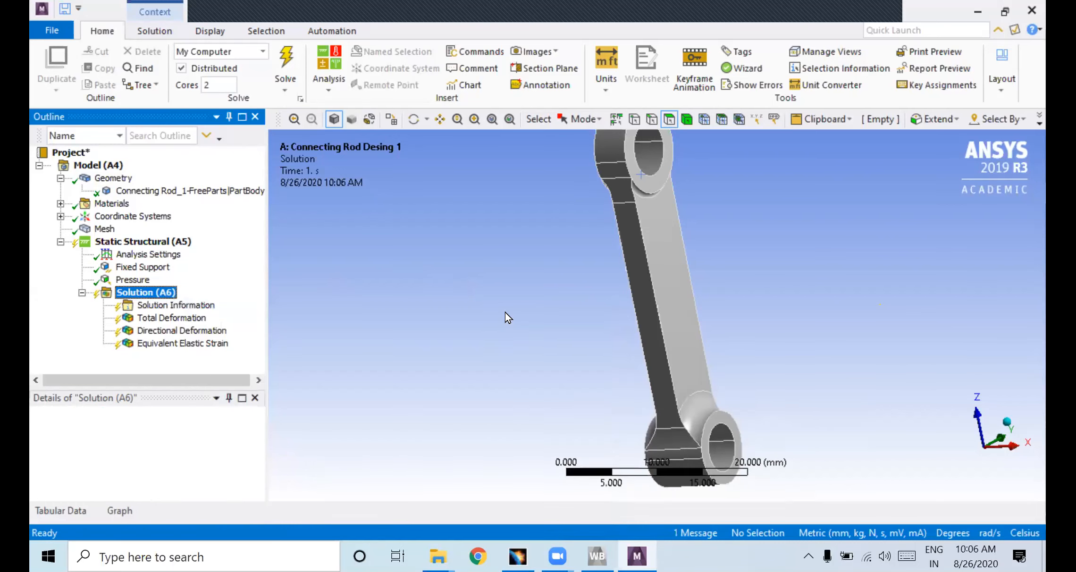
Insert a Strain Energy result under Solution (A6)
click(163, 293)
right_click(162, 296)
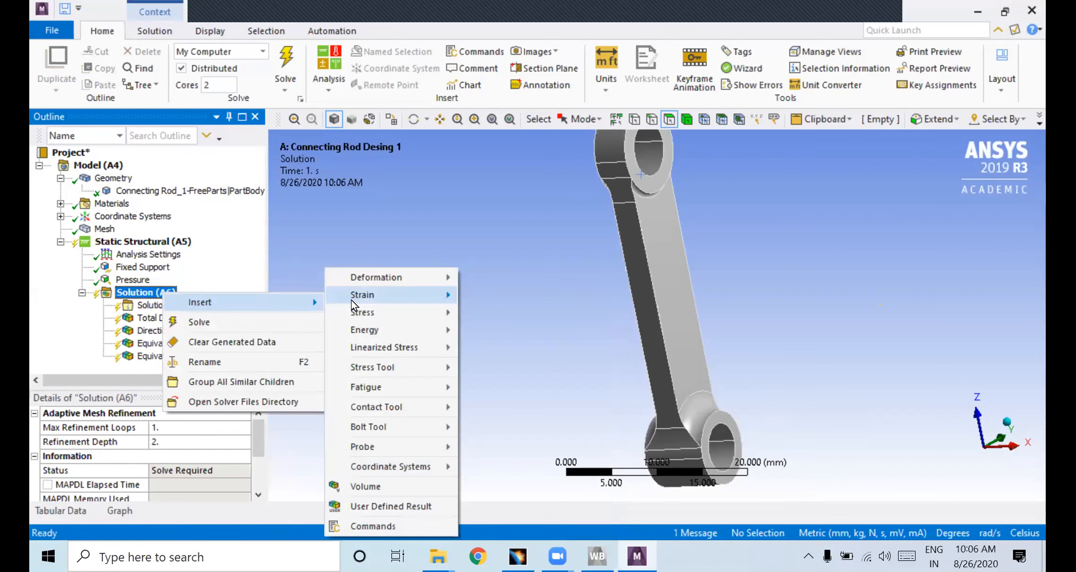
mouse_move(394, 329)
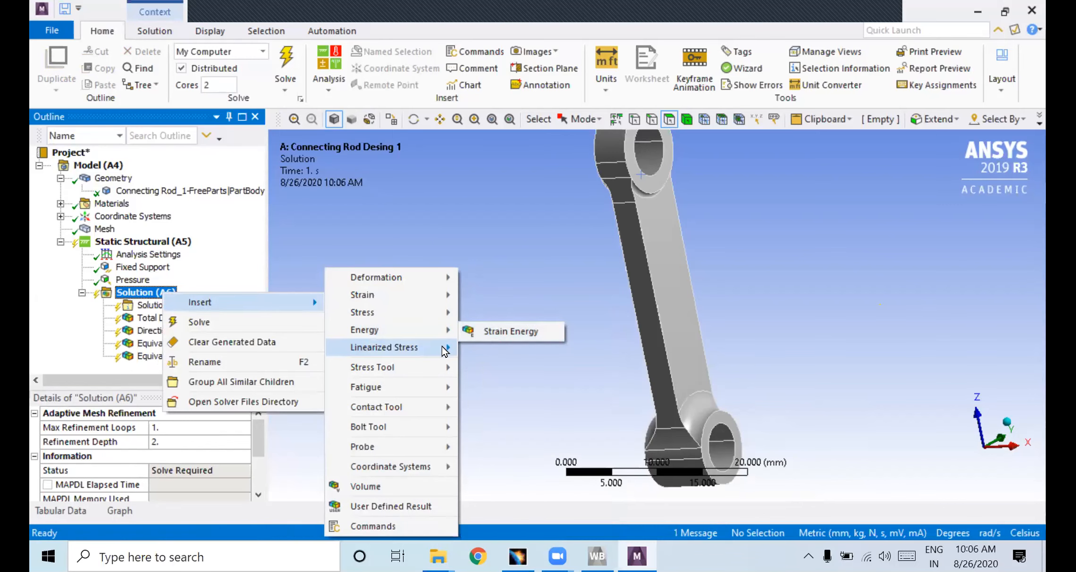
click(498, 330)
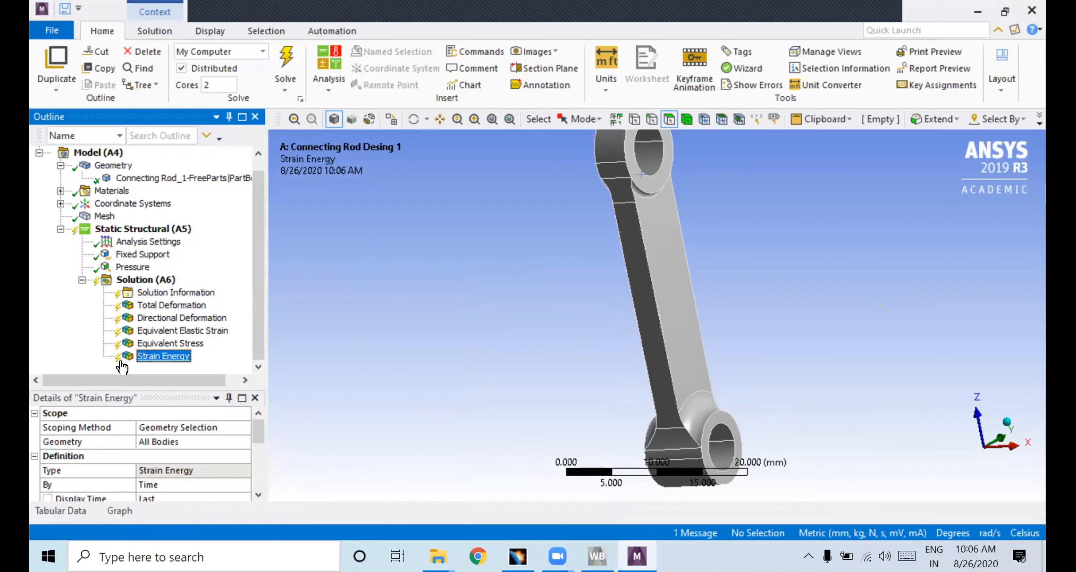
right_click(150, 282)
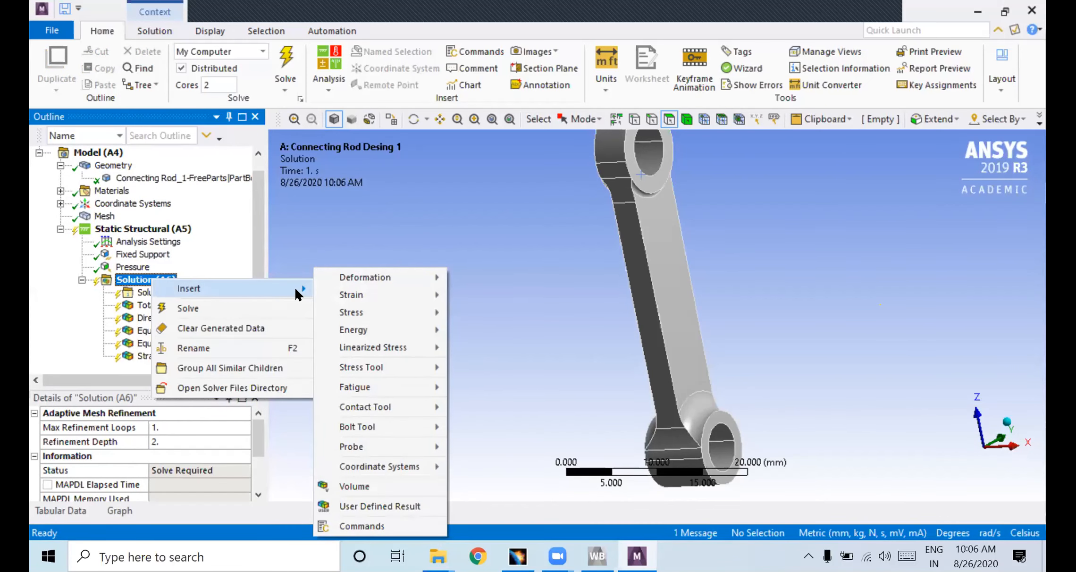
click(307, 248)
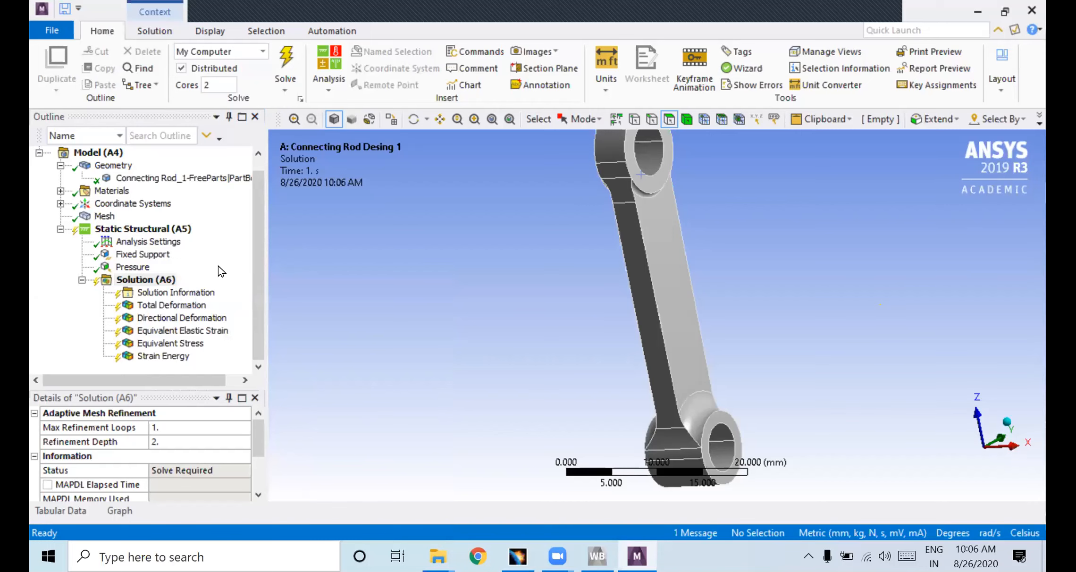
Try to solve Solution (A6), cancelling the firewall alerts for the PMI proxy and the MPI process manager
right_click(146, 282)
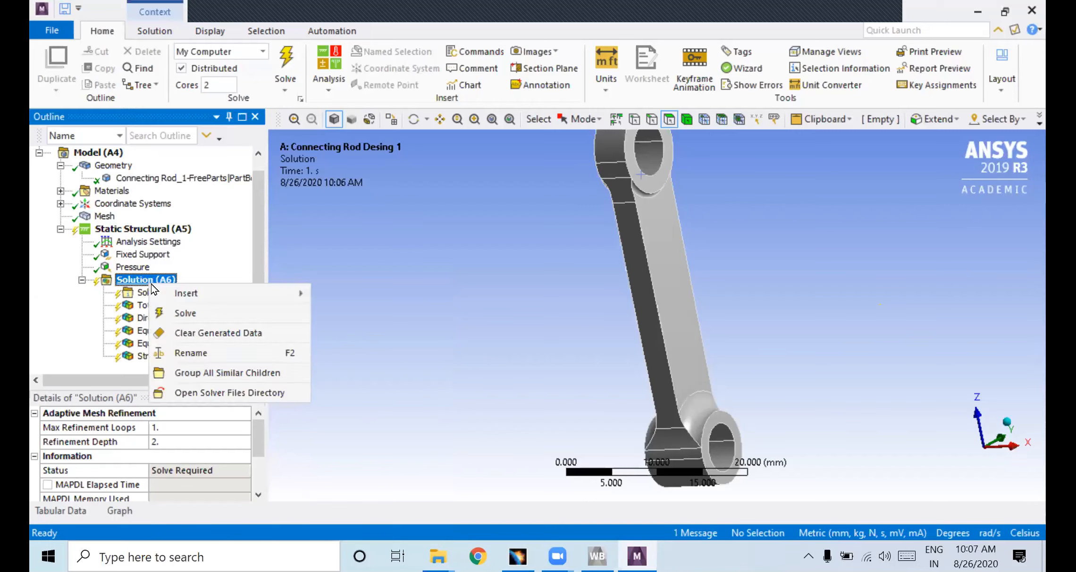
click(187, 313)
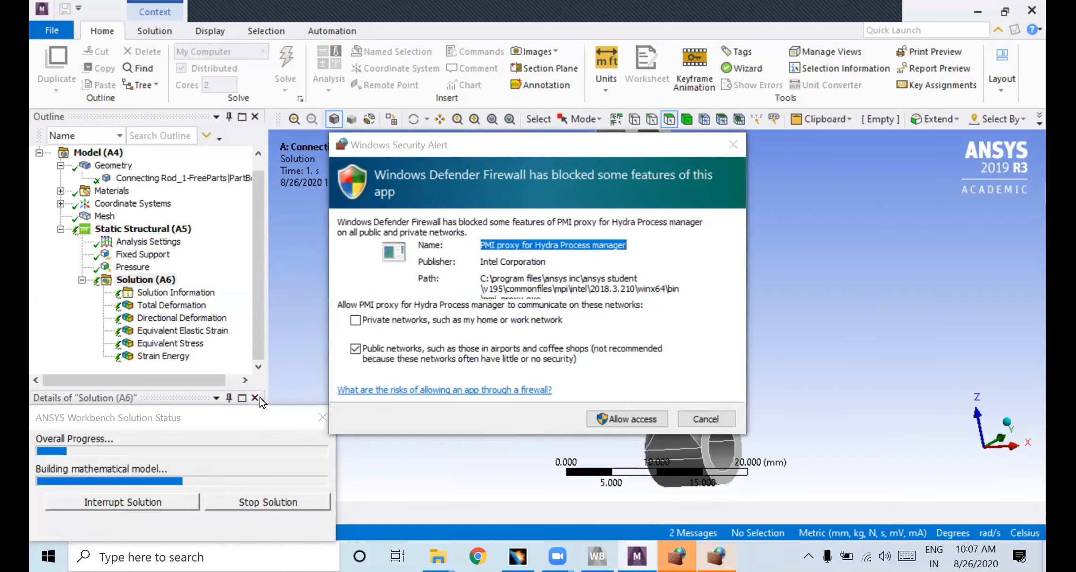
click(724, 420)
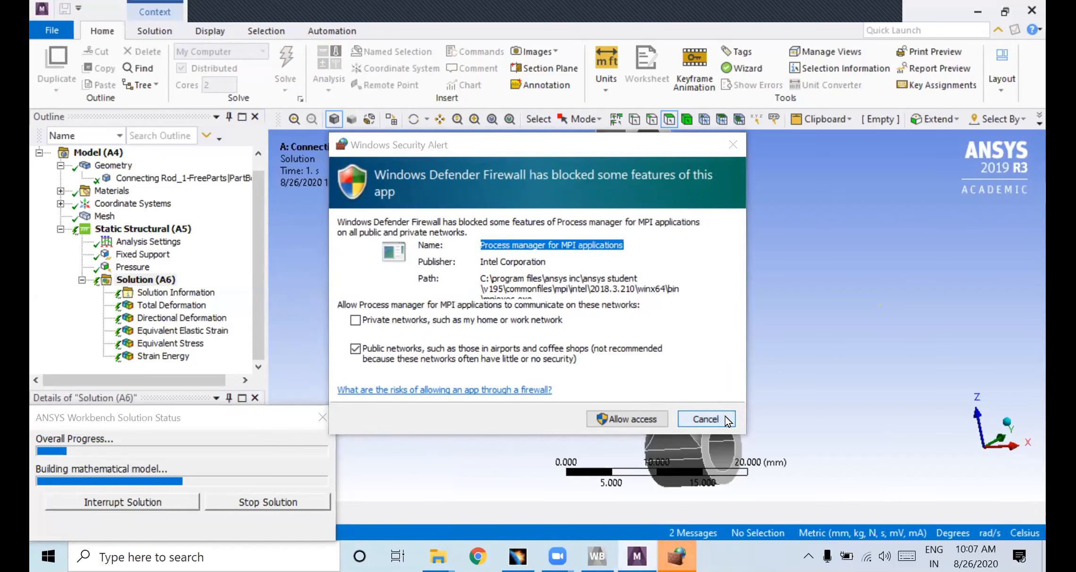
click(705, 419)
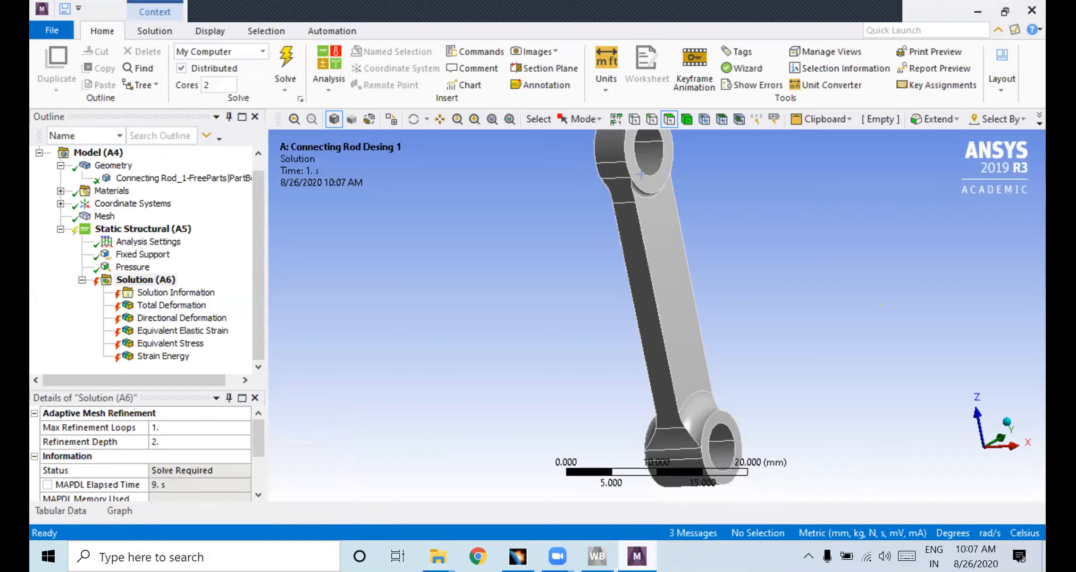
Try to evaluate all results under Solution (A6)
click(637, 556)
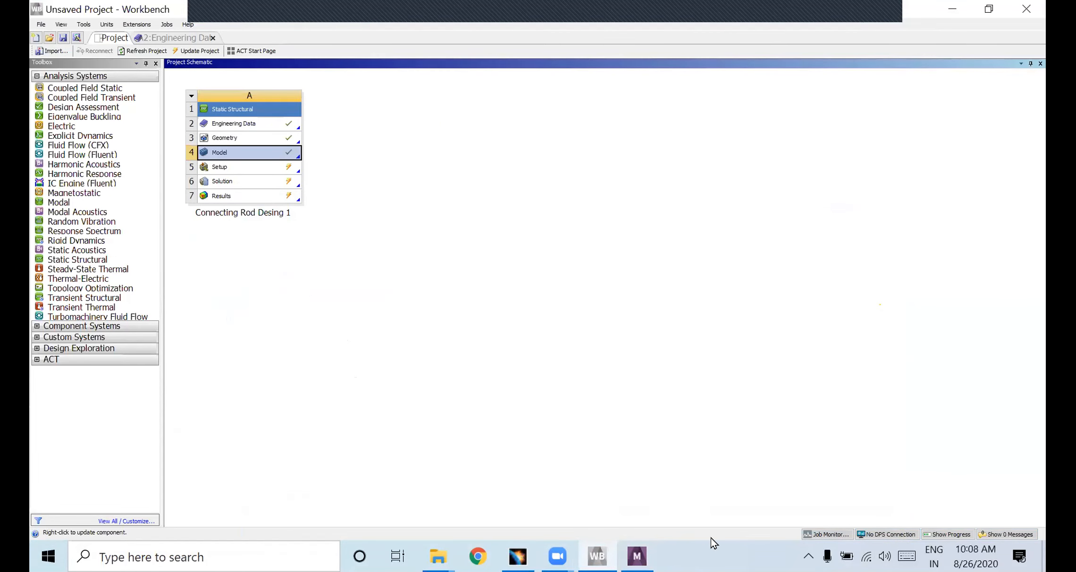
click(596, 556)
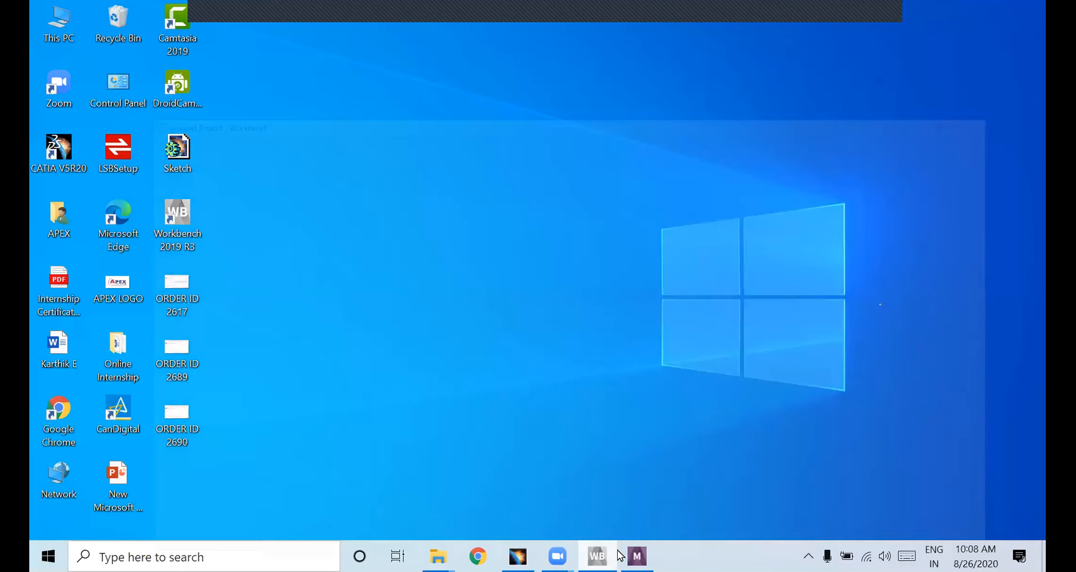
click(637, 555)
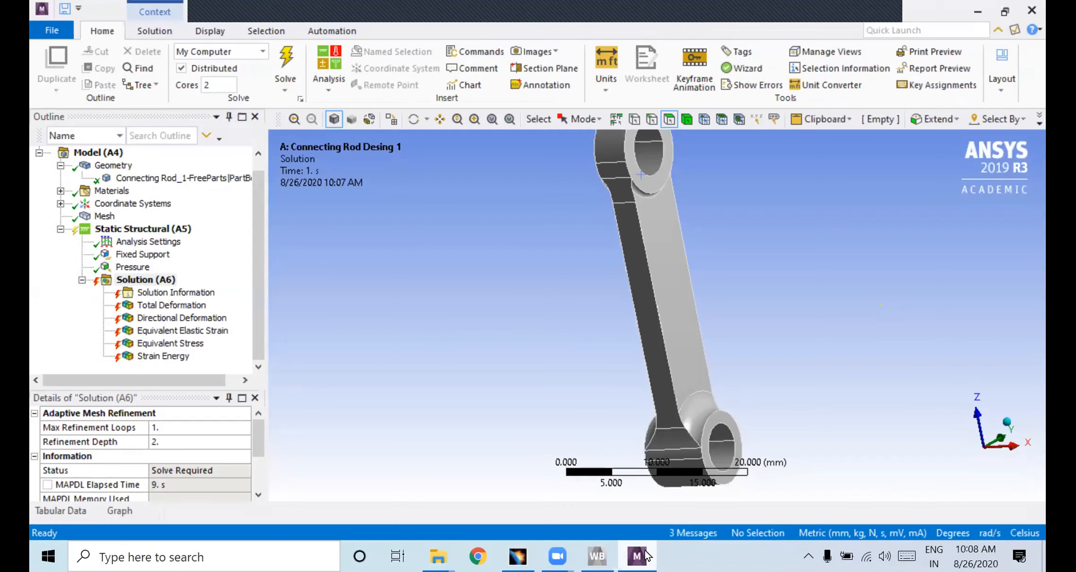
right_click(140, 280)
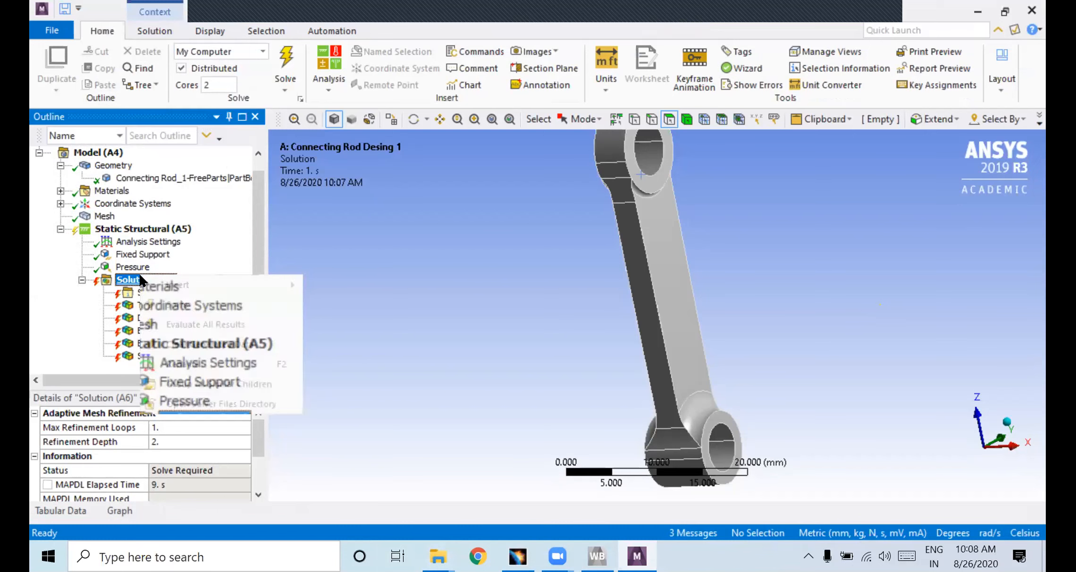
click(180, 325)
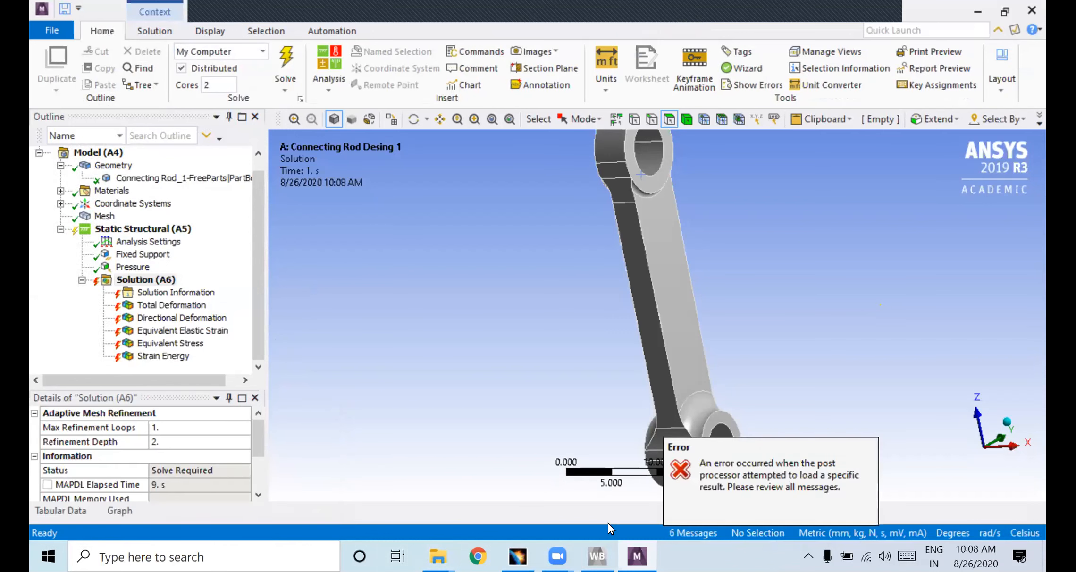
Delete the Strain Energy and Equivalent Stress results from Solution (A6)
click(179, 355)
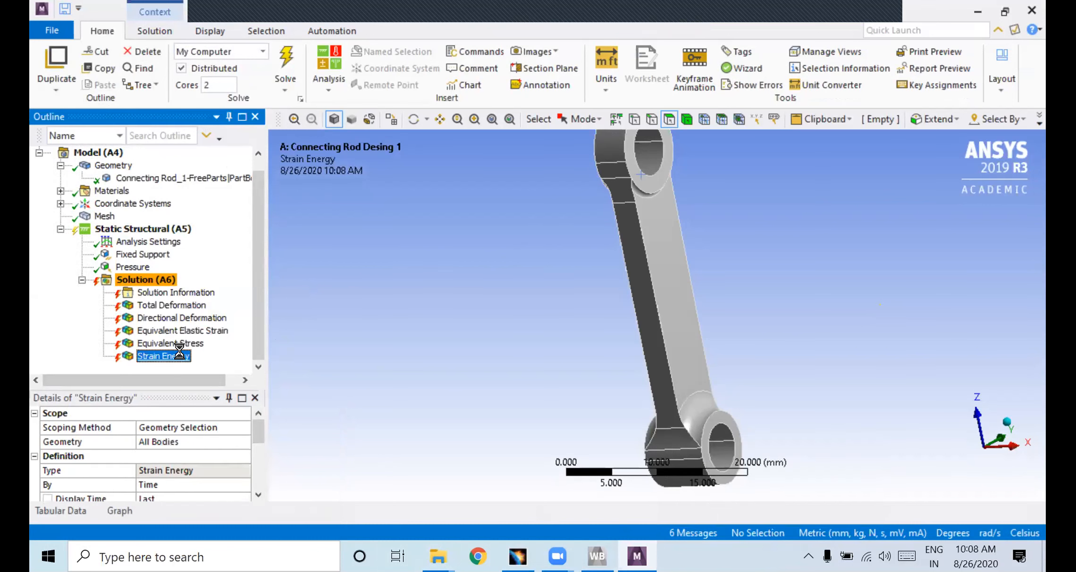
key(Delete)
click(541, 335)
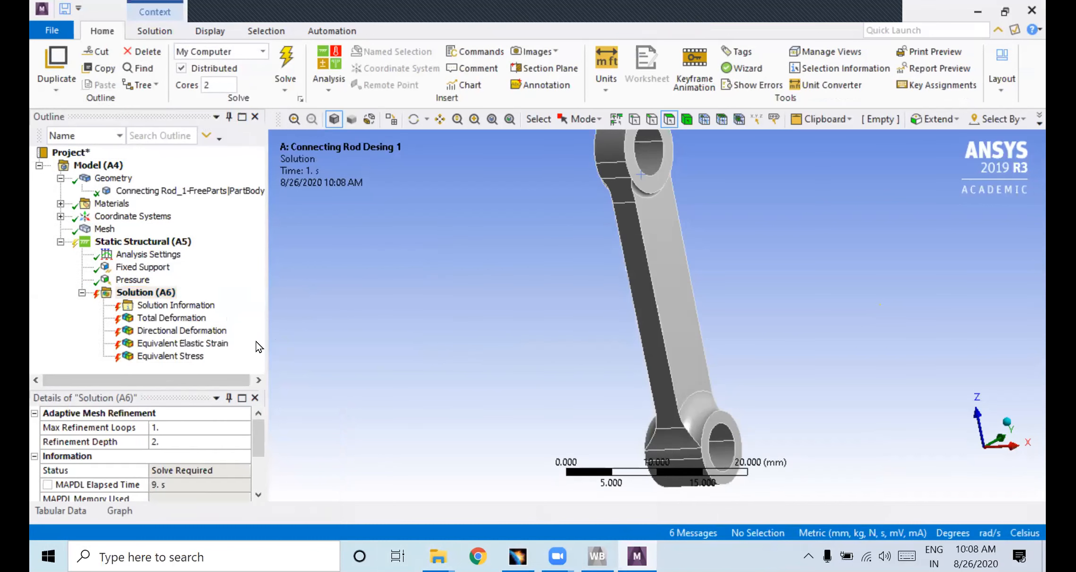
click(182, 357)
key(Delete)
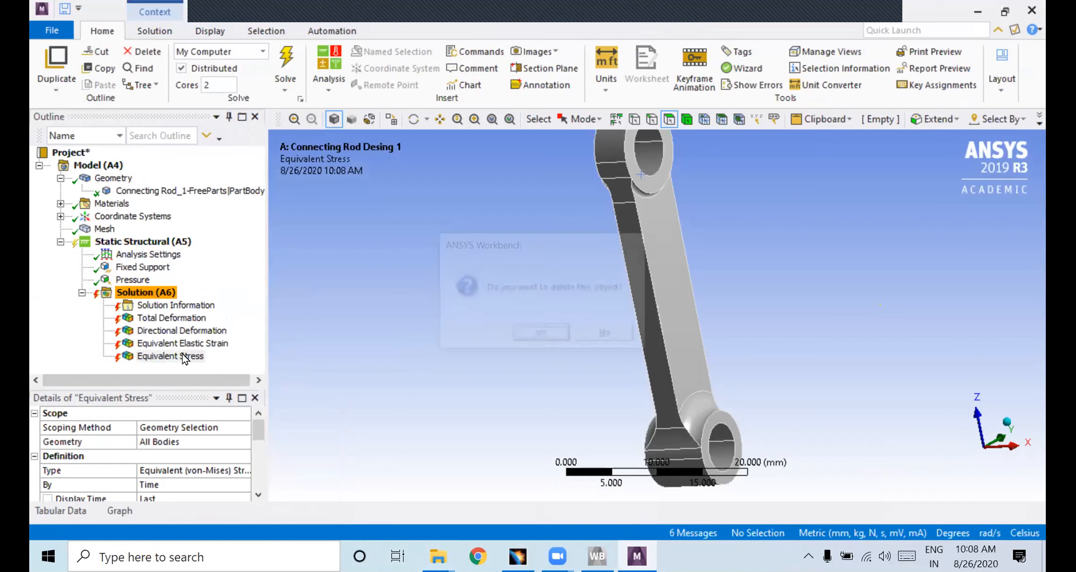
click(539, 336)
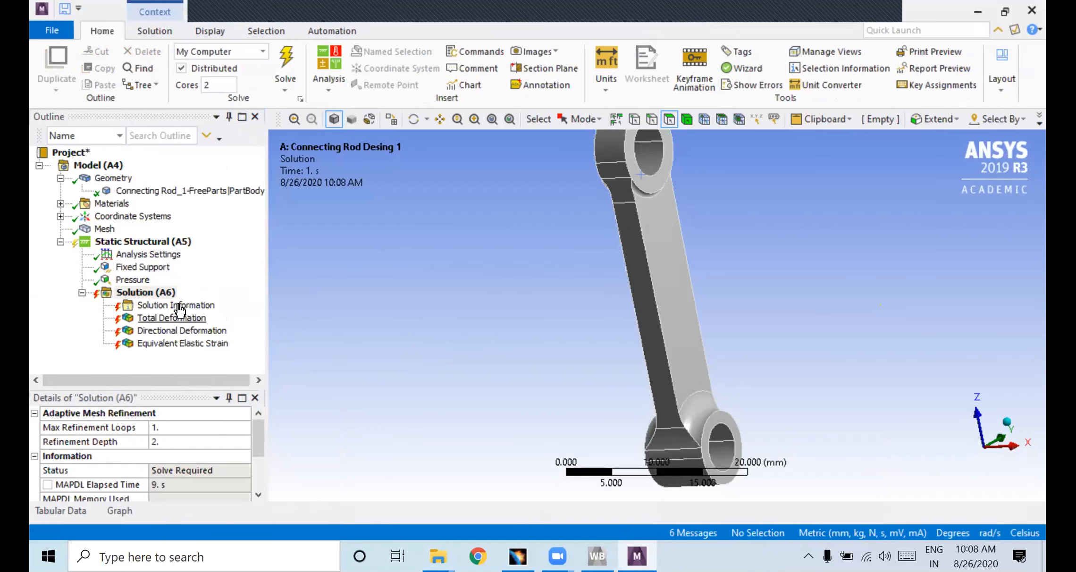
Delete the Directional Deformation and Equivalent Elastic Strain results from Solution (A6)
click(198, 333)
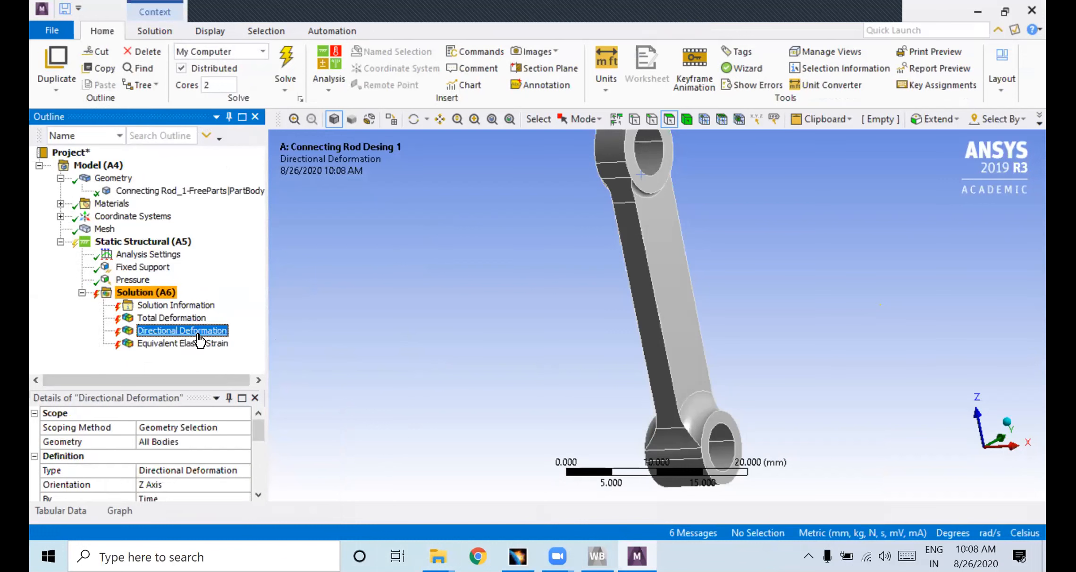
key(Delete)
click(539, 336)
click(193, 331)
key(Delete)
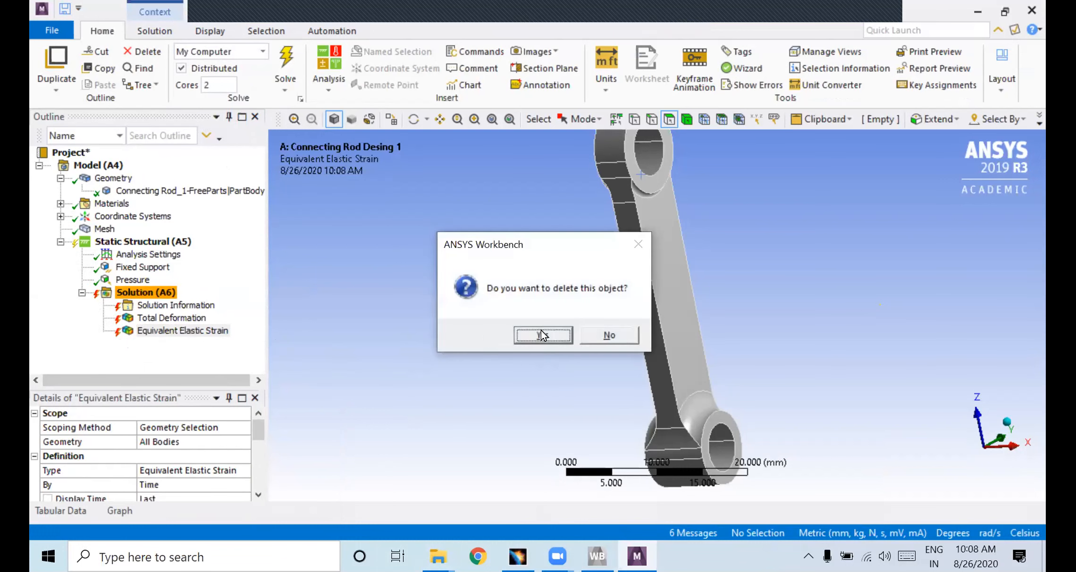
click(541, 335)
Insert a new Equivalent (von-Mises) stress result under Solution (A6) and try to solve the analysis again
right_click(138, 292)
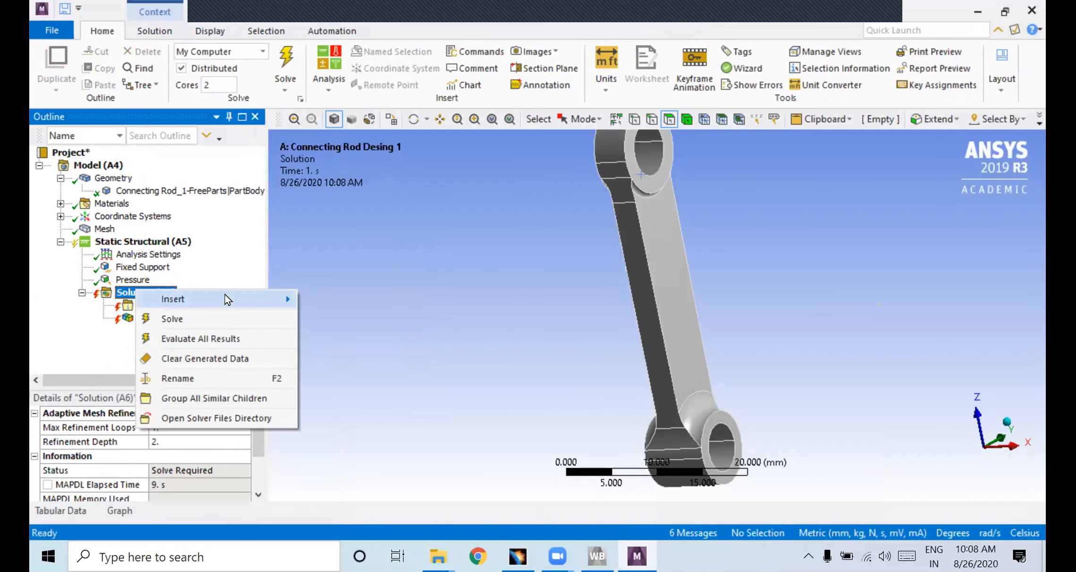
mouse_move(224, 299)
mouse_move(365, 309)
click(472, 312)
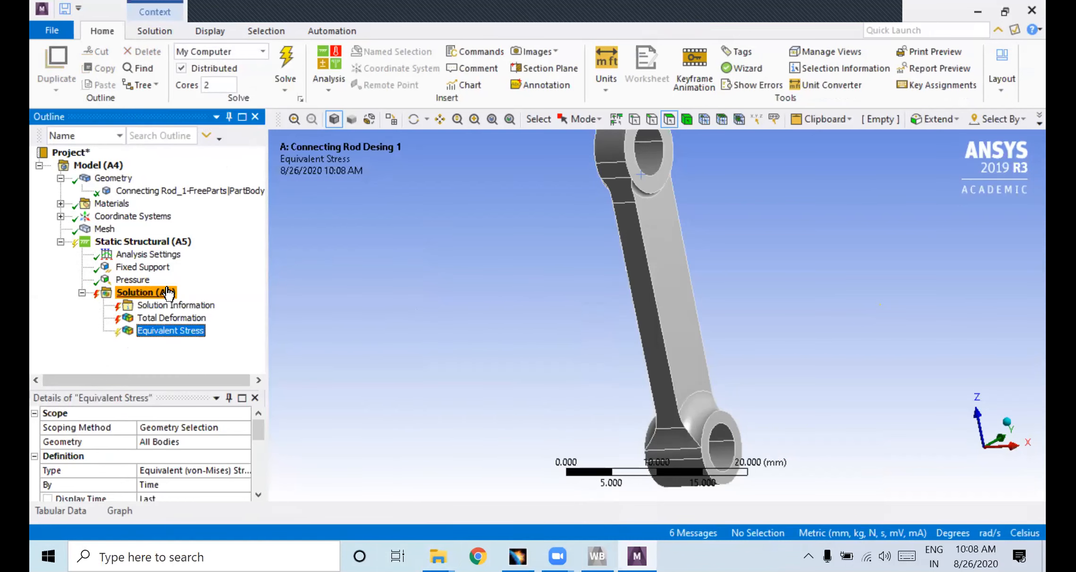
right_click(163, 288)
click(220, 317)
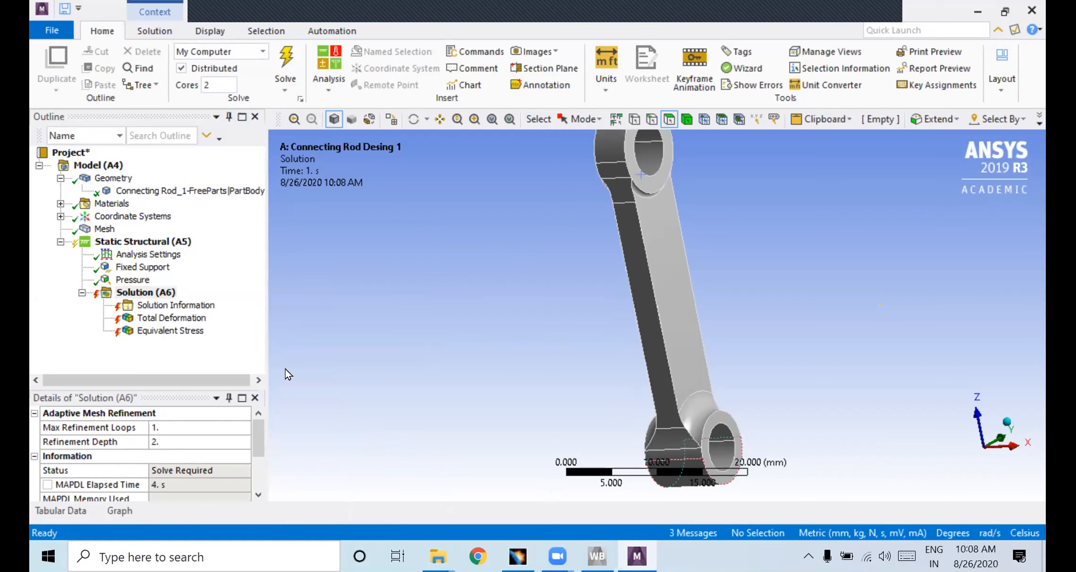
Coarsen the connecting rod's mesh by setting its element size to 2.5 mm and regenerate the mesh
click(102, 230)
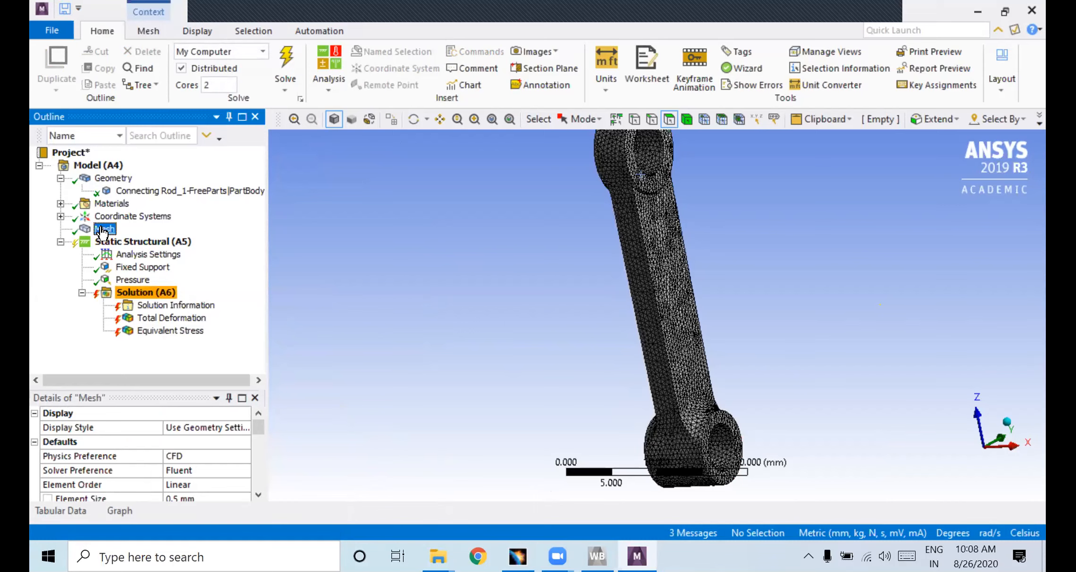
scroll(669, 255, down, 2)
scroll(669, 256, up, 5)
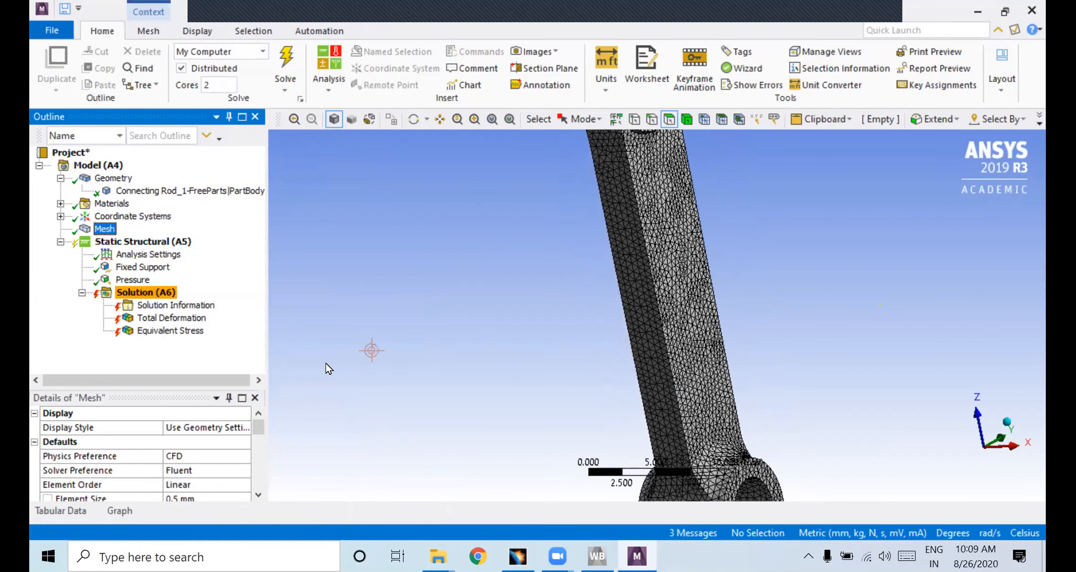
drag(254, 427, 251, 438)
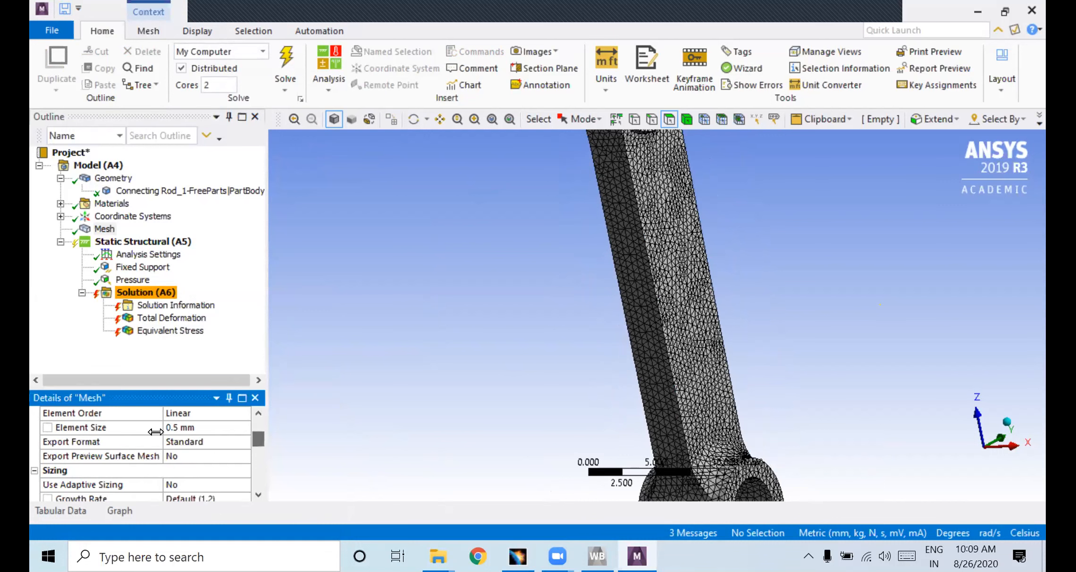
click(194, 422)
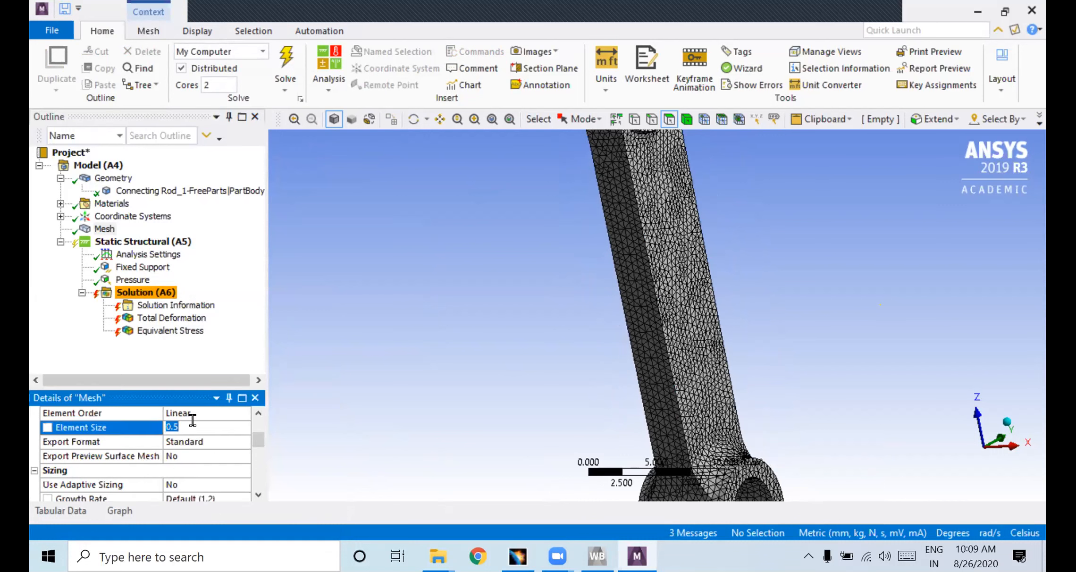
text(2.5)
key(Return)
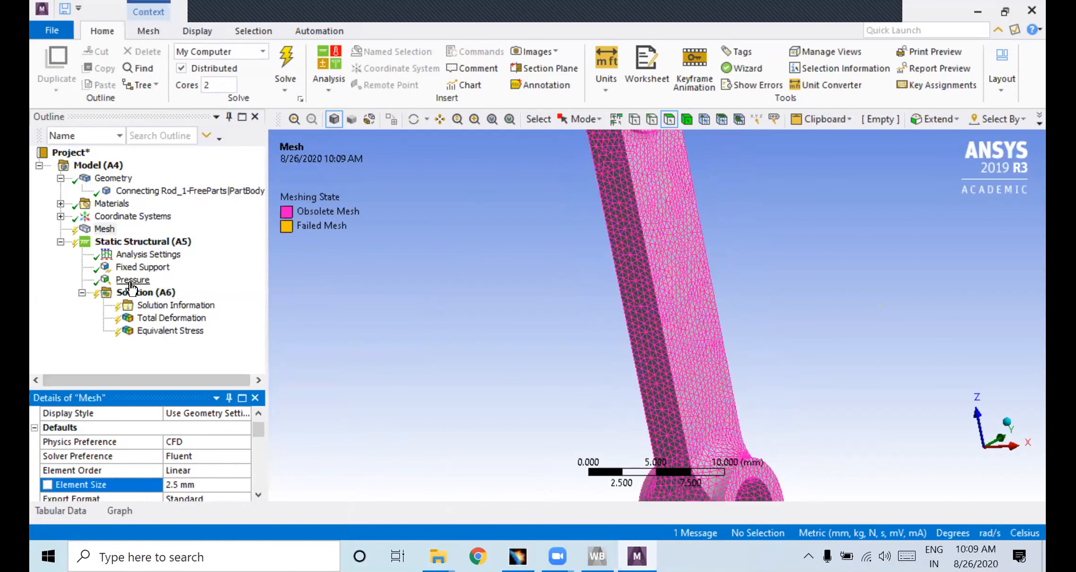
right_click(105, 231)
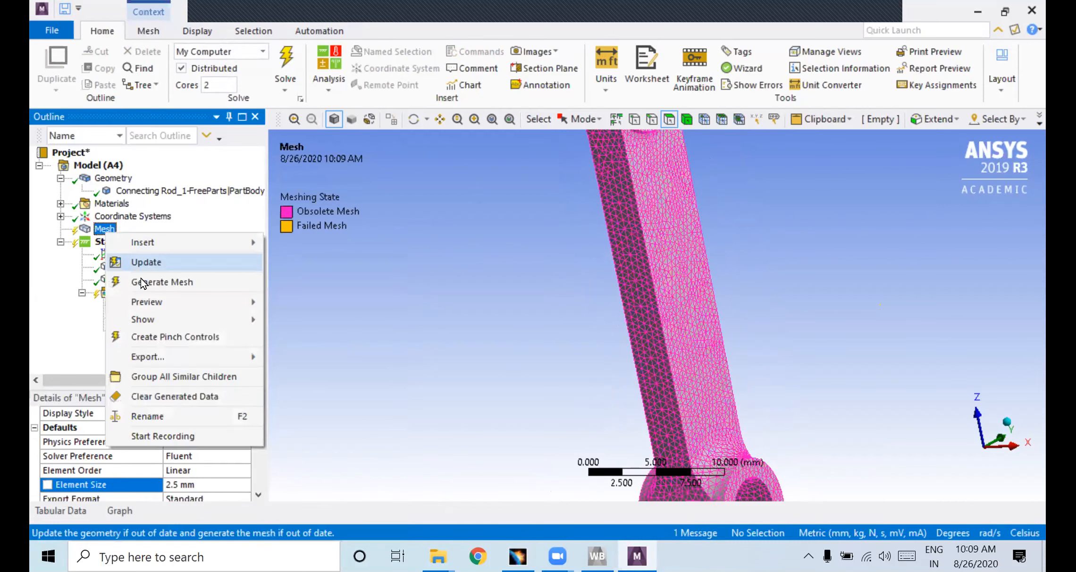
click(145, 282)
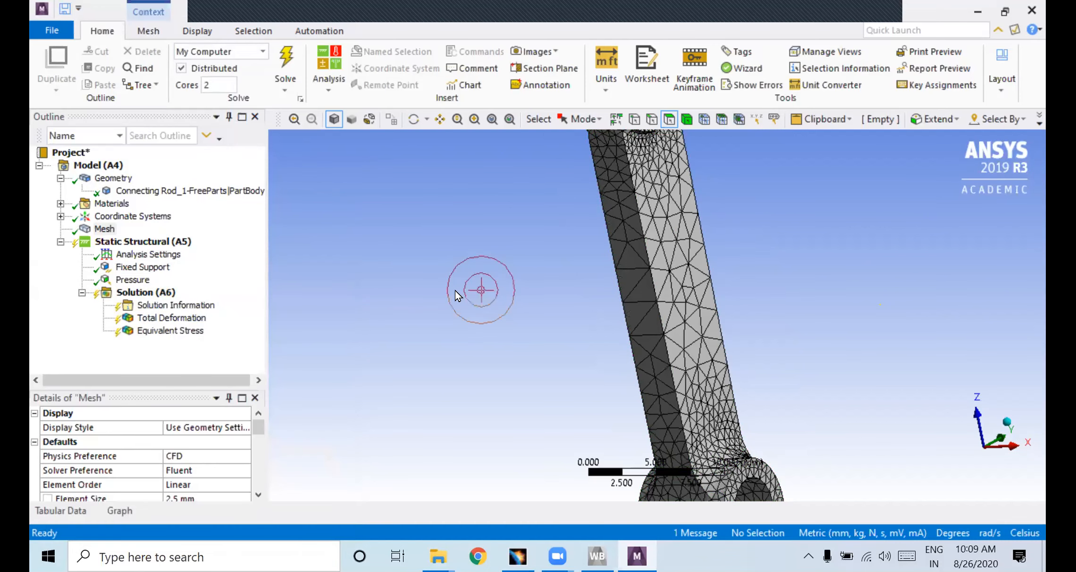
Check the regenerated mesh over the whole connecting rod and solve Solution (A6)
scroll(475, 360, down, 3)
scroll(475, 360, down, 3)
middle_drag(696, 269, 547, 326)
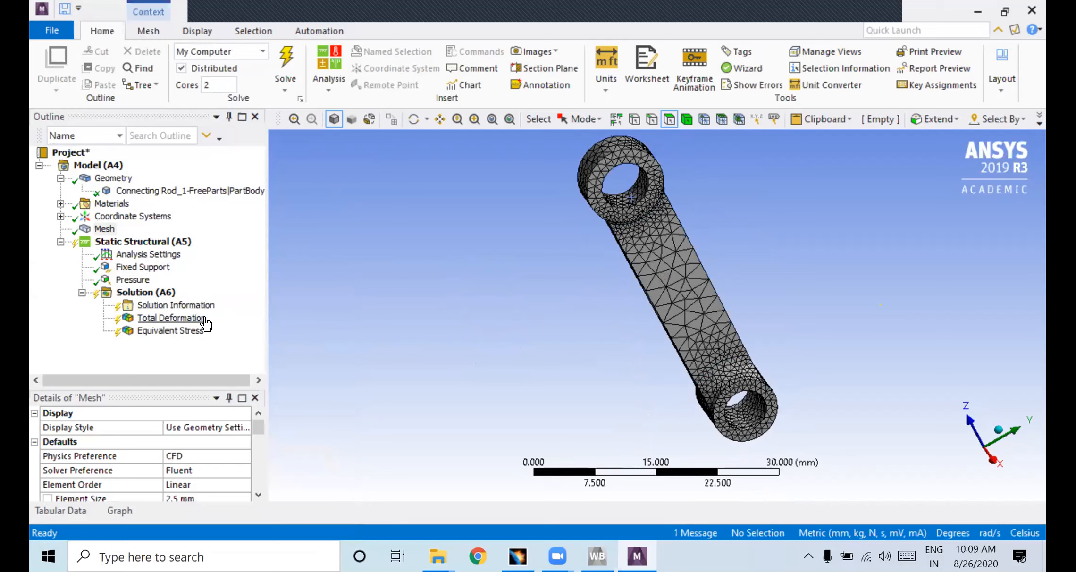
right_click(146, 292)
click(158, 317)
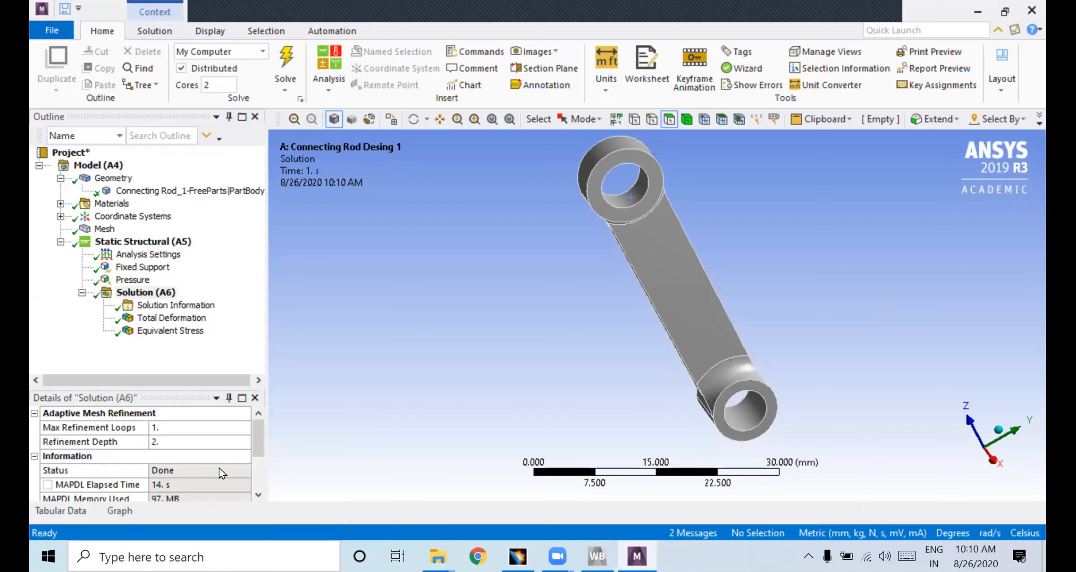
Display the Total Deformation result and examine its contours on the connecting rod from several sides
click(178, 318)
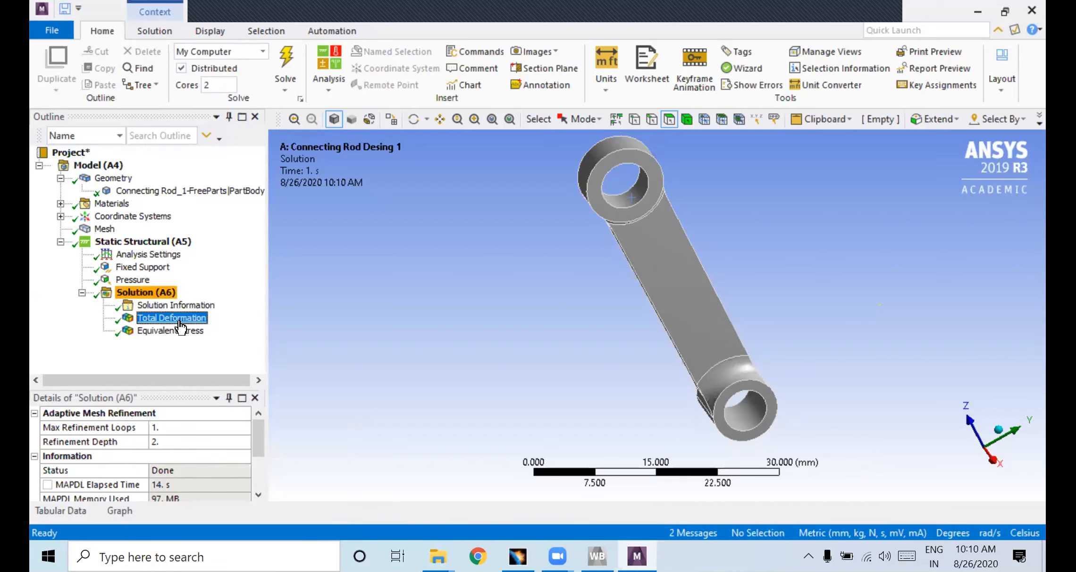
middle_drag(653, 307, 547, 272)
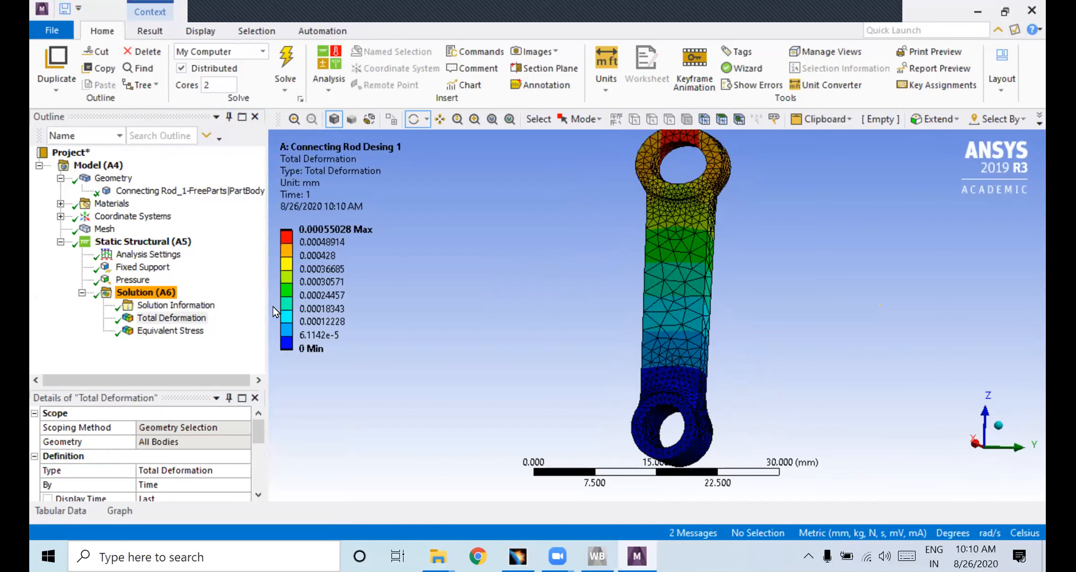
middle_drag(624, 259, 595, 285)
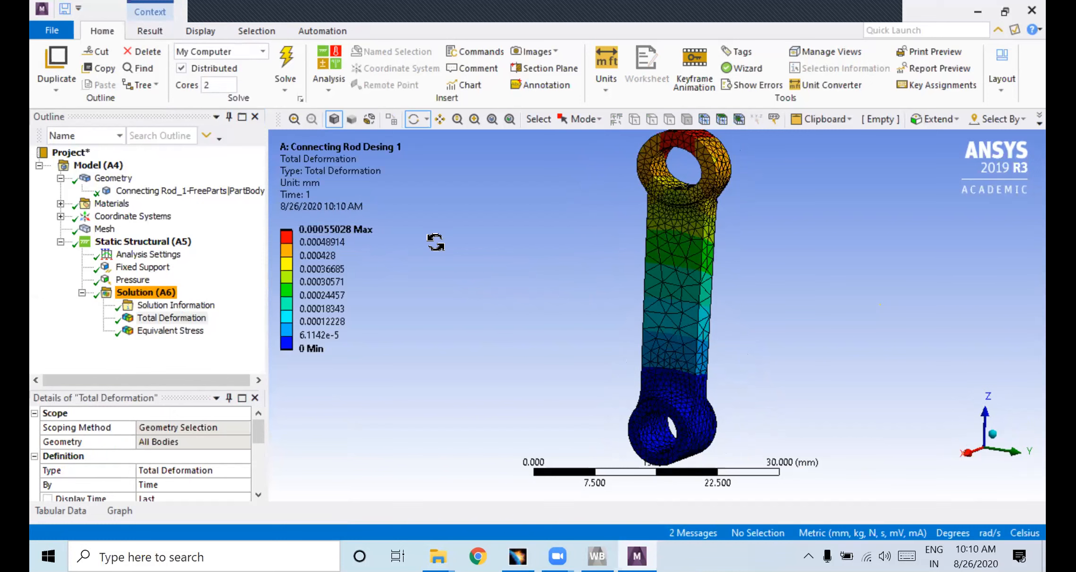
middle_drag(809, 284, 541, 302)
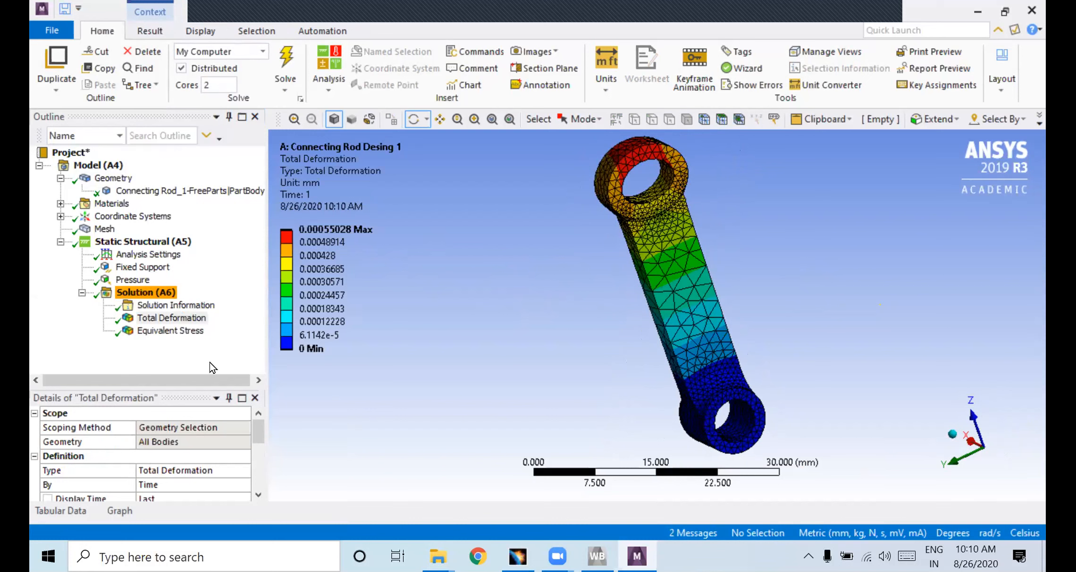
Play the Total Deformation animation and shrink the graph area so the whole rod fits in view
click(57, 510)
click(118, 511)
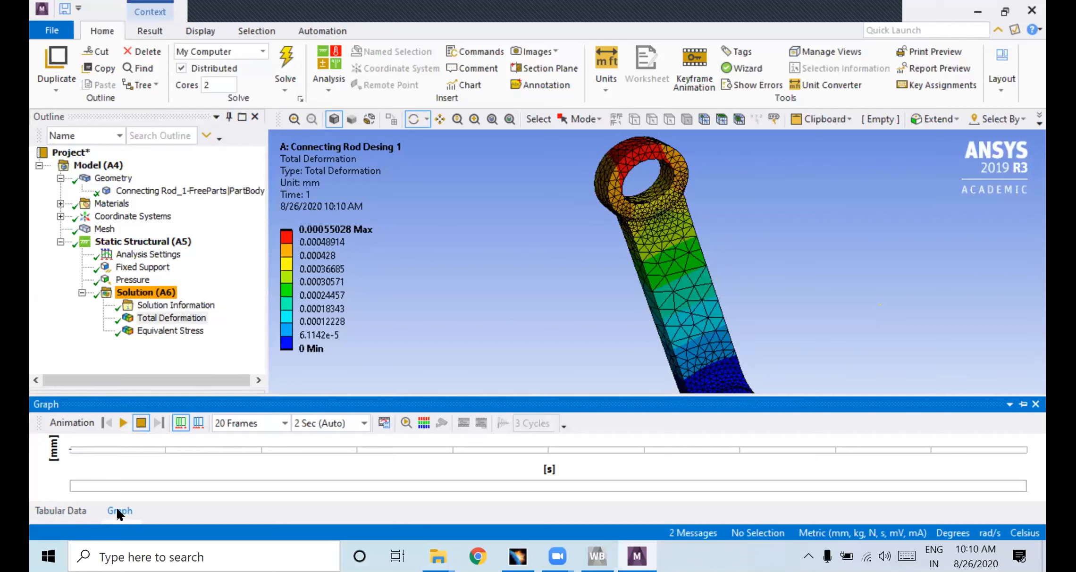
click(123, 422)
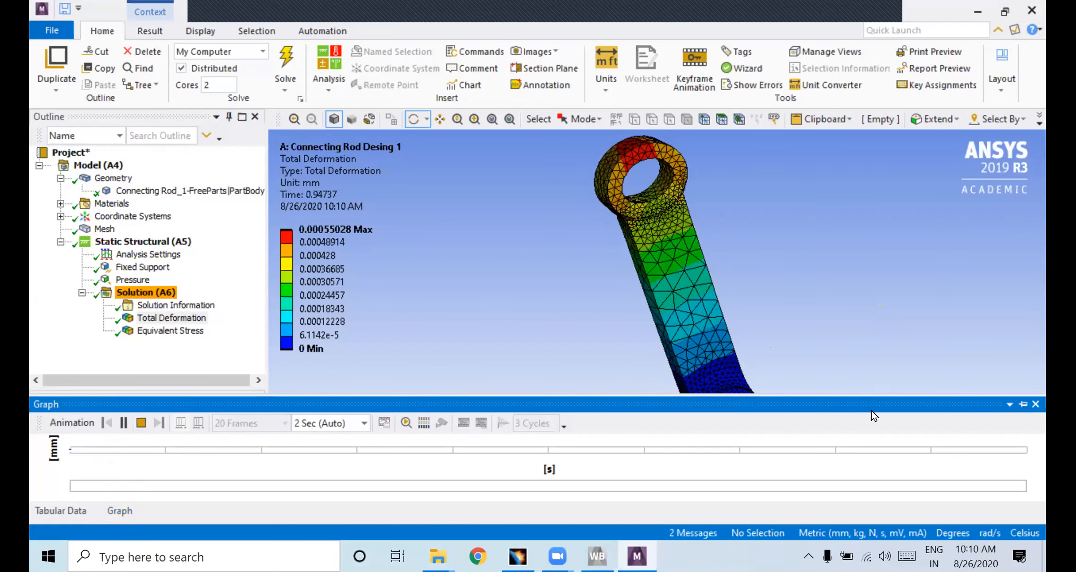
drag(918, 394, 912, 478)
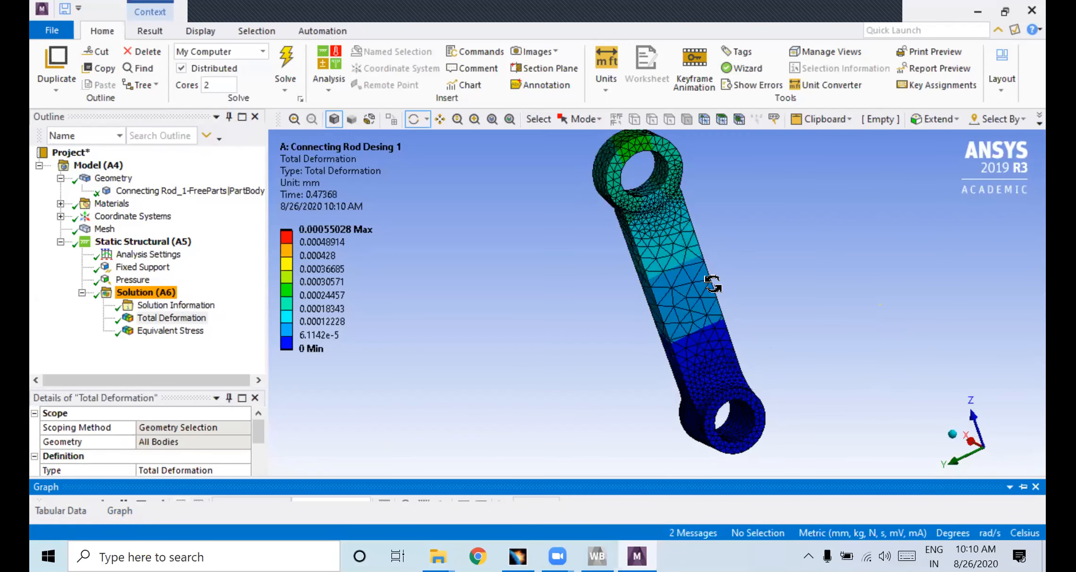
Display the Equivalent Stress result on the connecting rod
click(185, 332)
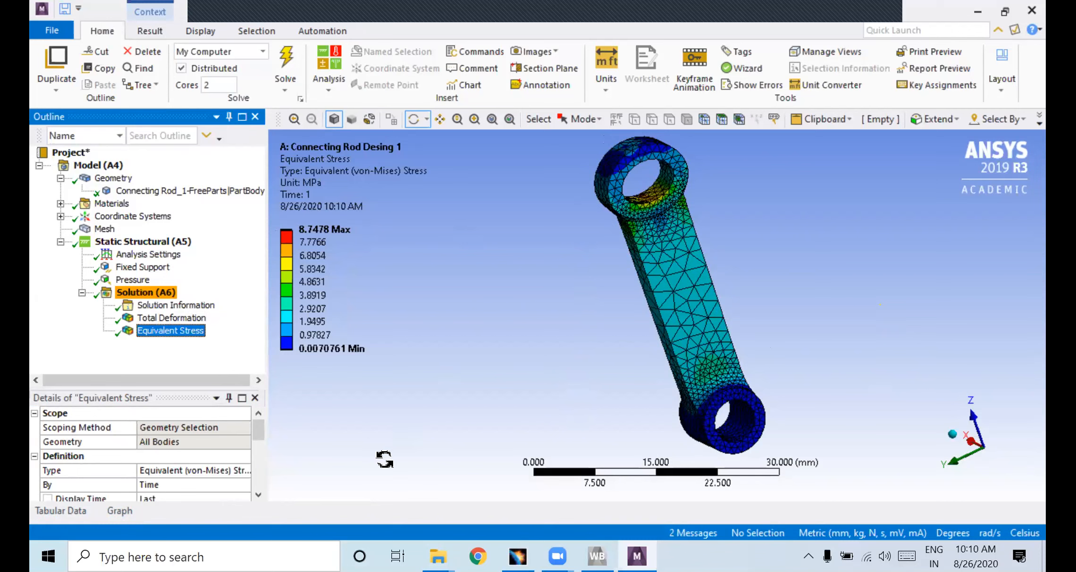
Set the mesh's Physics Preference to Mechanical
drag(618, 409, 708, 314)
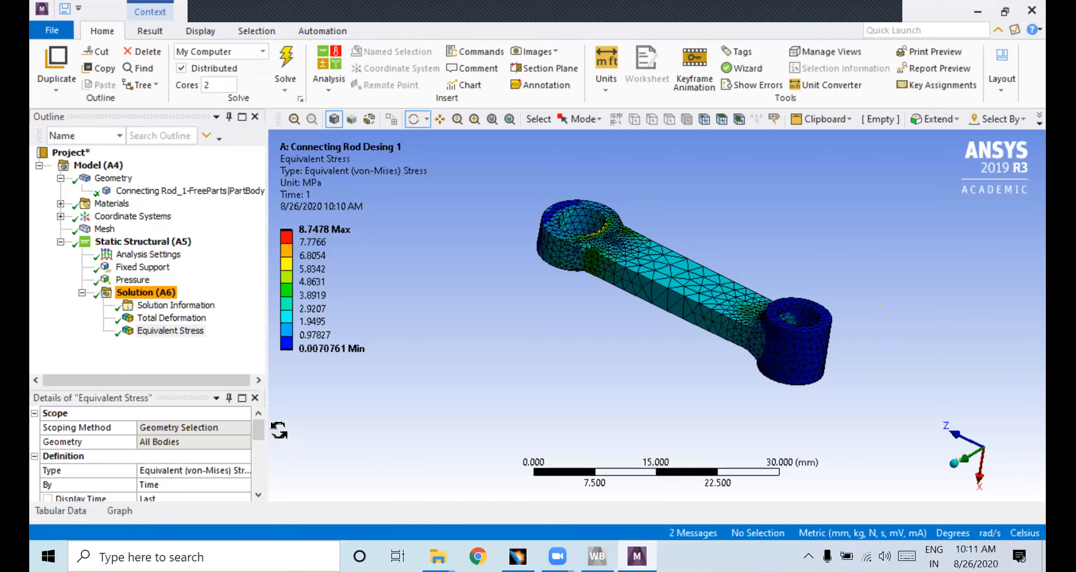
drag(262, 439, 261, 434)
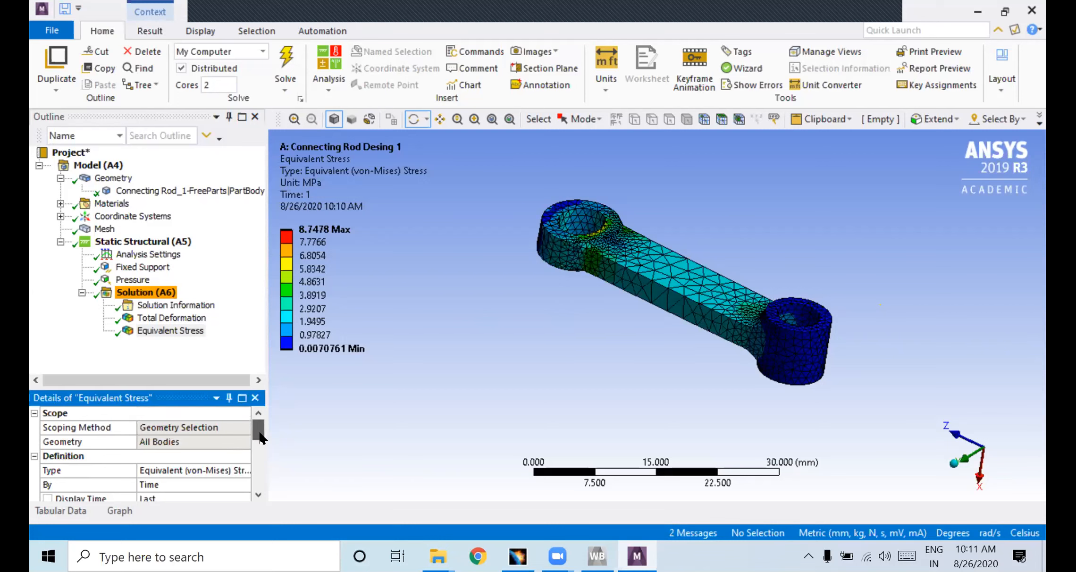
click(105, 228)
click(195, 450)
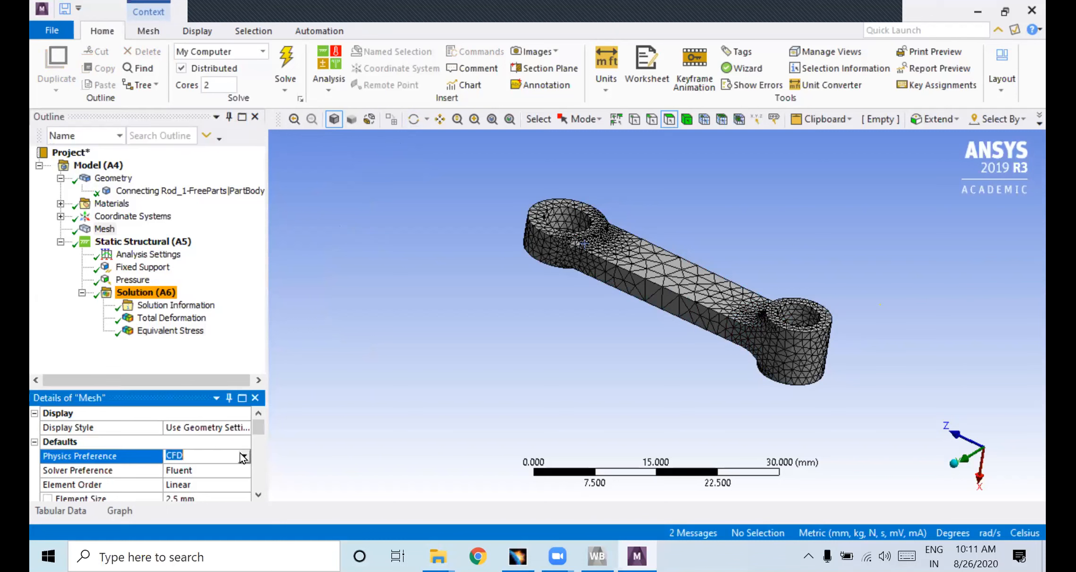
click(242, 456)
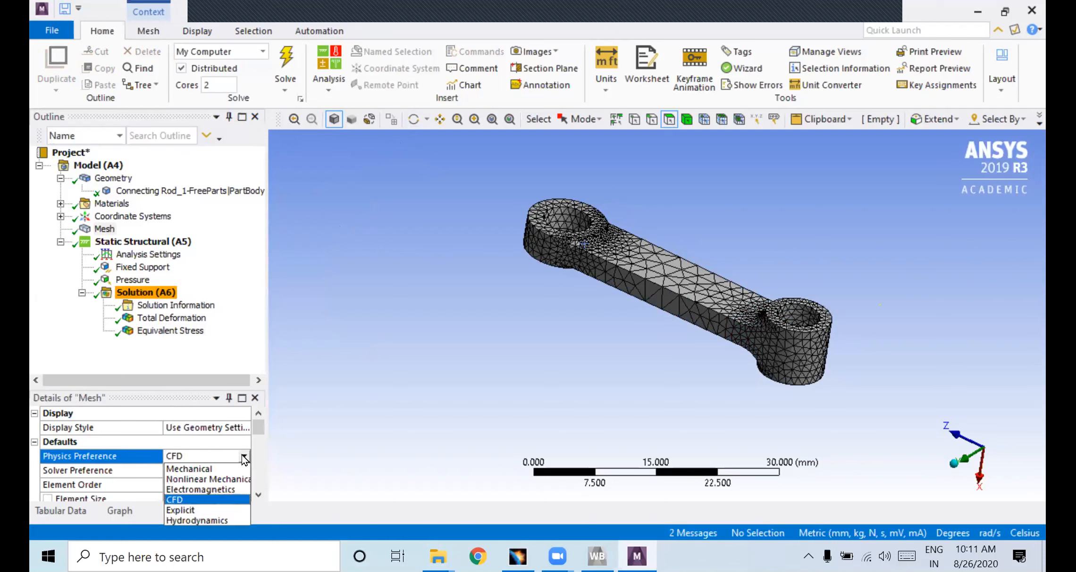
click(222, 468)
Keep the existing element size, regenerate the mesh with the Mechanical preference, and check it on the connecting rod
drag(253, 434, 255, 446)
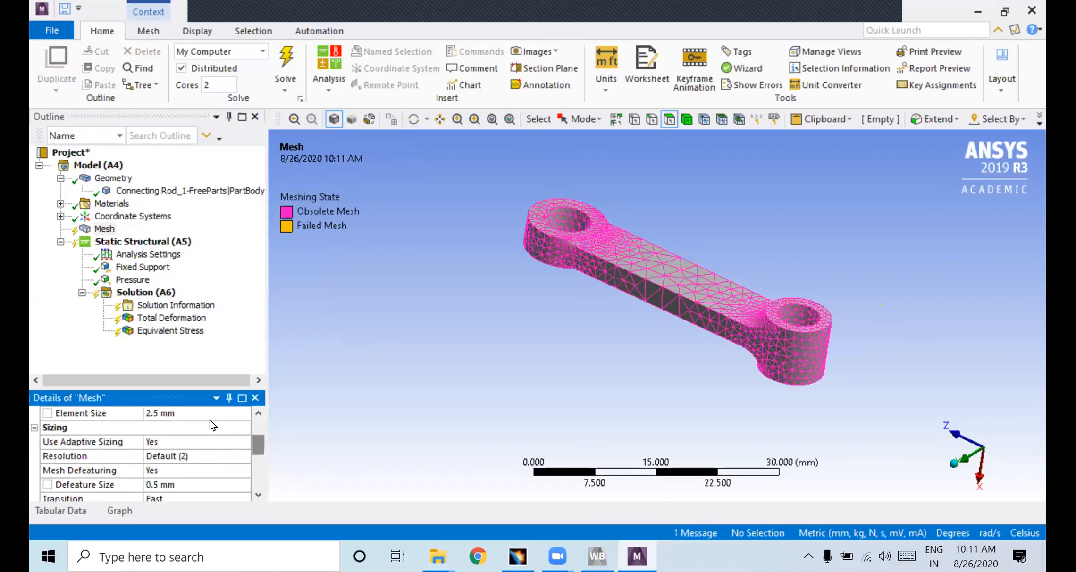
click(199, 414)
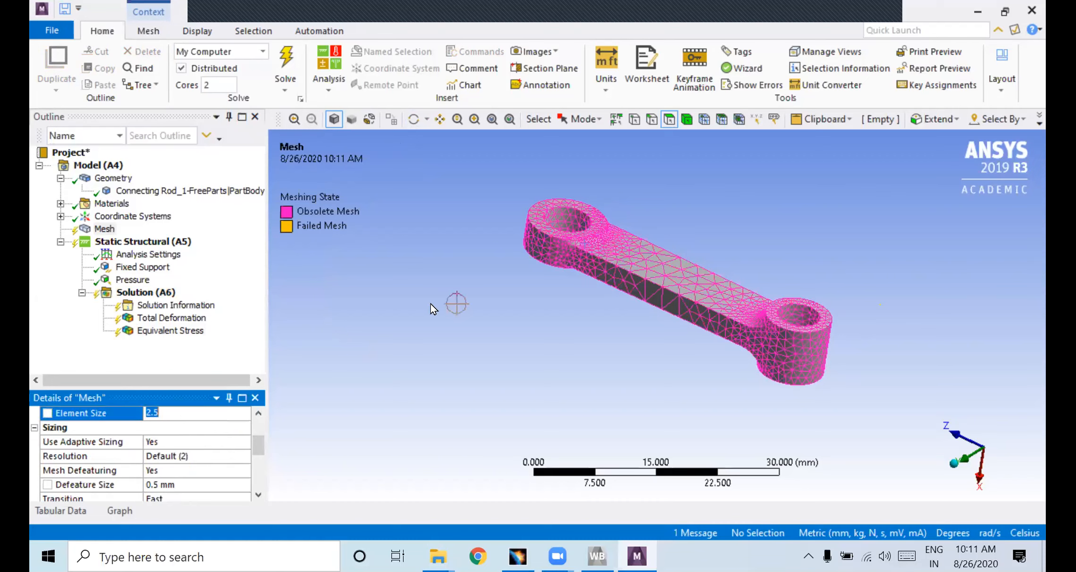
scroll(430, 304, up, 2)
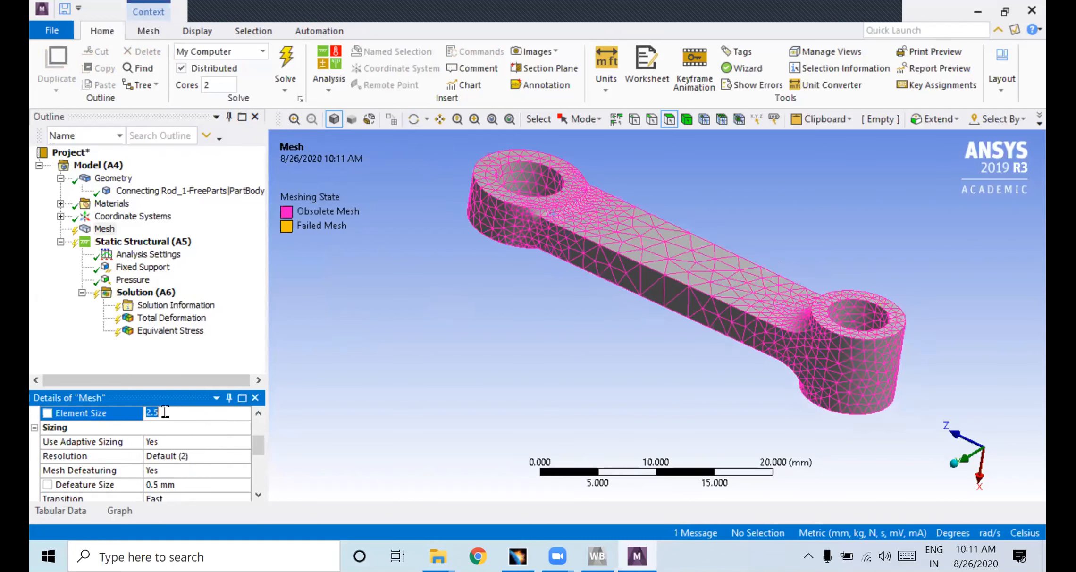
drag(254, 443, 254, 412)
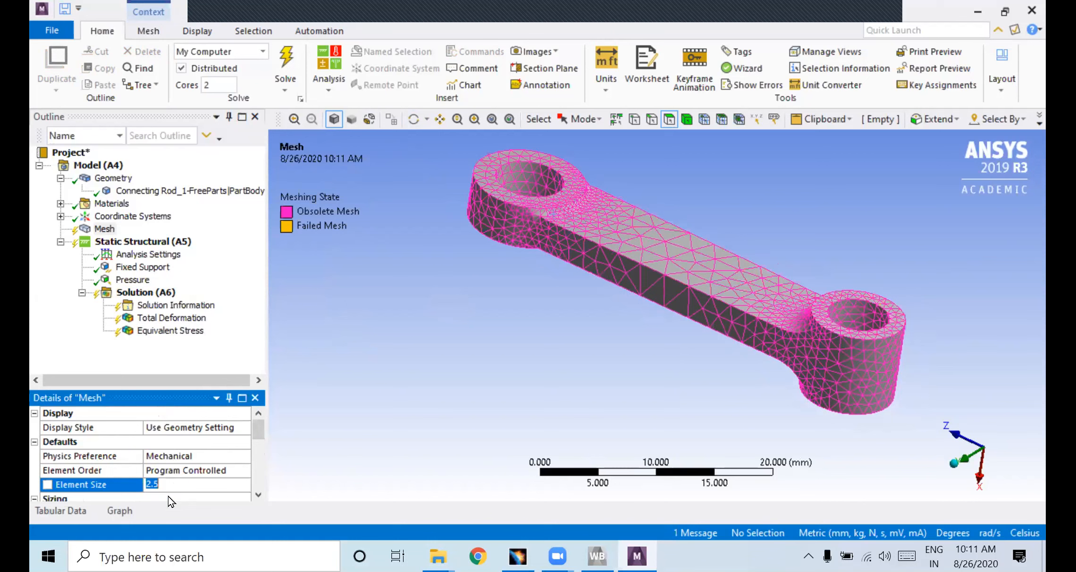
right_click(103, 229)
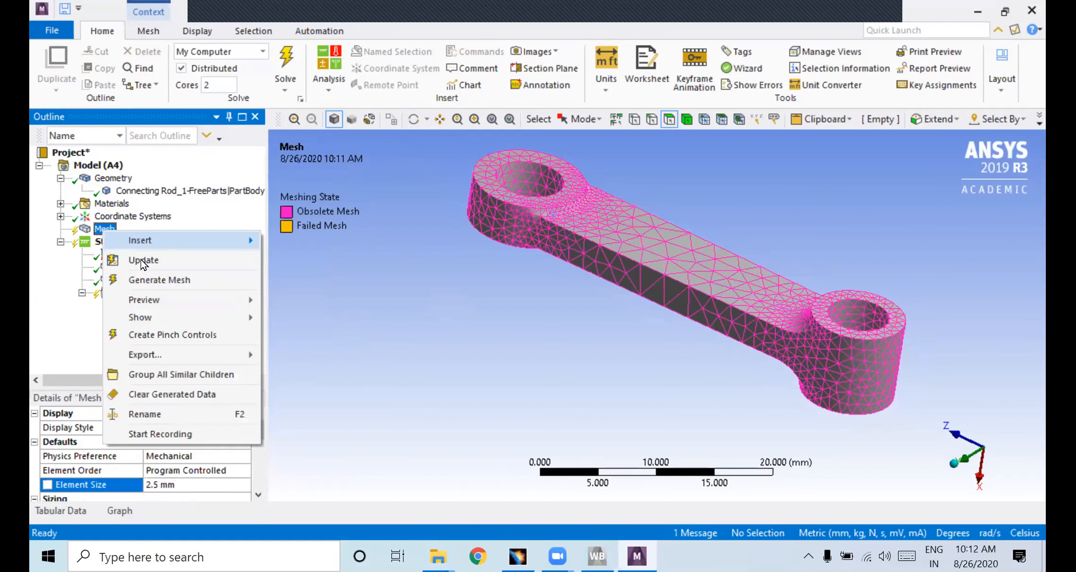
click(141, 280)
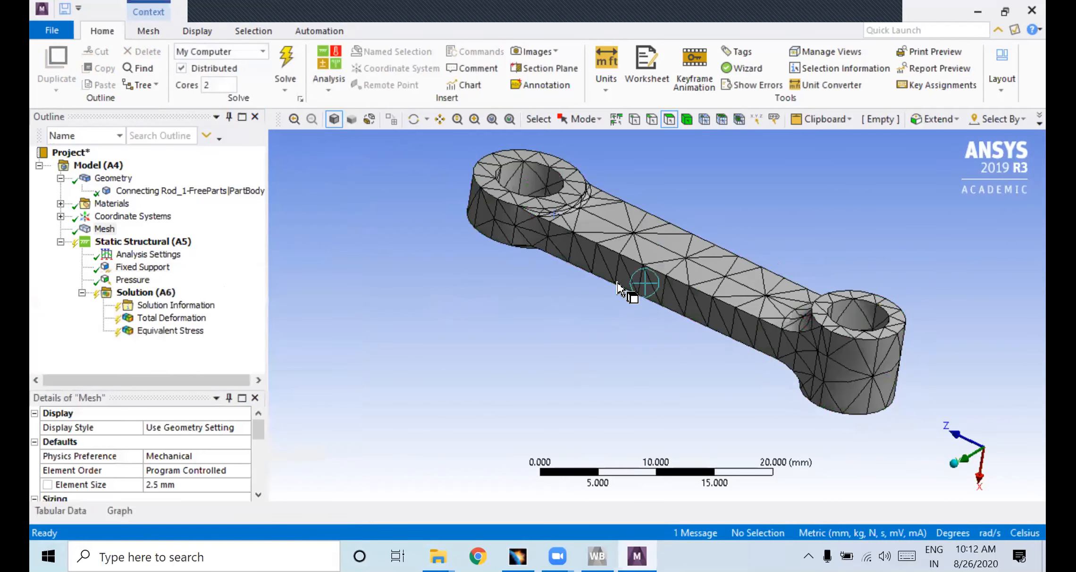
middle_drag(618, 285, 590, 289)
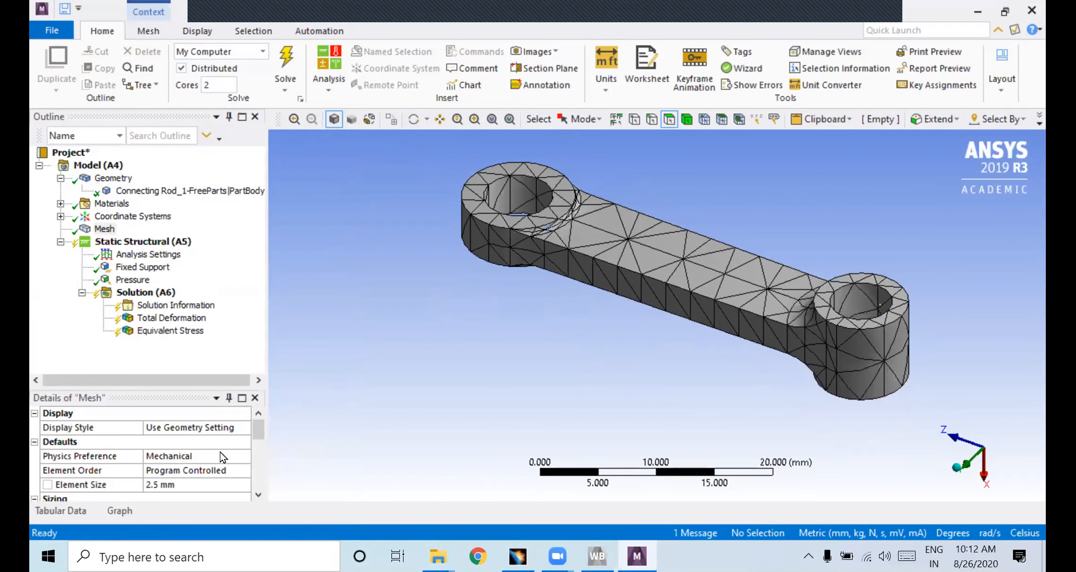
Set the mesh element size to 0.5 mm, regenerate the mesh and check it on the connecting rod
drag(259, 437, 259, 445)
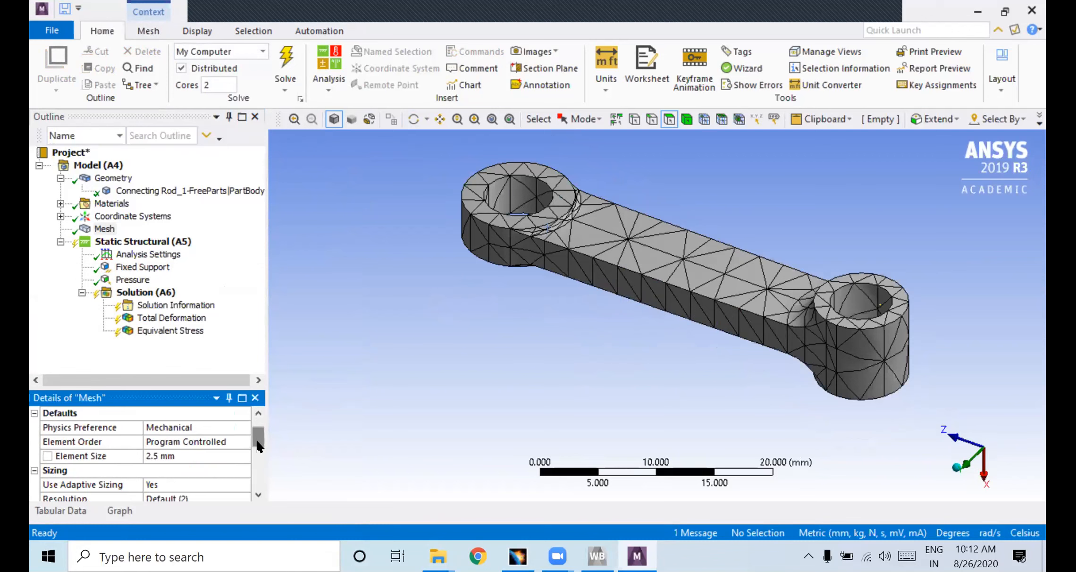
click(152, 456)
text(0.5)
key(Return)
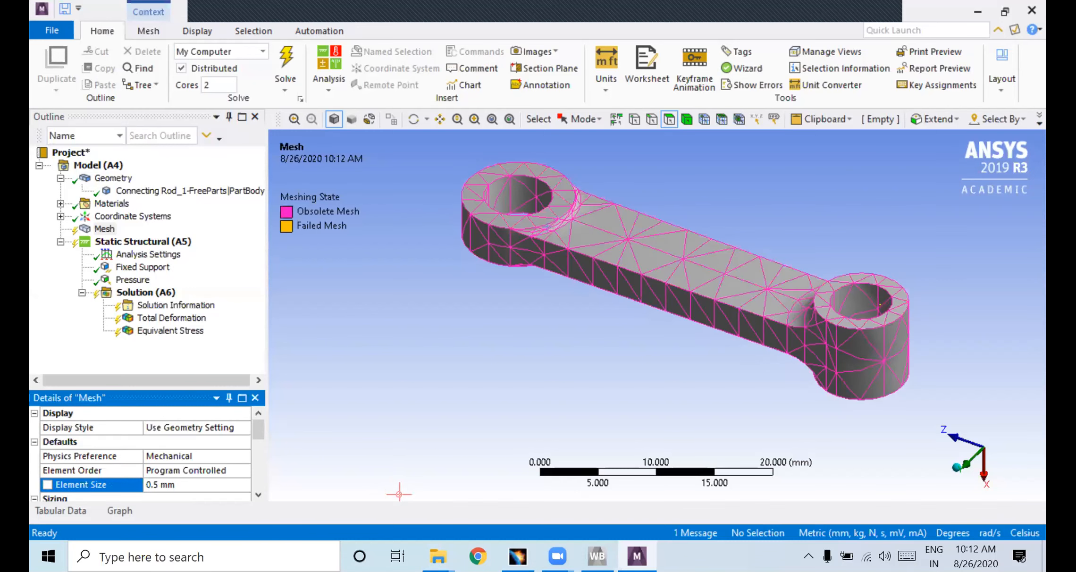
right_click(137, 241)
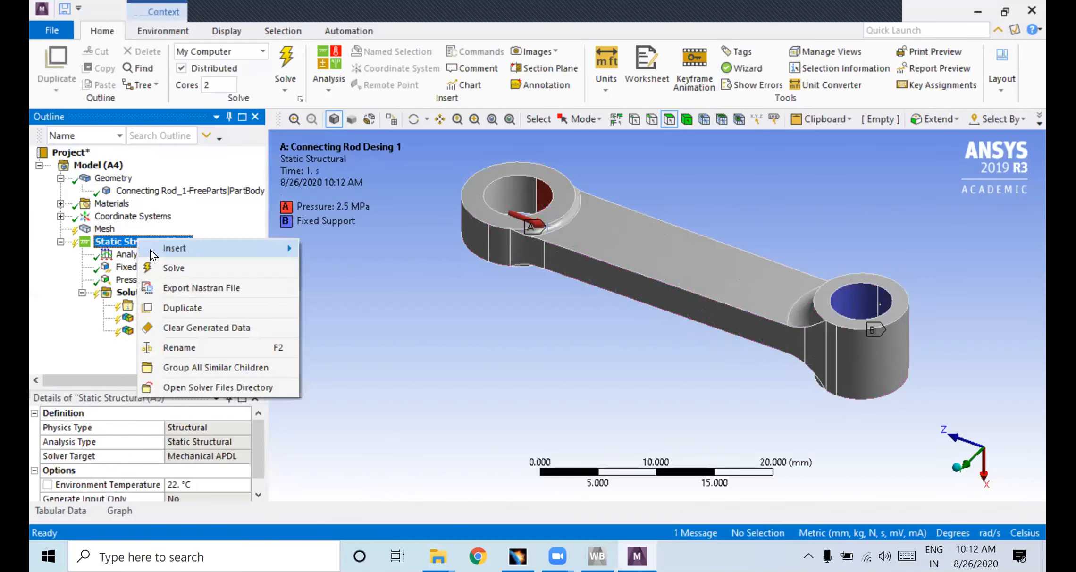
right_click(98, 229)
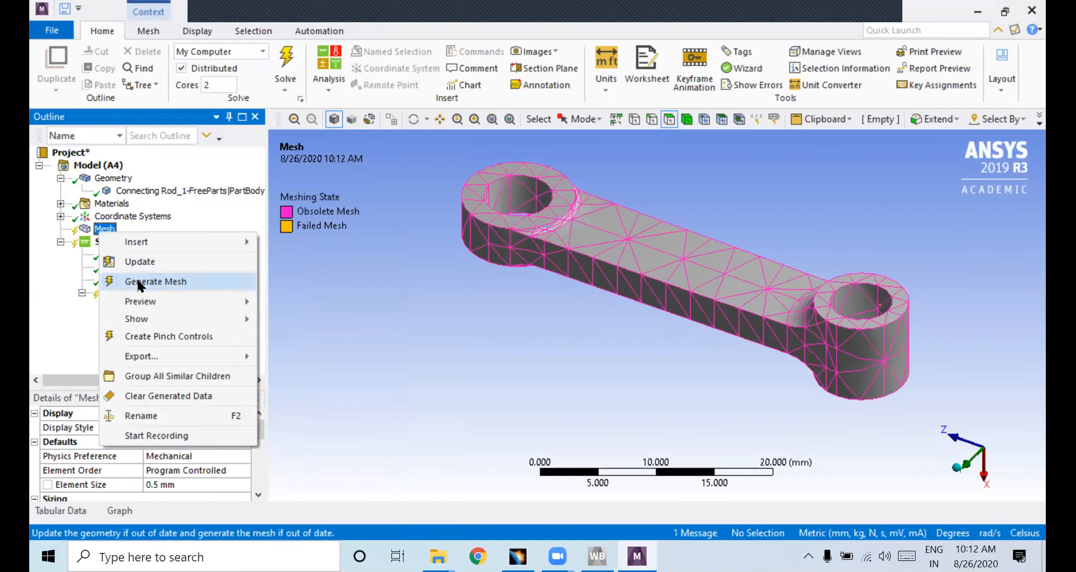
click(139, 283)
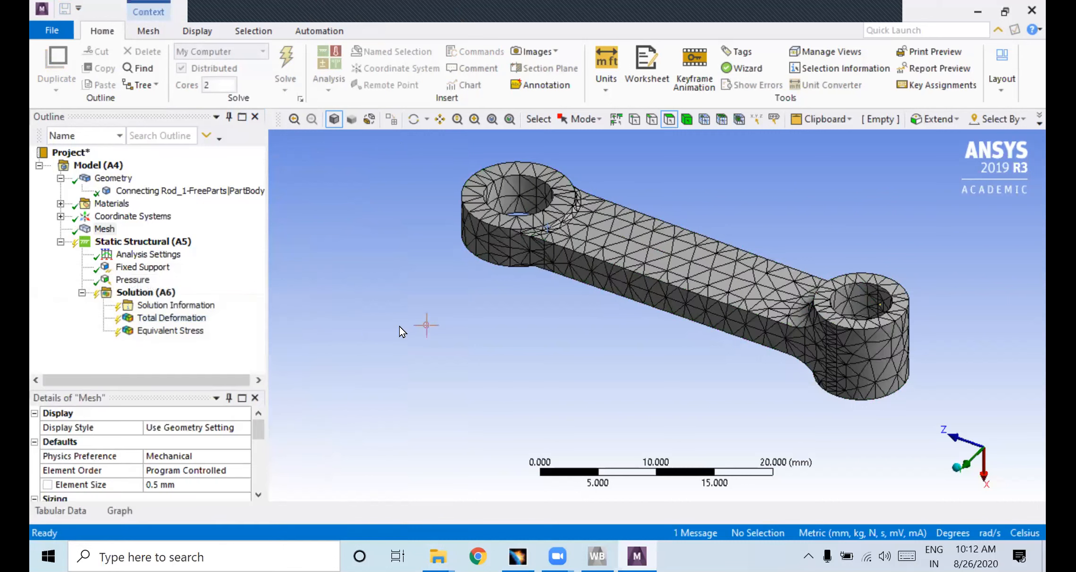
middle_drag(533, 339, 602, 368)
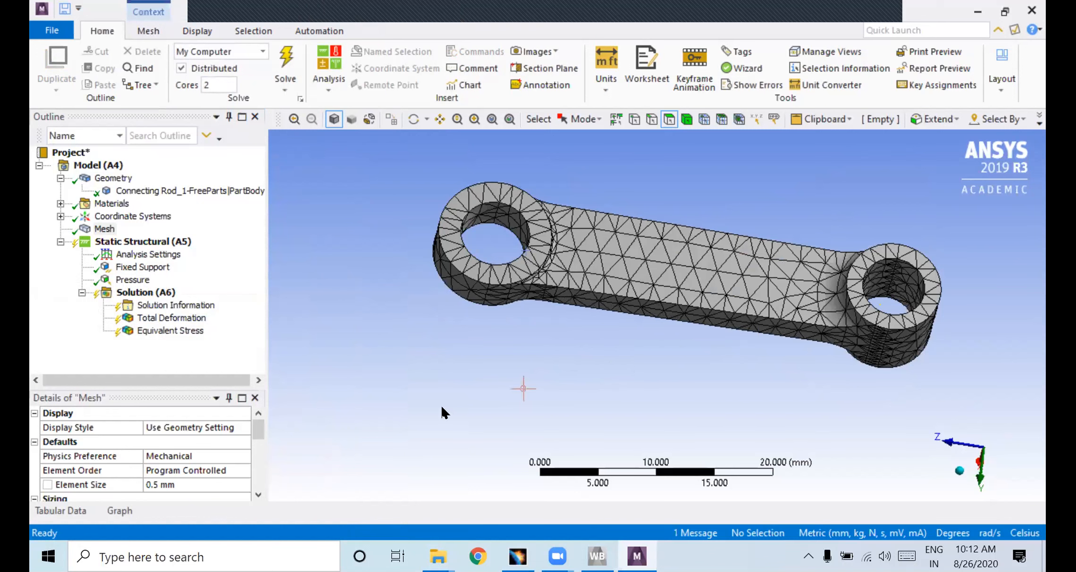
Refine the mesh element size to 0.25 mm, regenerate the mesh and check it on the connecting rod
click(193, 484)
text(0.25)
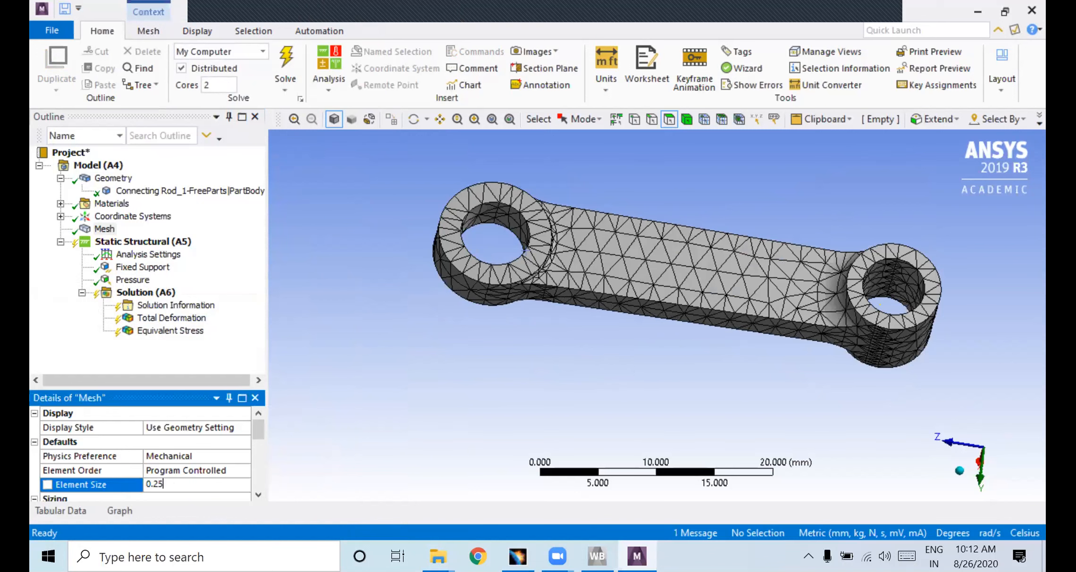
key(Return)
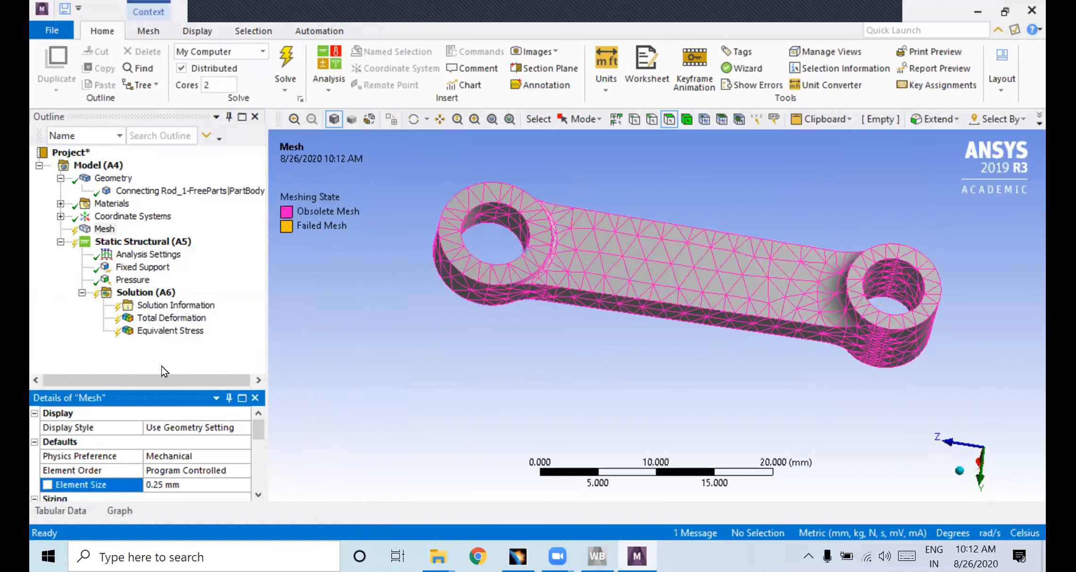
right_click(101, 230)
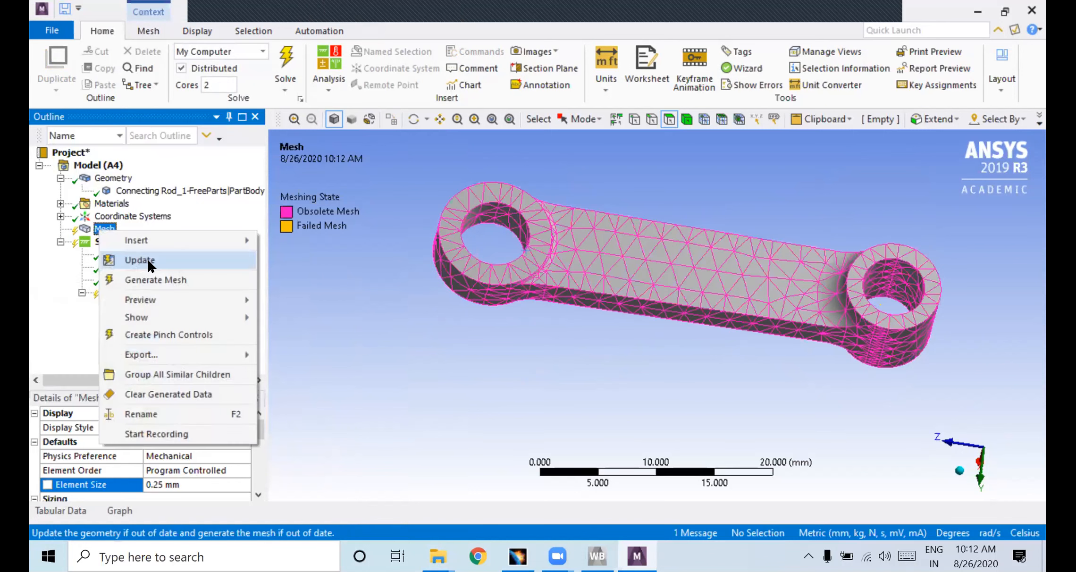
click(144, 277)
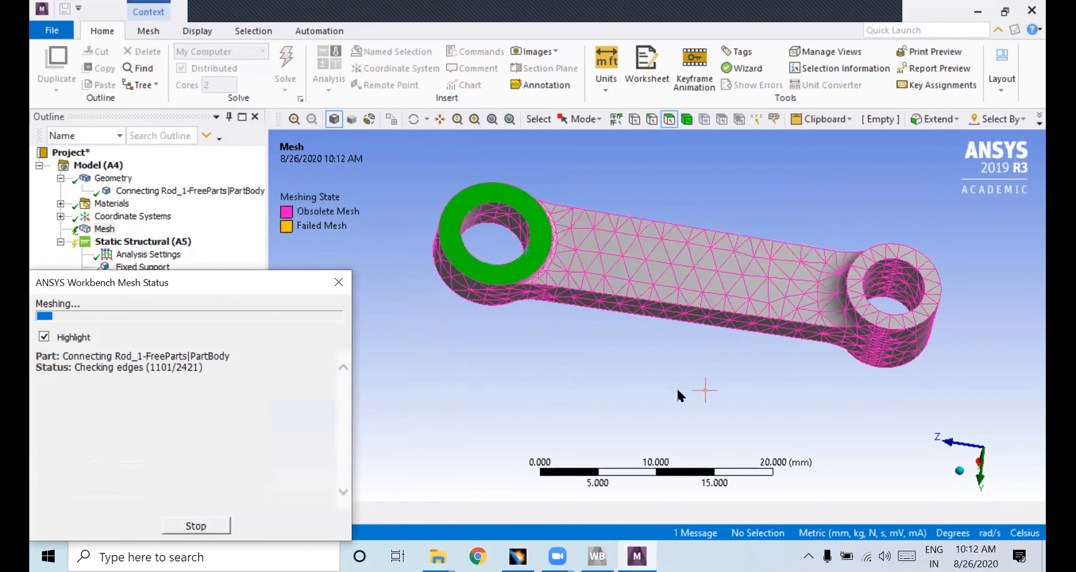
middle_drag(655, 374, 631, 340)
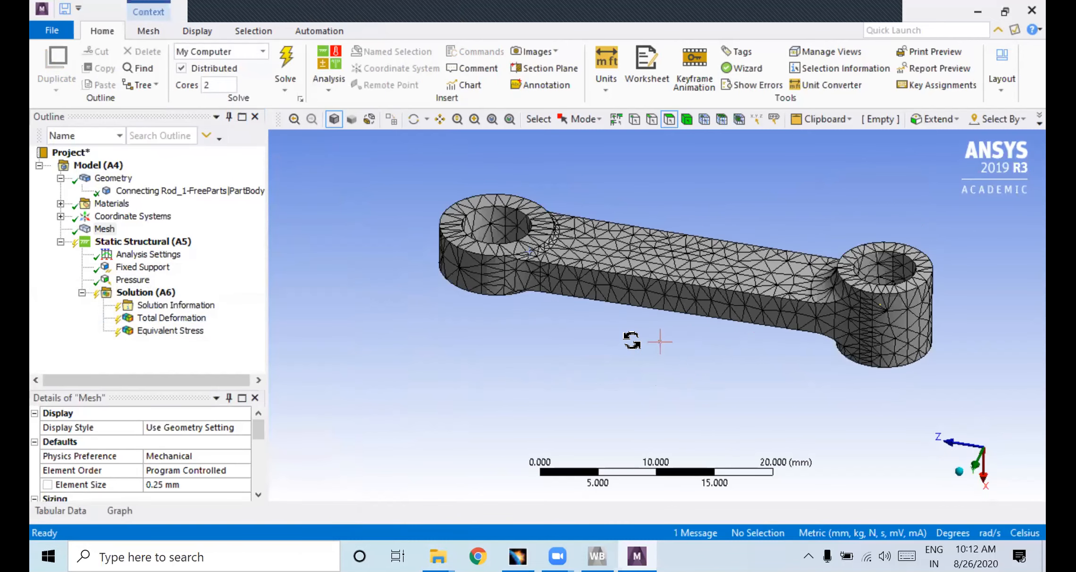
Solve Solution (A6) with the refined mesh and display the Total Deformation result
right_click(146, 293)
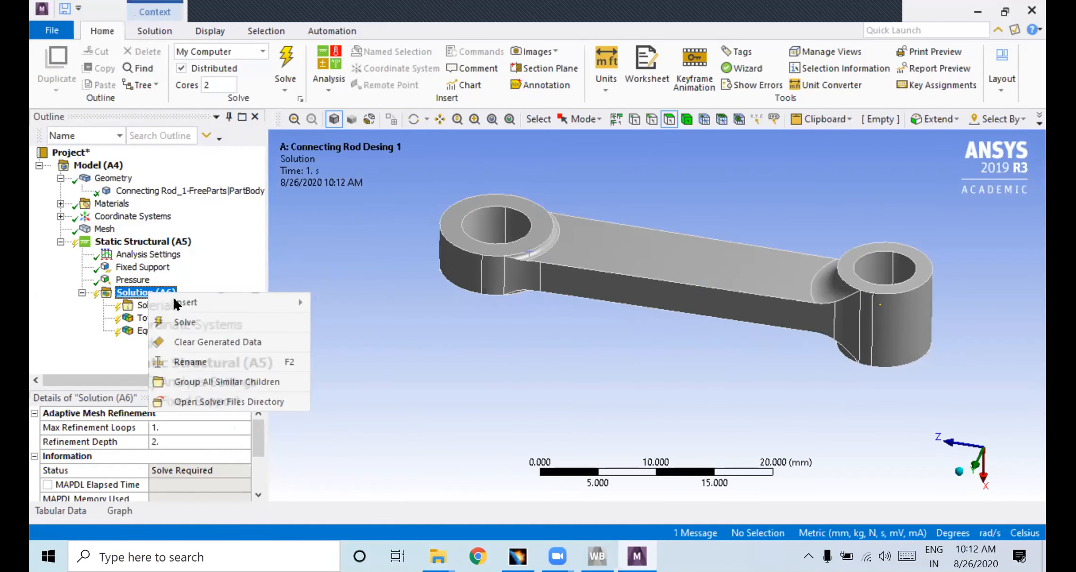
click(200, 323)
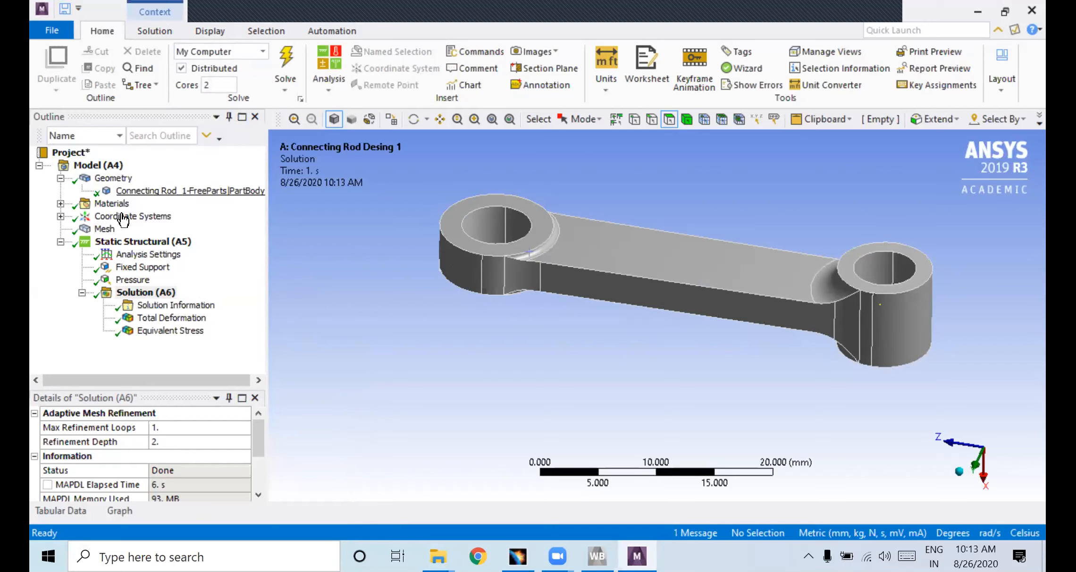
click(149, 321)
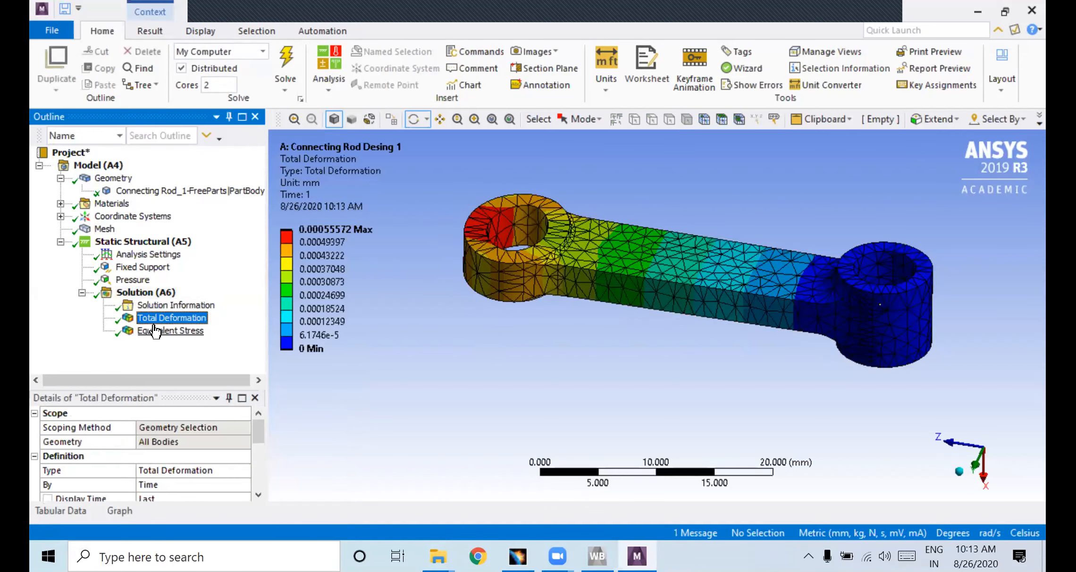
Display the Equivalent Stress result and examine its contours around both ends of the connecting rod from several sides
click(155, 331)
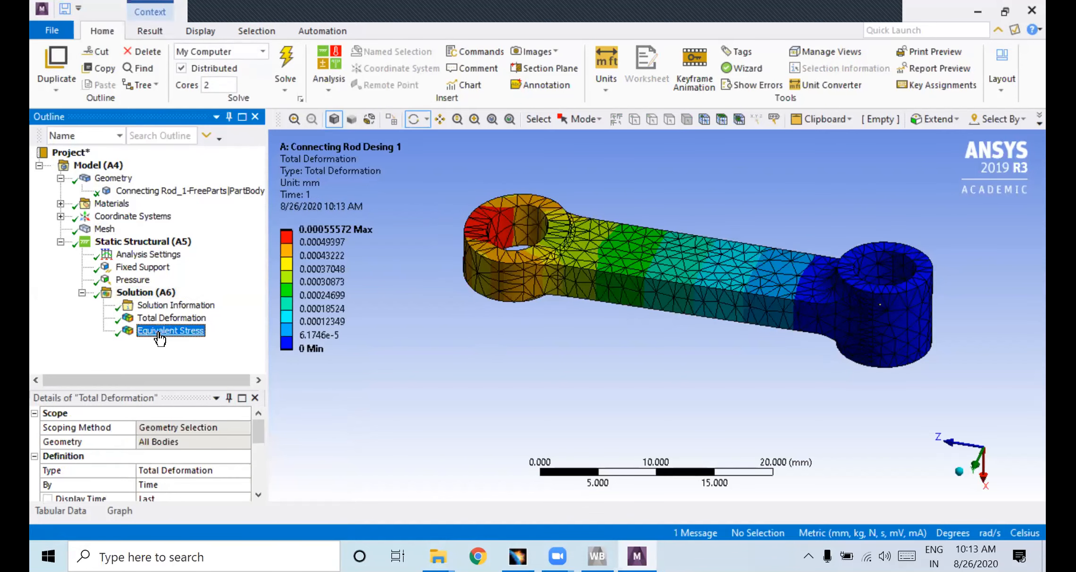
drag(606, 225, 775, 281)
ctrl+middle_drag(732, 245, 306, 427)
scroll(519, 317, down, 3)
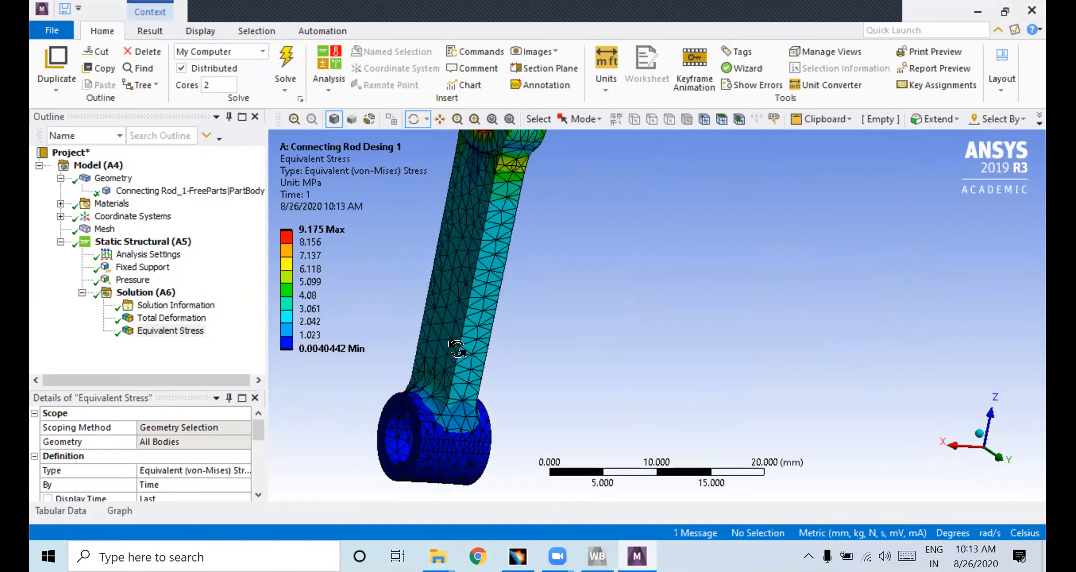
drag(520, 318, 571, 326)
ctrl+middle_drag(579, 320, 556, 336)
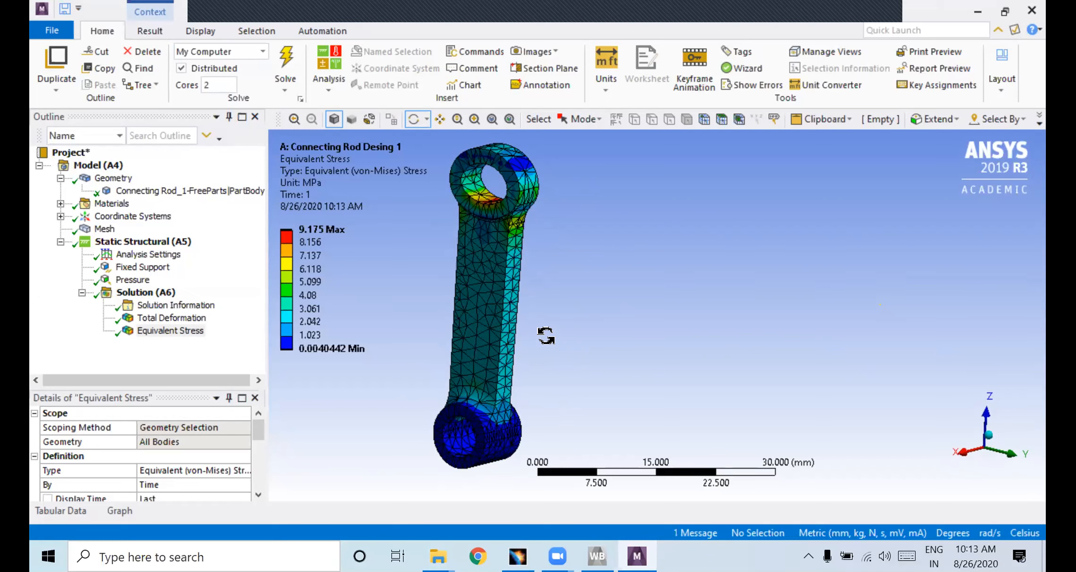
drag(559, 348, 644, 374)
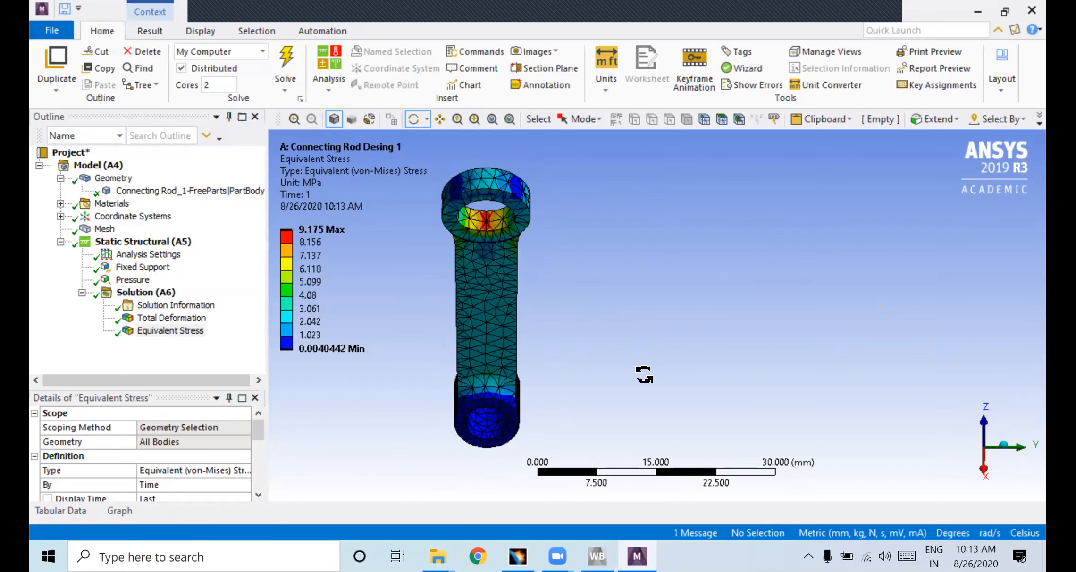
drag(585, 284, 726, 345)
drag(572, 369, 613, 400)
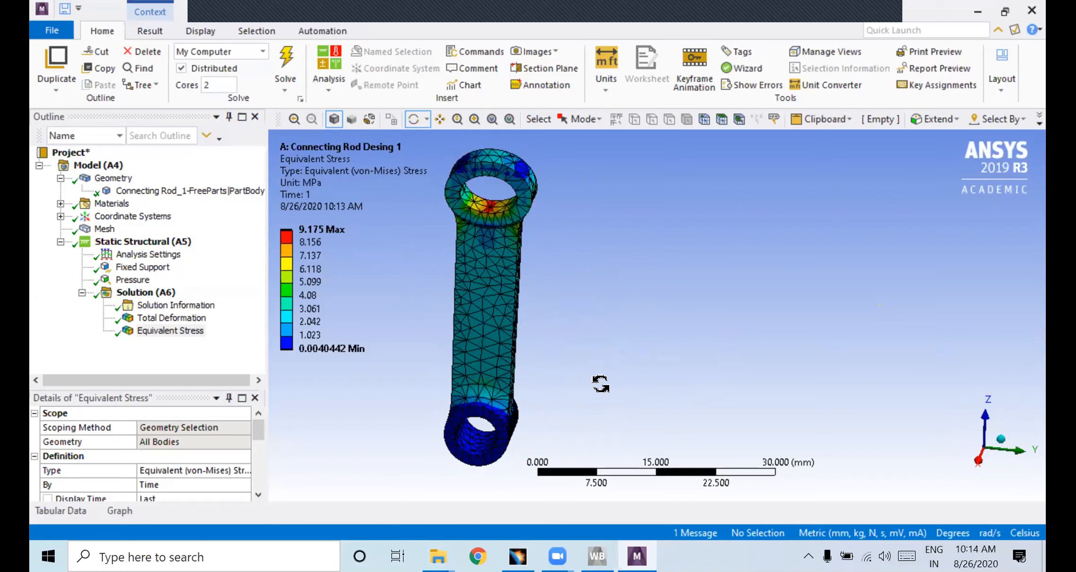
drag(521, 293, 520, 286)
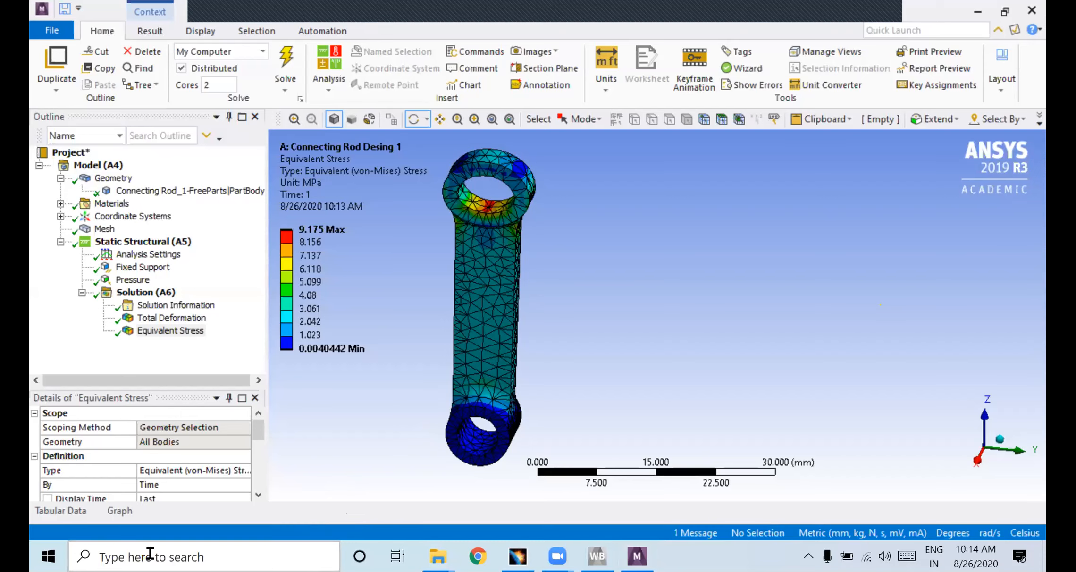
Search Windows for the Snipping Tool, pin it to the taskbar and return to the stress result
click(124, 553)
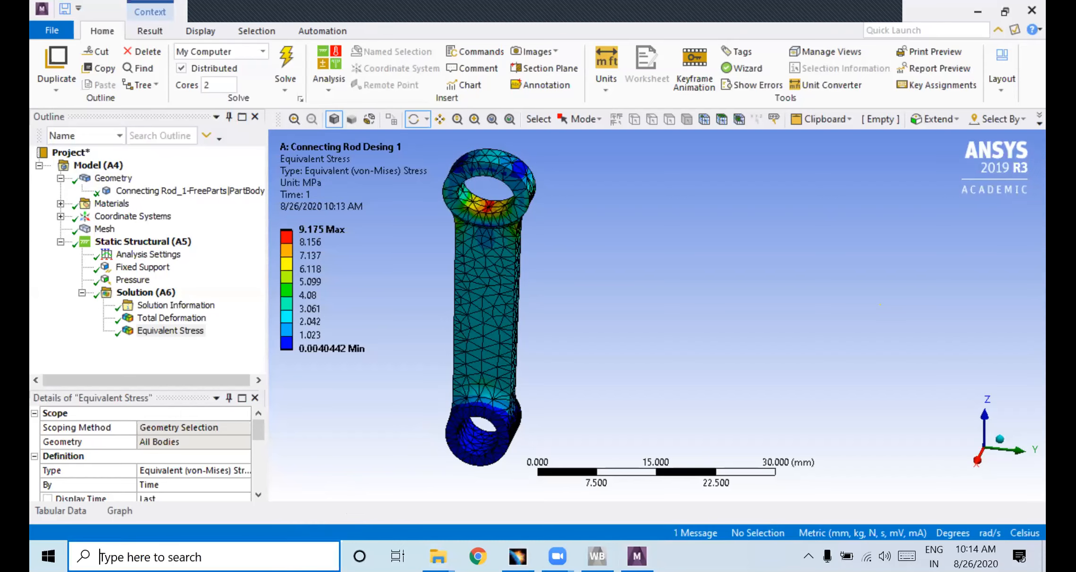
text(snippto)
key(BackSpace)
text(ing)
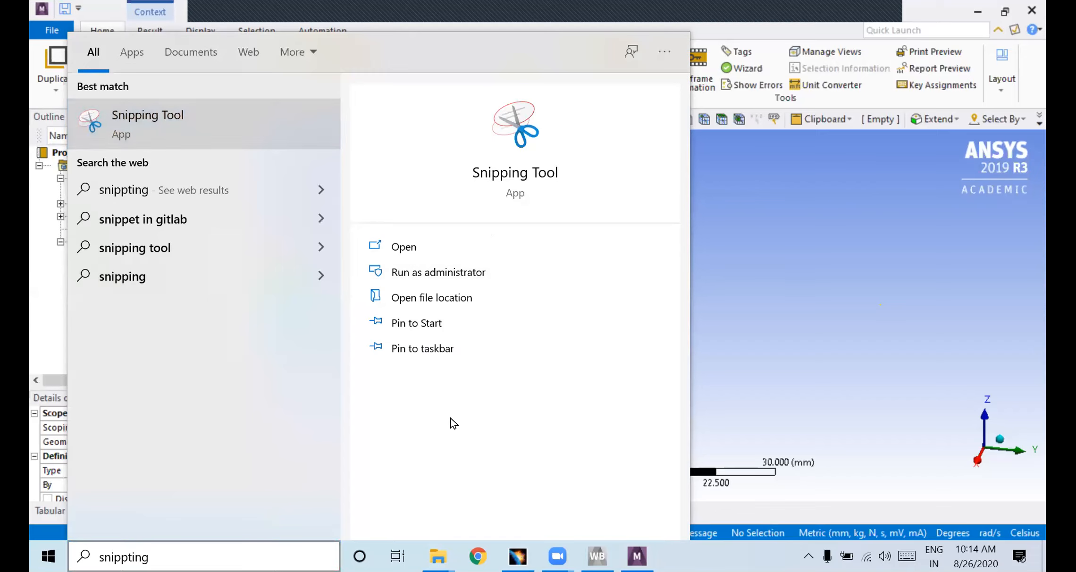
click(386, 350)
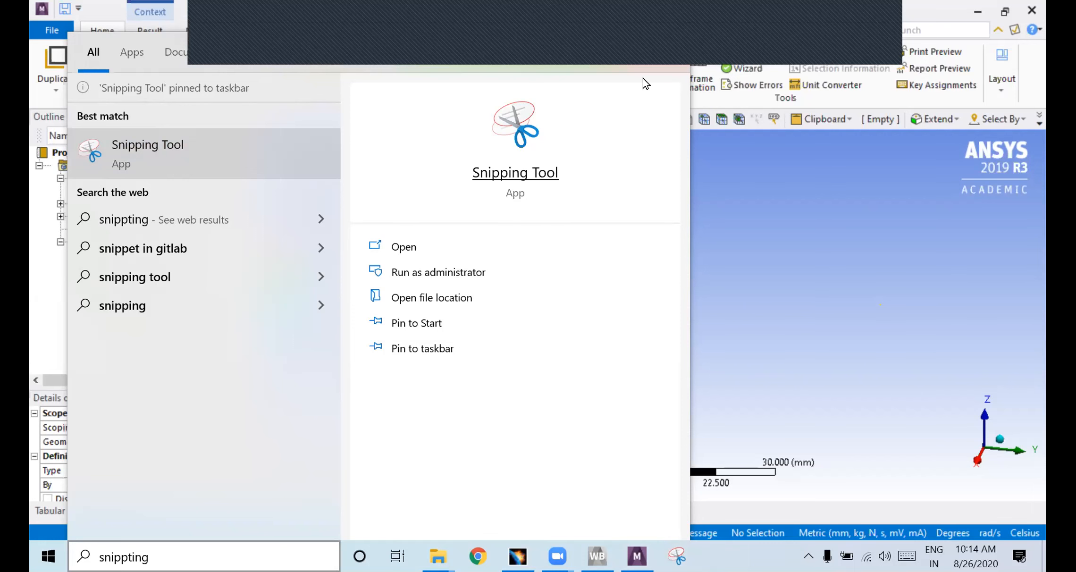
click(671, 403)
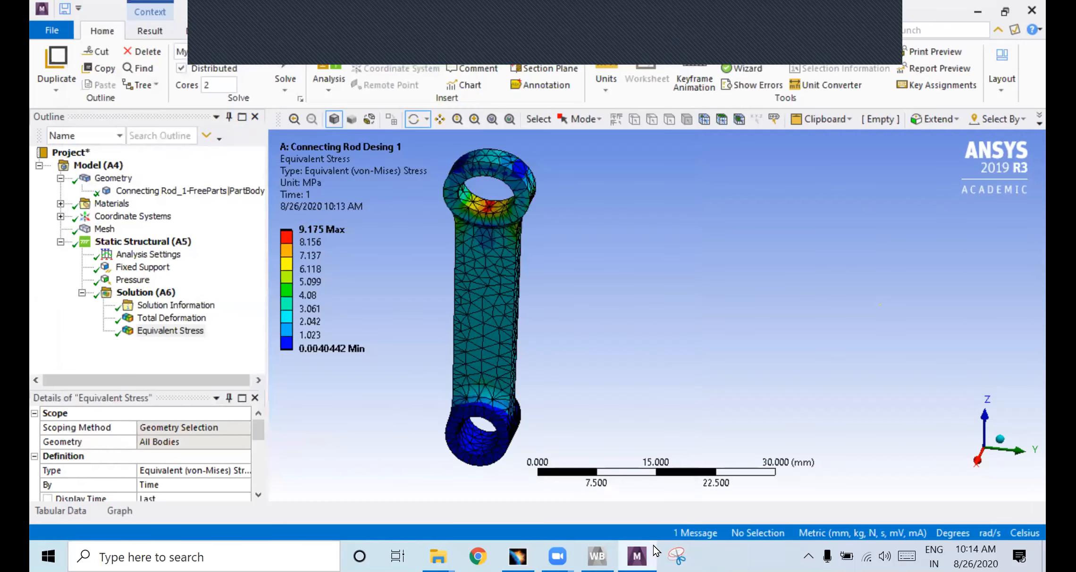
Capture the Equivalent Stress plot with its legend and the whole connecting rod in the Snipping Tool, and copy the snip
drag(671, 556, 408, 556)
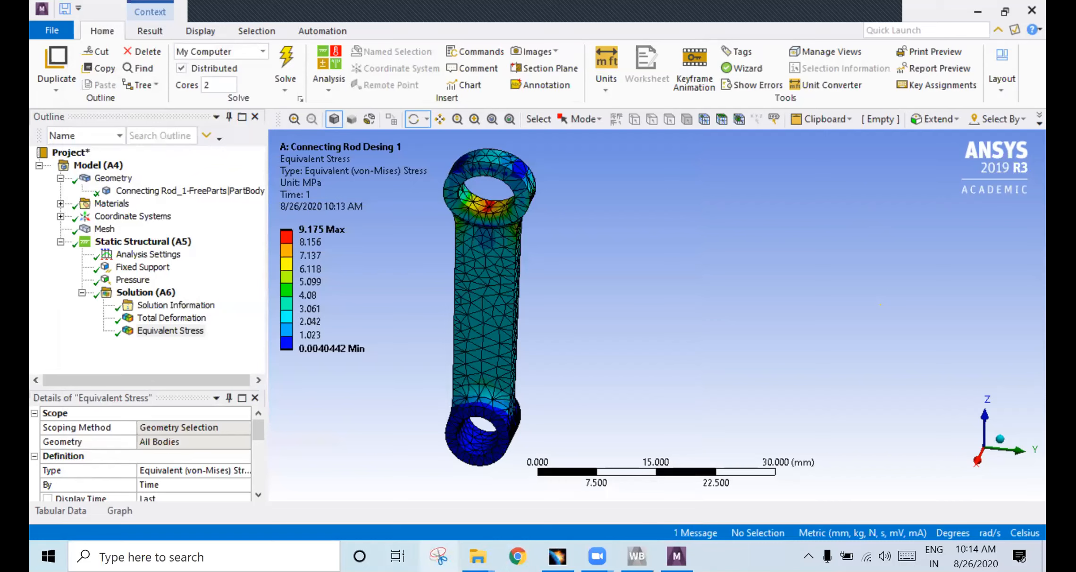
click(438, 555)
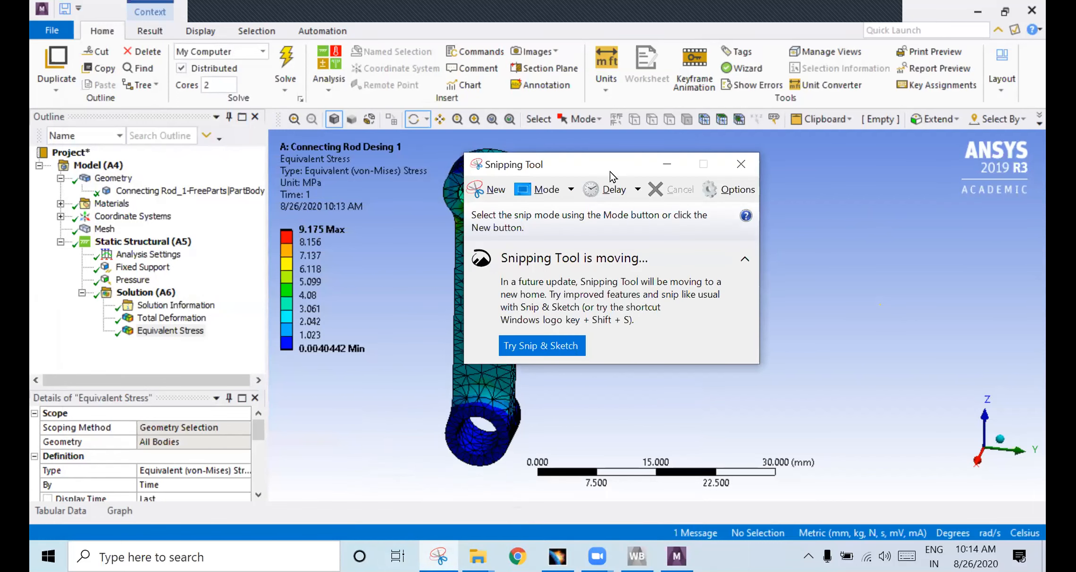
drag(610, 172, 175, 46)
click(53, 63)
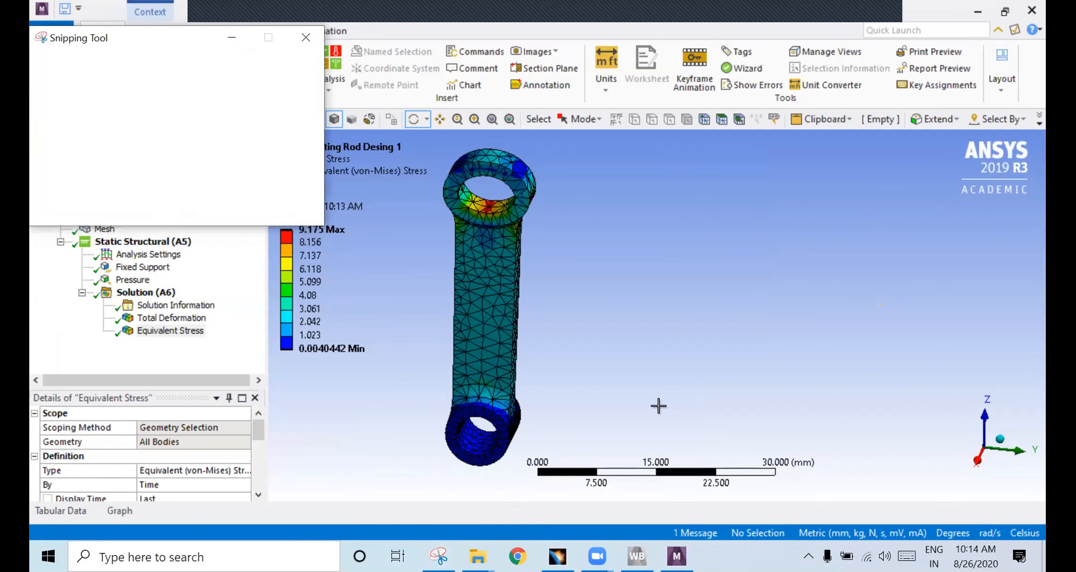
drag(627, 461, 268, 130)
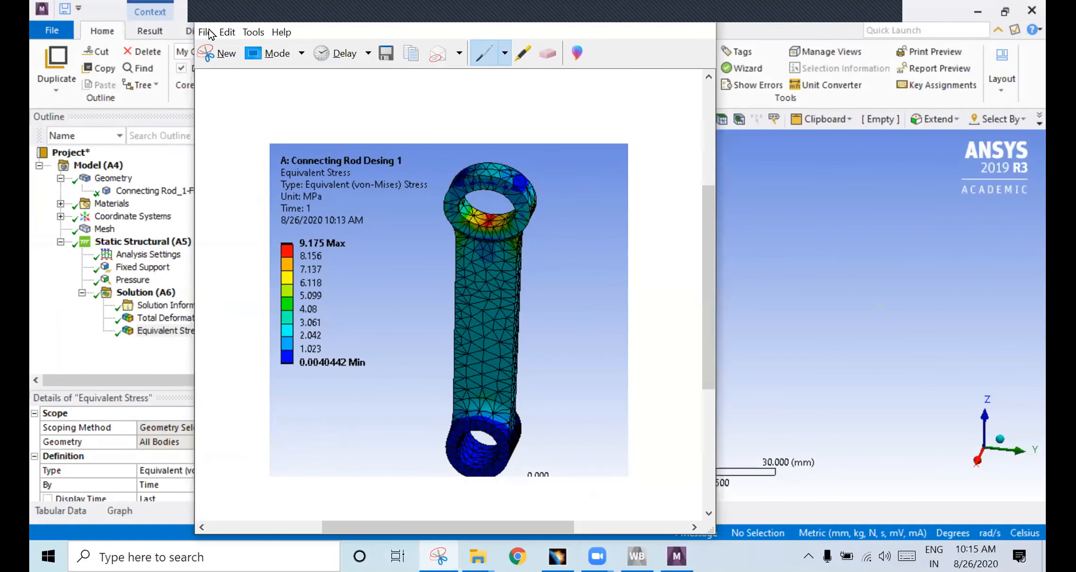
click(225, 31)
mouse_move(250, 32)
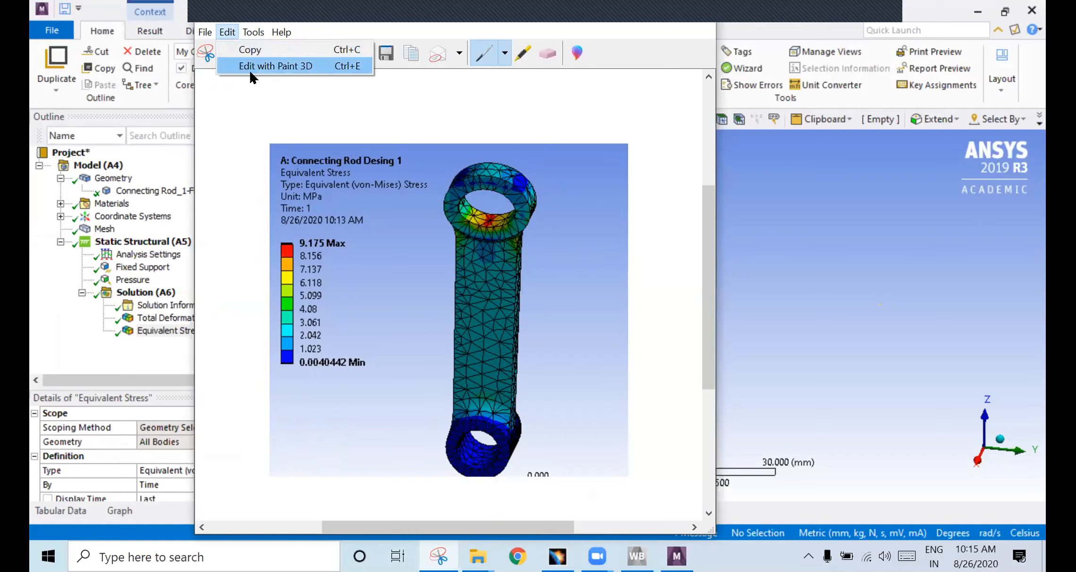
click(255, 50)
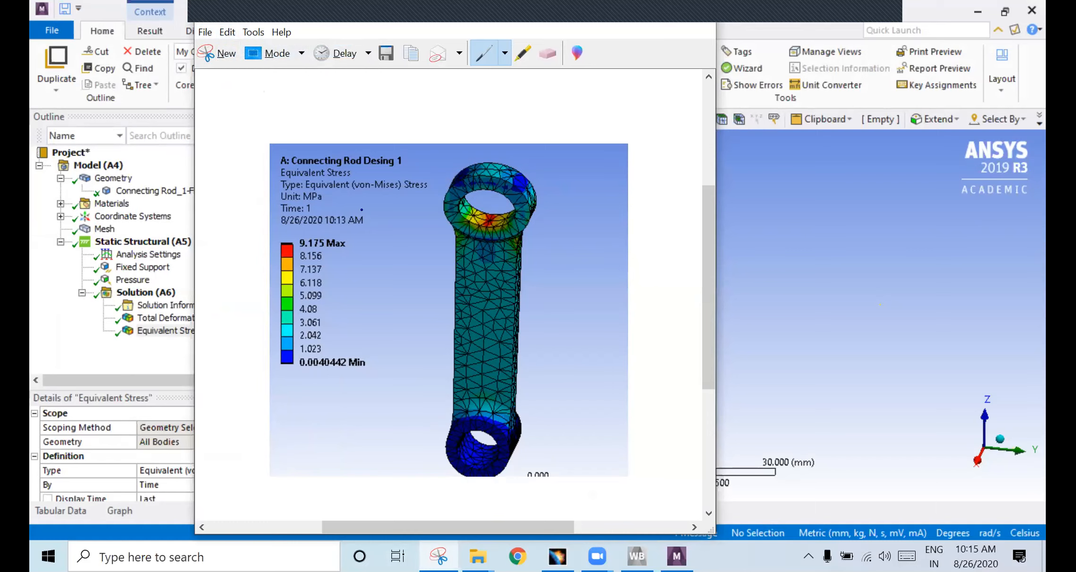
Open the CR_Report Word document from the Aircraft Connecting Rod folder in File Explorer
right_click(757, 557)
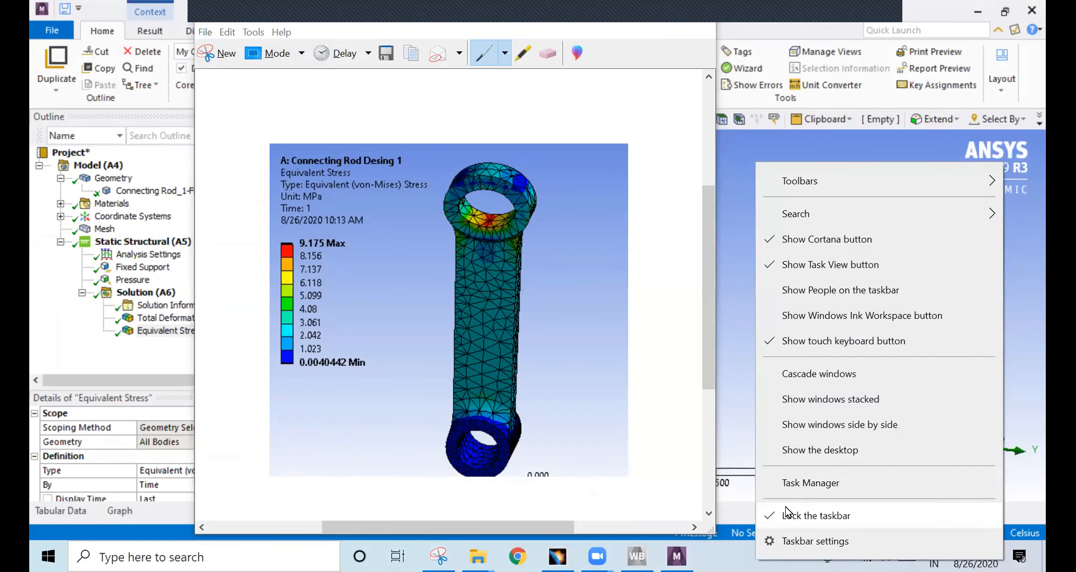
click(785, 454)
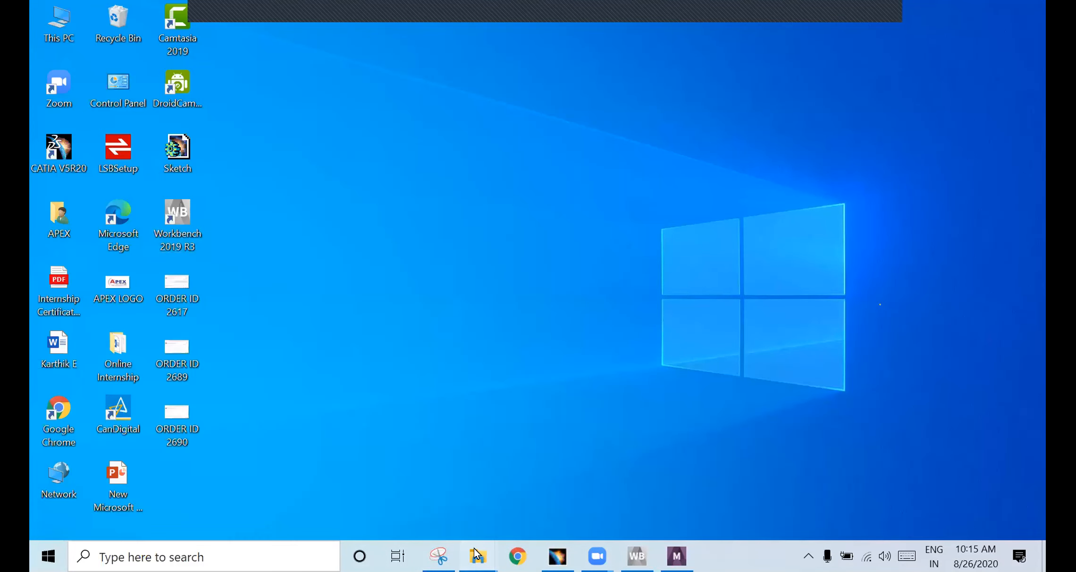
mouse_move(477, 554)
click(409, 497)
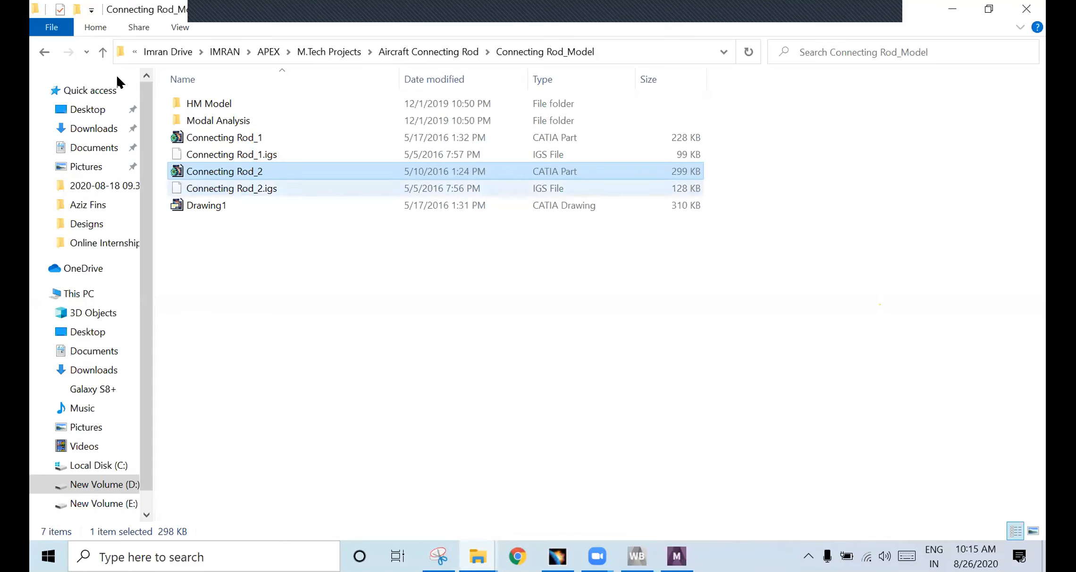
click(45, 52)
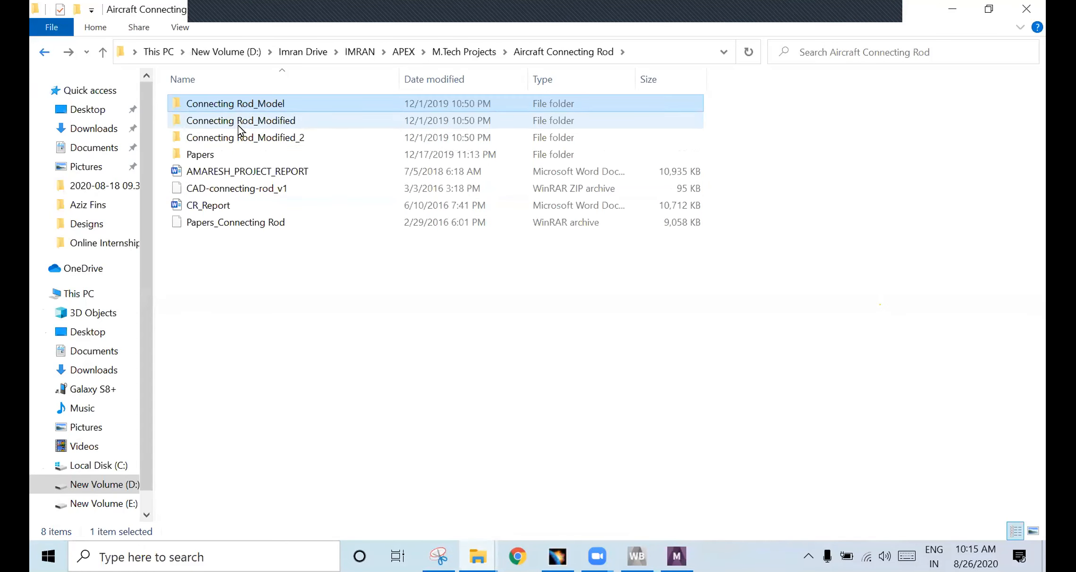
double_click(225, 206)
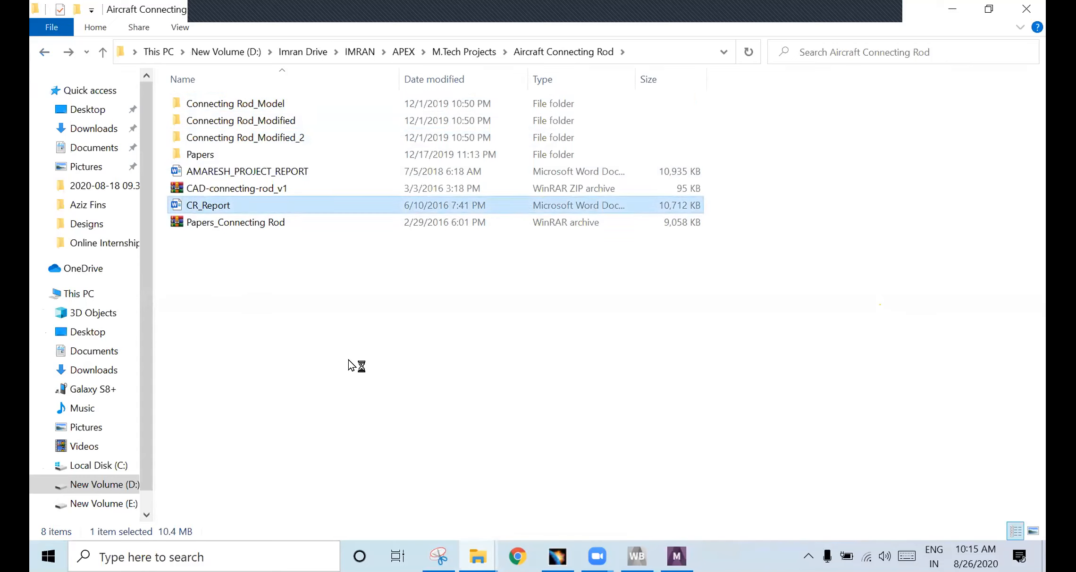
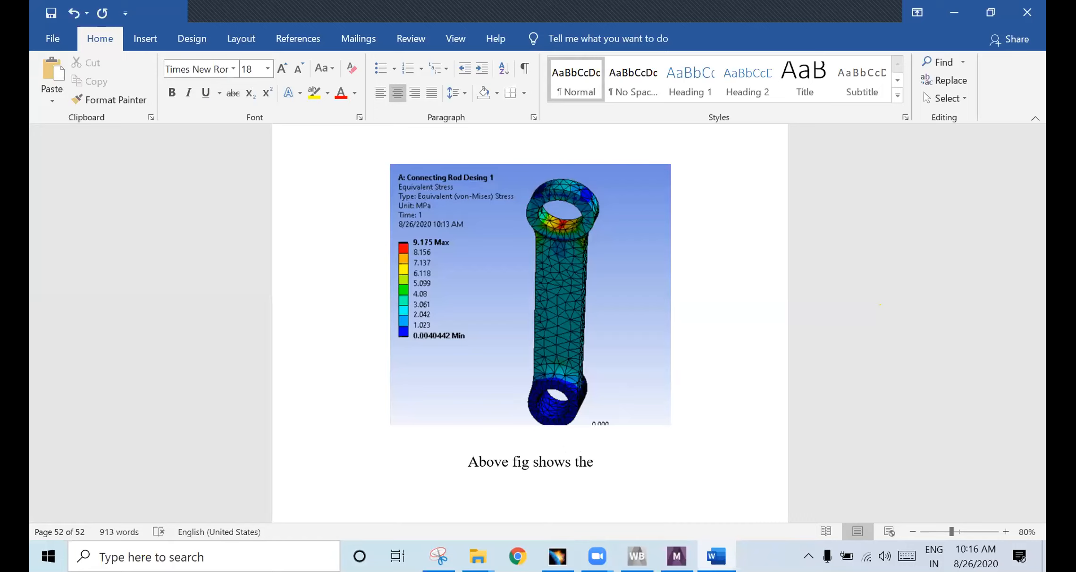
Complete the caption below the stress figure so that it reads "Above fig shows the Maximum Stress of 0.17 MPa"
text(Maxi)
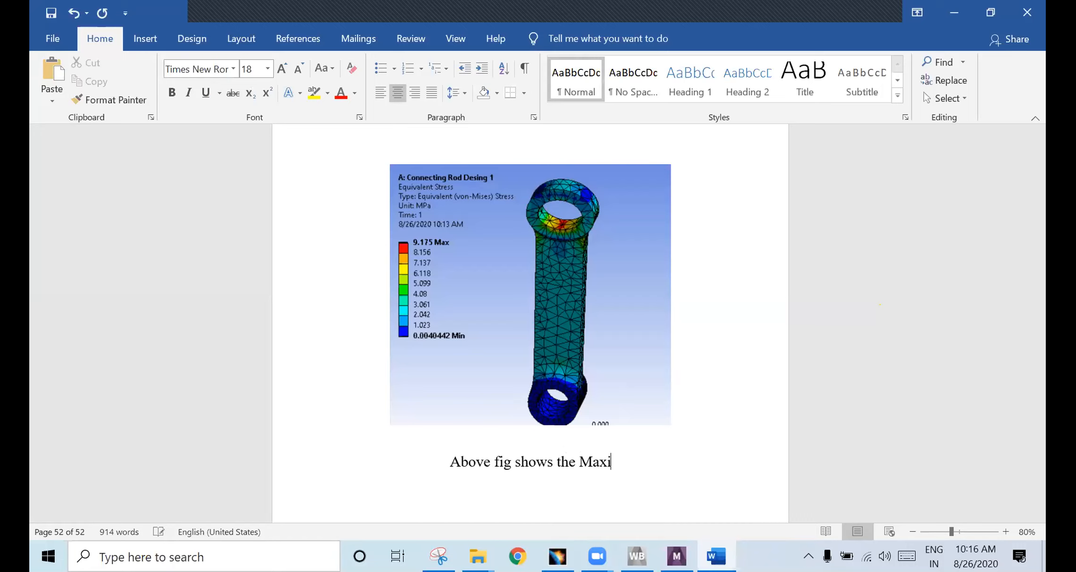
text(mum S)
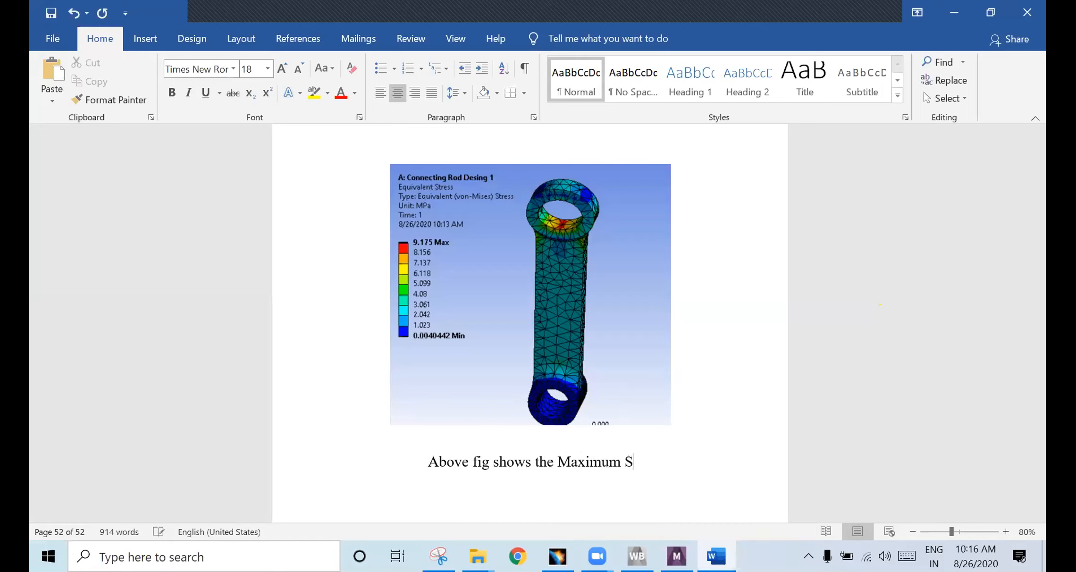
text(tress)
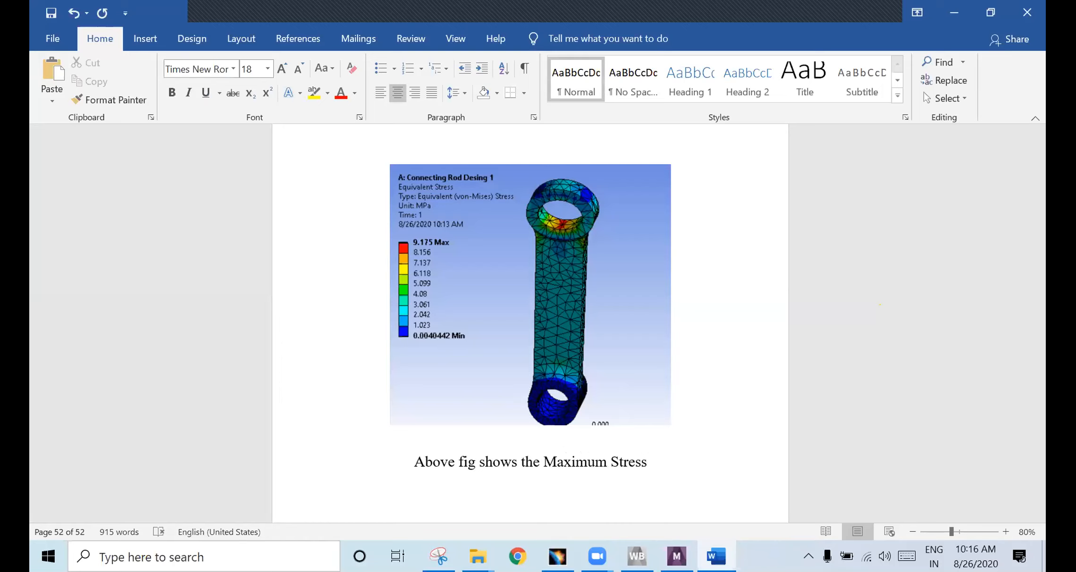
text( of 0.17 Mpa)
key(BackSpace)
key(BackSpace)
text(Pa)
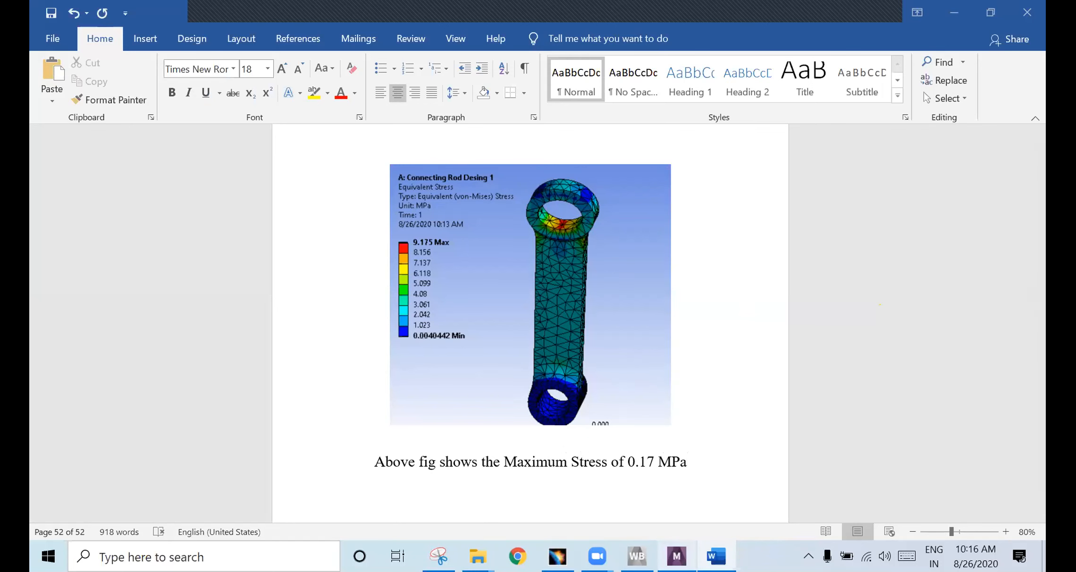
Switch back to Mechanical, close its window and return to the Workbench project schematic
click(676, 555)
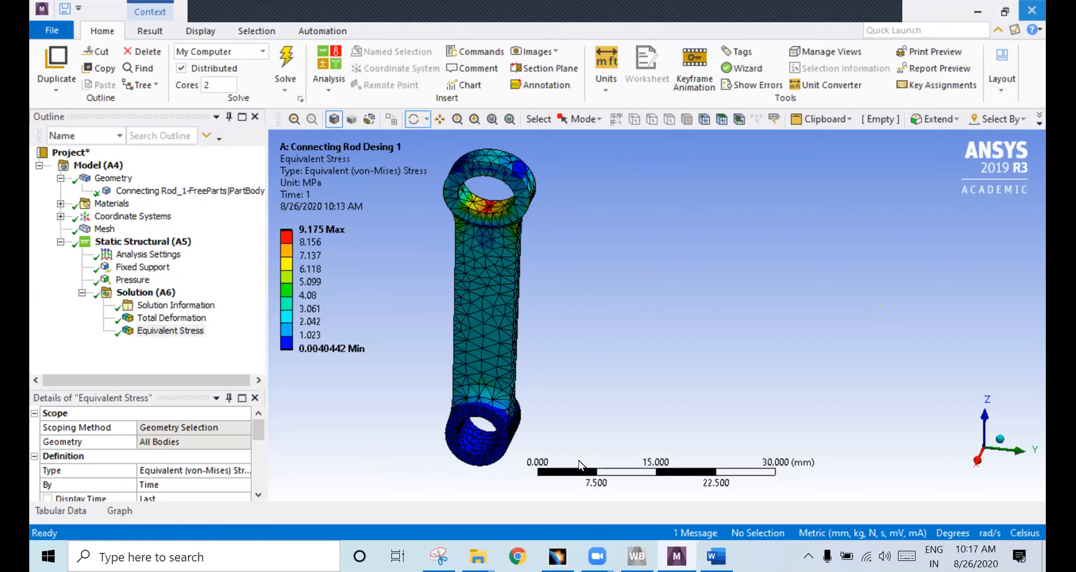
click(1023, 13)
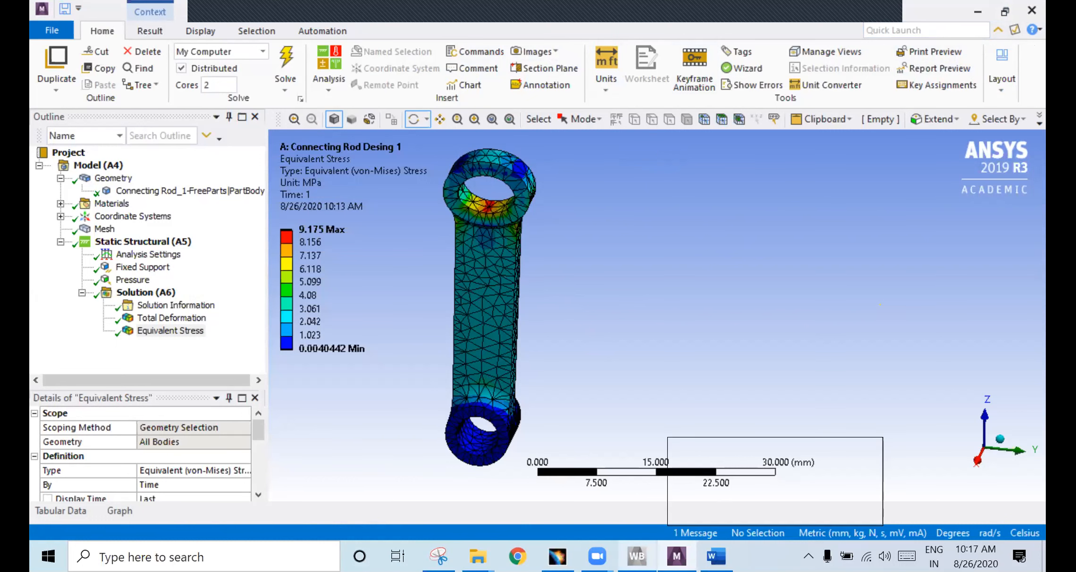
click(635, 556)
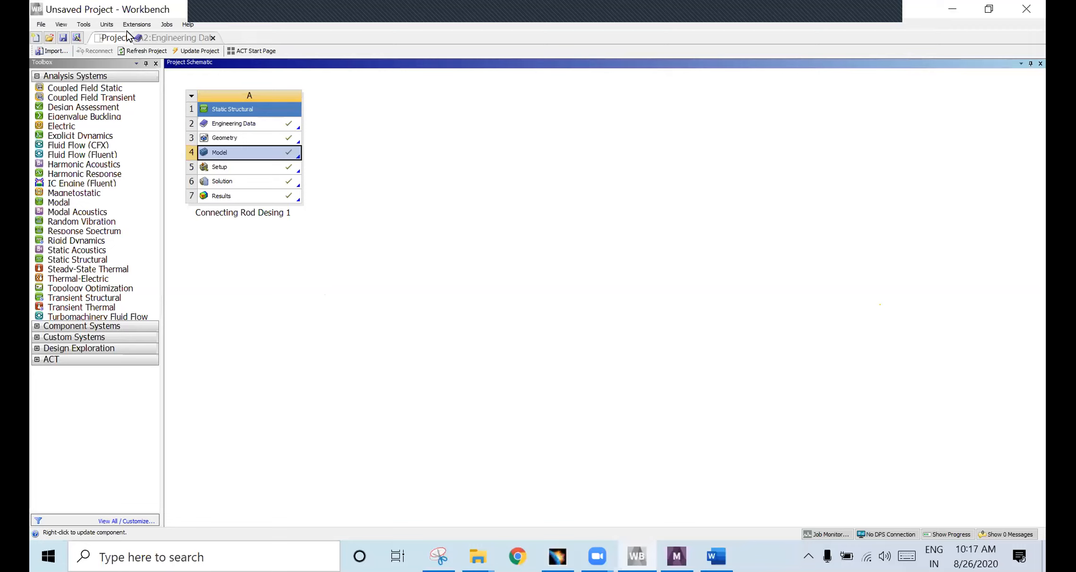
click(685, 555)
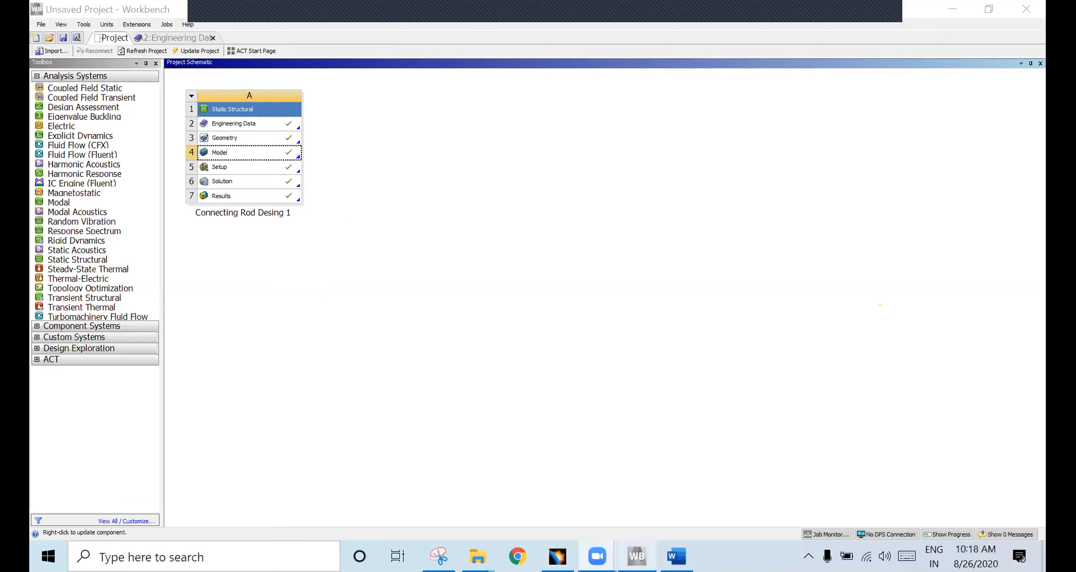
Reopen the Model cell of the Connecting Rod Desing 1 system in Mechanical
mouse_move(636, 556)
click(238, 160)
double_click(237, 160)
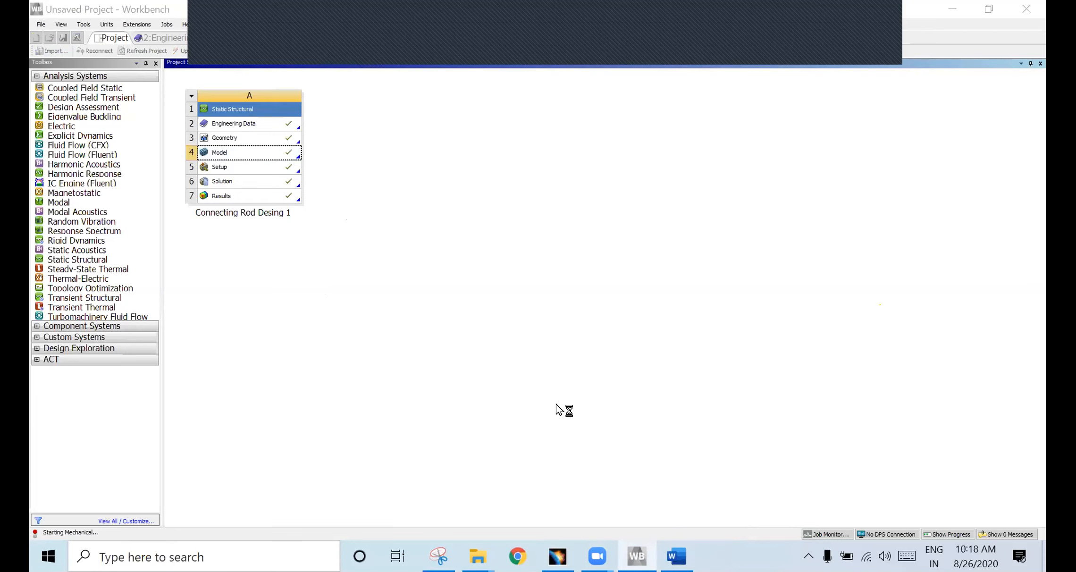
Close the CR_Report Word document without saving its changes
mouse_move(676, 556)
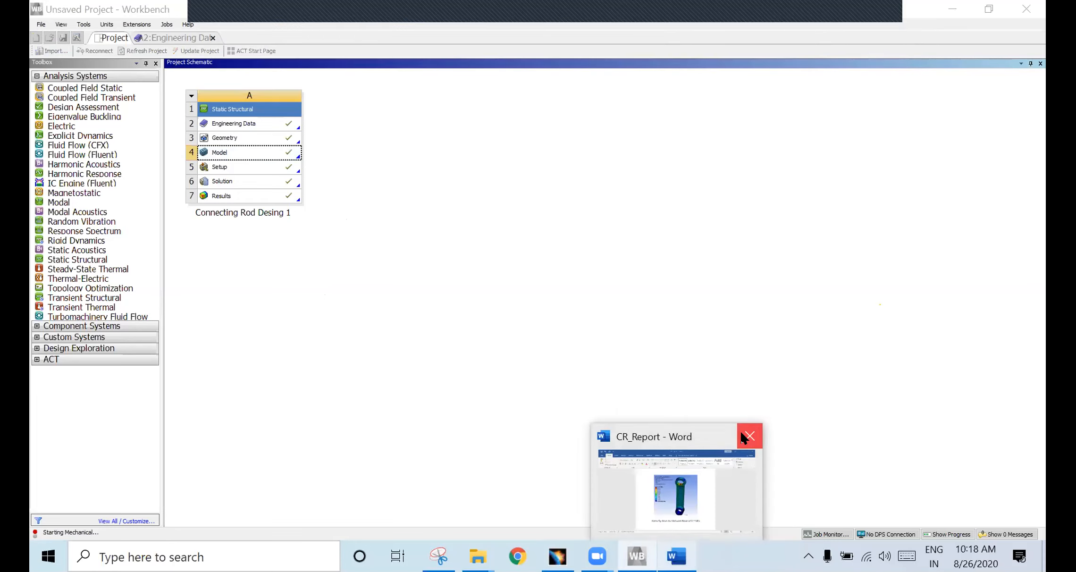
click(729, 458)
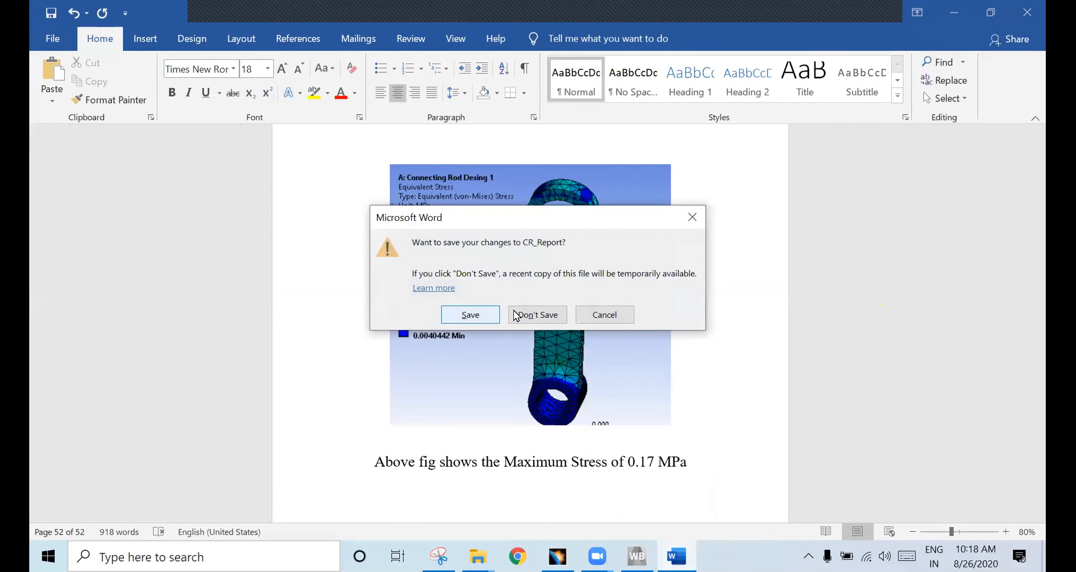
click(521, 318)
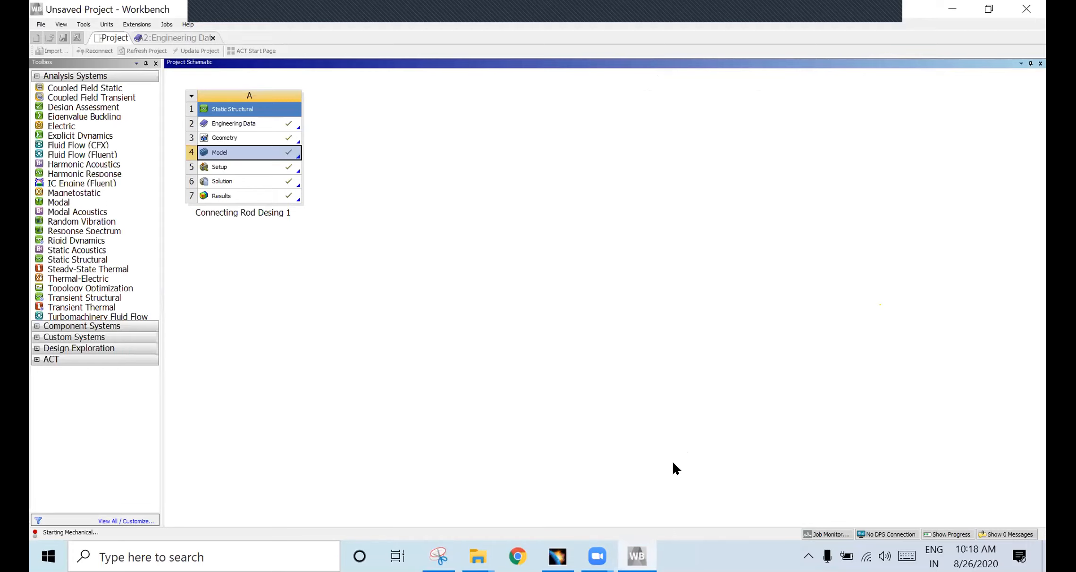
Try to save the unsaved Workbench project under a new name
click(37, 25)
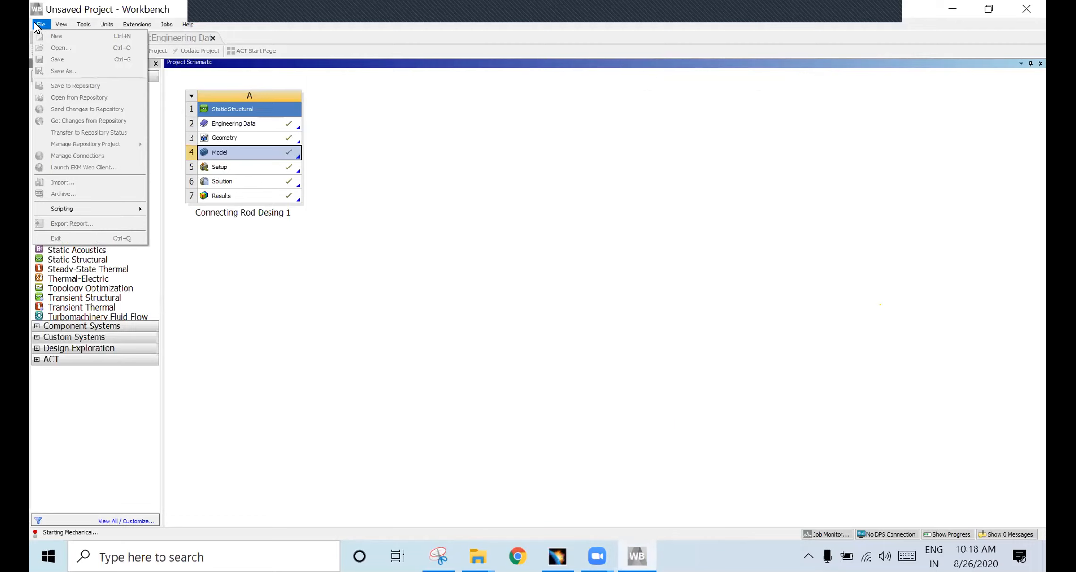
click(59, 71)
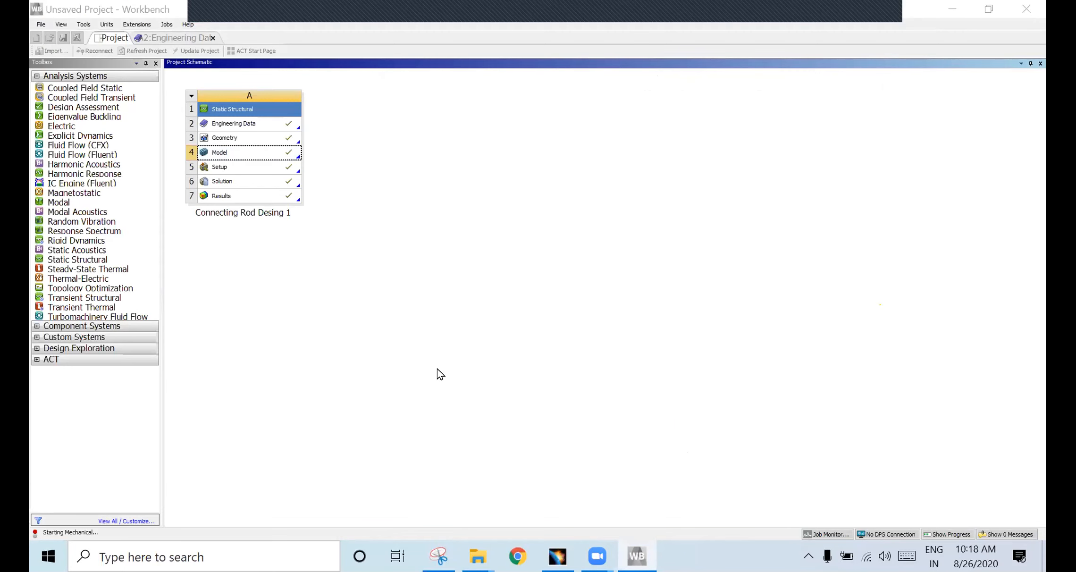
click(233, 154)
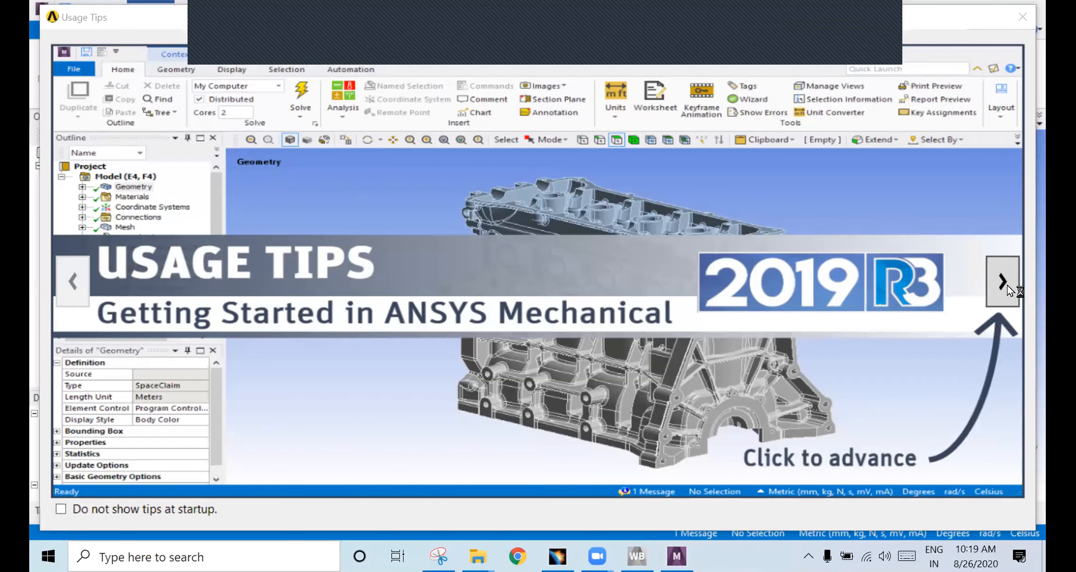
Dismiss the Mechanical usage tips and assign Aluminum Alloy as the material of the Connecting Rod_1-FreeParts|PartBody body
click(1020, 15)
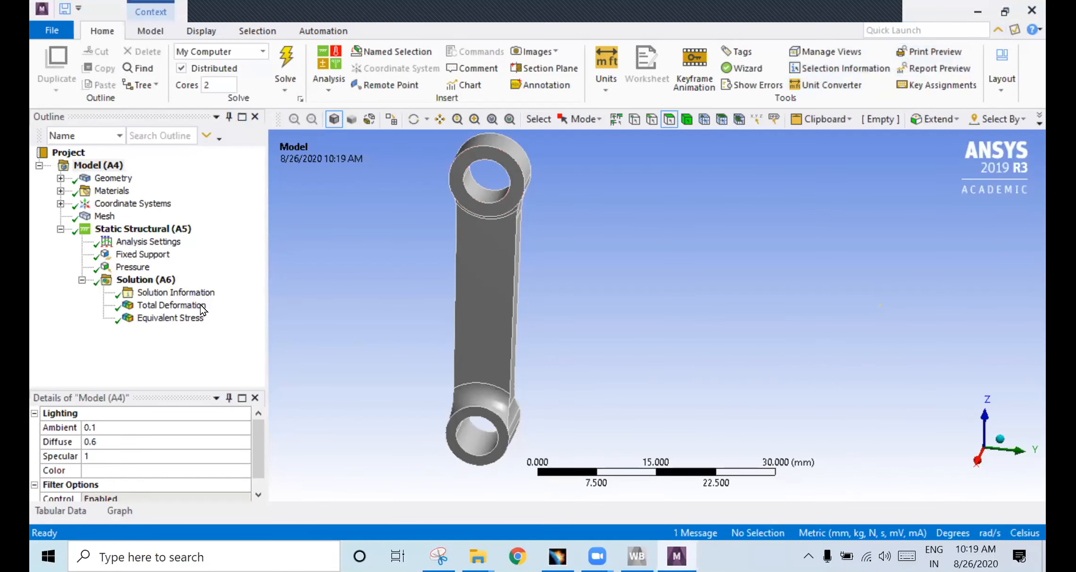
middle_drag(377, 303, 330, 317)
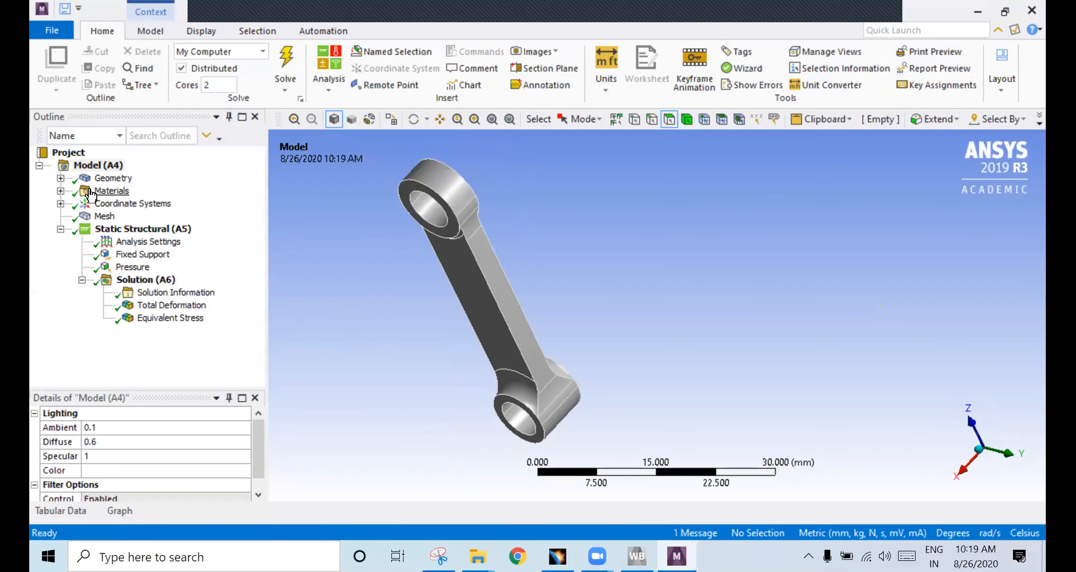
click(60, 178)
click(165, 190)
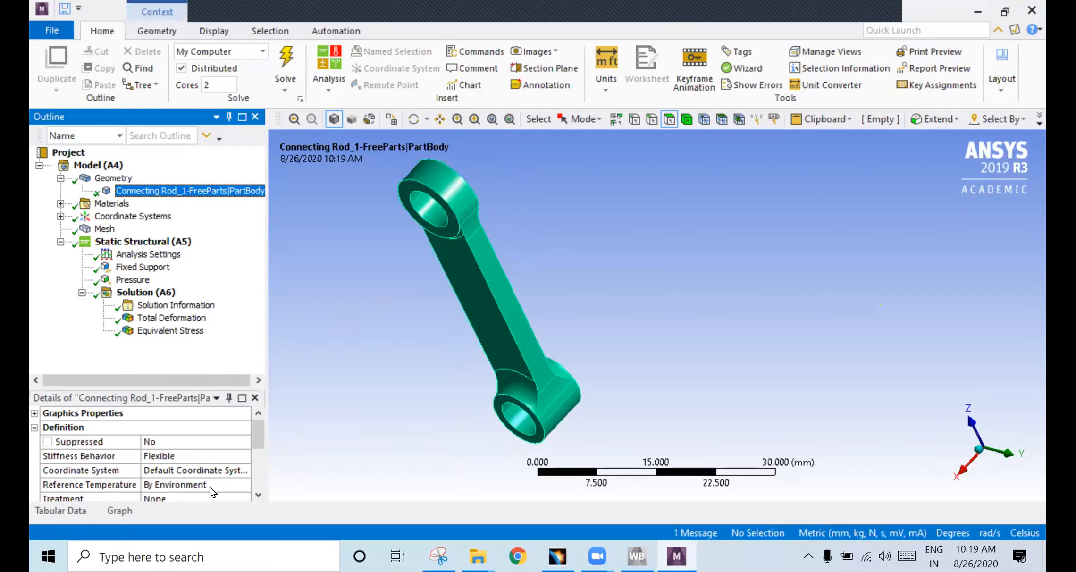
drag(255, 443, 256, 461)
click(221, 471)
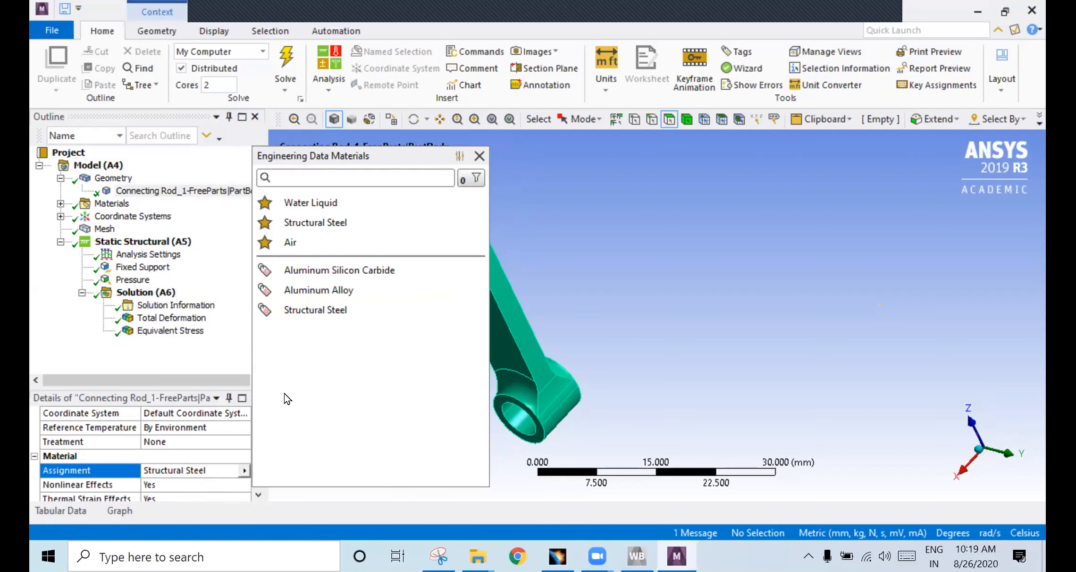
click(301, 290)
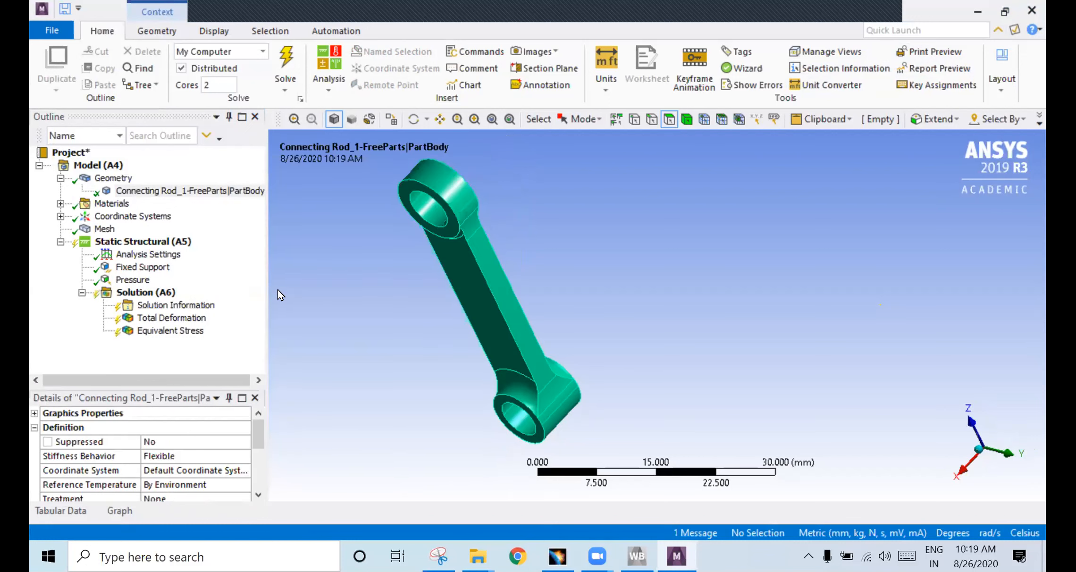
Check the mesh on the connecting rod and solve Solution (A6) with the newly assigned material
click(104, 229)
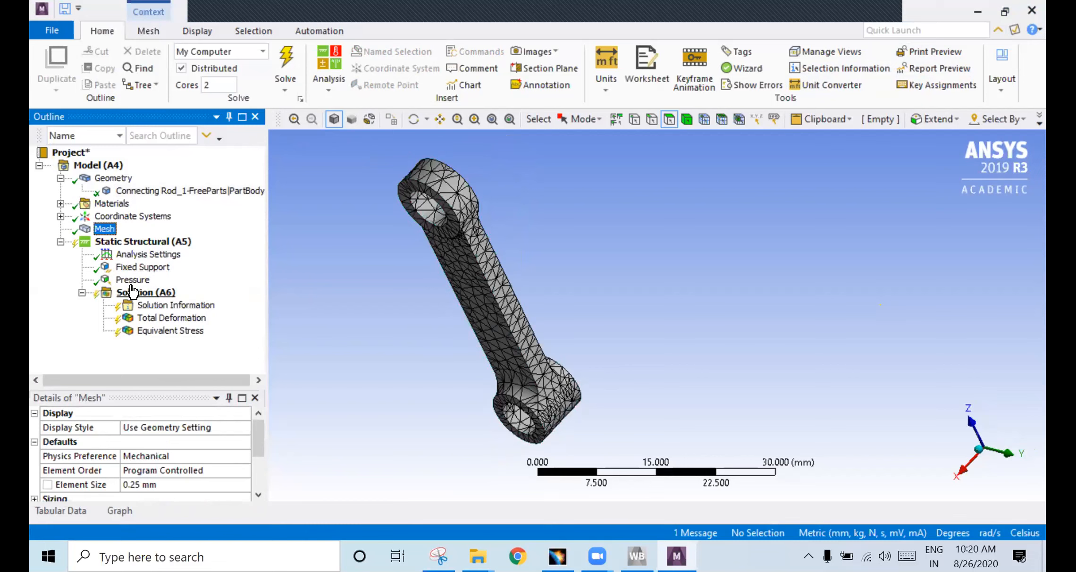
click(132, 296)
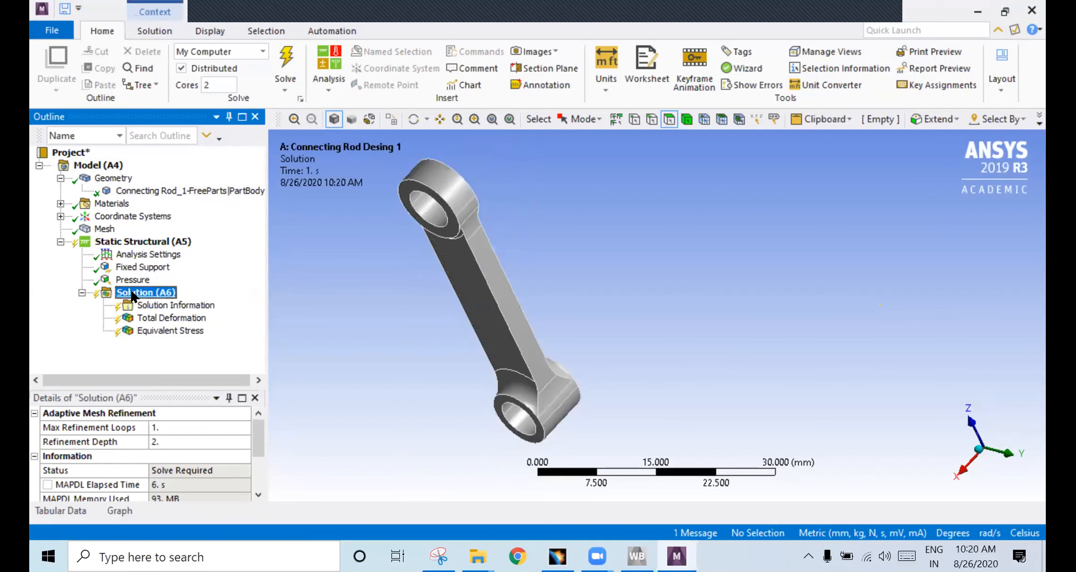
right_click(133, 294)
click(169, 322)
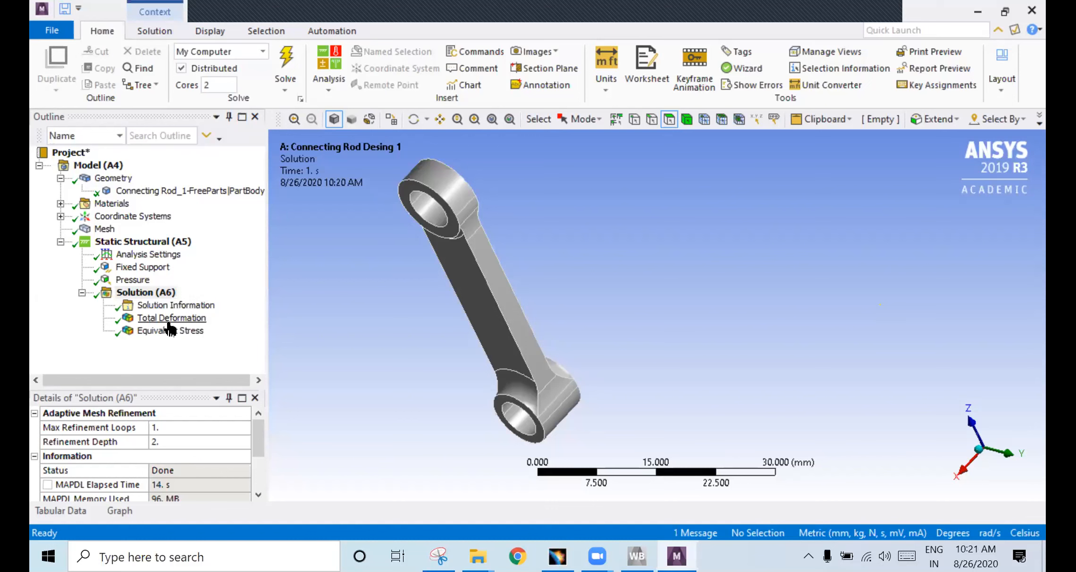
Review the Total Deformation and Equivalent Stress results of the aluminum connecting rod
click(169, 319)
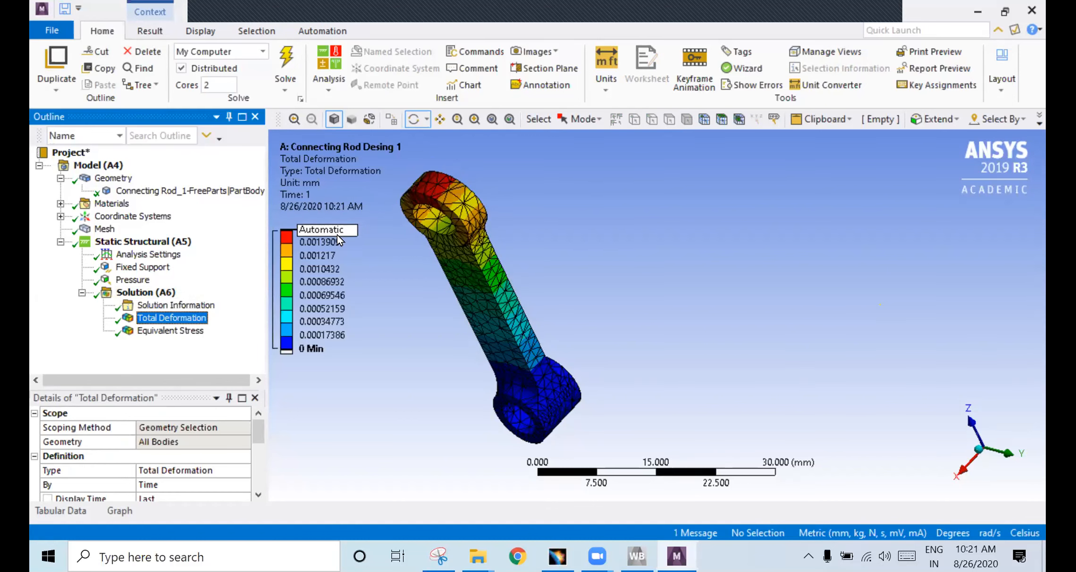
click(166, 331)
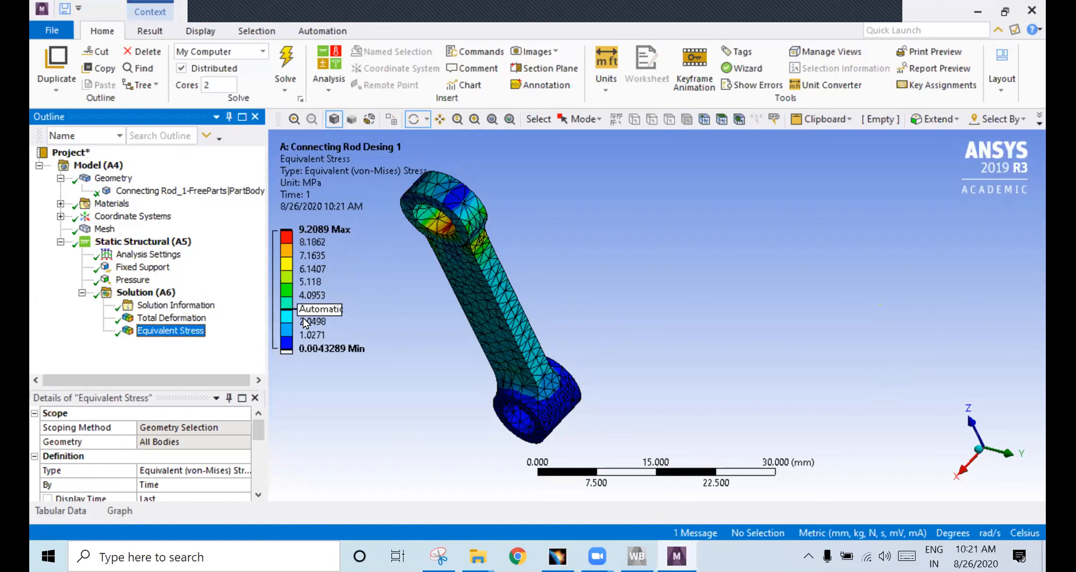
key(Up)
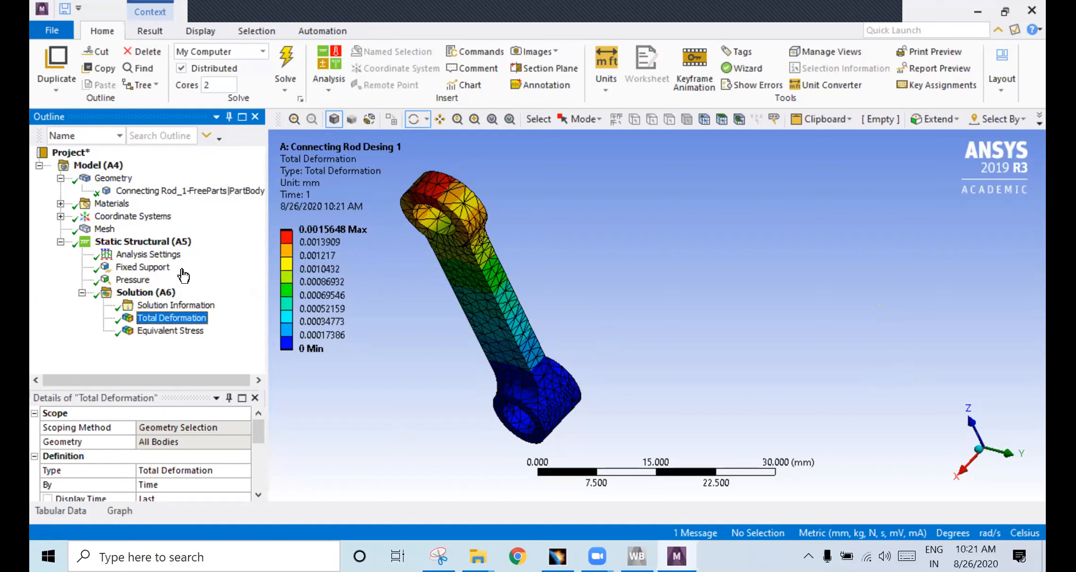
Examine the material assignment, volume and mass properties of the Connecting Rod_1-FreeParts|PartBody body
click(167, 191)
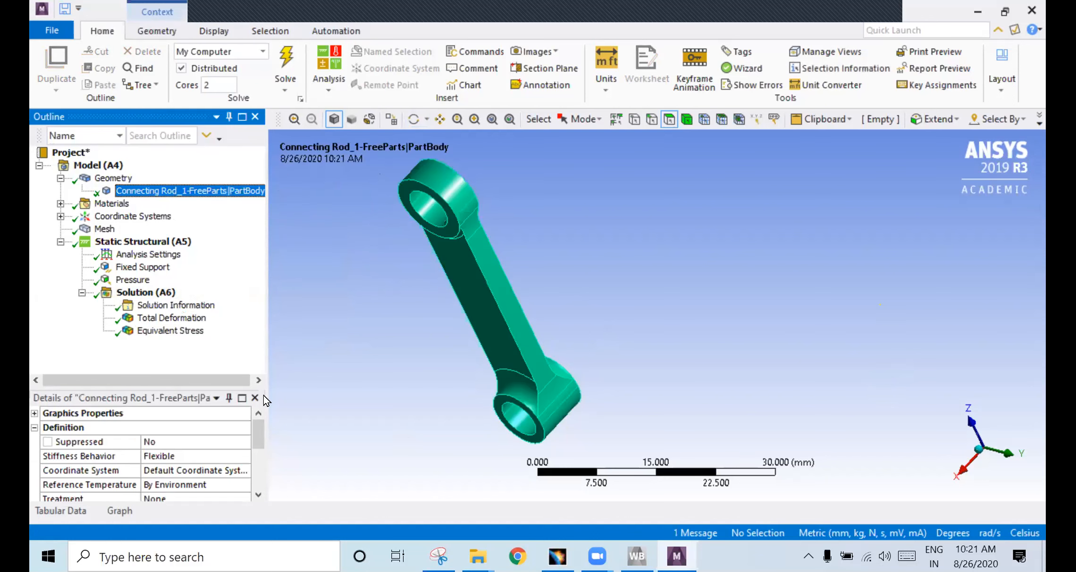
drag(259, 432, 259, 471)
click(34, 470)
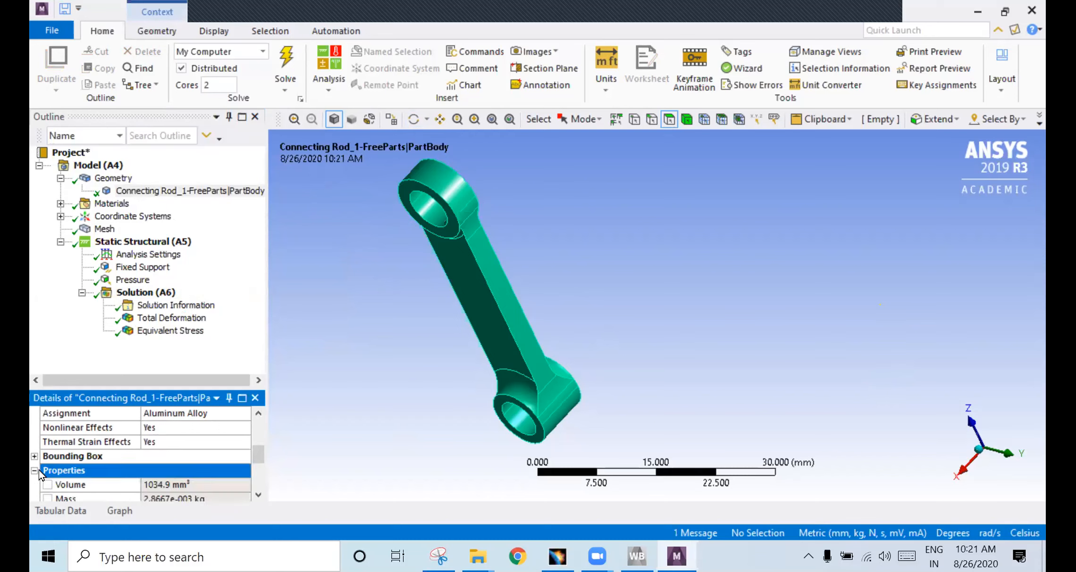
drag(256, 453, 256, 459)
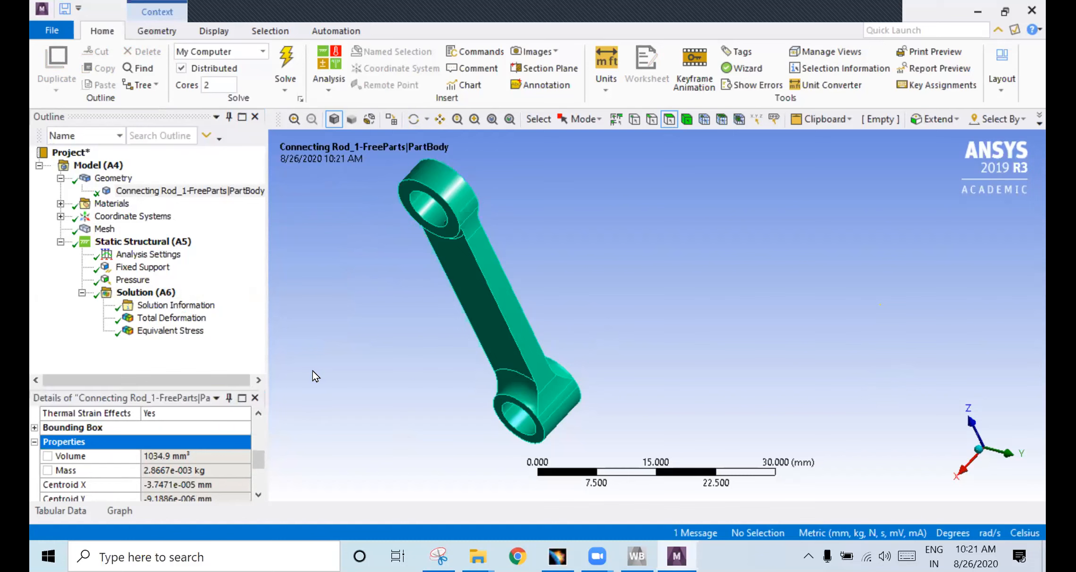
drag(258, 457, 258, 422)
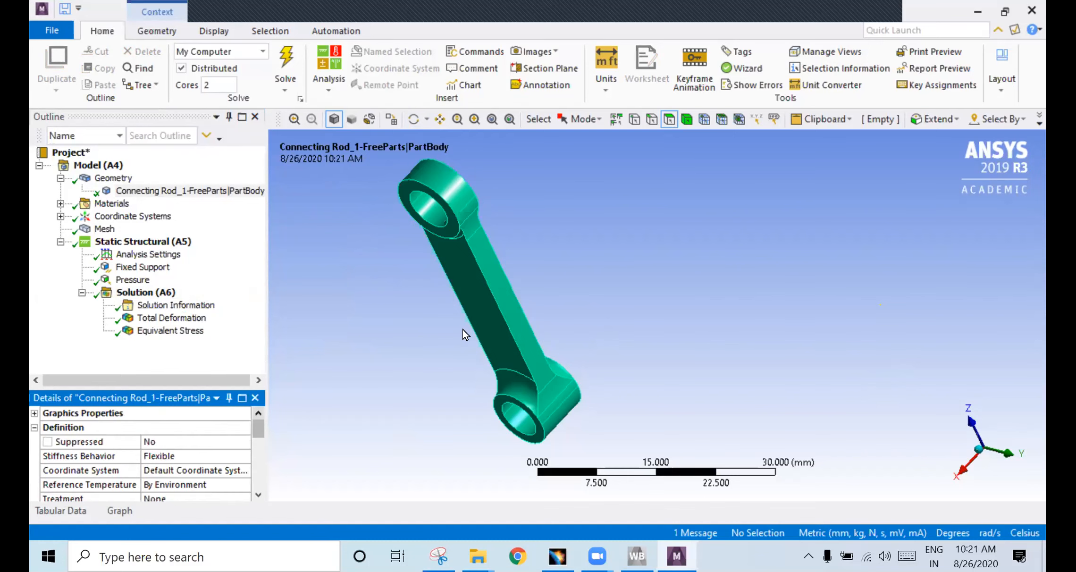
middle_drag(502, 283, 552, 251)
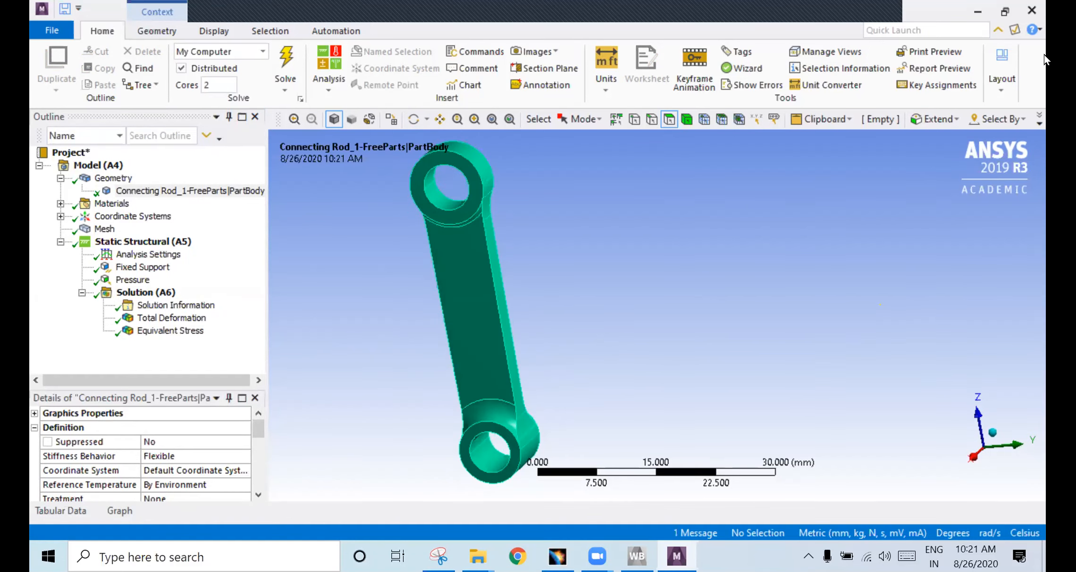
Save the Workbench project as Connecting Rod on the Desktop, and close both Mechanical and Workbench
click(1032, 11)
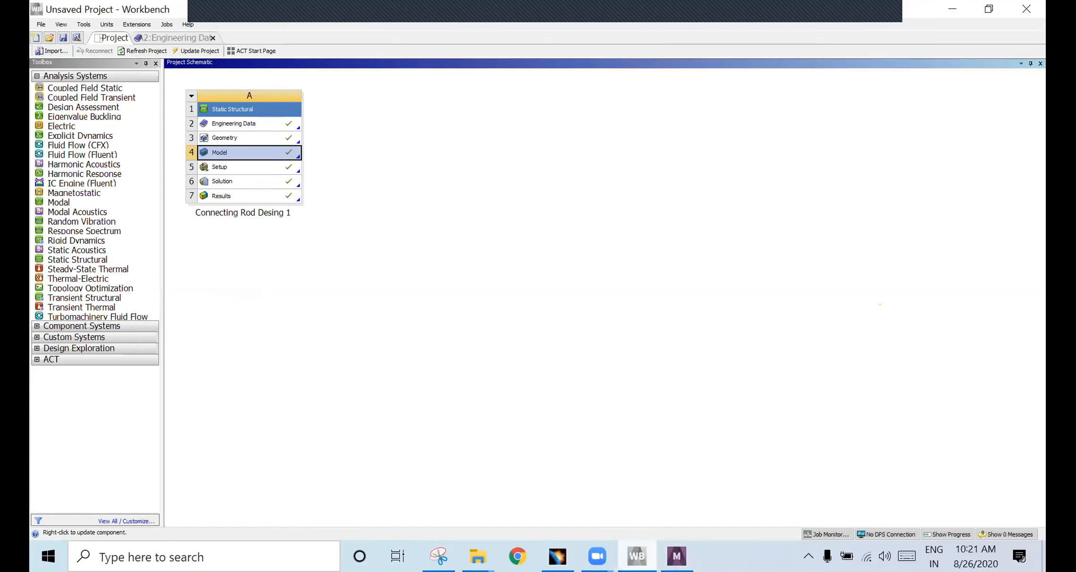
click(40, 24)
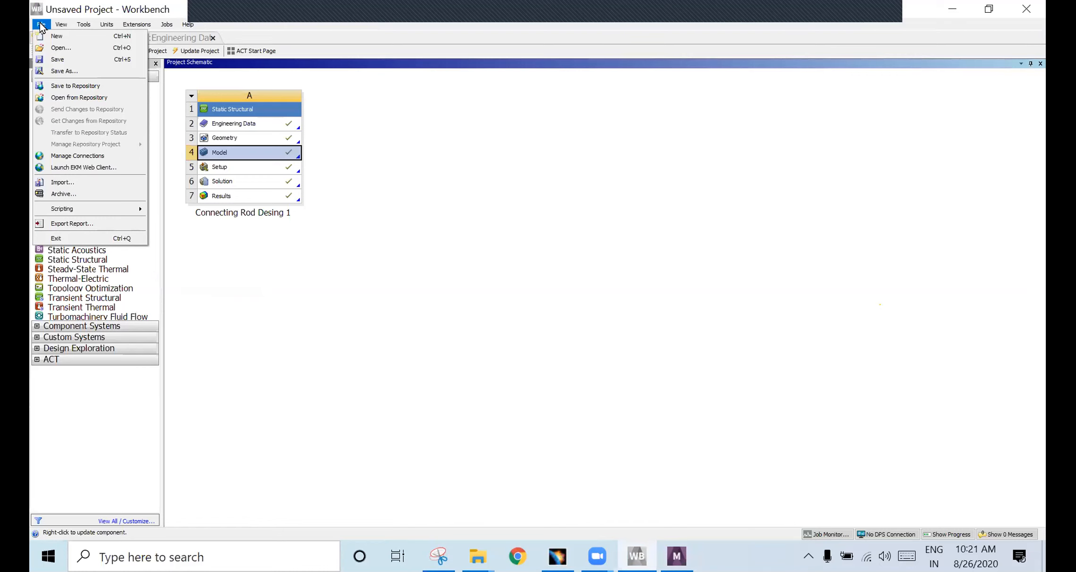
click(87, 72)
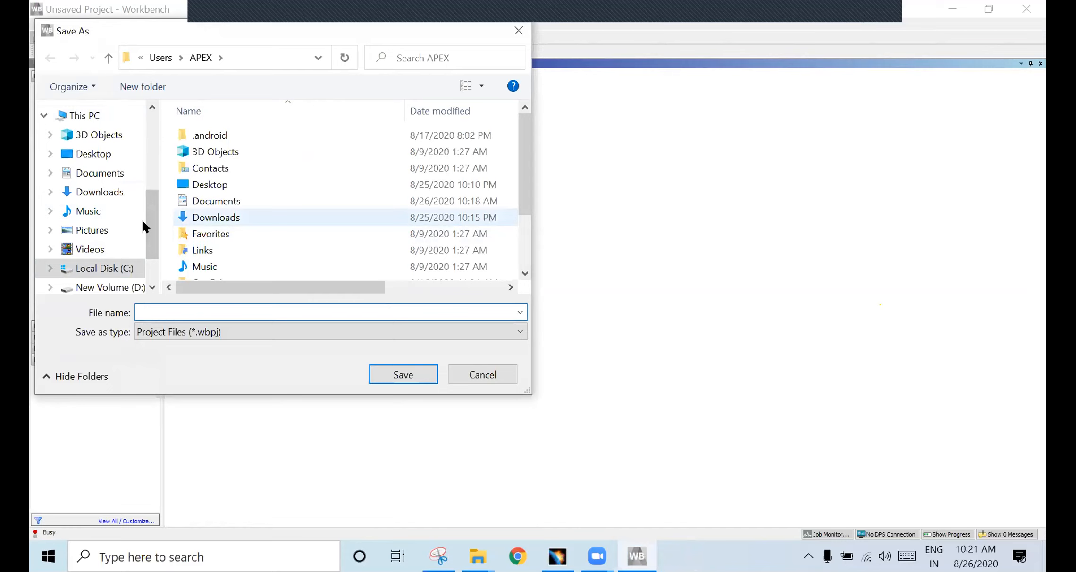
click(95, 157)
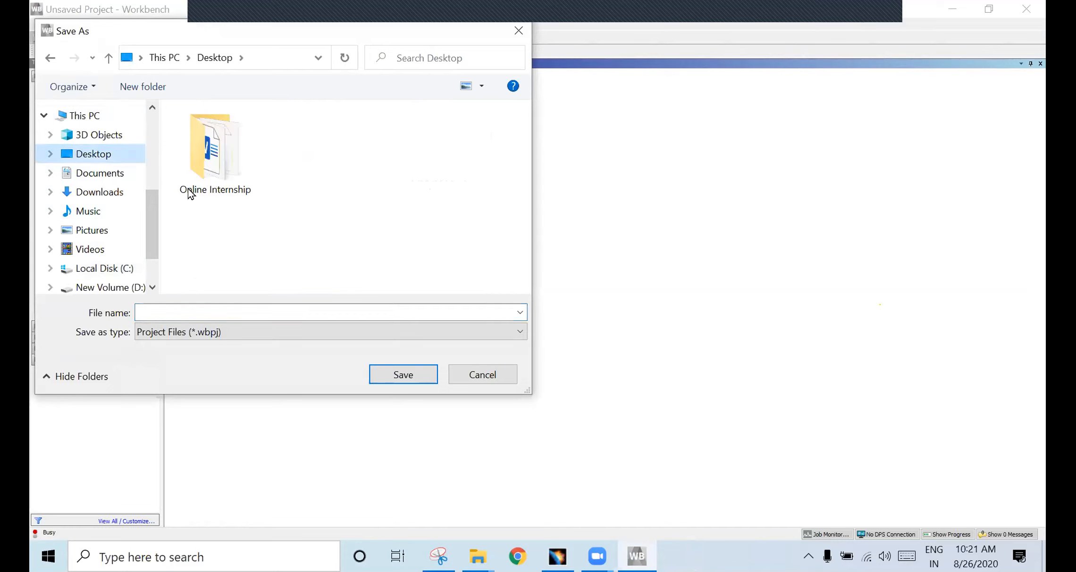
click(206, 312)
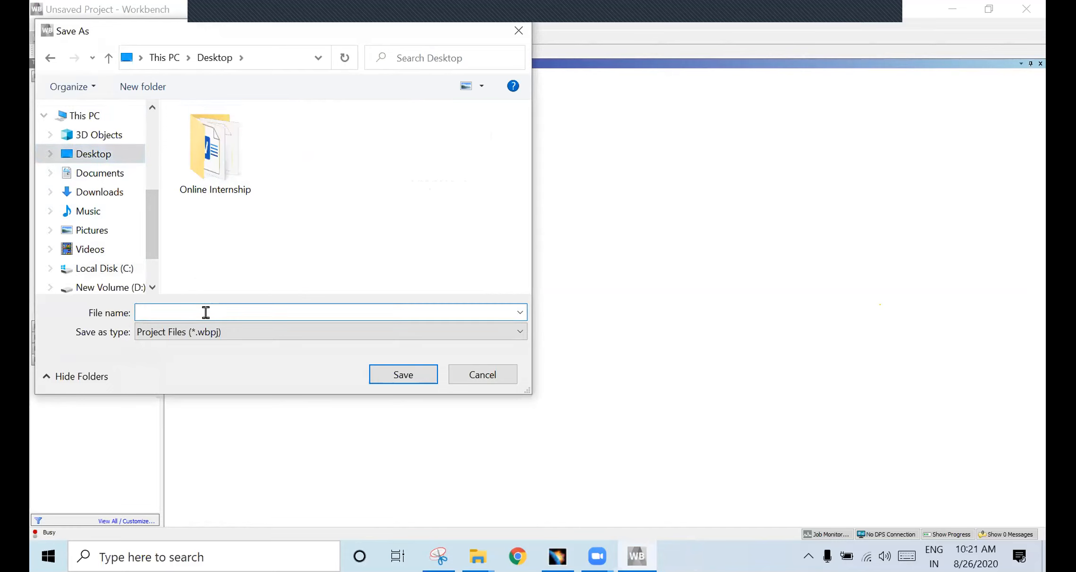
text(Connecting Rod)
key(Return)
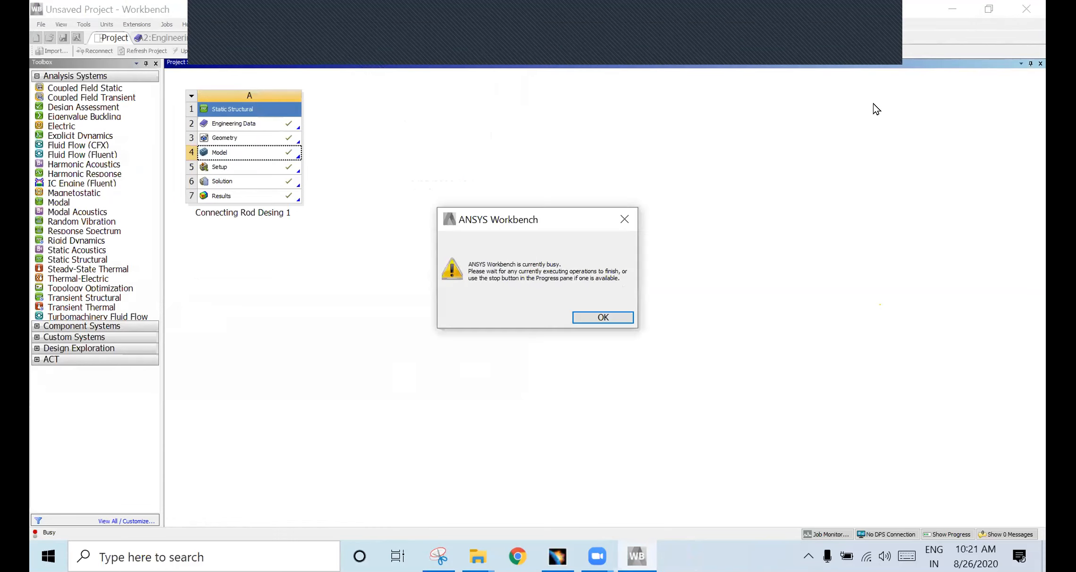
click(603, 317)
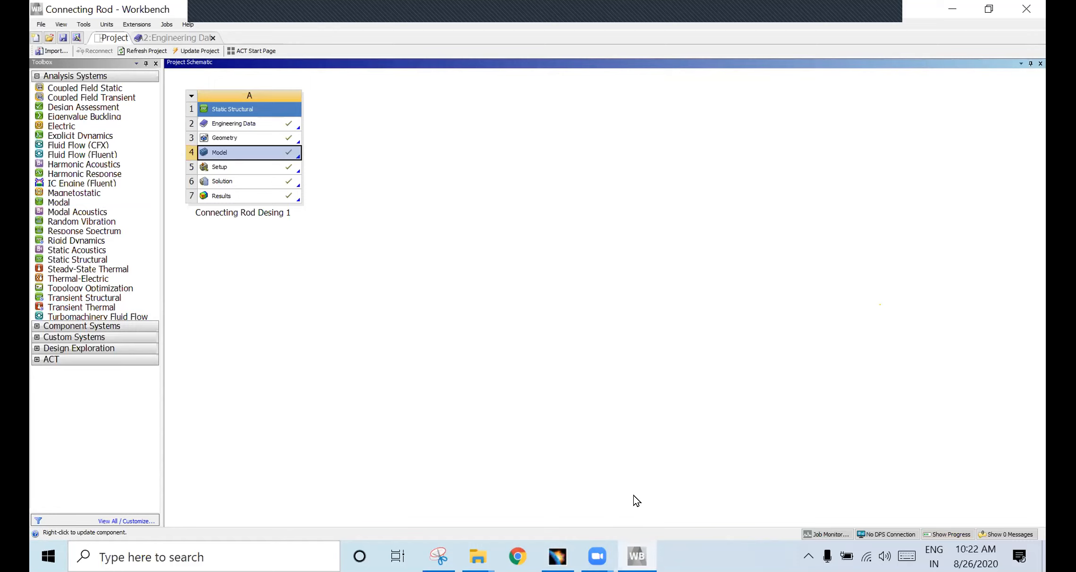
click(1029, 9)
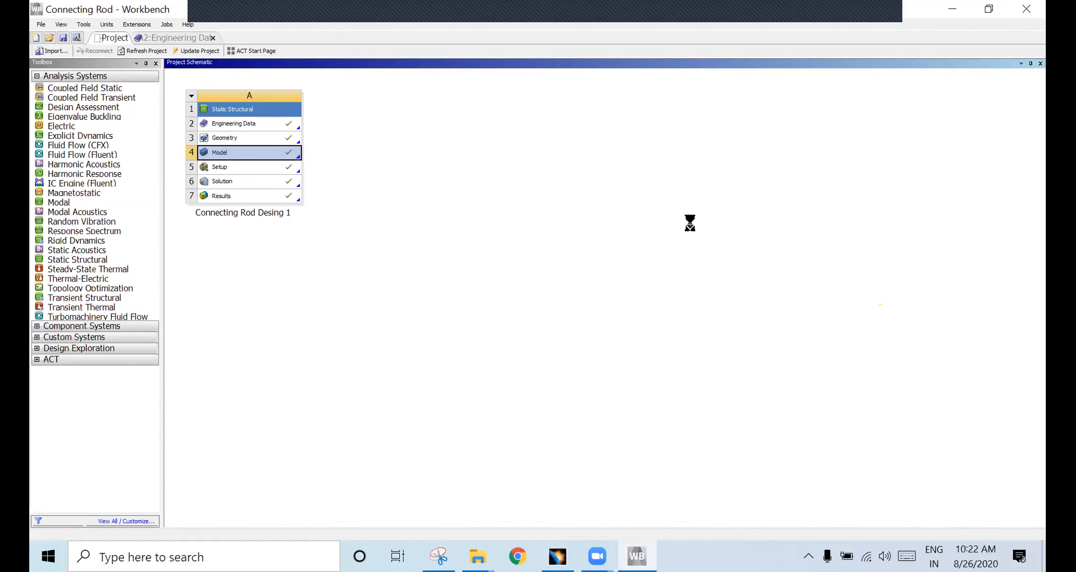
click(379, 370)
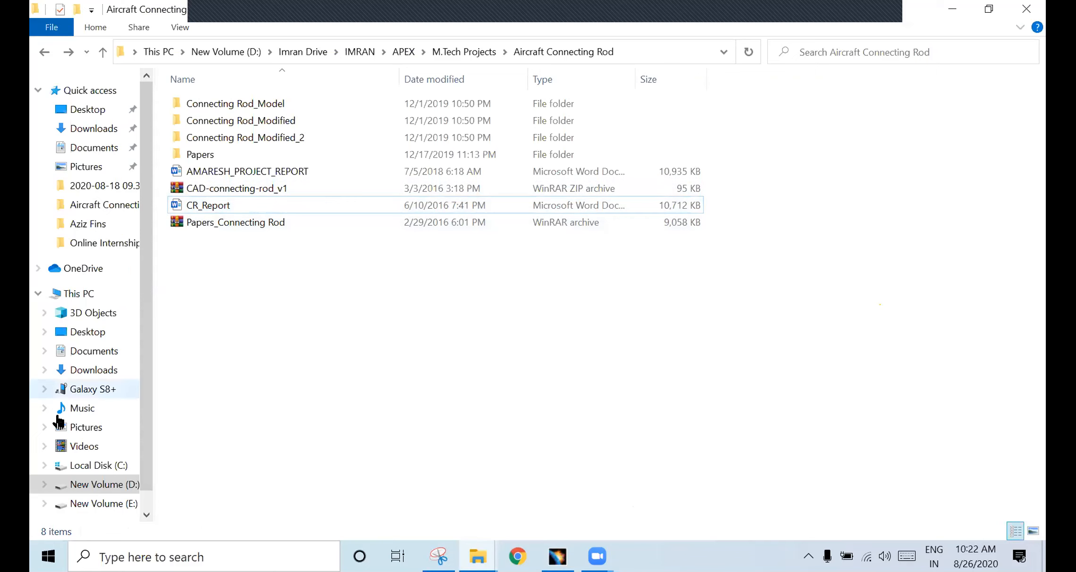
Look for the saved Connecting Rod project in the Desktop's Online Internship folder and in Documents
click(90, 109)
click(278, 140)
double_click(279, 140)
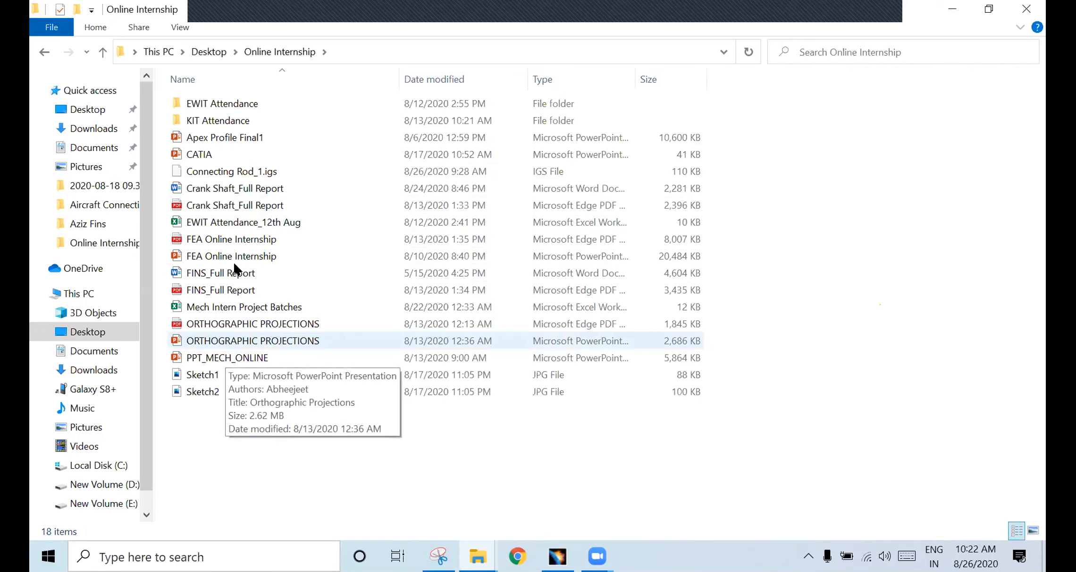
click(238, 181)
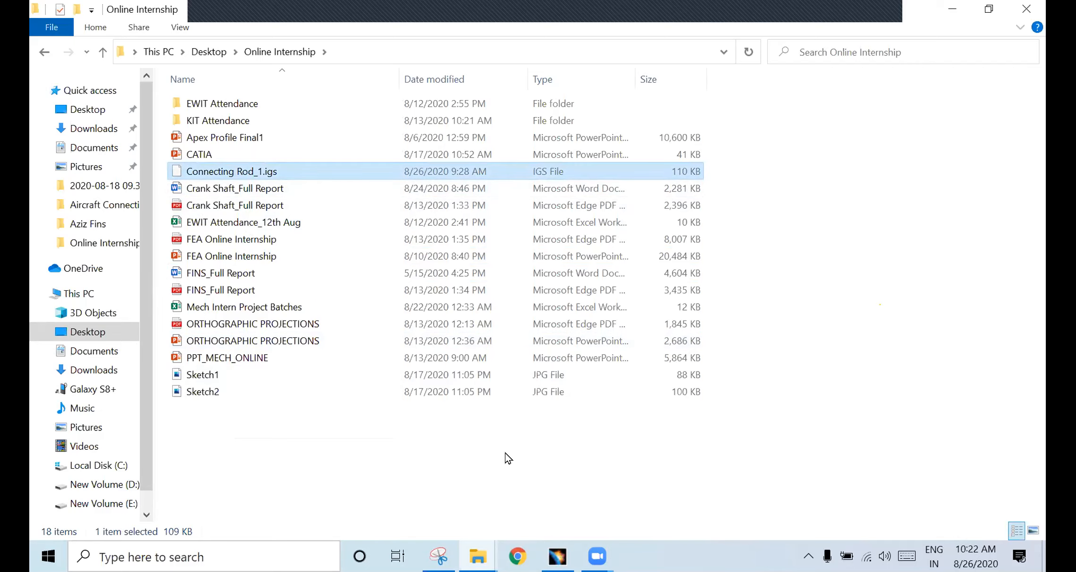
click(106, 149)
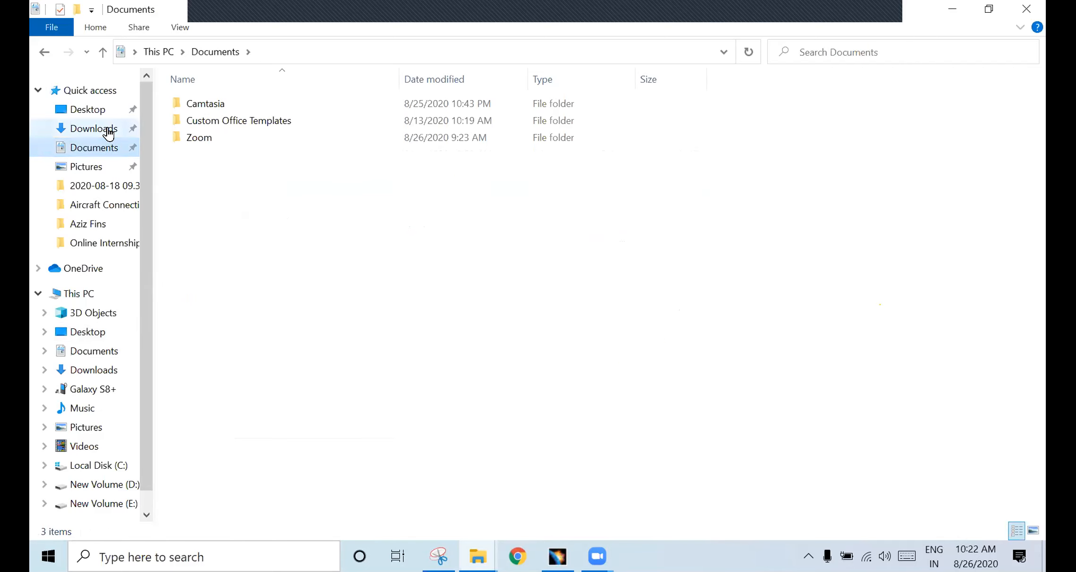
Show the desktop and move the Connecting Rod project file into the Online Internship folder
click(645, 536)
right_click(682, 556)
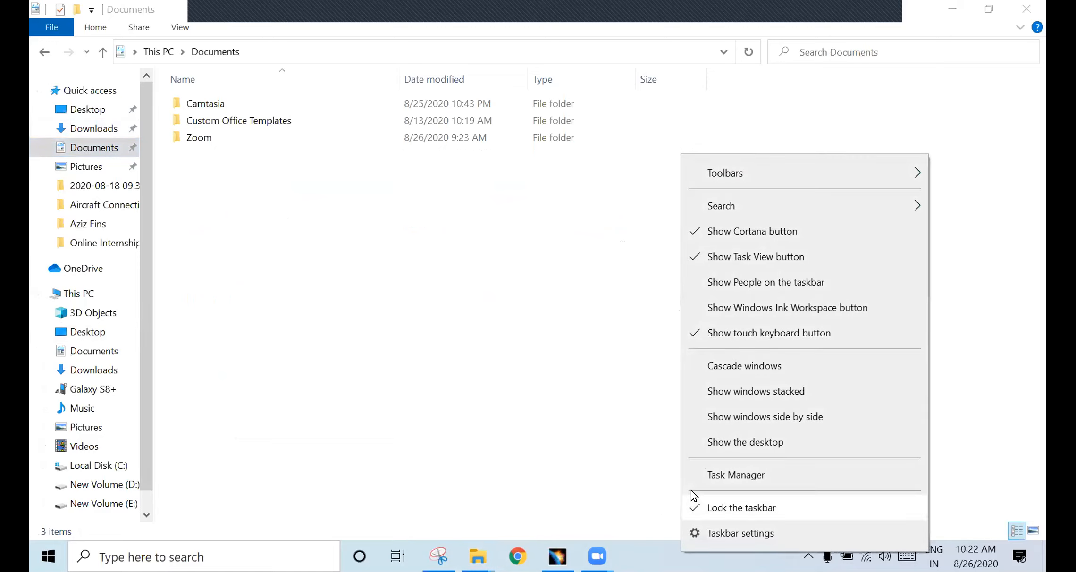
click(746, 441)
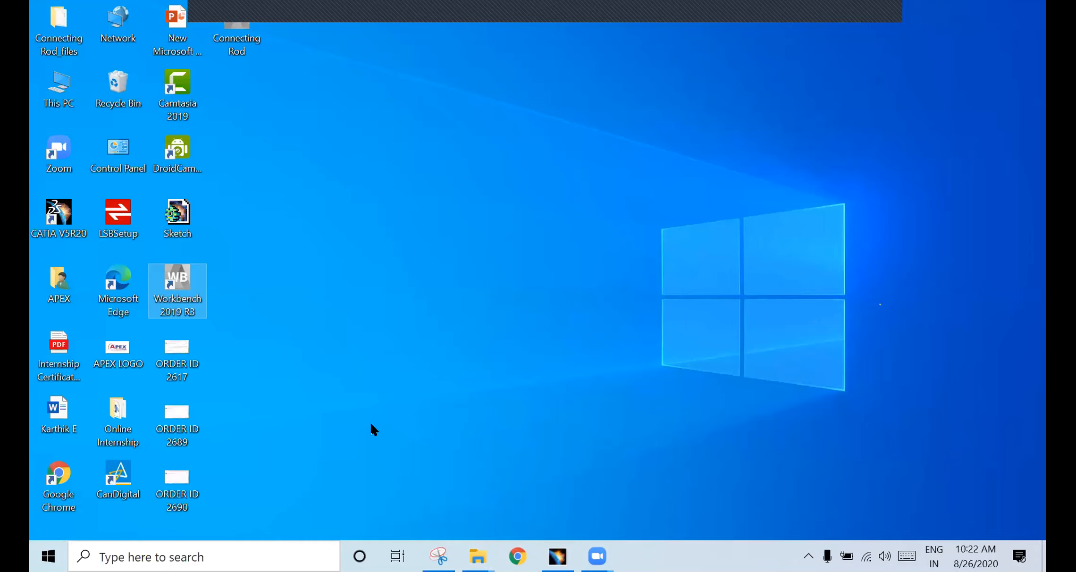
drag(236, 28, 110, 411)
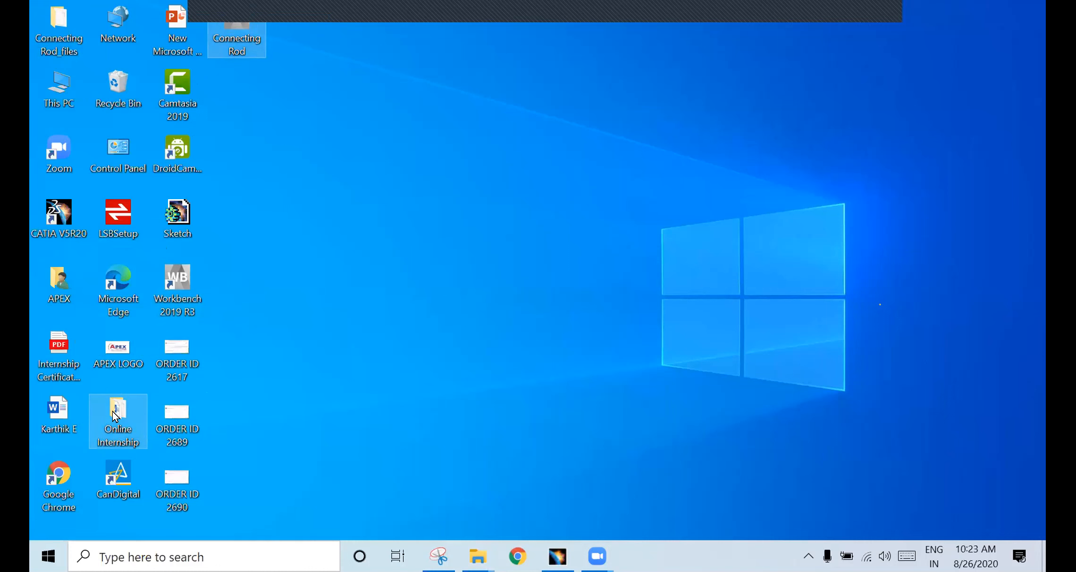
Try to open the Connecting Rod project from the Online Internship folder in Workbench
double_click(115, 416)
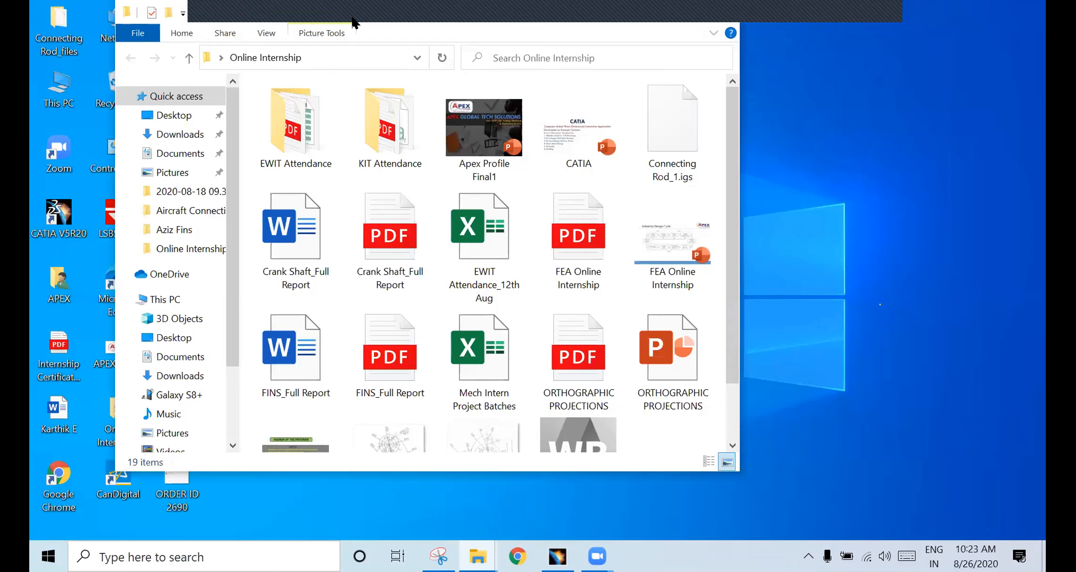
click(584, 446)
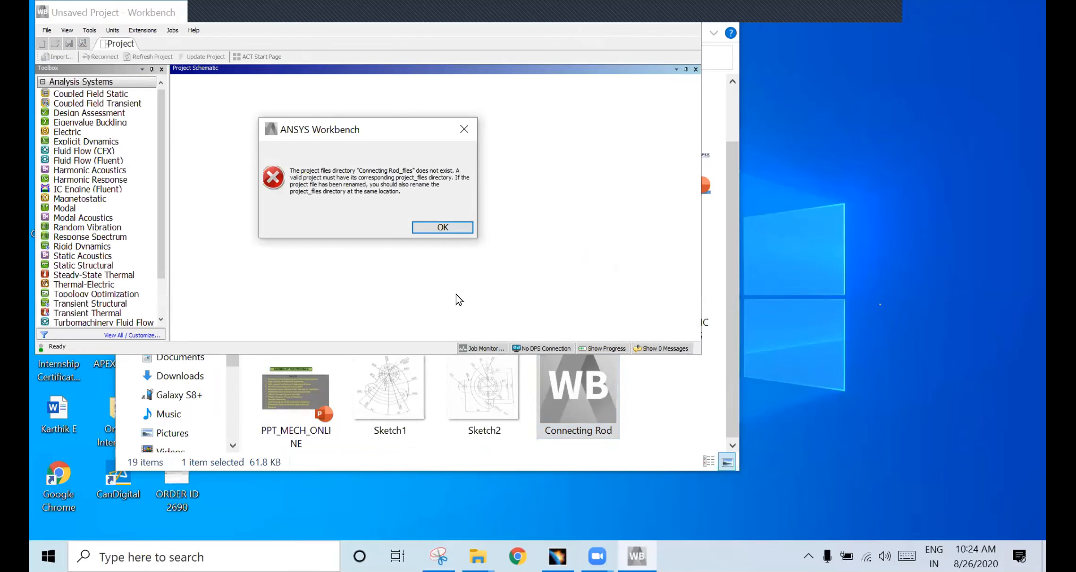
click(444, 227)
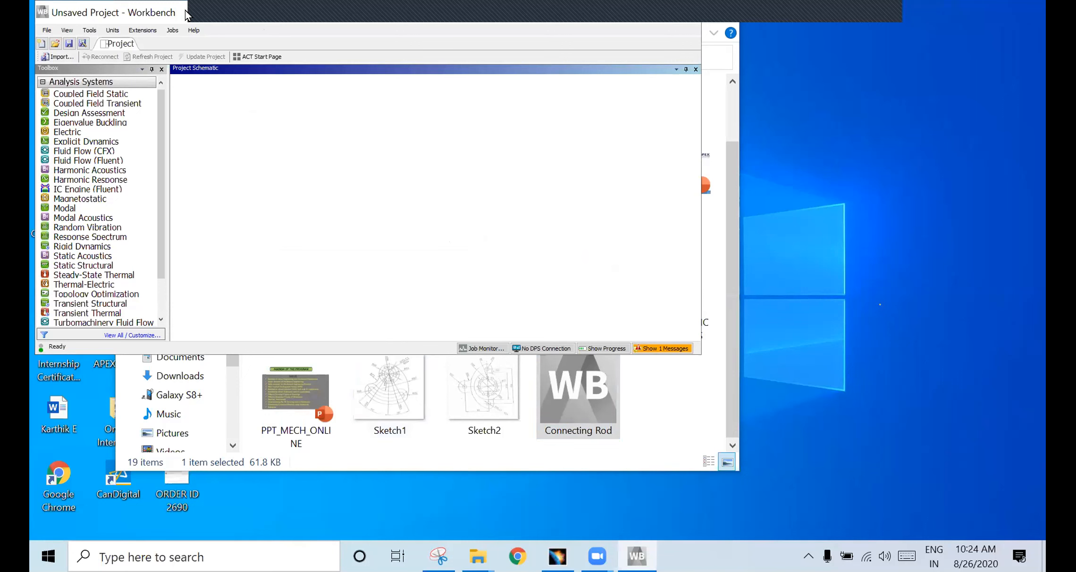
Check the Workbench message list, and close Workbench and the Online Internship folder window
drag(186, 14, 417, 122)
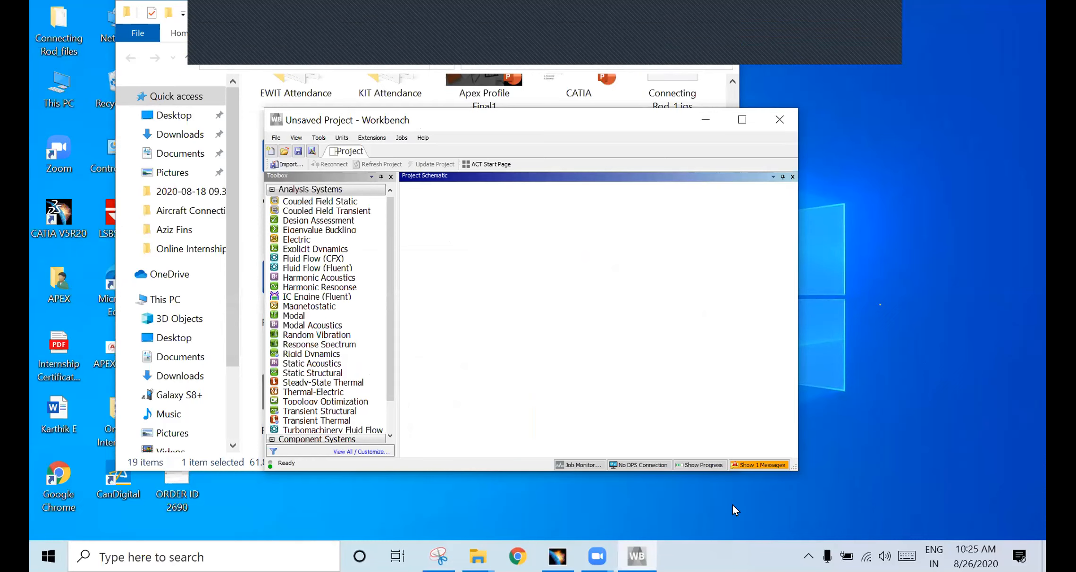
click(751, 464)
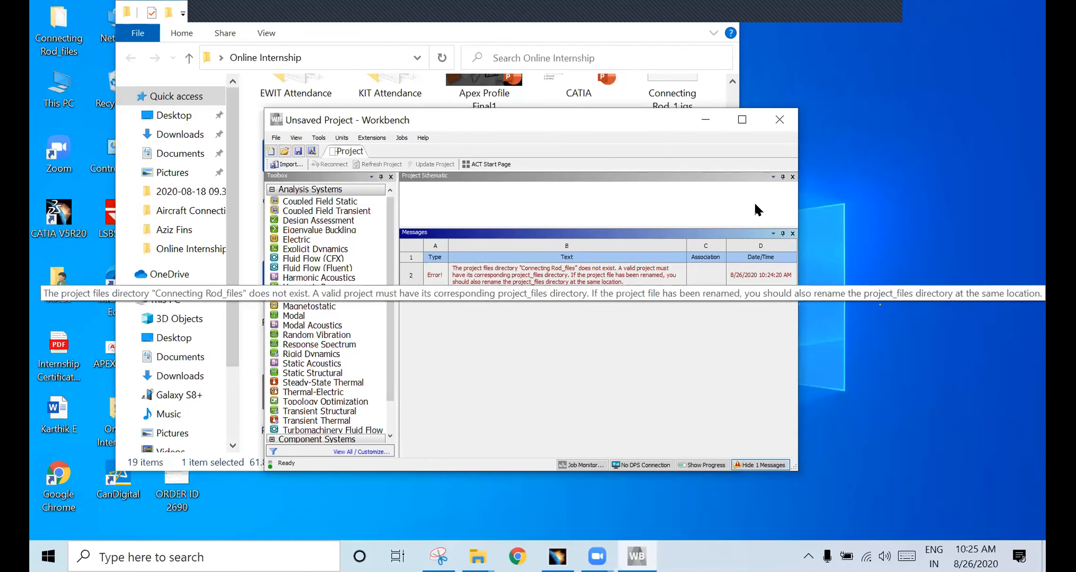
click(781, 123)
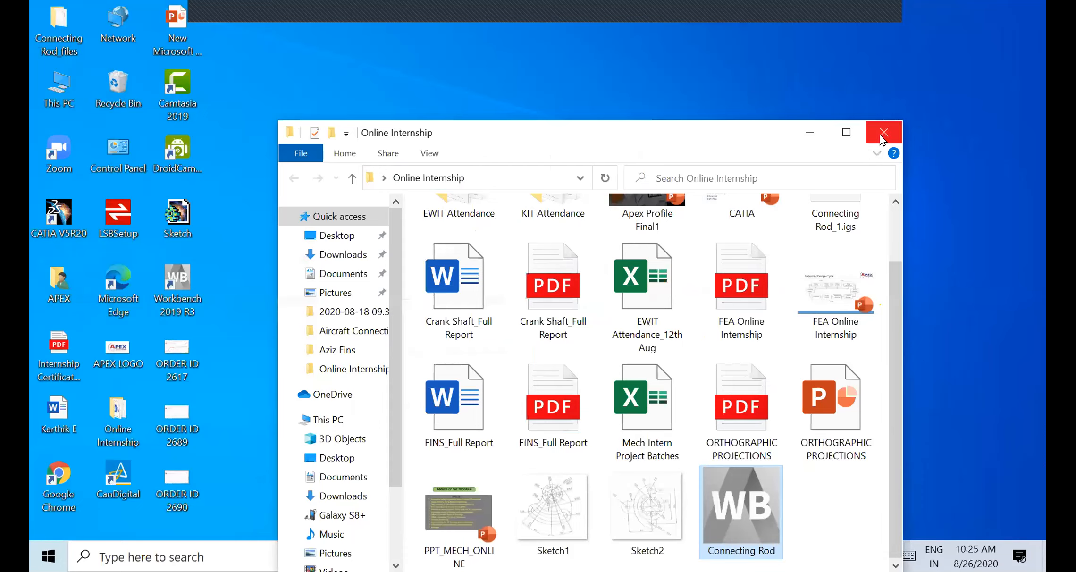
click(880, 139)
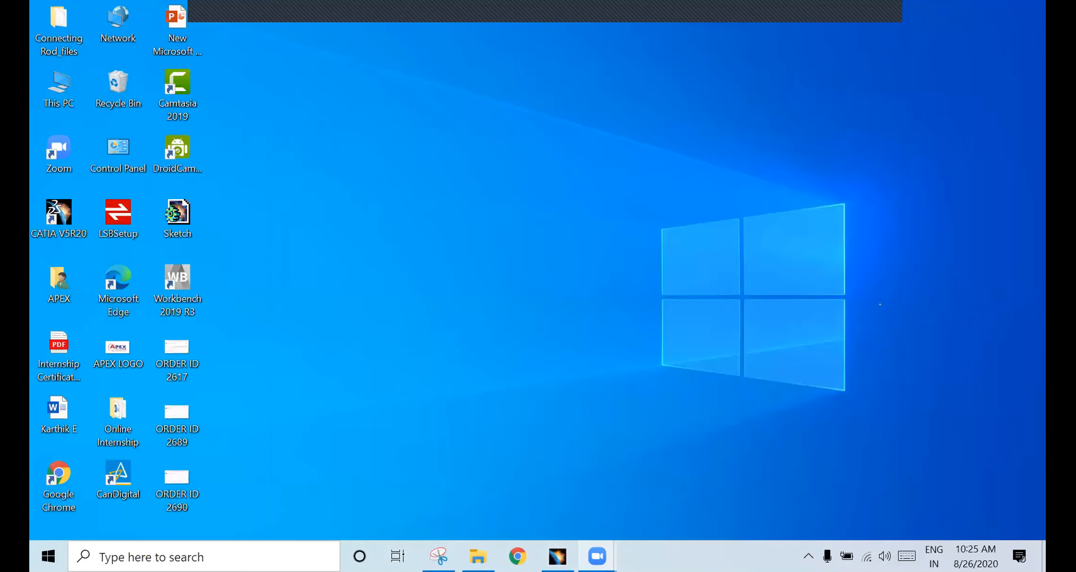
mouse_move(596, 556)
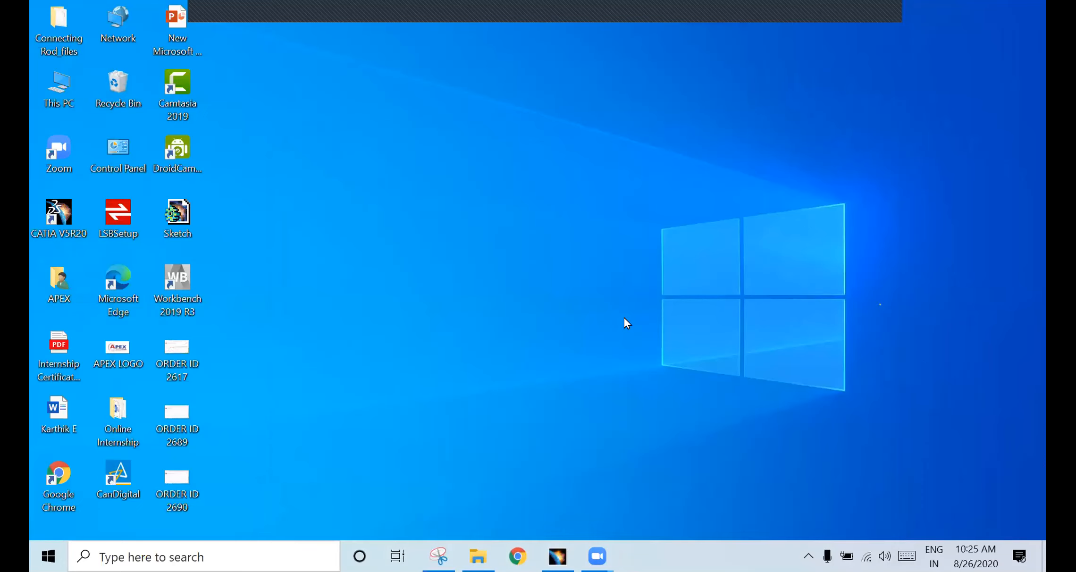